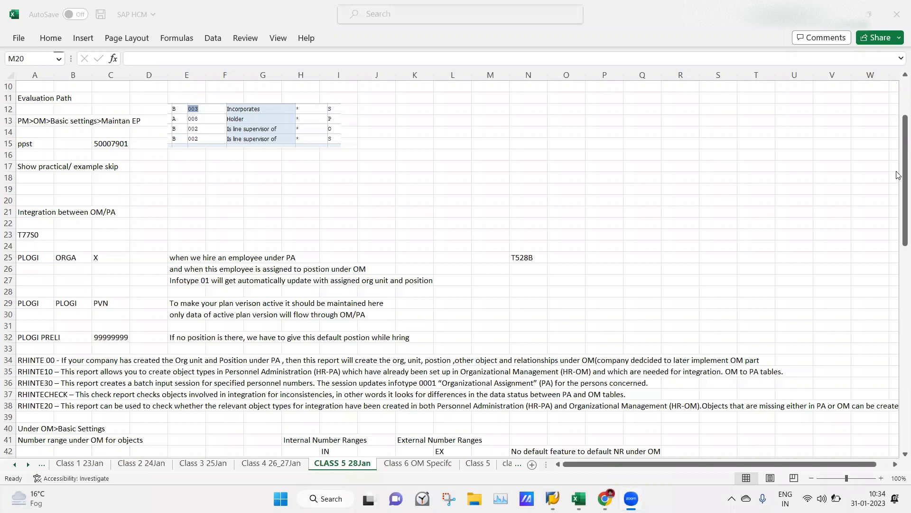
# Step: Switch to the SAP session and open the table view maintenance transaction SM30
pyautogui.click(892, 143)
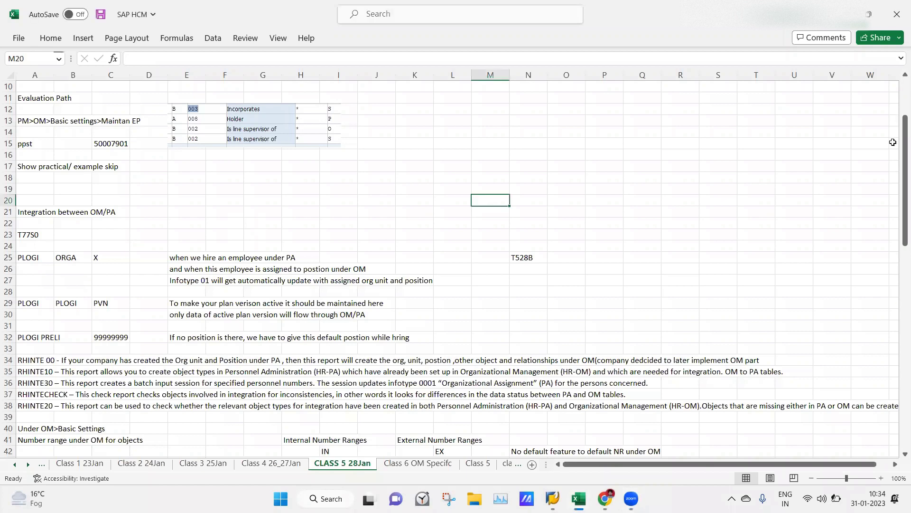
pyautogui.click(552, 496)
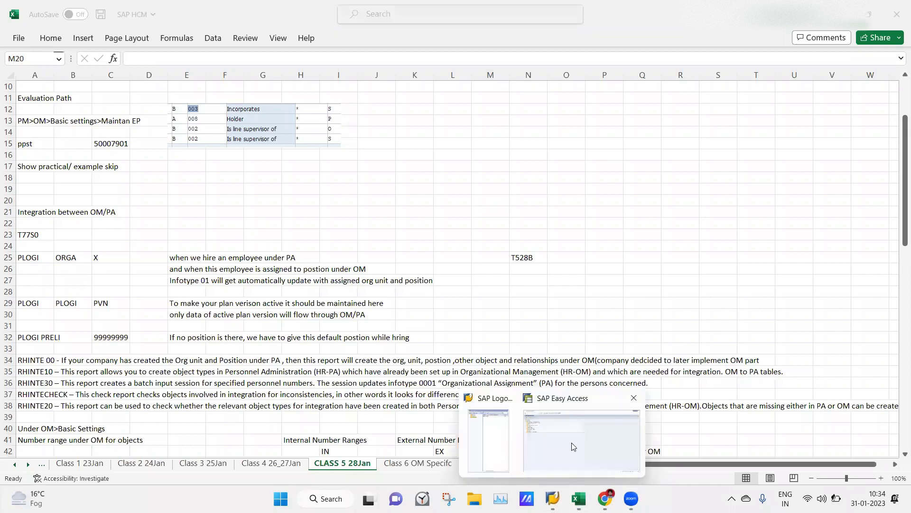
pyautogui.click(573, 446)
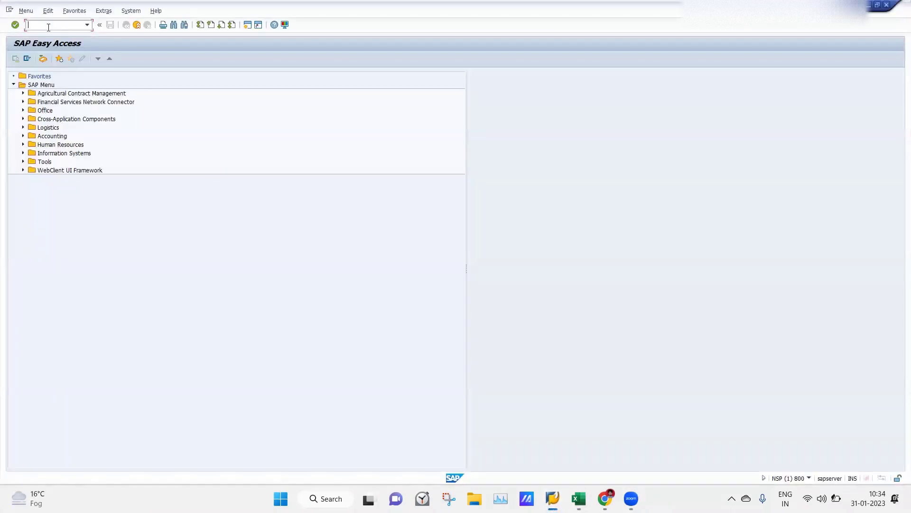
pyautogui.write('sm30')
pyautogui.press('Return')
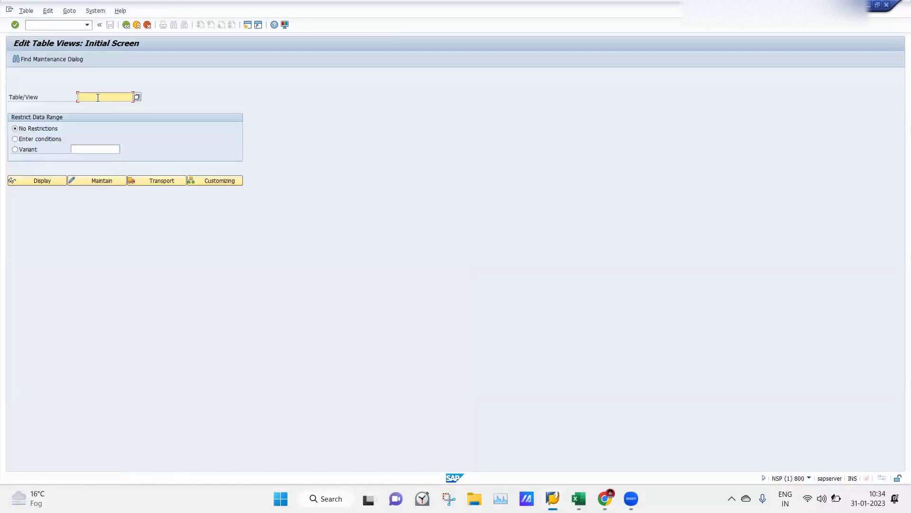
pyautogui.write('T77')
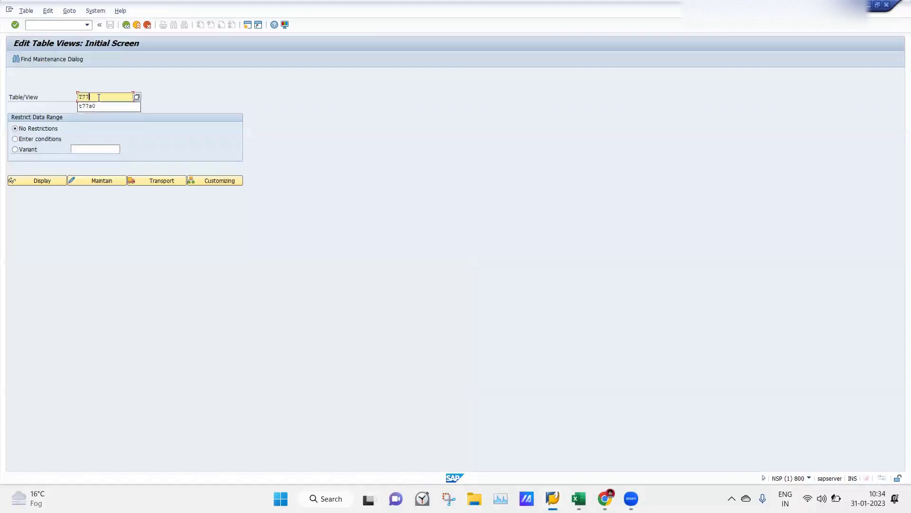
pyautogui.write('S0')
pyautogui.press('Return')
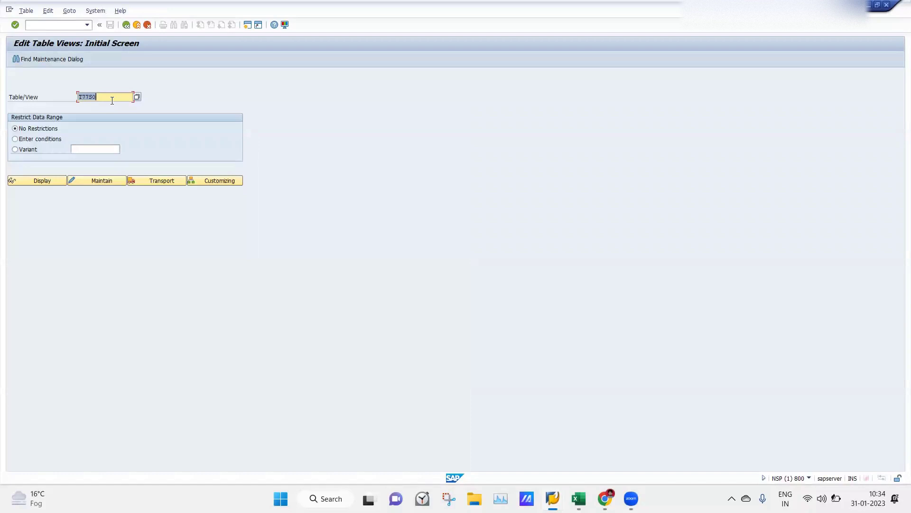
# Step: Display the daily work schedule view V_T550A and return to the initial screen
pyautogui.press('BackSpace')
pyautogui.write('V_')
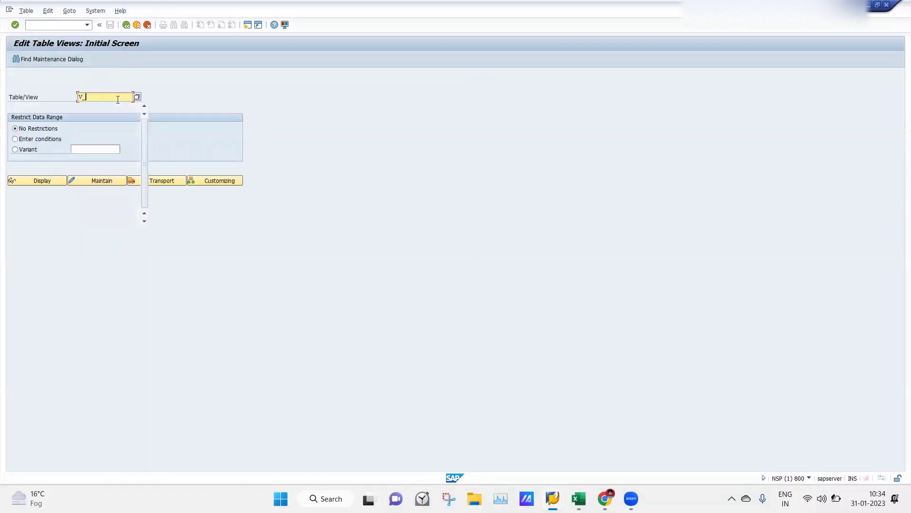
pyautogui.write('T550A')
pyautogui.press('Return')
pyautogui.click(28, 180)
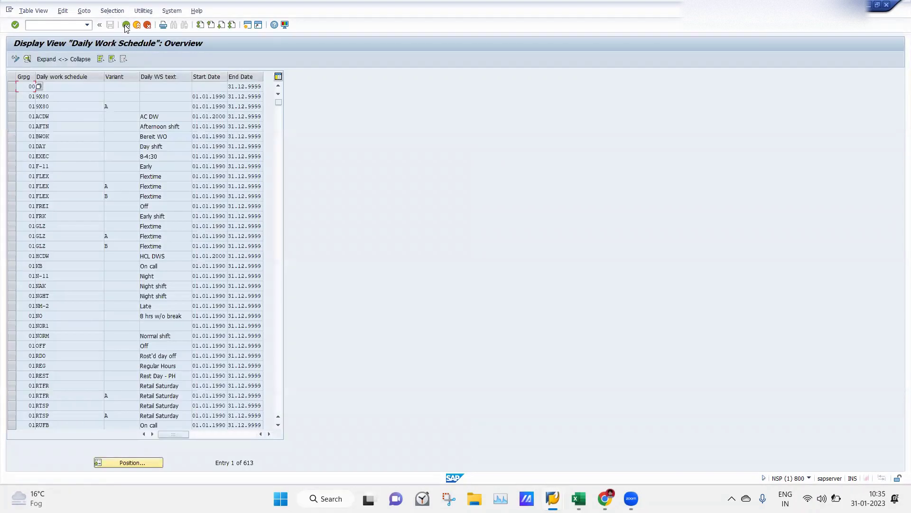
pyautogui.click(126, 25)
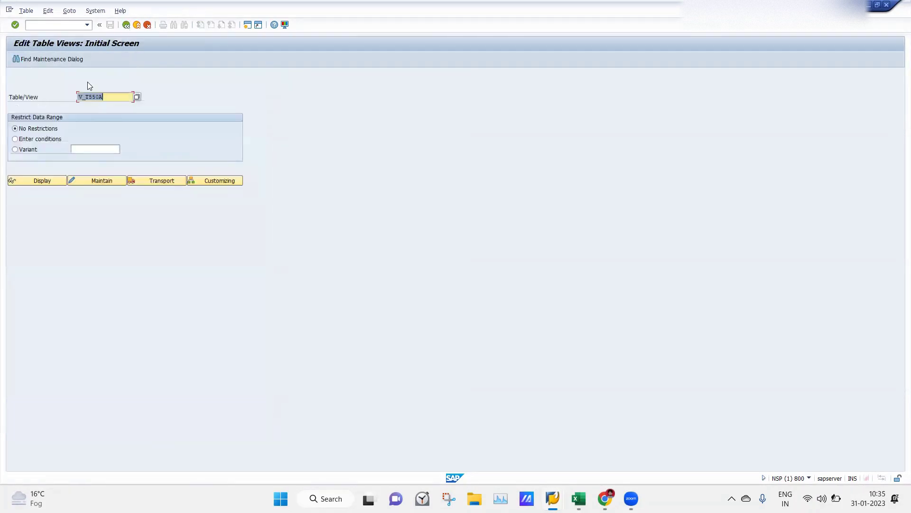
# Step: Open the General Table Display transaction SE16N and leave it for the SAP Easy Access screen
pyautogui.hotkey('ctrl', '/')
pyautogui.write('/NSE16N')
pyautogui.press('Return')
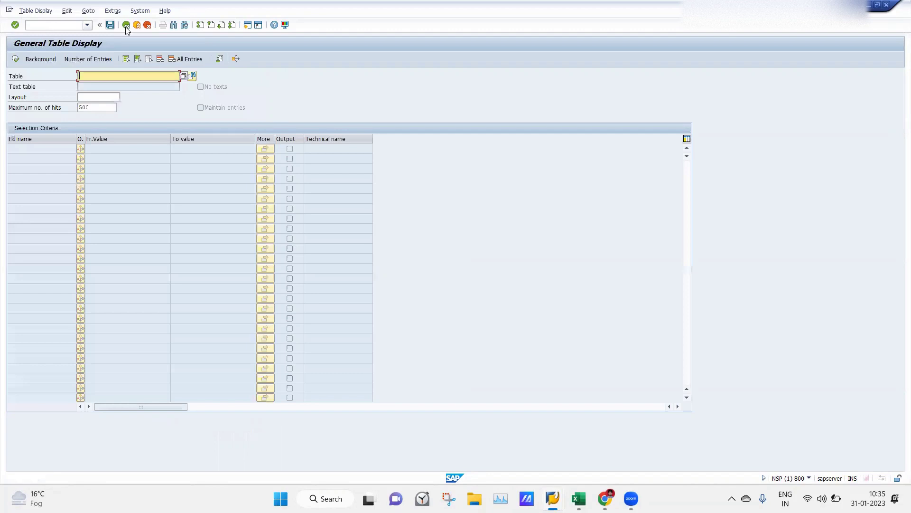
pyautogui.click(127, 26)
# Step: Open view V_T550A in change mode through transaction SM30 and leave the overview without editing
pyautogui.write('SM30')
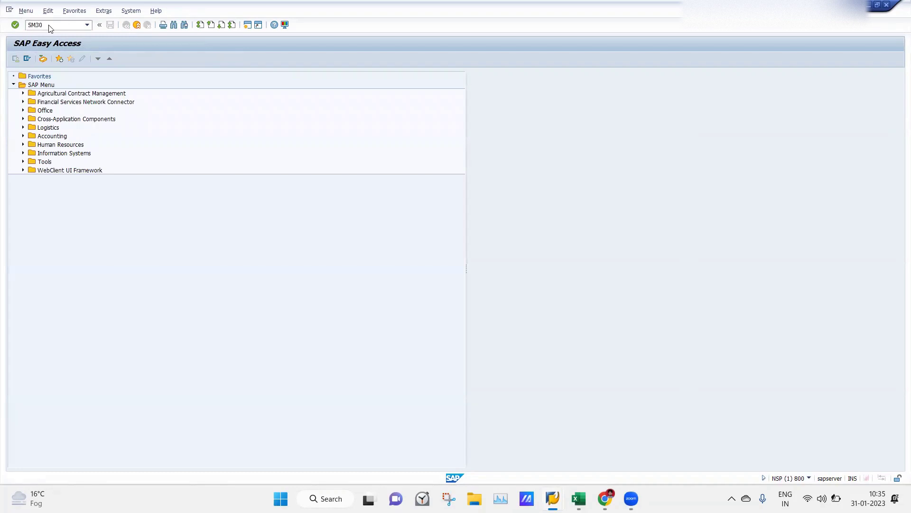
pyautogui.press('Return')
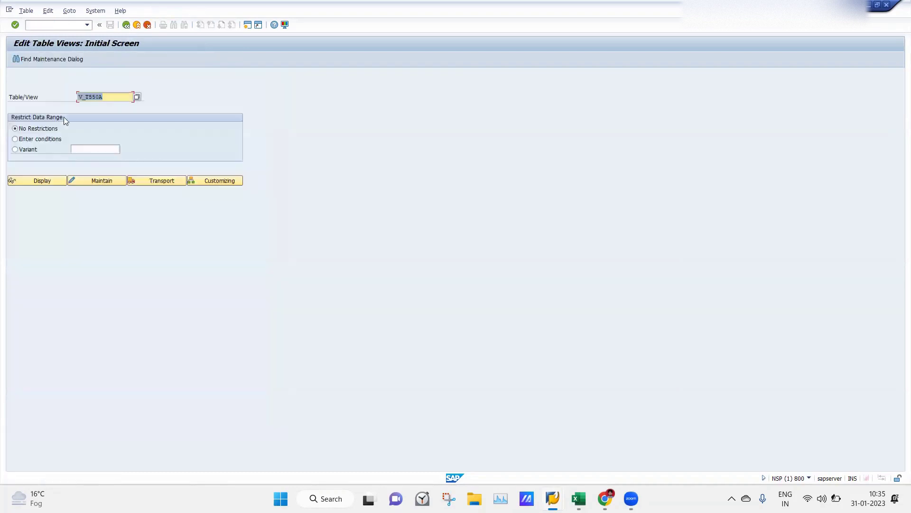
pyautogui.click(103, 182)
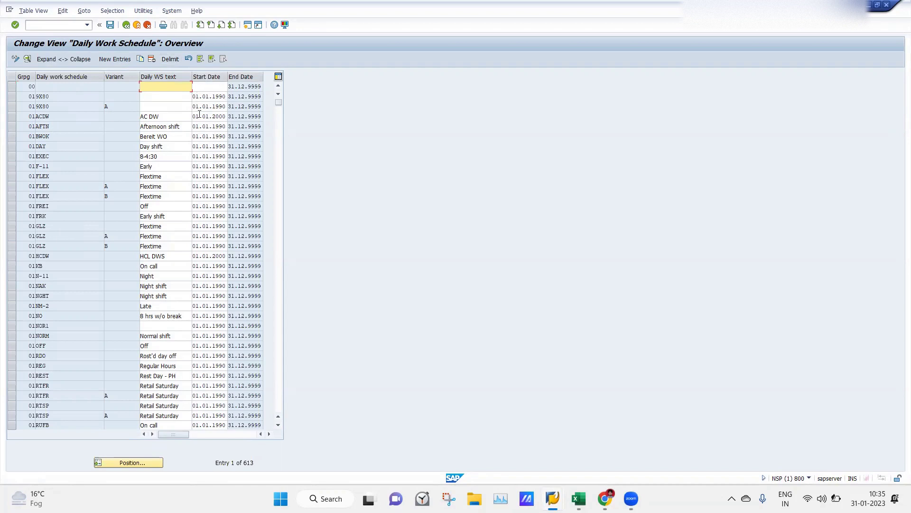
pyautogui.click(126, 25)
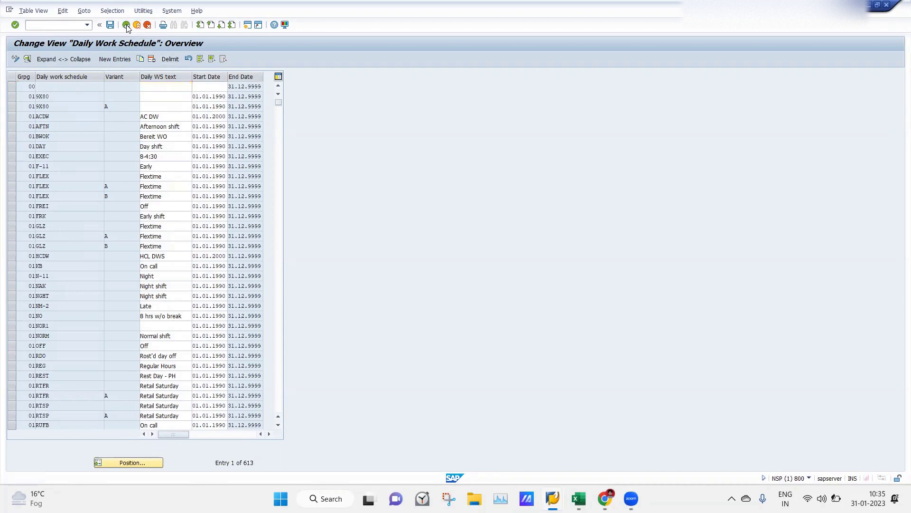
# Step: Start the Data Browser with transaction SE16 and open the selection screen for table PA0000
pyautogui.click(53, 25)
pyautogui.write('/NSE16')
pyautogui.press('Return')
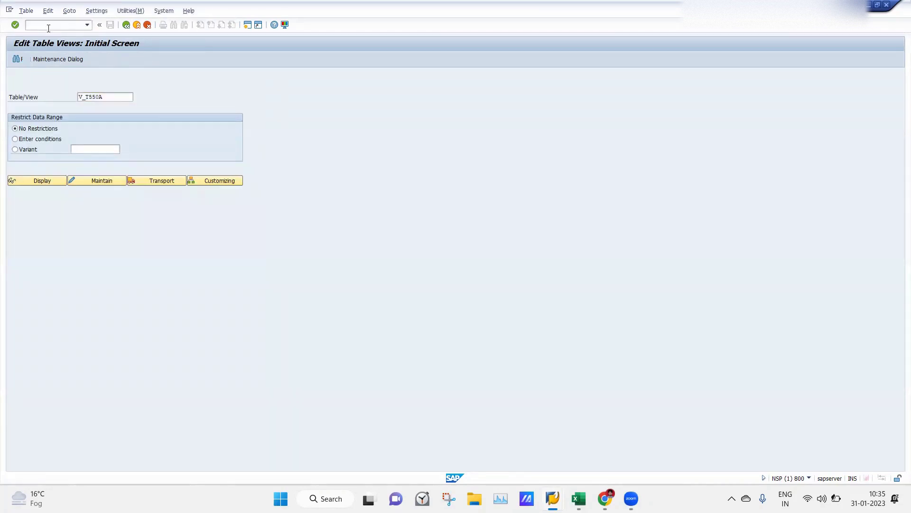
pyautogui.write('PA0007')
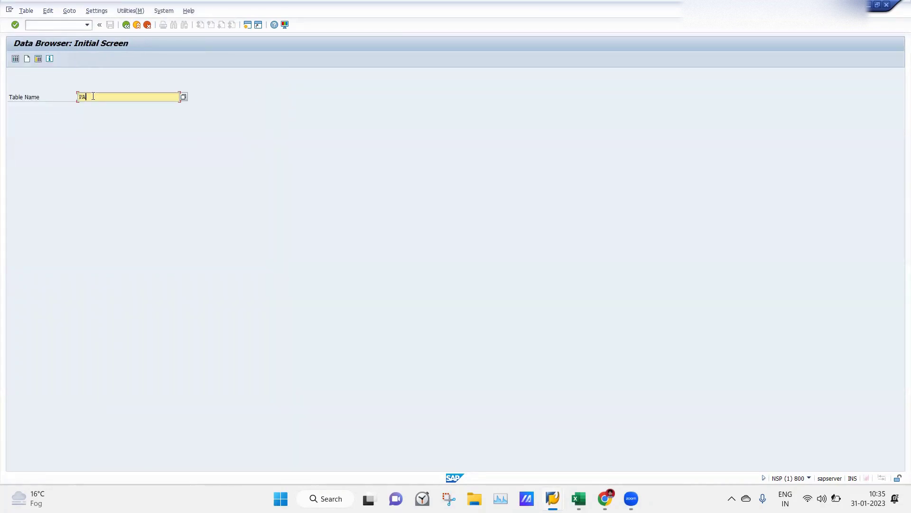
pyautogui.press('Return')
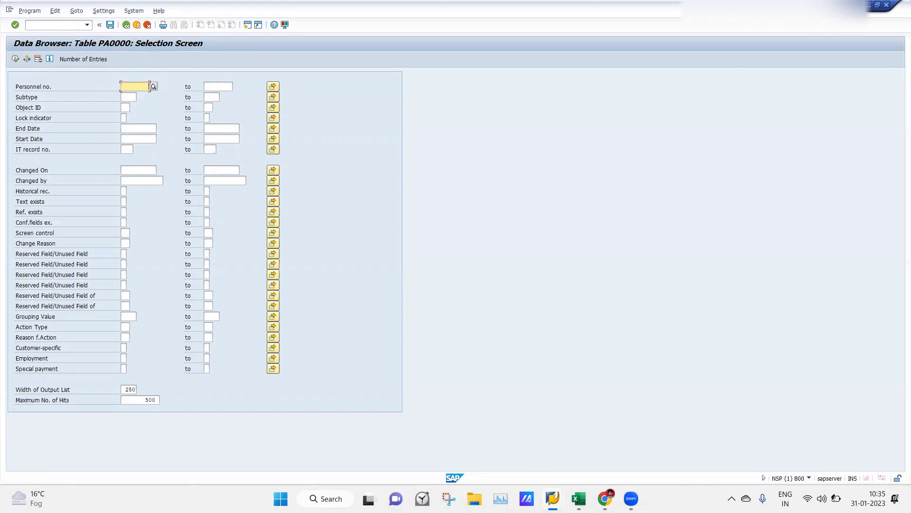
# Step: Leave the Data Browser and return to the table view maintenance transaction SM30
pyautogui.click(552, 498)
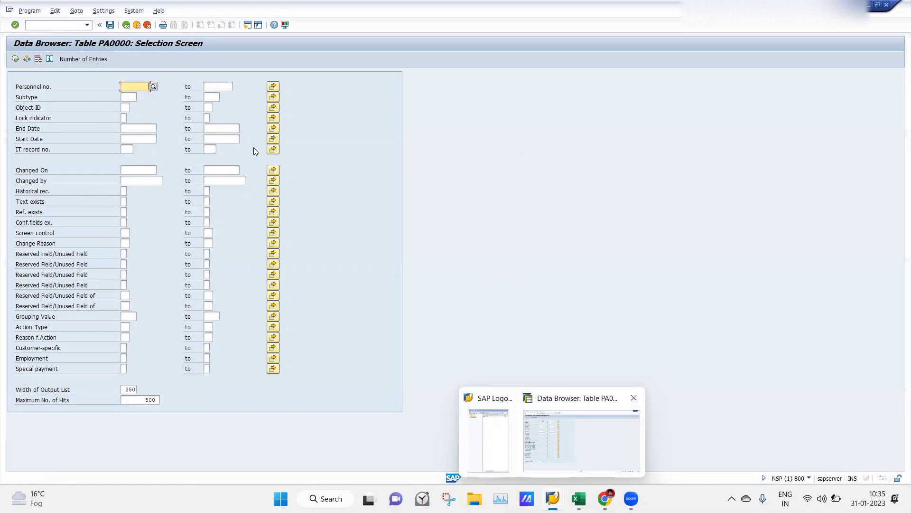
pyautogui.click(570, 437)
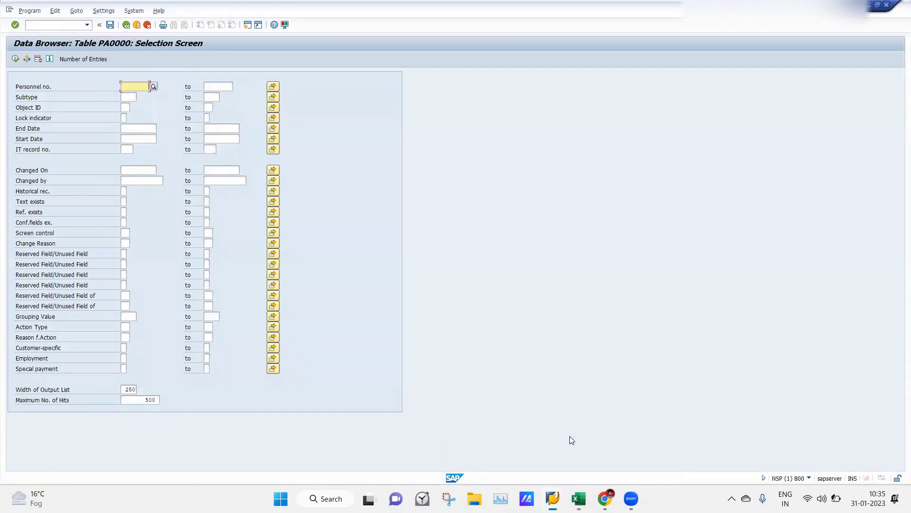
pyautogui.click(54, 26)
pyautogui.write('/npa30')
pyautogui.press('Return')
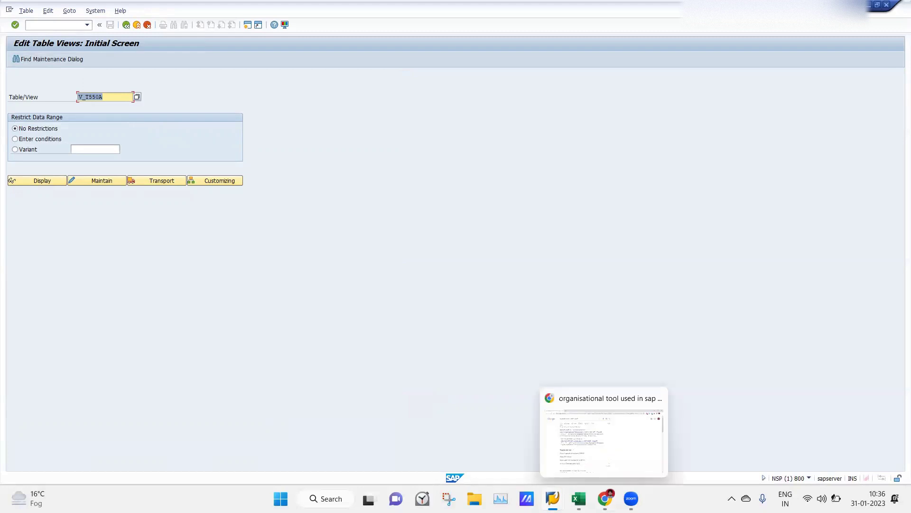
# Step: Switch to the Excel notes and find the table name T77S0 in the section on integration between OM and PA
pyautogui.click(579, 499)
pyautogui.click(446, 293)
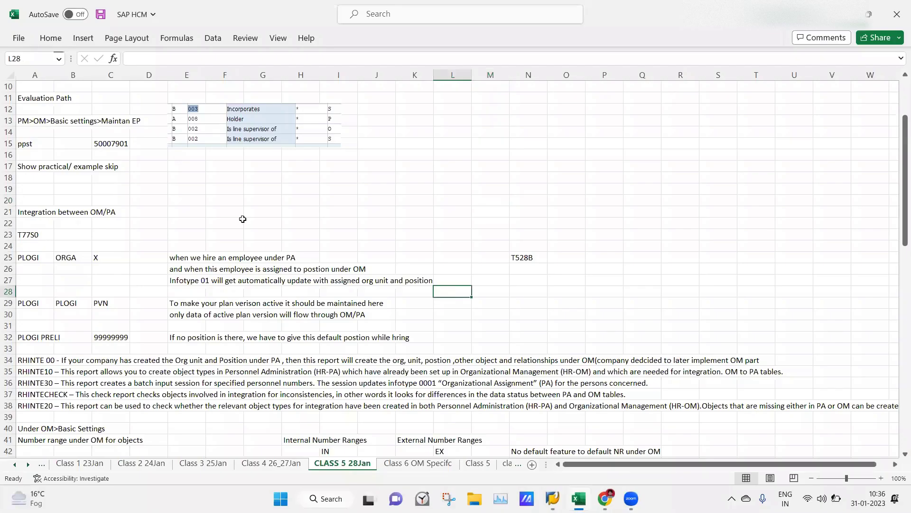
pyautogui.moveTo(898, 157); pyautogui.dragTo(899, 177)
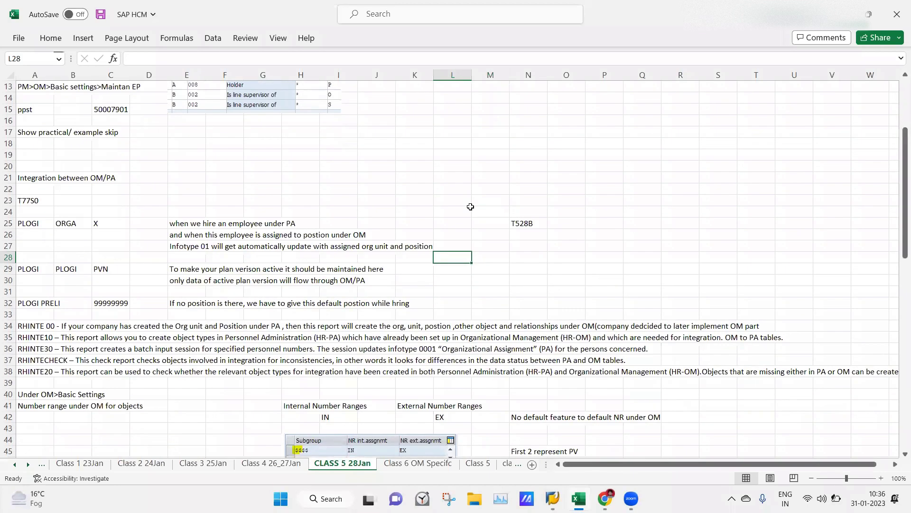
pyautogui.click(26, 199)
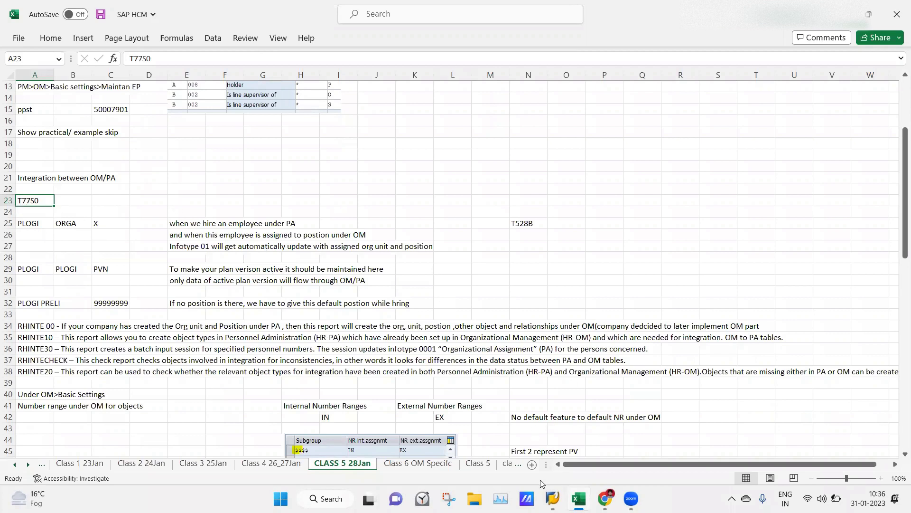
# Step: Switch back to SAP and open view V_T77S0 in display mode
pyautogui.moveTo(551, 496)
pyautogui.click(555, 435)
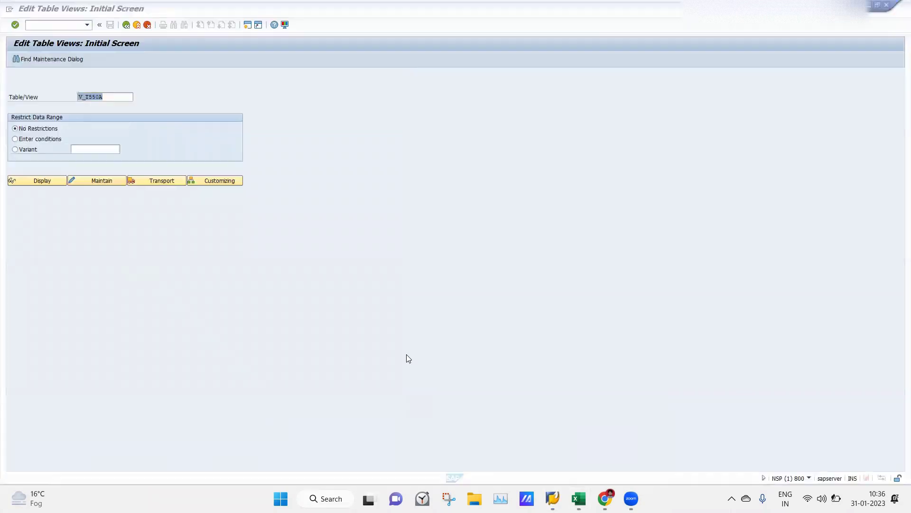
pyautogui.write('V')
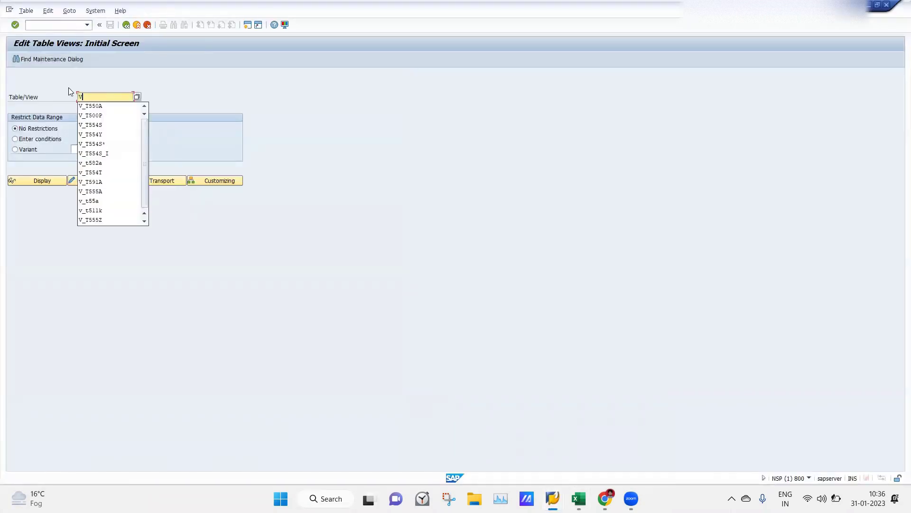
pyautogui.write('_T77S0')
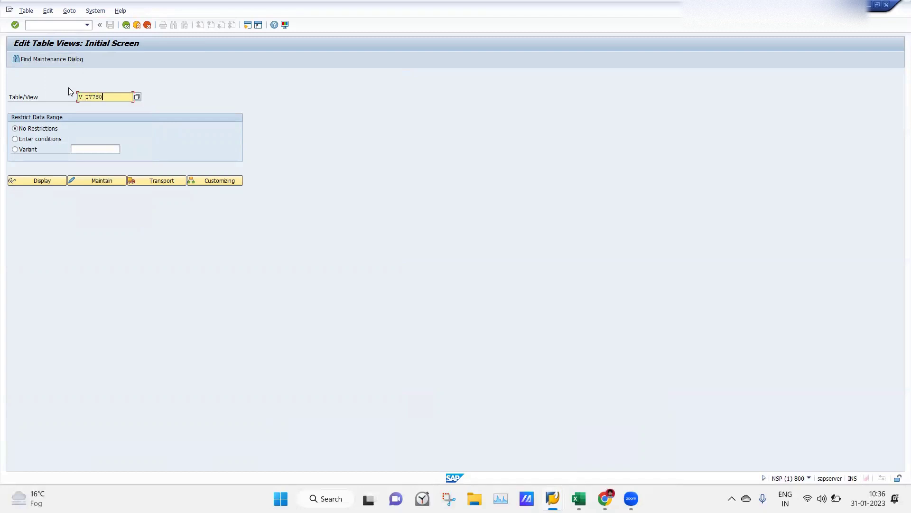
pyautogui.press('Return')
pyautogui.click(35, 180)
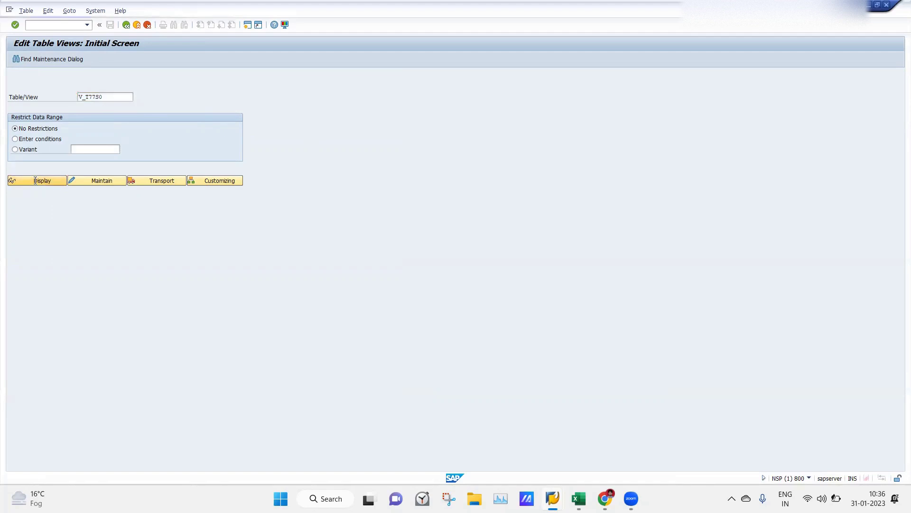
# Step: Position the T77S0 list on the entry with group name PLOGI and semantic abbreviation ORGA, checking it against the Excel notes
pyautogui.click(109, 417)
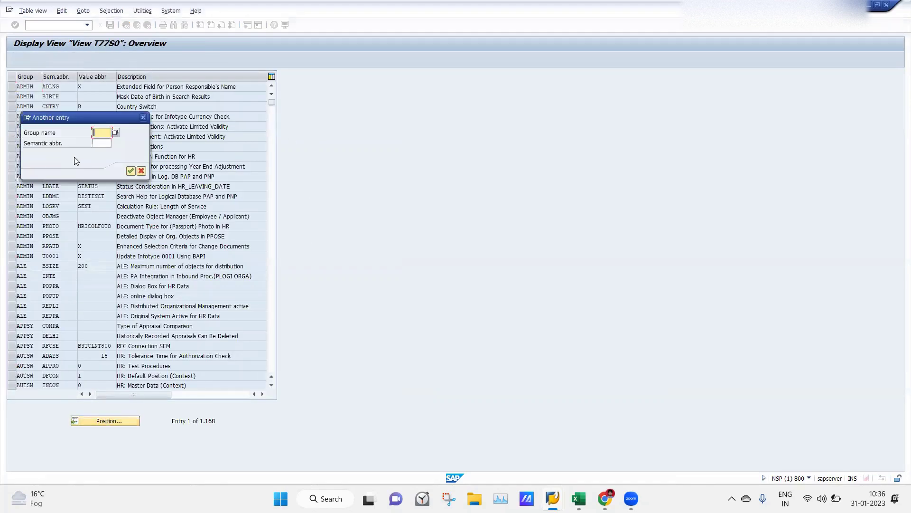
pyautogui.moveTo(61, 122); pyautogui.dragTo(243, 129)
pyautogui.write('PLOGI')
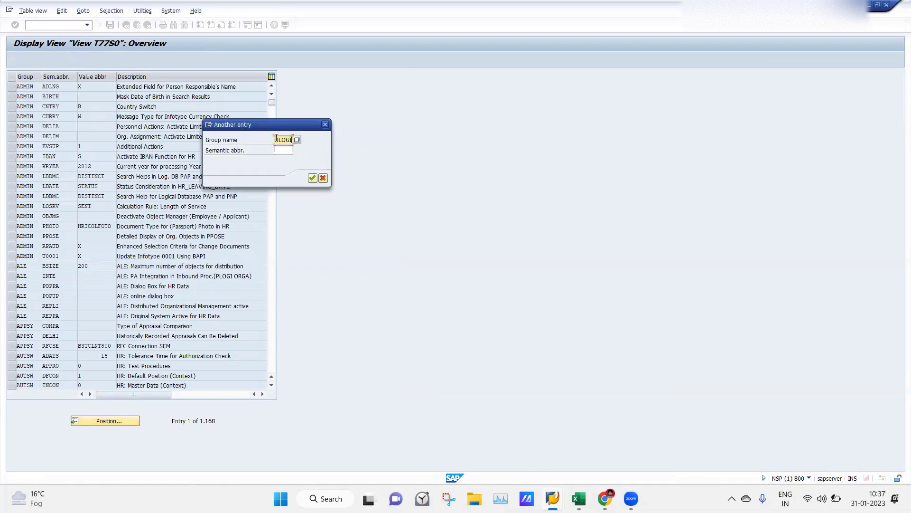
pyautogui.press('Tab')
pyautogui.write('ORGA')
pyautogui.press('Return')
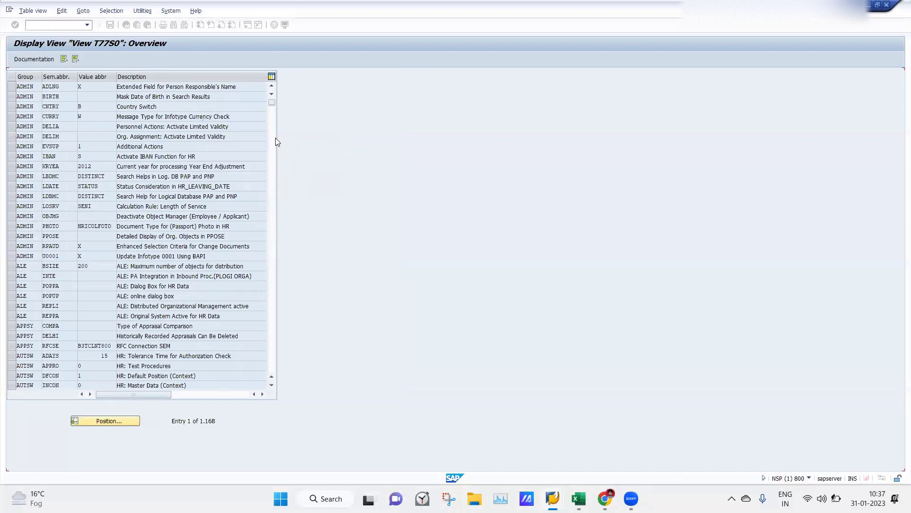
pyautogui.hotkey('alt', 'Tab')
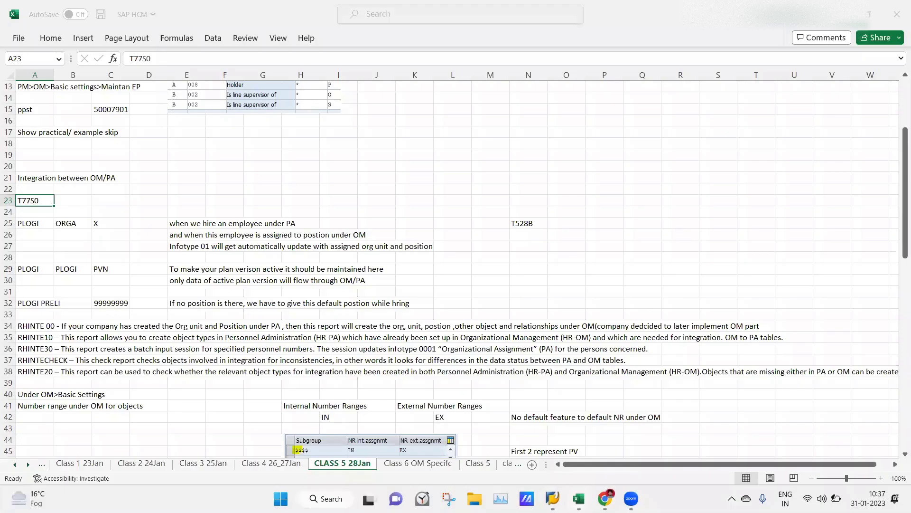
pyautogui.hotkey('alt', 'Tab')
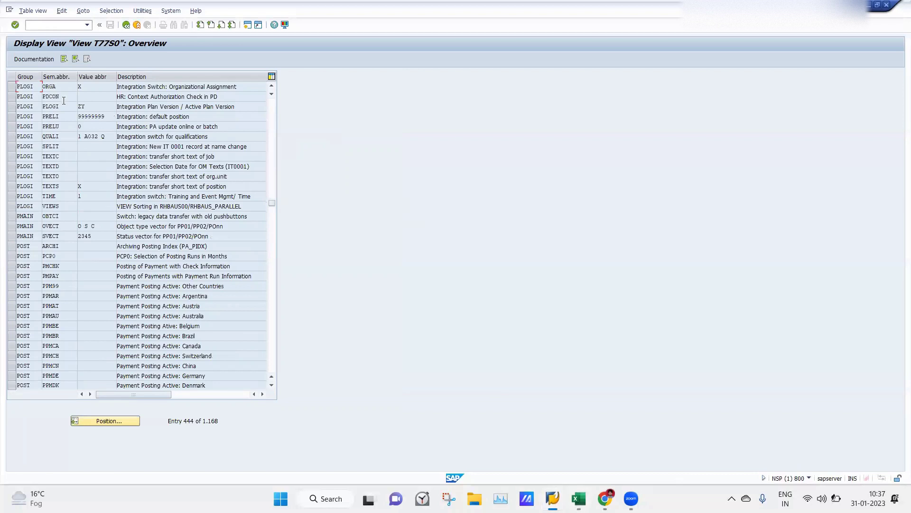
# Step: Highlight the PLOGI ORGA entry and its description text for review, and clear the row selection
pyautogui.click(15, 89)
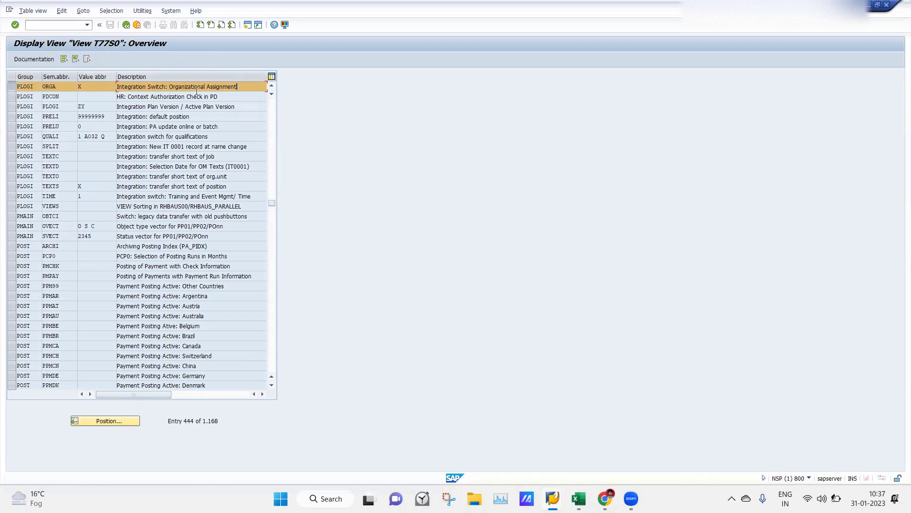
pyautogui.hotkey('ctrl', 'shift', 'Left')
pyautogui.hotkey('ctrl', 'shift', 'Left')
pyautogui.hotkey('ctrl', 'shift', 'Left')
pyautogui.hotkey('ctrl', 'shift', 'Left')
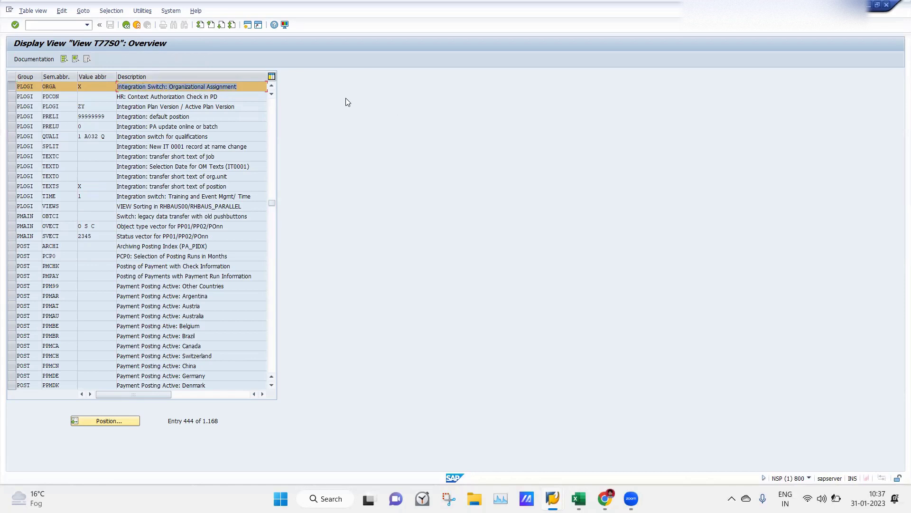
pyautogui.click(16, 89)
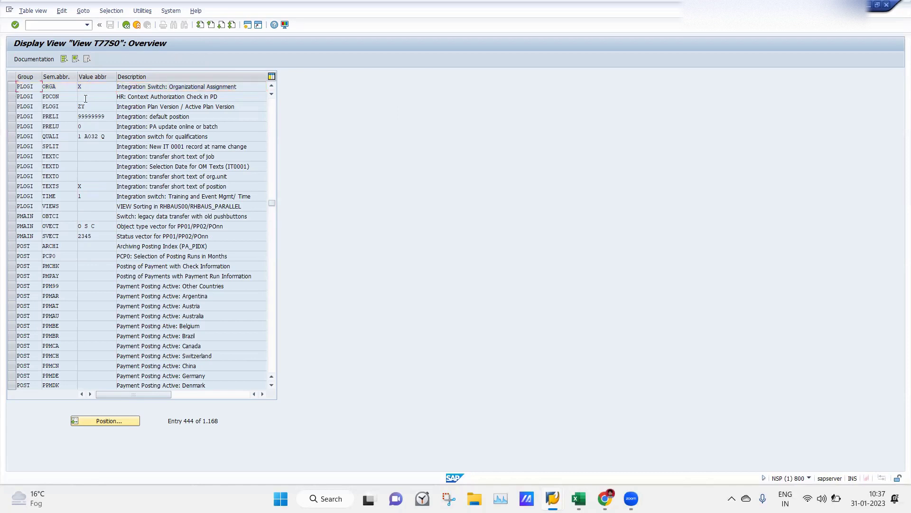
# Step: Highlight the PLOGI ORGA row again and review its value and description for the organizational assignment switch
pyautogui.click(10, 87)
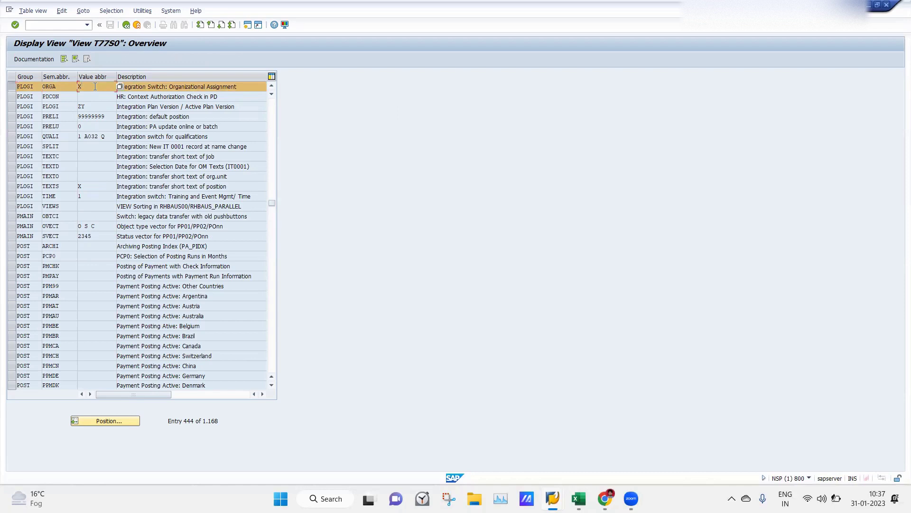
pyautogui.click(160, 87)
pyautogui.click(9, 86)
pyautogui.click(9, 87)
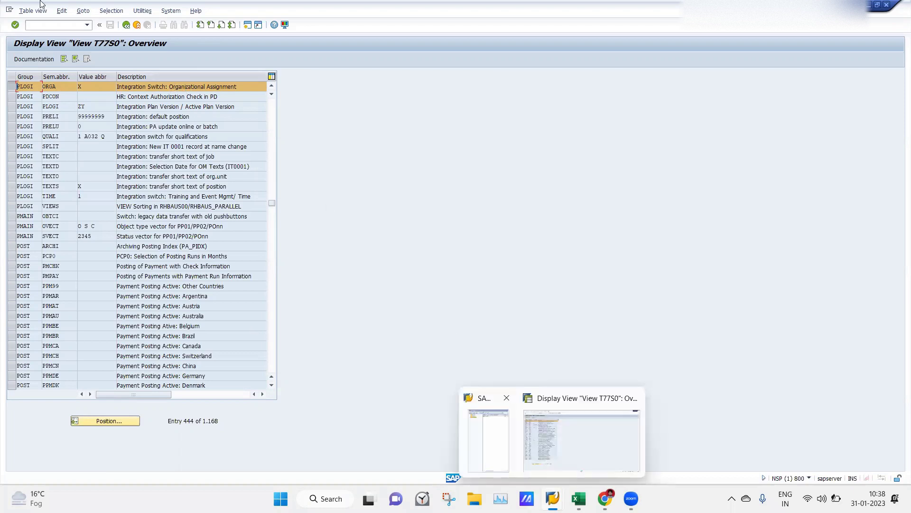
# Step: Open the Display HR Master Data transaction in a new session and load the employee by personnel number
pyautogui.click(36, 27)
pyautogui.write('/OPA30')
pyautogui.press('Return')
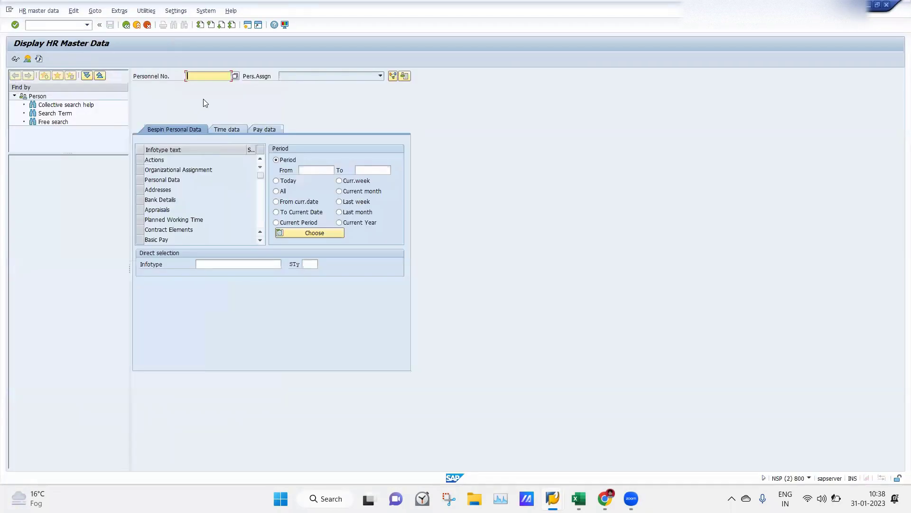
pyautogui.write('41')
pyautogui.press('Return')
# Step: List the employee's Organizational Assignment records and display the record starting 01.01.2023
pyautogui.click(140, 170)
pyautogui.click(27, 59)
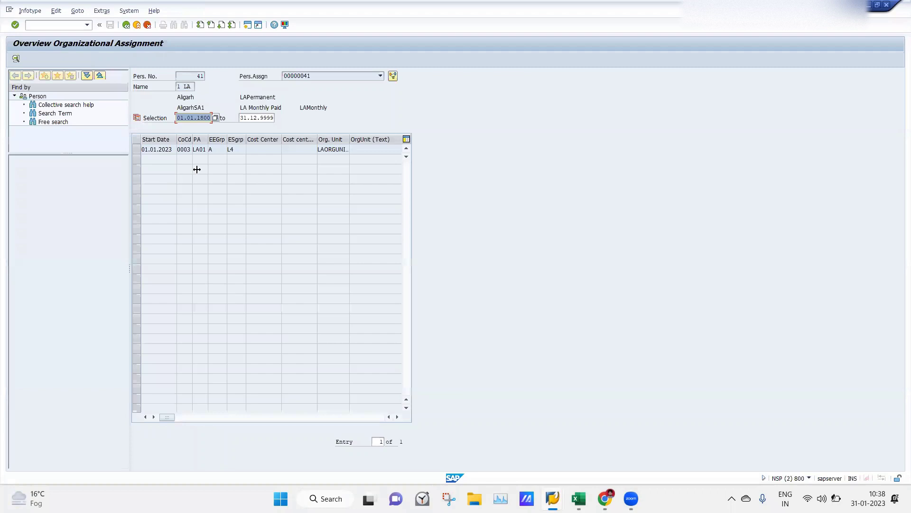
pyautogui.click(137, 149)
pyautogui.click(15, 59)
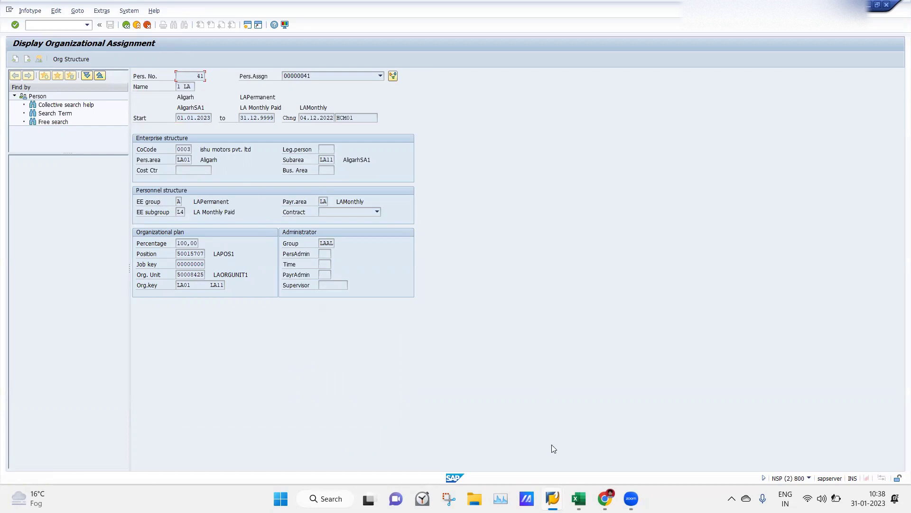
# Step: Switch to the Excel notes and review the PLOGI ORGA explanation under Integration between OM/PA
pyautogui.moveTo(552, 497)
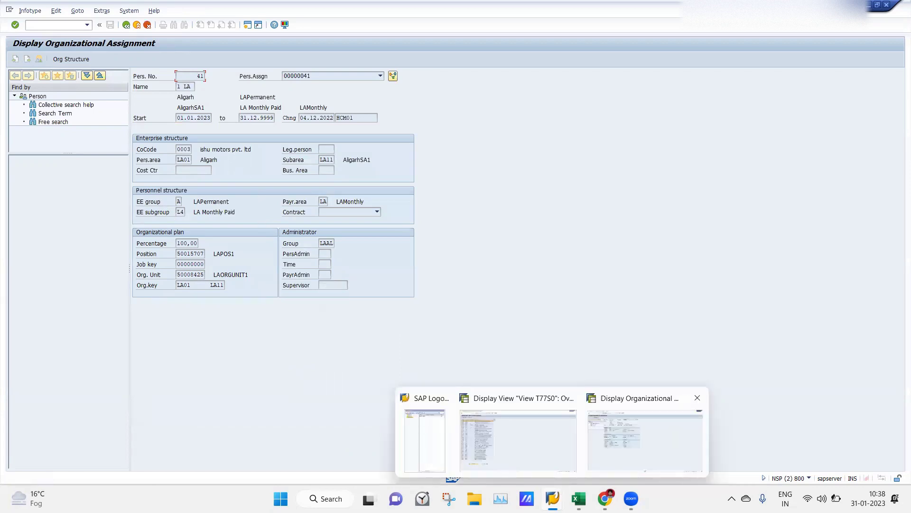
pyautogui.click(578, 498)
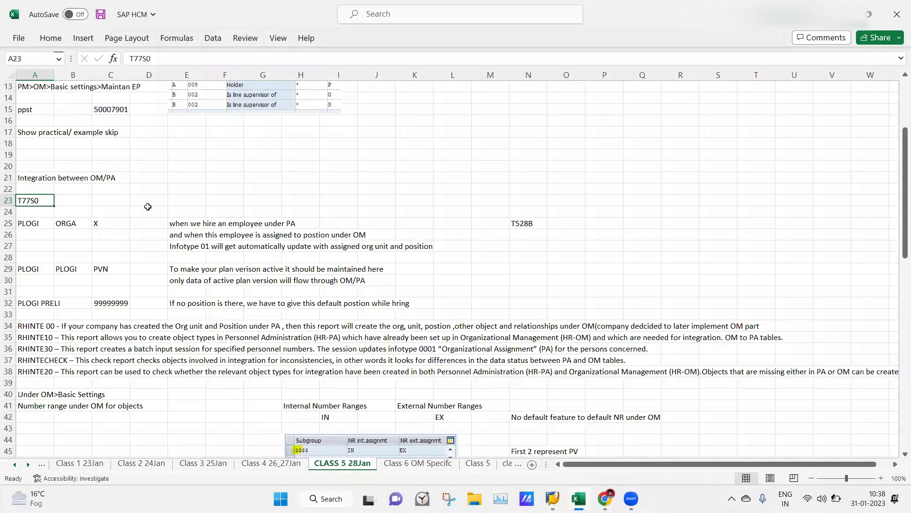
pyautogui.click(174, 202)
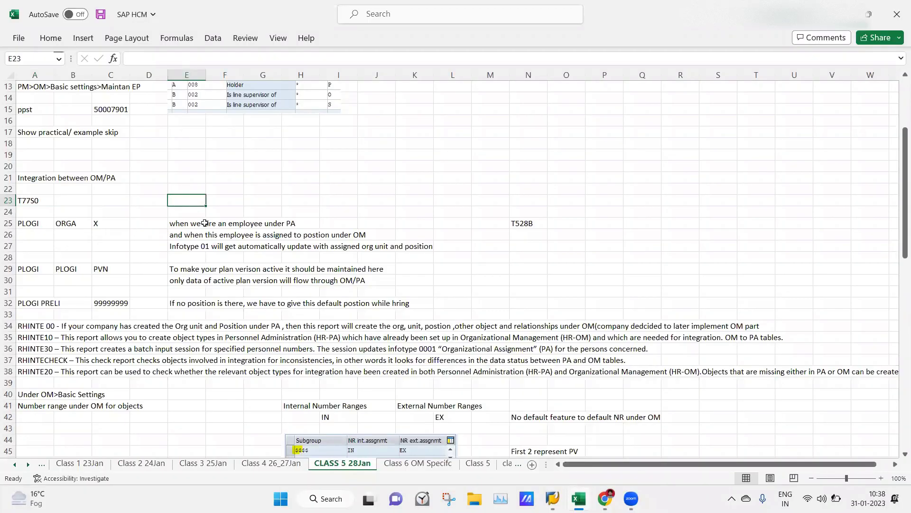
pyautogui.click(27, 224)
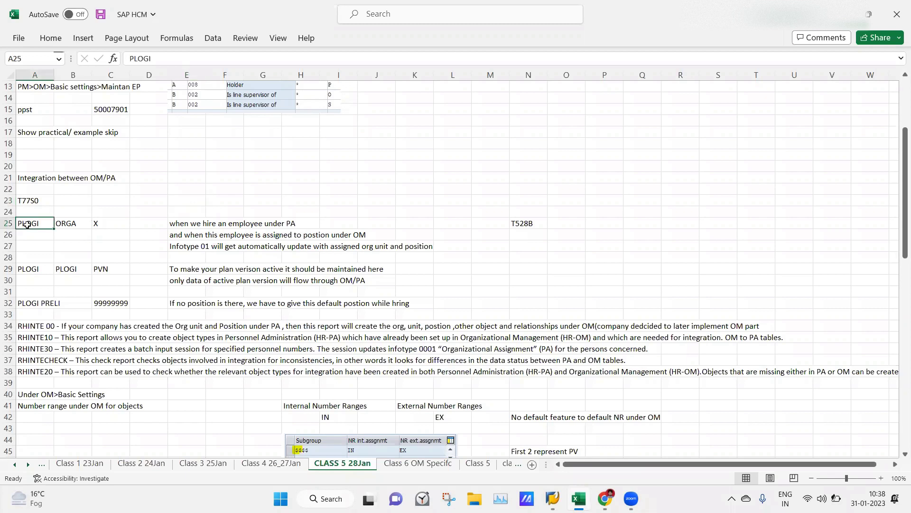
pyautogui.click(68, 235)
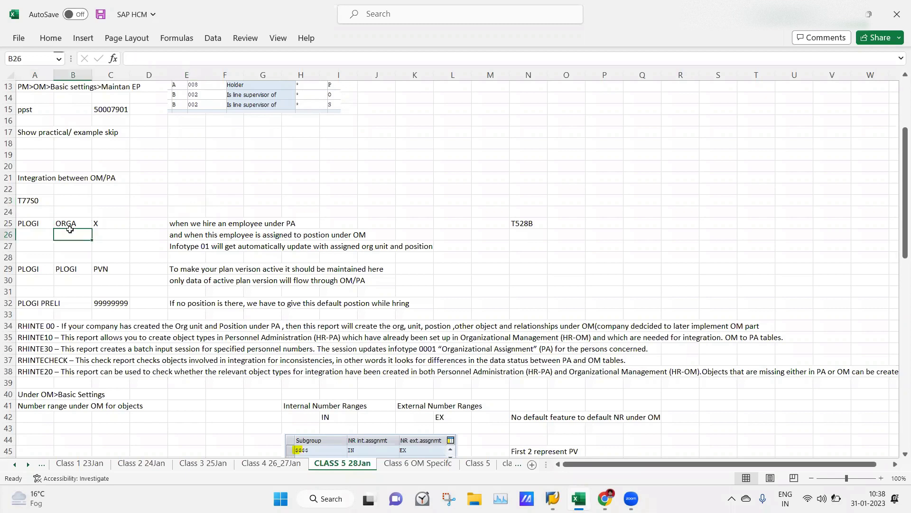
pyautogui.click(39, 223)
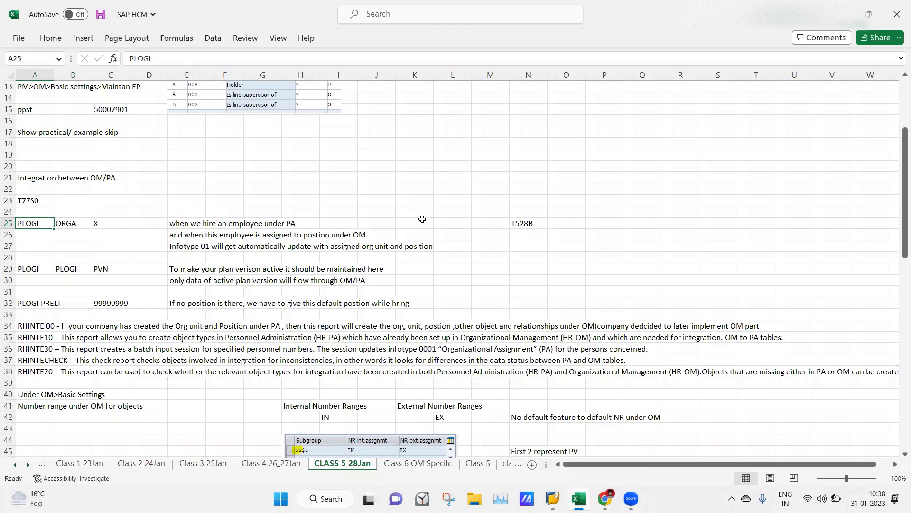
pyautogui.click(324, 193)
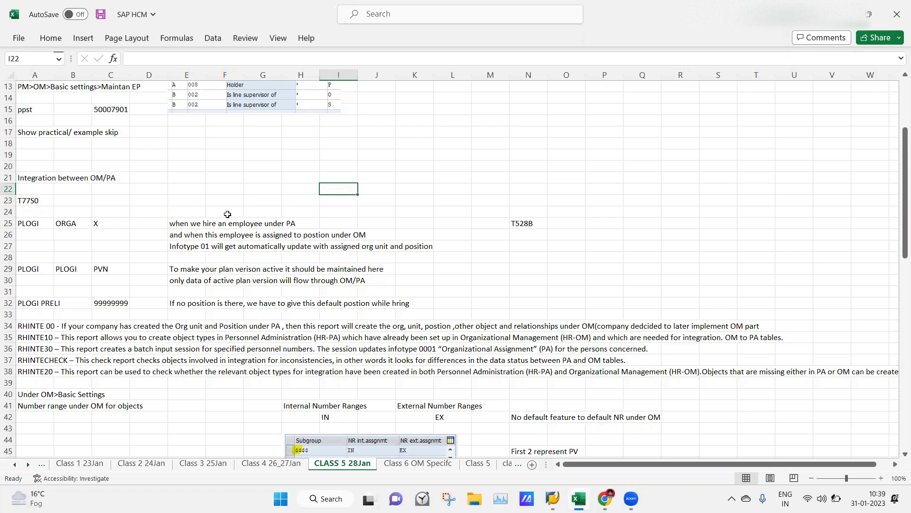
pyautogui.click(225, 210)
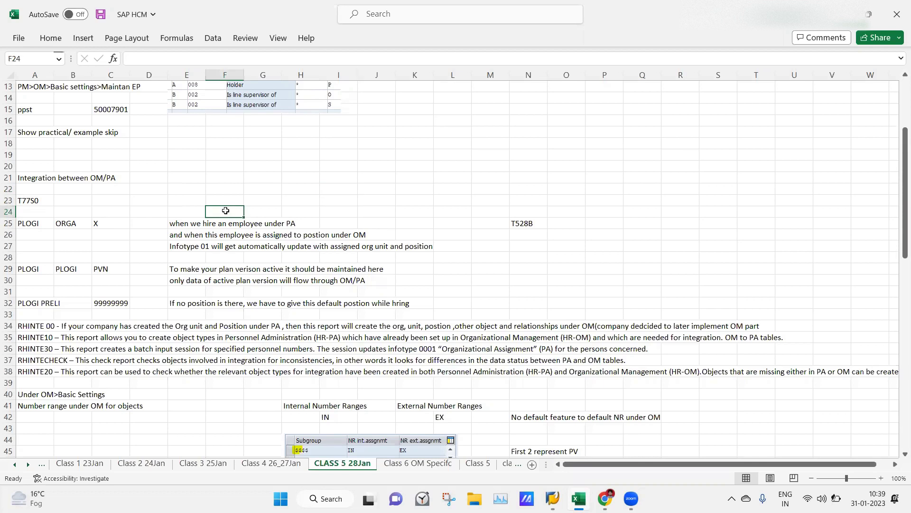
pyautogui.click(36, 248)
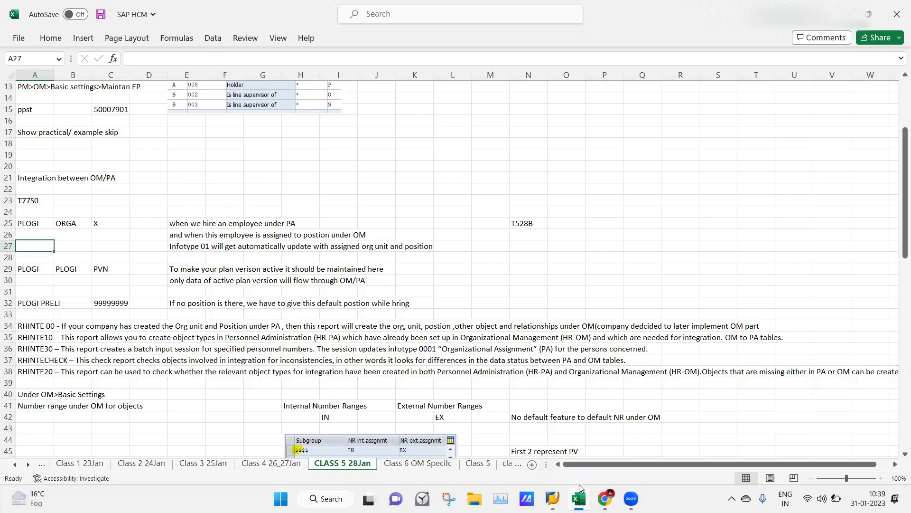
# Step: Switch back to the SAP T77S0 view, position the list on group PLOGI with semantic abbreviation PLOGI, and highlight that entry
pyautogui.moveTo(552, 499)
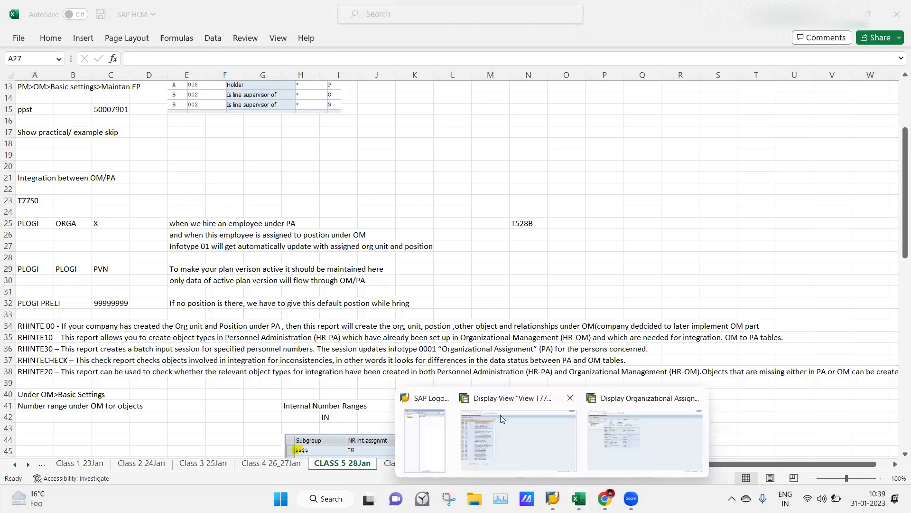
pyautogui.click(500, 415)
pyautogui.click(112, 421)
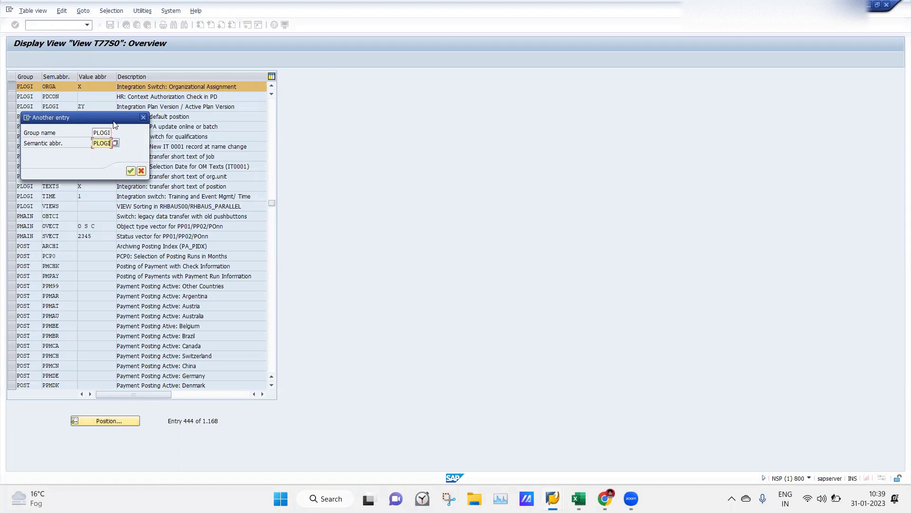
pyautogui.press('Return')
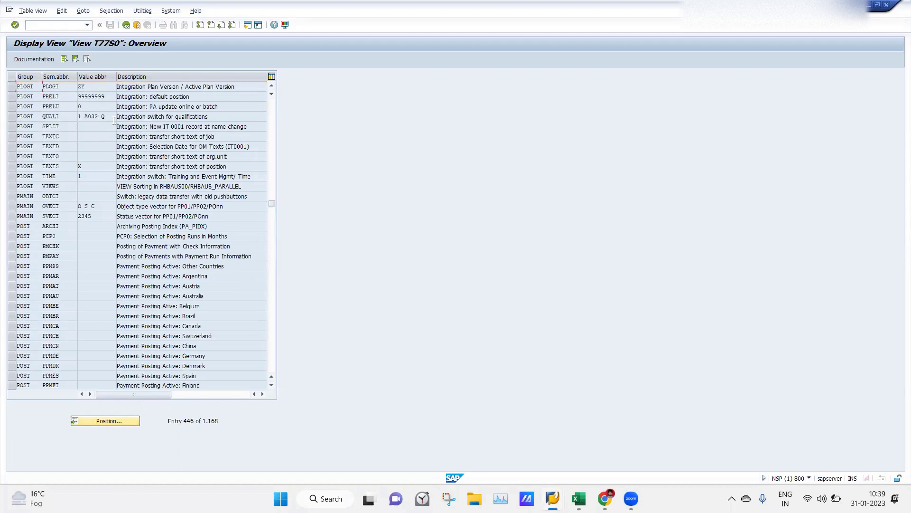
pyautogui.click(14, 86)
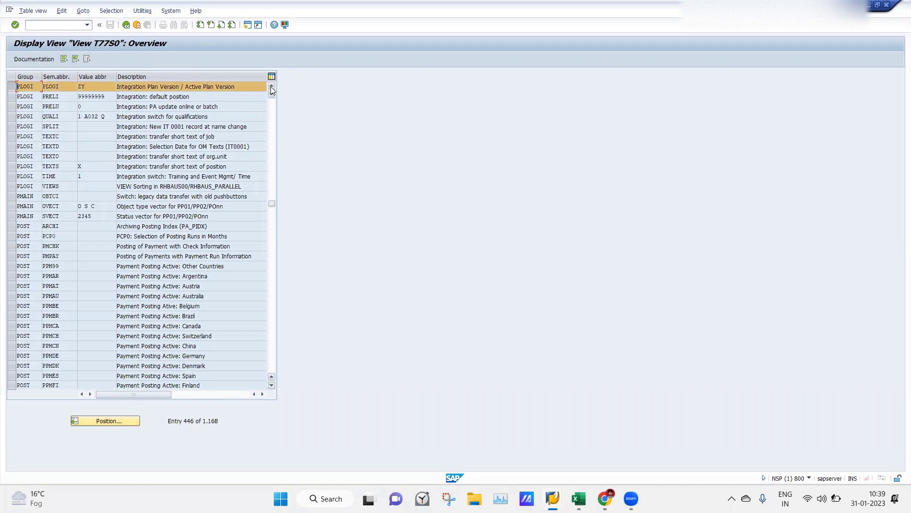
pyautogui.click(271, 87)
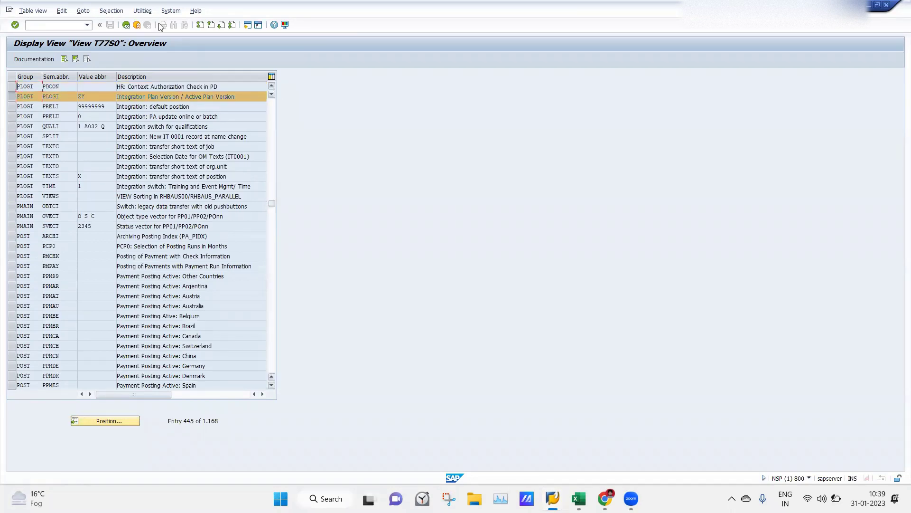
# Step: Reopen view V_T77S0 in maintenance mode and go to the value of the entry with group PLOGI and semantic abbreviation PLOGI
pyautogui.click(128, 26)
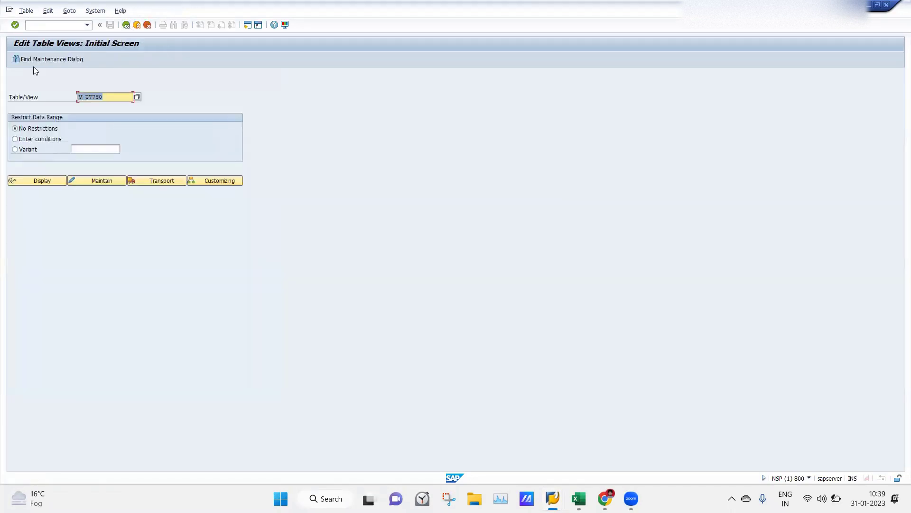
pyautogui.click(95, 182)
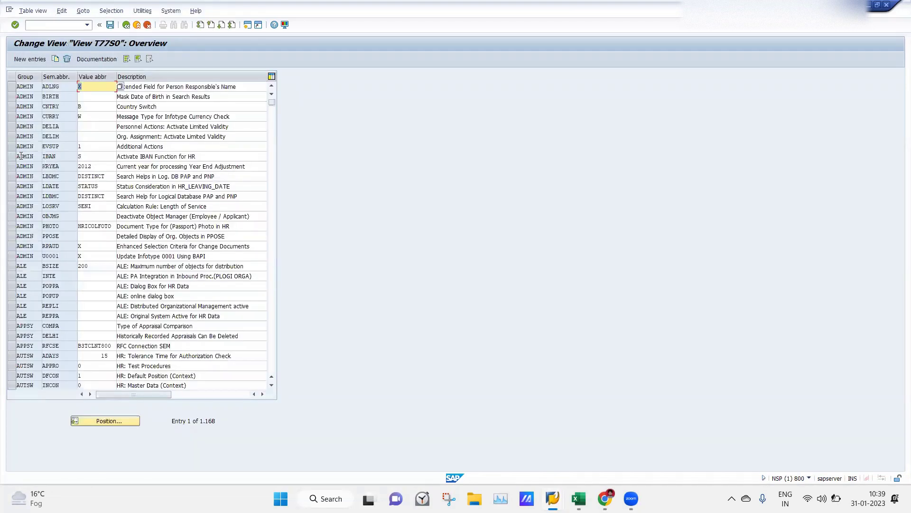
pyautogui.click(104, 423)
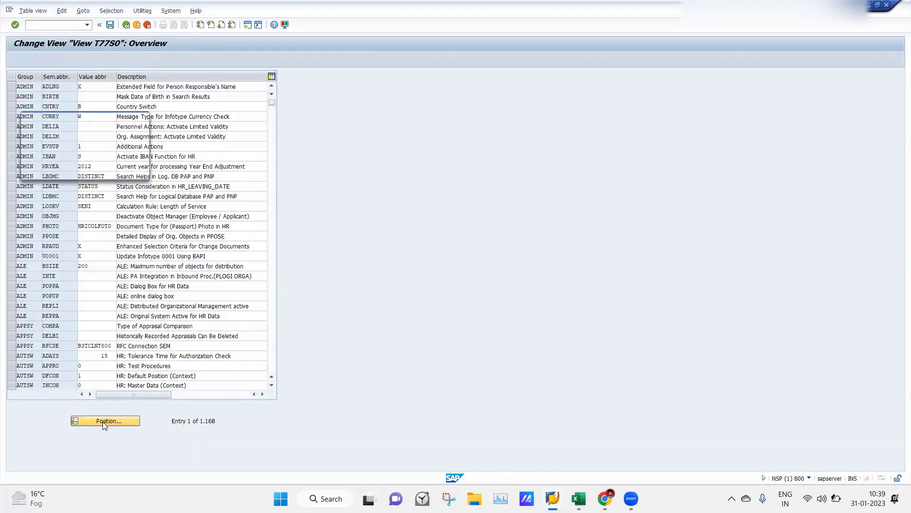
pyautogui.press('Tab')
pyautogui.write('PLOGI')
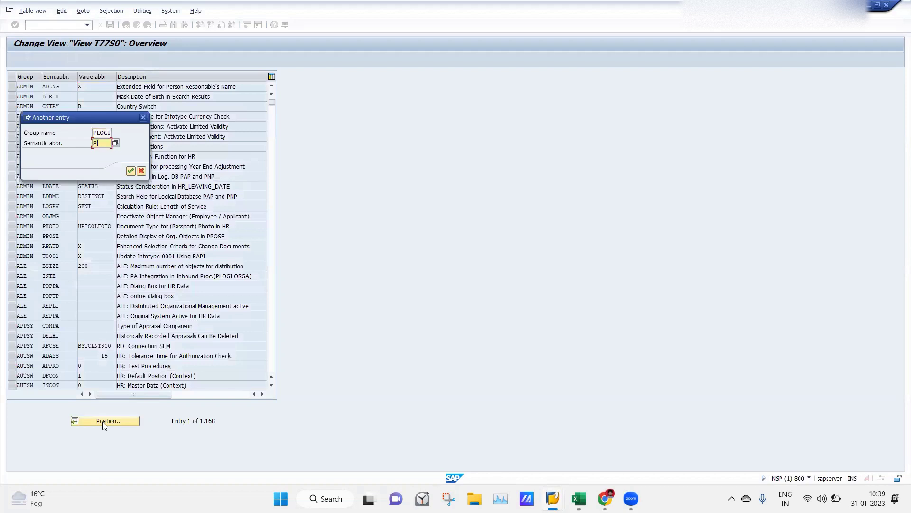
pyautogui.press('Return')
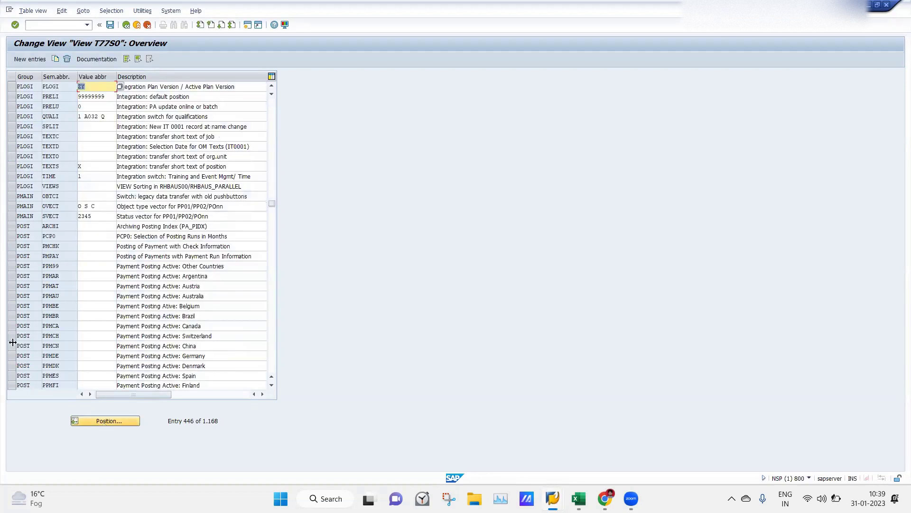
pyautogui.click(95, 89)
# Step: Open transaction PP01 in a new session from the Organizational Assignment window to check the current plan version
pyautogui.moveTo(579, 499)
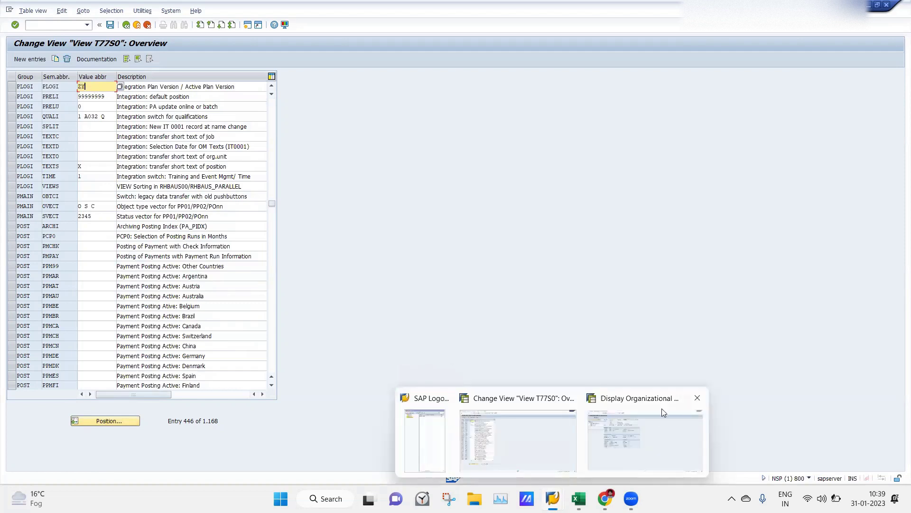
pyautogui.click(662, 408)
pyautogui.write('/ONPP01')
pyautogui.press('Return')
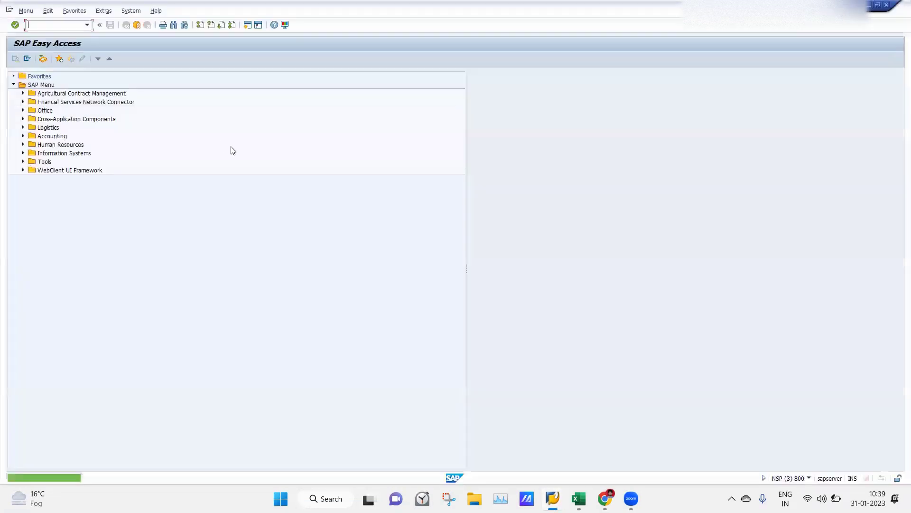
pyautogui.write('PP01')
pyautogui.press('Return')
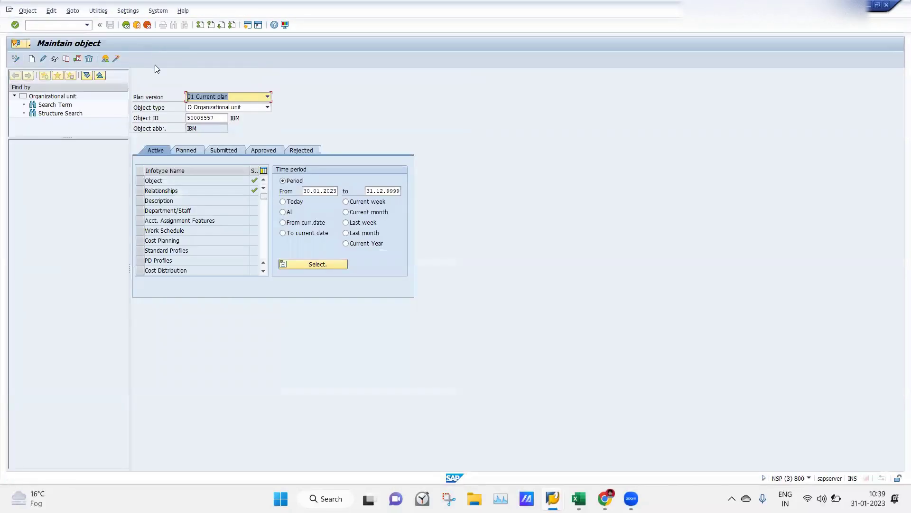
# Step: Return to the T77S0 change view, set the PLOGI PLOGI value to 01, and save it under the proposed customizing request
pyautogui.moveTo(552, 497)
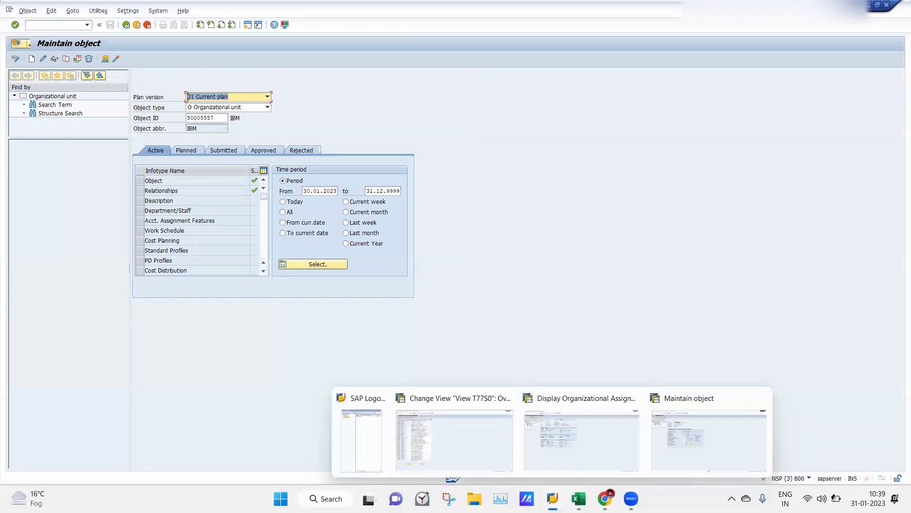
pyautogui.click(455, 427)
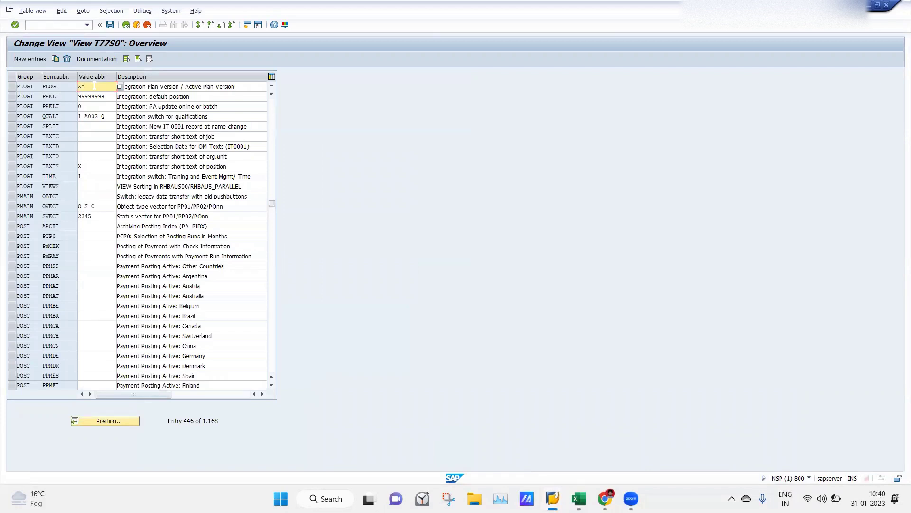
pyautogui.write('1')
pyautogui.press('Return')
pyautogui.press('Return')
pyautogui.click(109, 25)
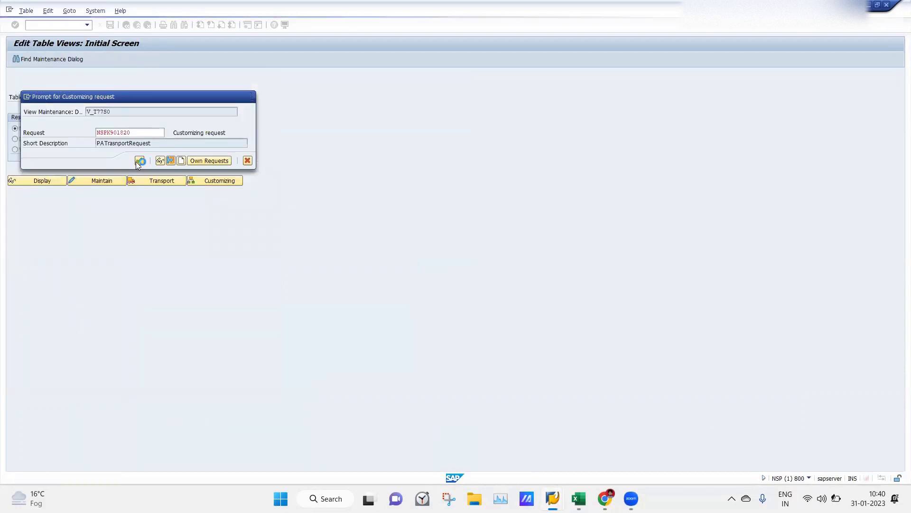
pyautogui.click(138, 161)
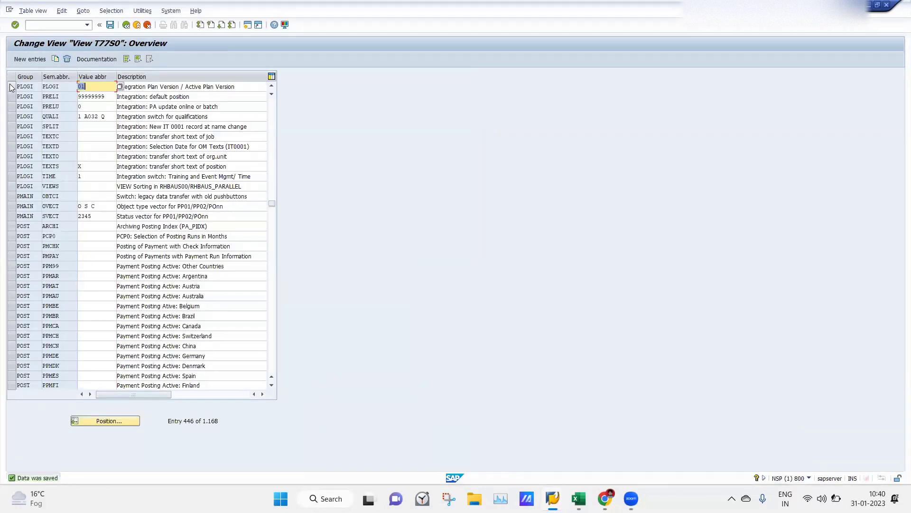
# Step: Highlight the PLOGI PLOGI active plan version entry and the PLOGI PRELI default position entry for review
pyautogui.click(11, 86)
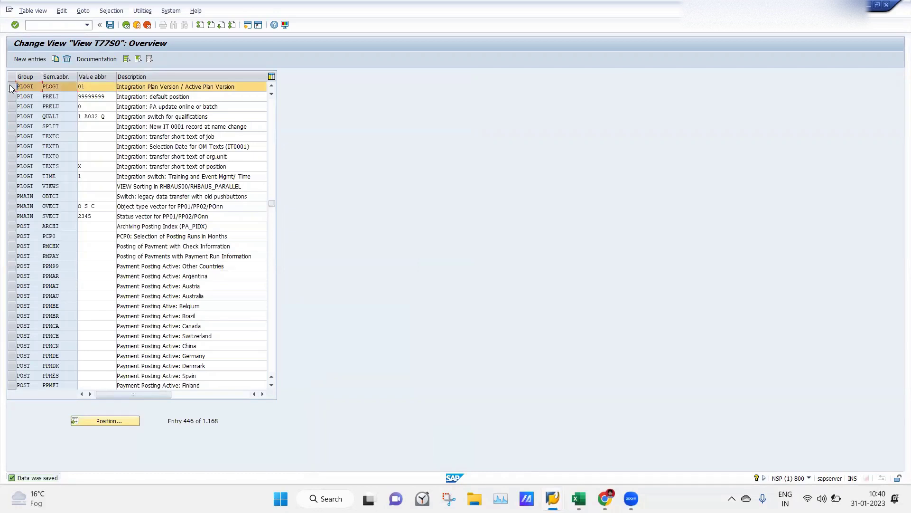
pyautogui.click(94, 87)
pyautogui.click(14, 89)
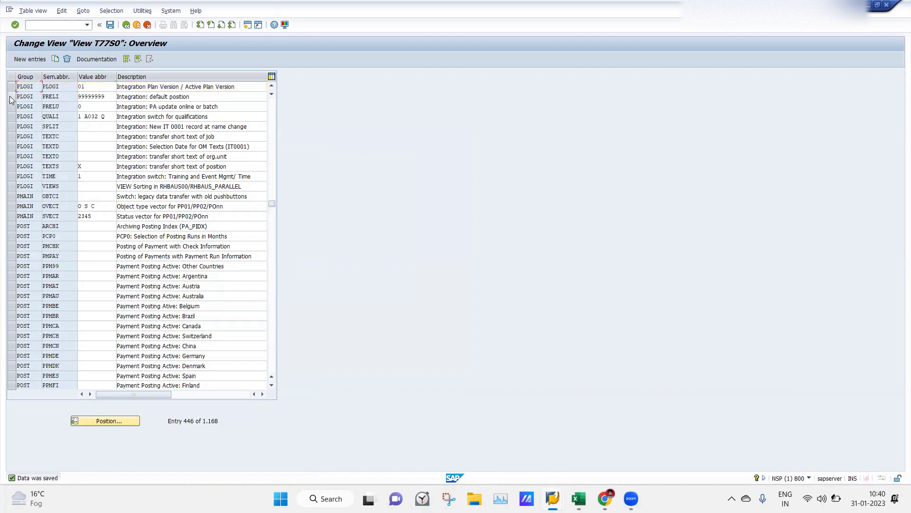
pyautogui.click(13, 97)
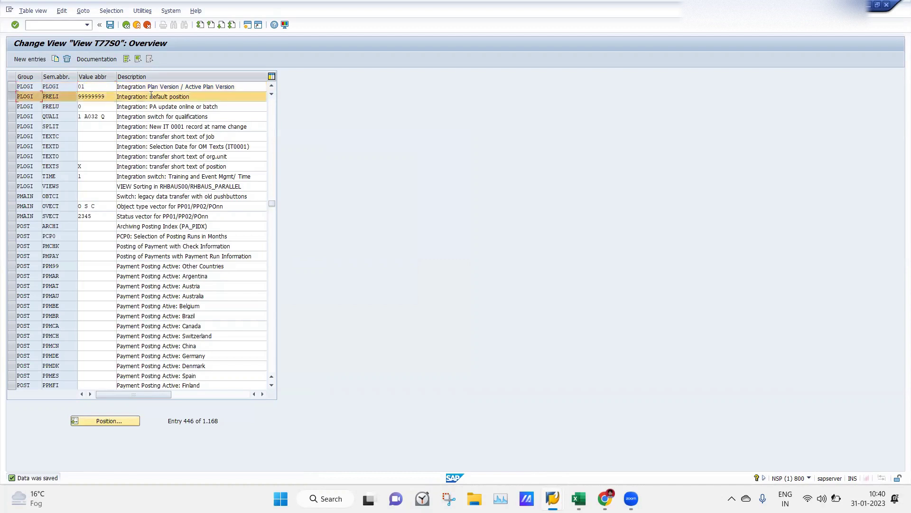
pyautogui.click(11, 97)
pyautogui.click(12, 97)
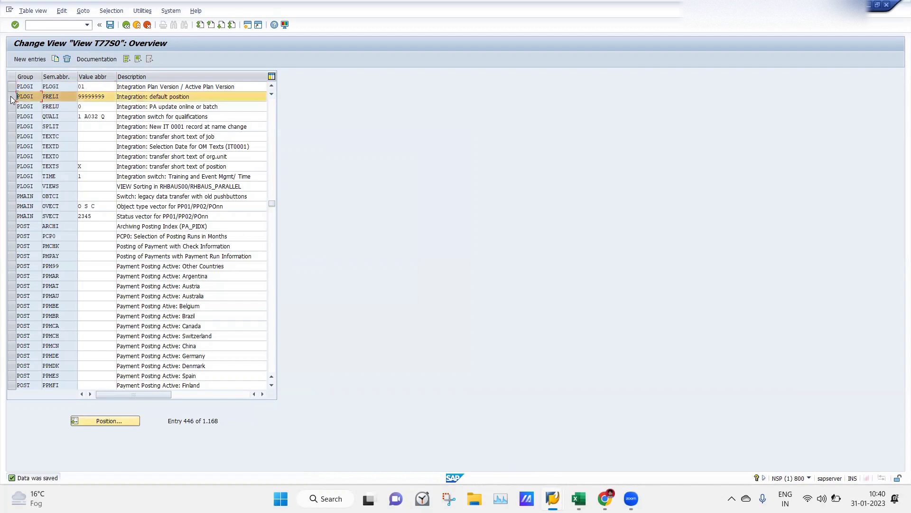
# Step: Review the PLOGI PRELI default position value and the PLOGI PRELU update entry by marking each in the T77S0 view
pyautogui.click(113, 97)
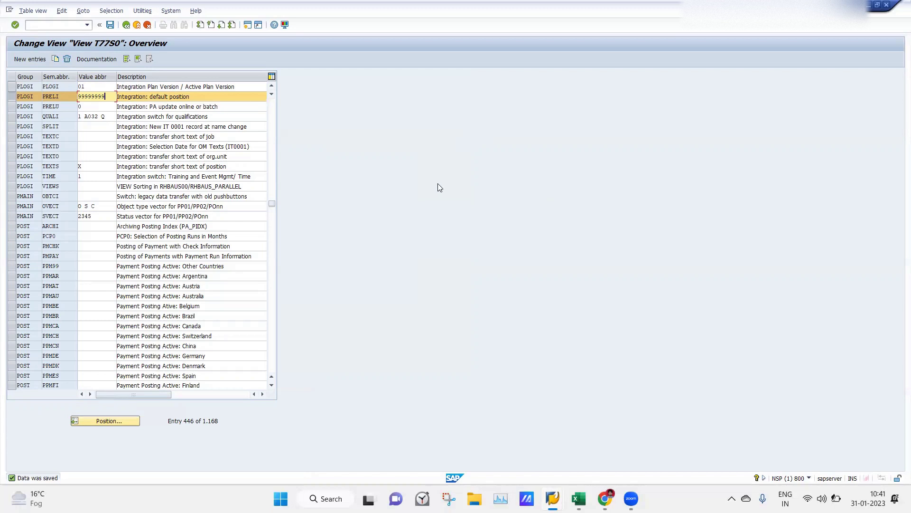
pyautogui.click(10, 98)
pyautogui.click(11, 99)
pyautogui.click(12, 96)
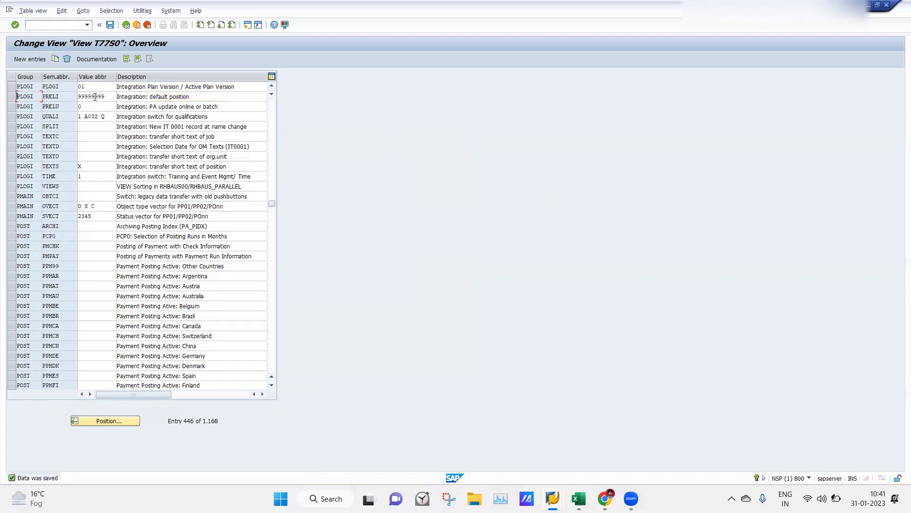
pyautogui.click(11, 107)
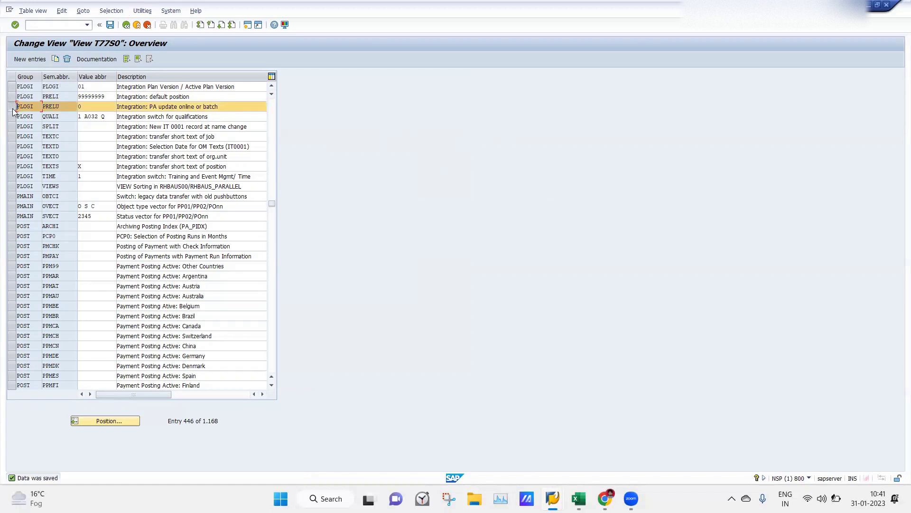
pyautogui.click(9, 108)
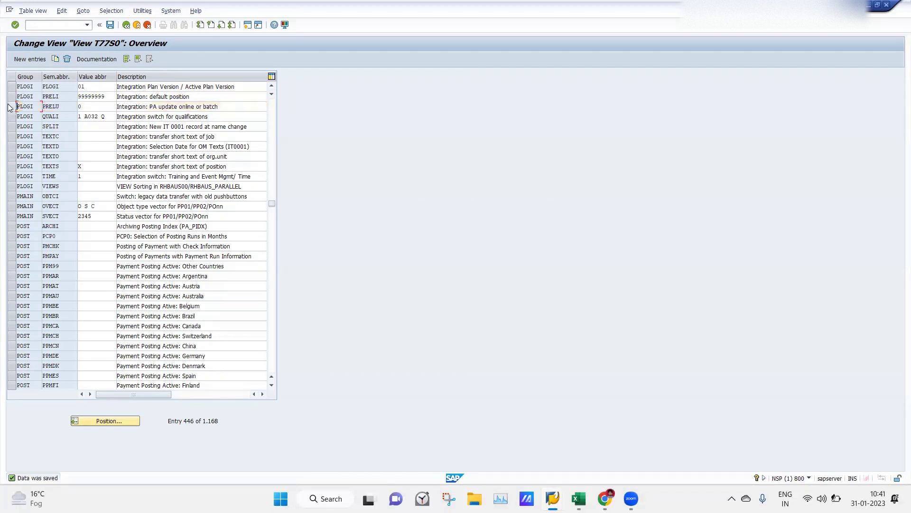
pyautogui.click(11, 97)
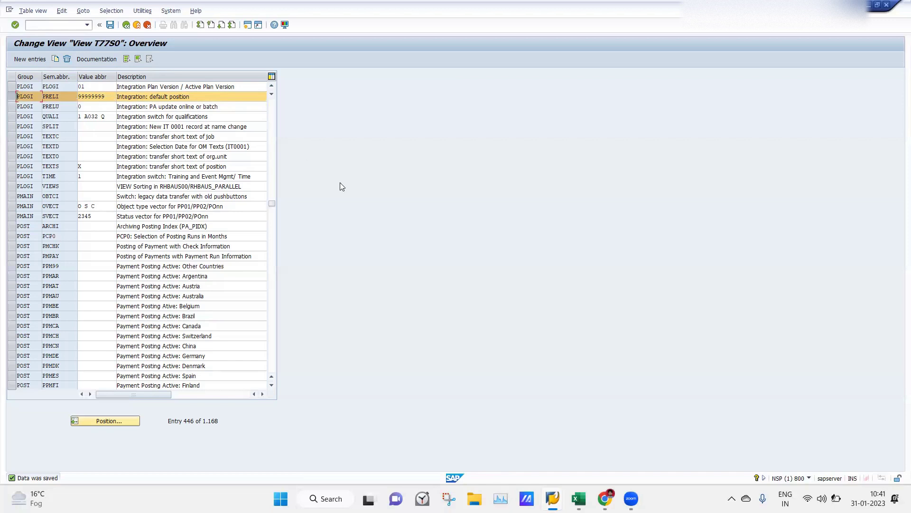
pyautogui.click(110, 97)
# Step: Switch to the Excel class notes and review the RHINTE integration report descriptions in rows 34 to 38
pyautogui.click(578, 499)
pyautogui.click(260, 289)
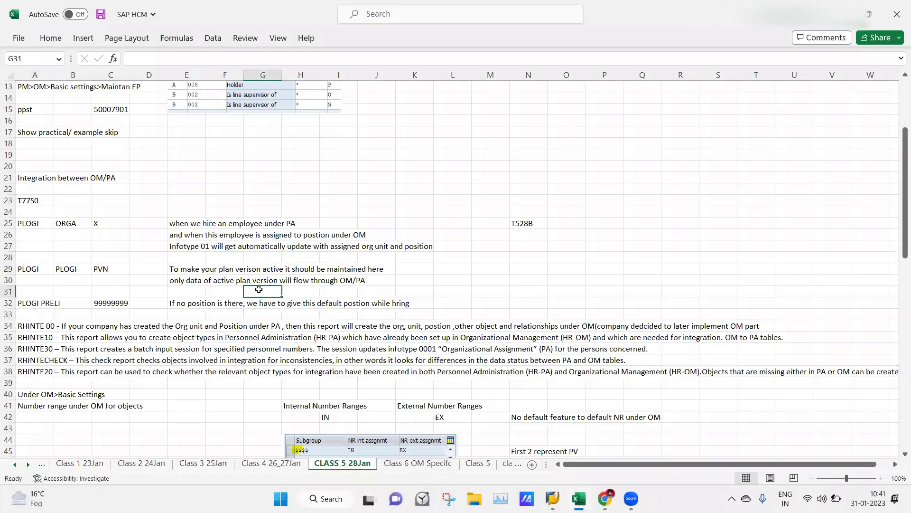
pyautogui.moveTo(899, 218); pyautogui.dragTo(899, 268)
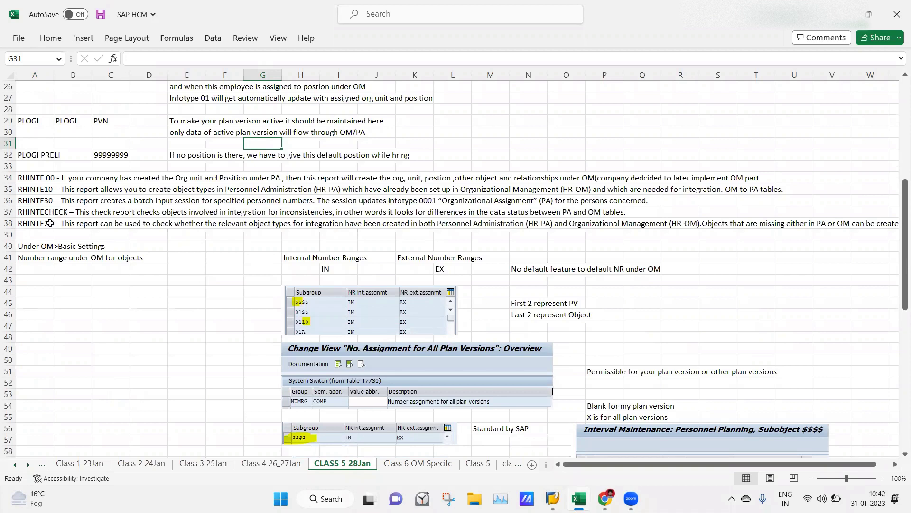
pyautogui.click(227, 200)
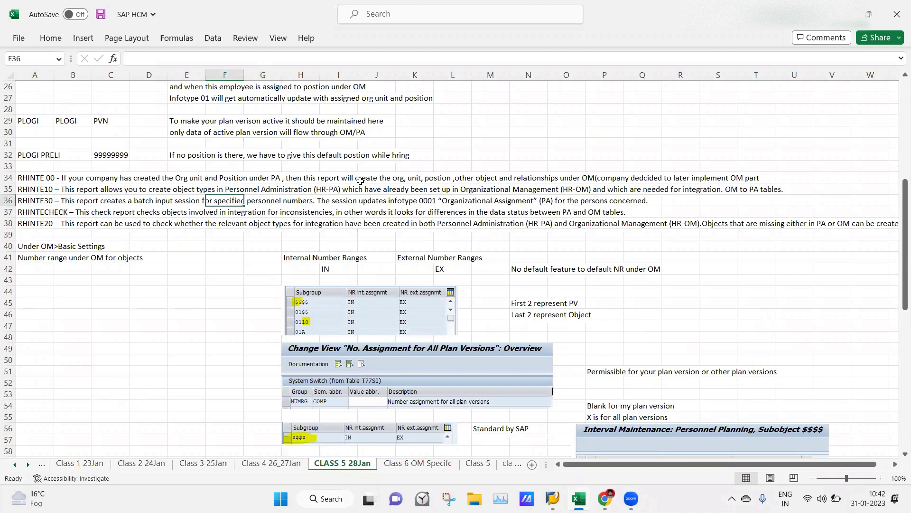
# Step: Return to the T77S0 change view in SAP and try to open transaction SE38 in a new session
pyautogui.moveTo(556, 496)
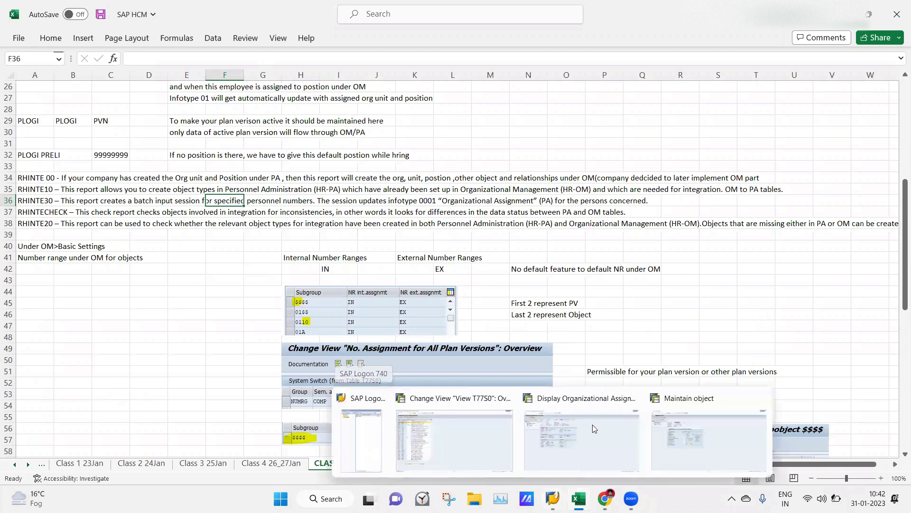
pyautogui.click(593, 422)
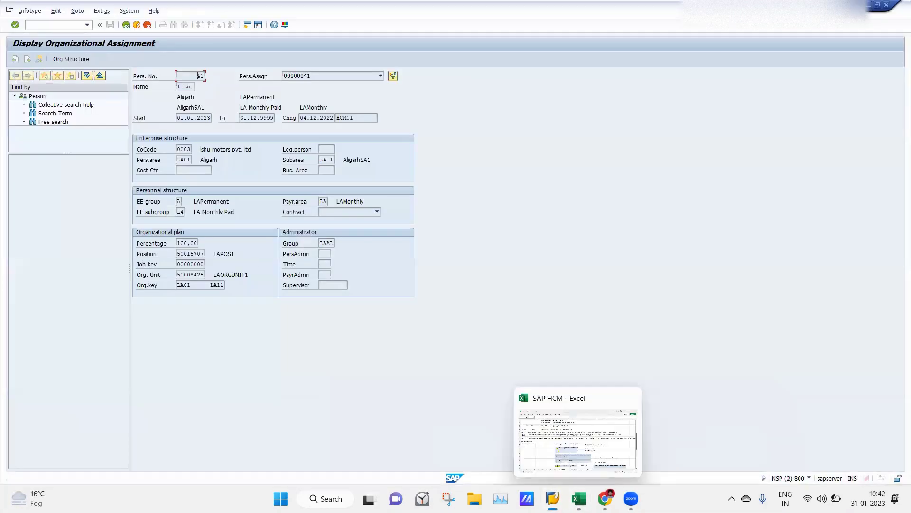
pyautogui.moveTo(631, 497)
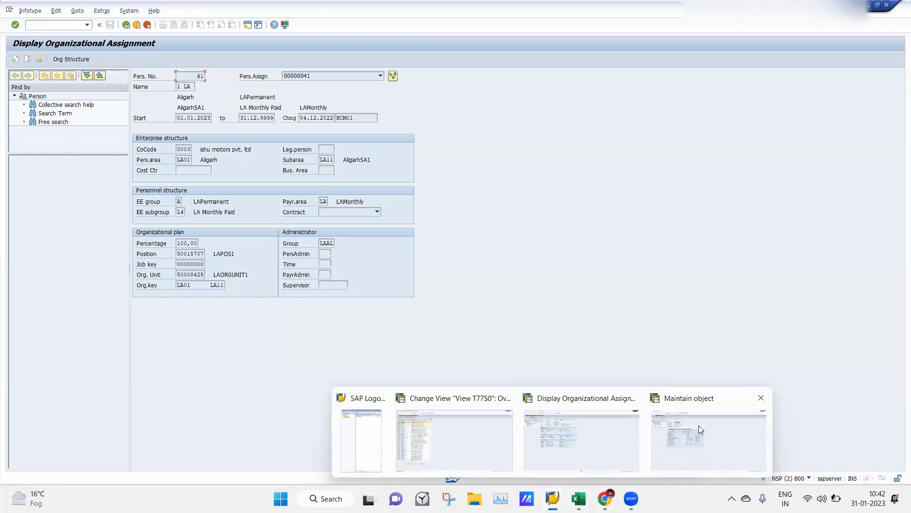
pyautogui.click(681, 425)
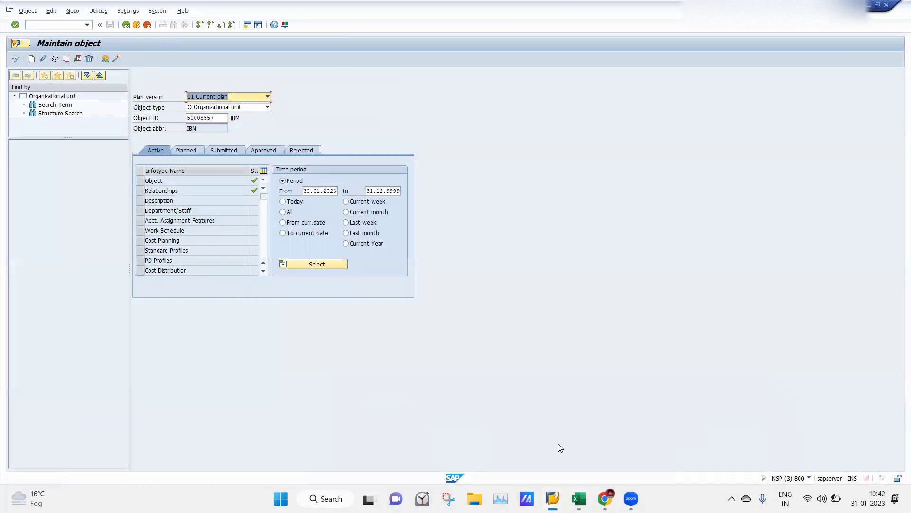
pyautogui.moveTo(553, 498)
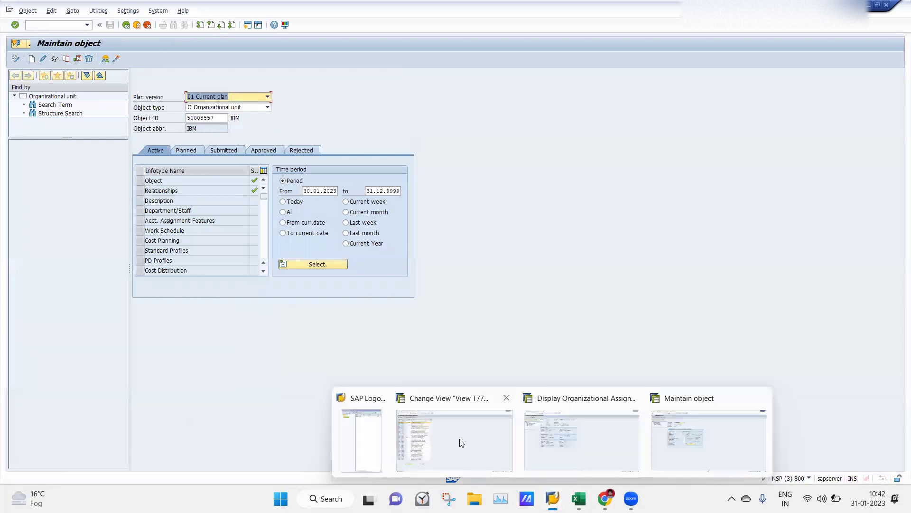
pyautogui.click(559, 424)
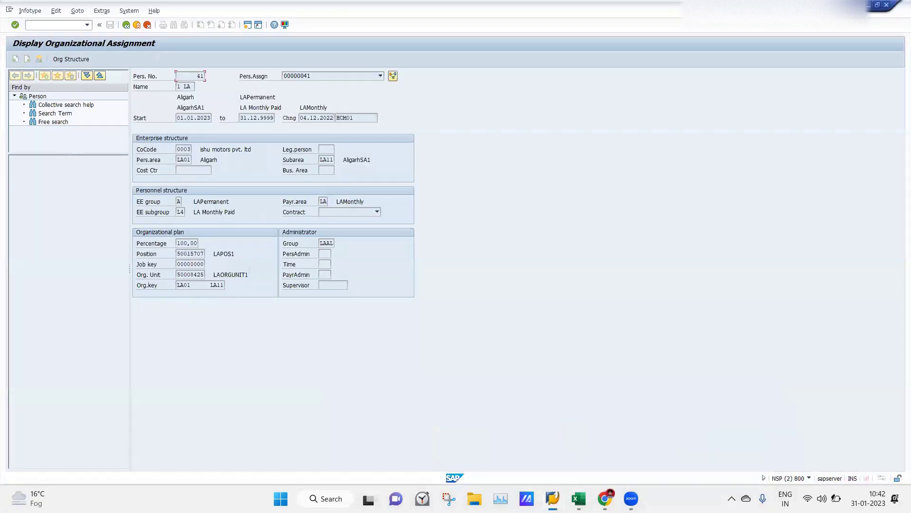
pyautogui.moveTo(553, 497)
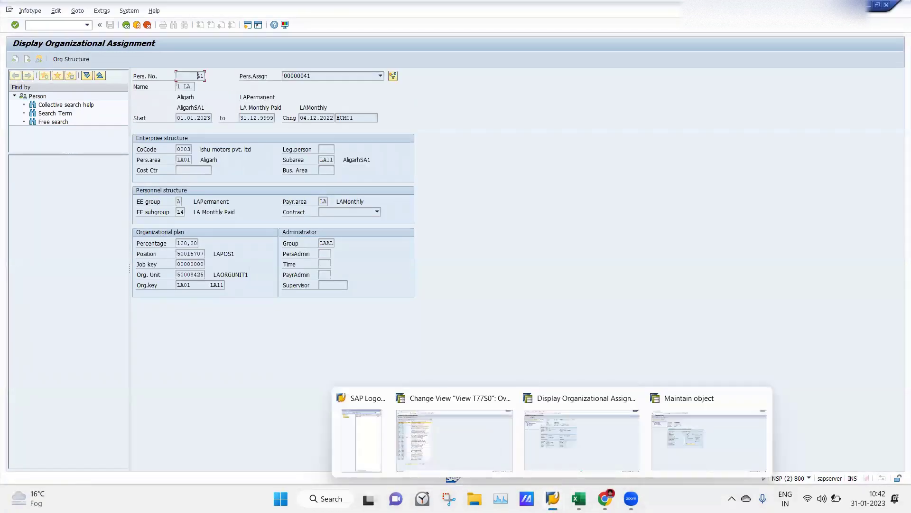
pyautogui.click(451, 448)
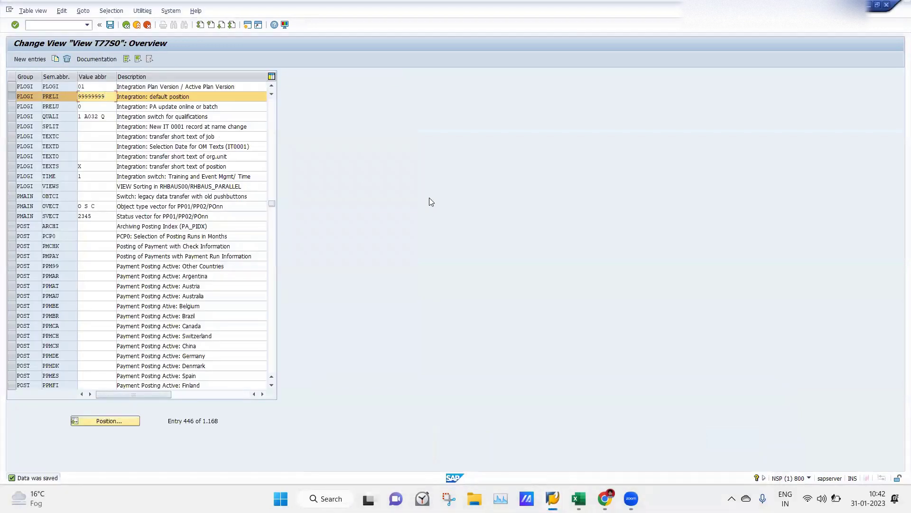
pyautogui.click(32, 27)
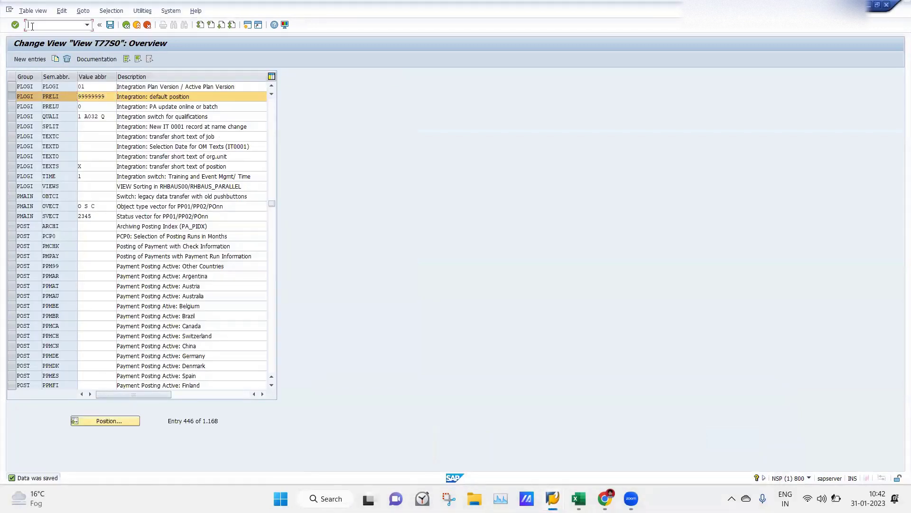
pyautogui.press('Return')
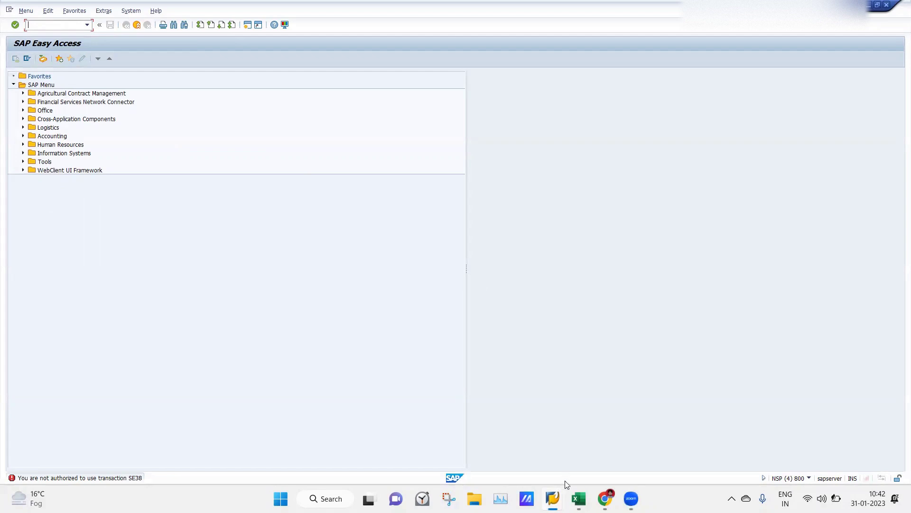
# Step: Switch back to the Excel notes and highlight the RHINTE 00 report description in row 34 for review
pyautogui.click(578, 498)
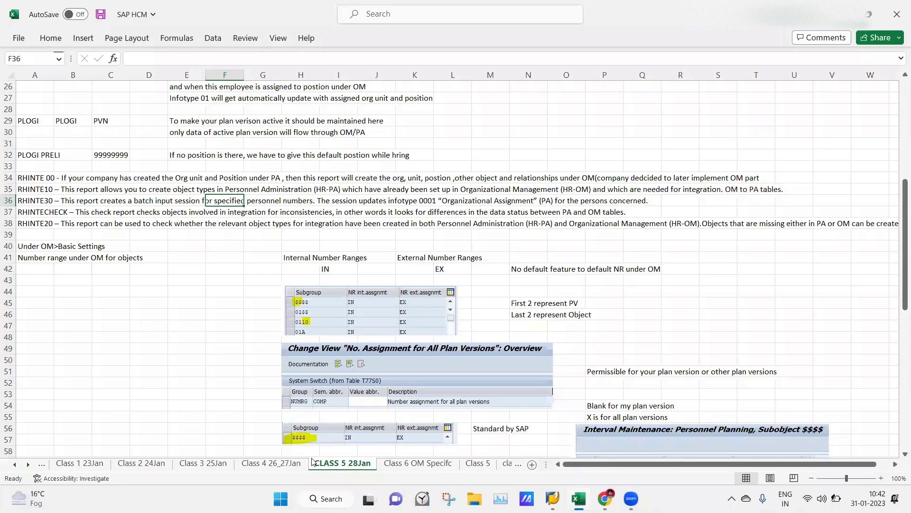
pyautogui.click(152, 315)
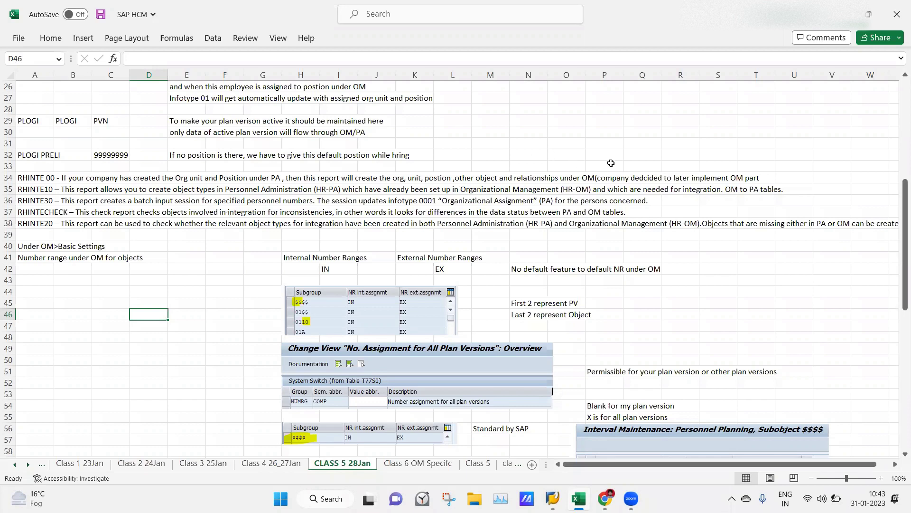
pyautogui.click(38, 176)
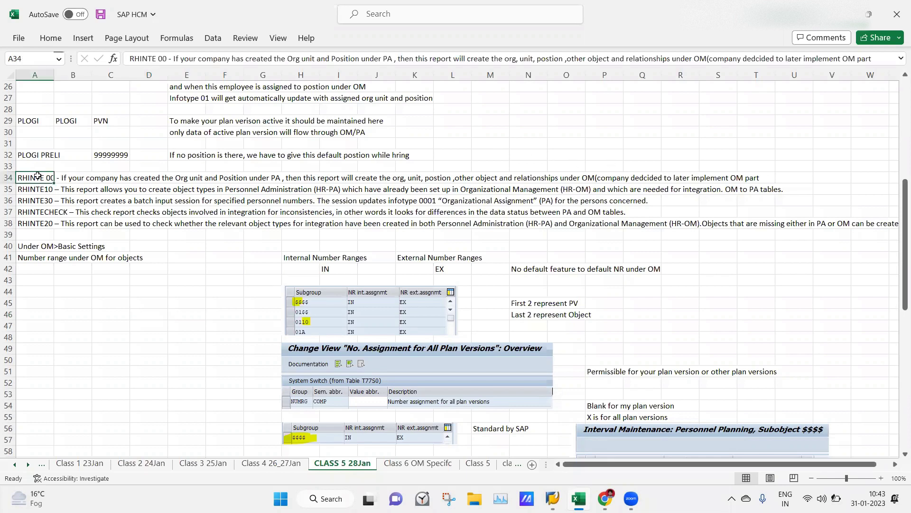
pyautogui.click(8, 178)
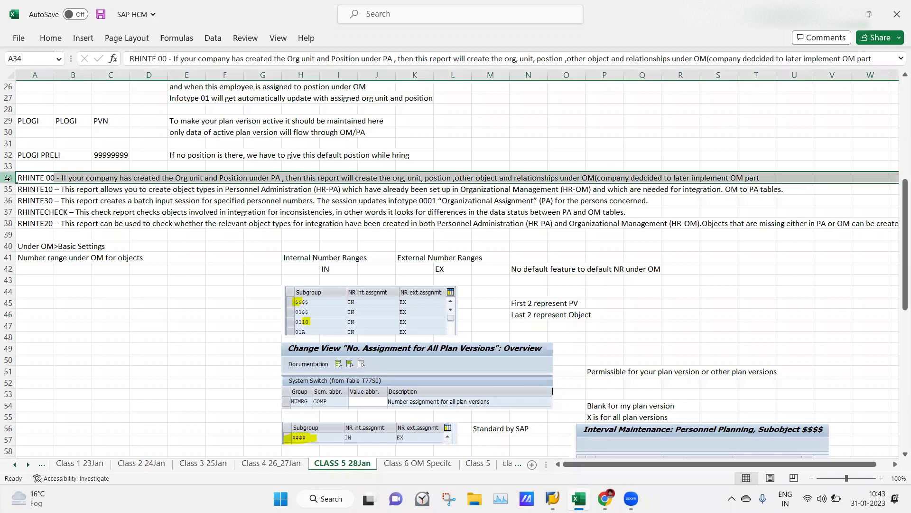
pyautogui.click(209, 178)
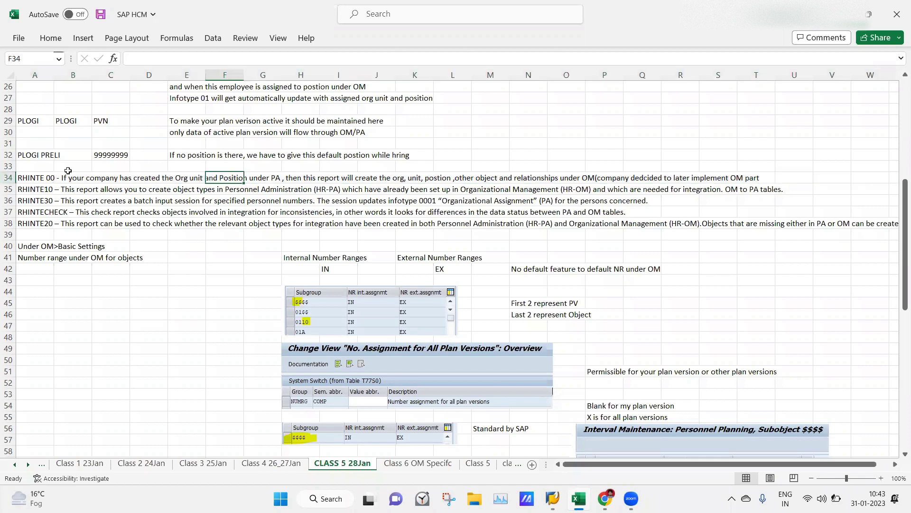
pyautogui.click(8, 178)
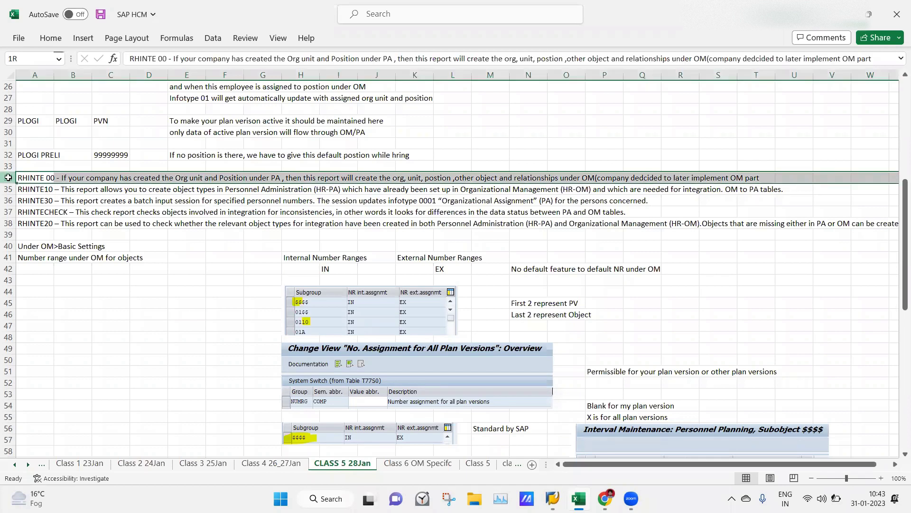
pyautogui.click(474, 137)
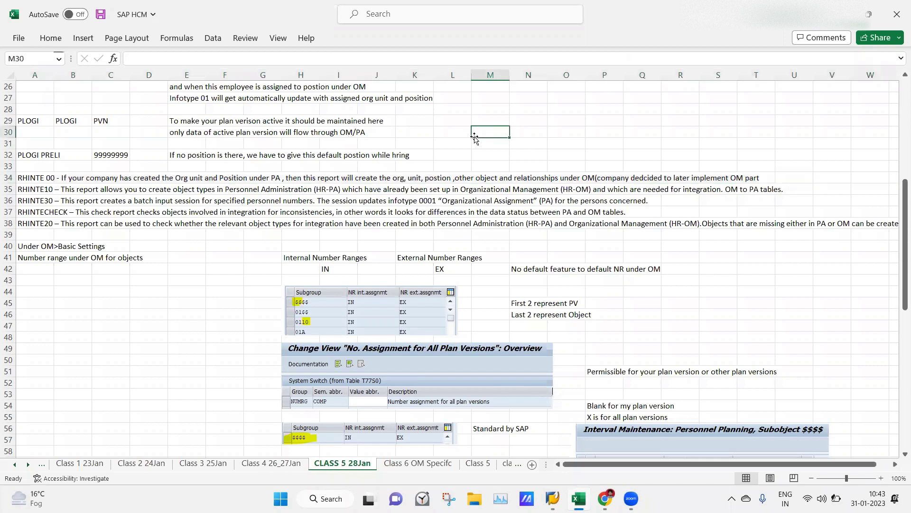
pyautogui.click(8, 178)
pyautogui.click(556, 108)
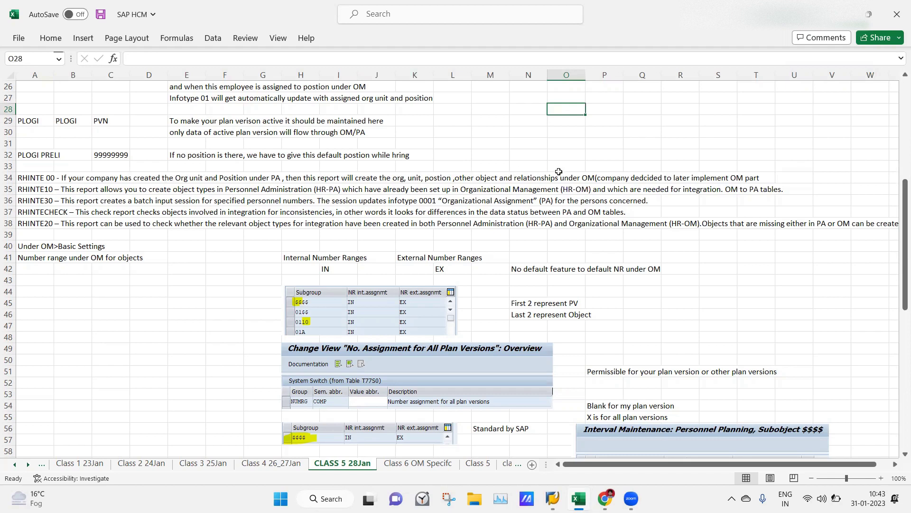
pyautogui.click(684, 144)
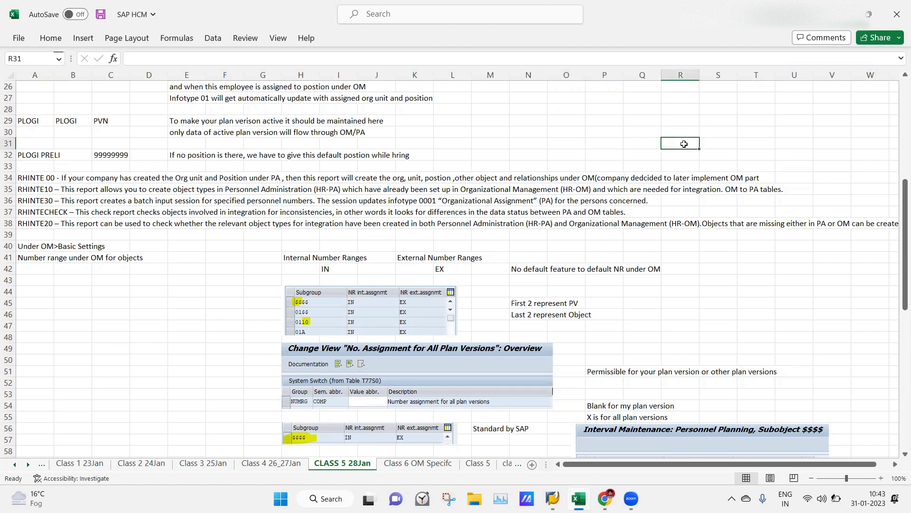
pyautogui.click(147, 270)
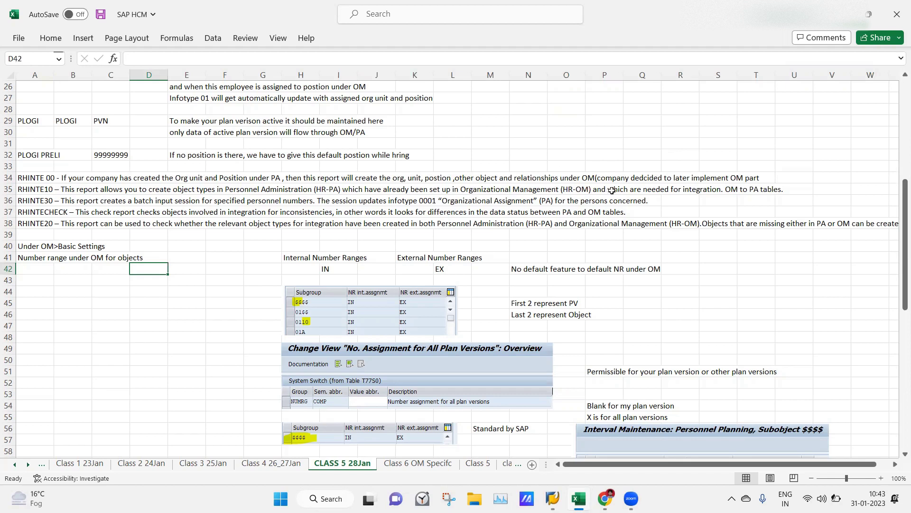
# Step: Highlight the RHINTE10 report description in row 35 for review, and select the RHINTECHECK note in cell A37
pyautogui.click(685, 200)
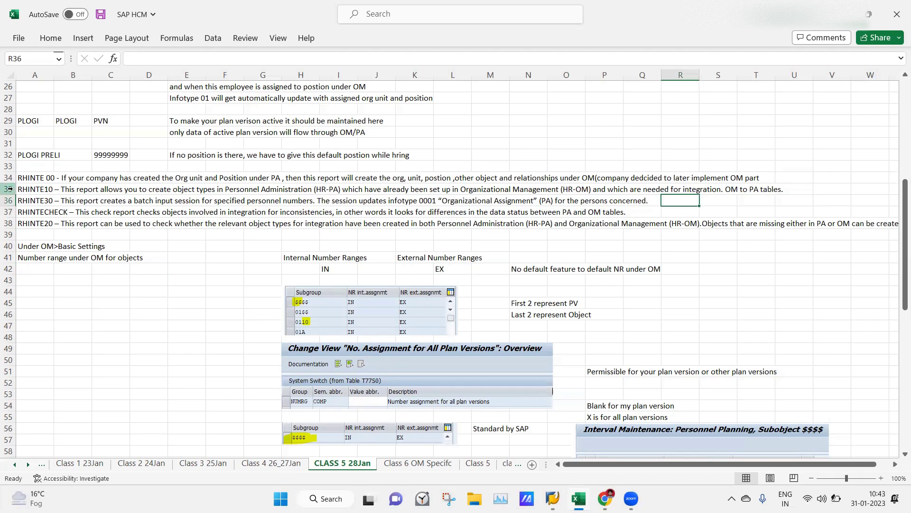
pyautogui.click(10, 189)
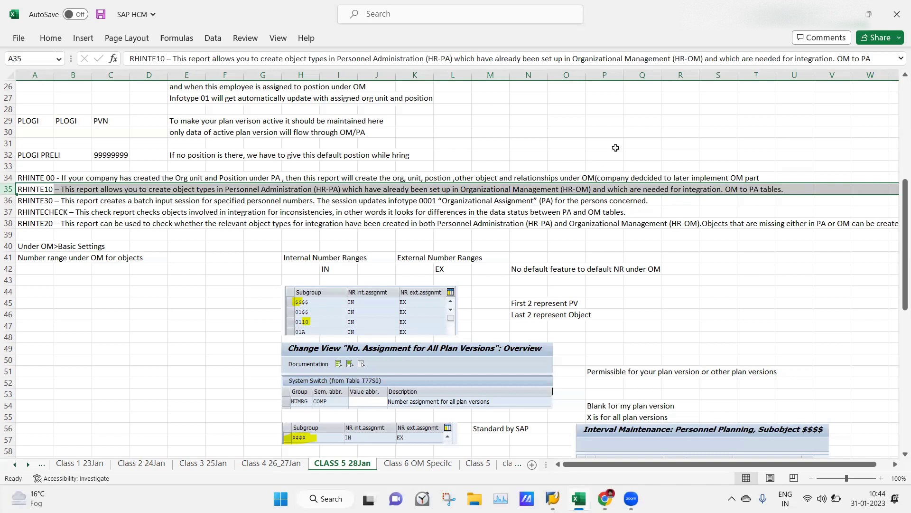
pyautogui.click(607, 112)
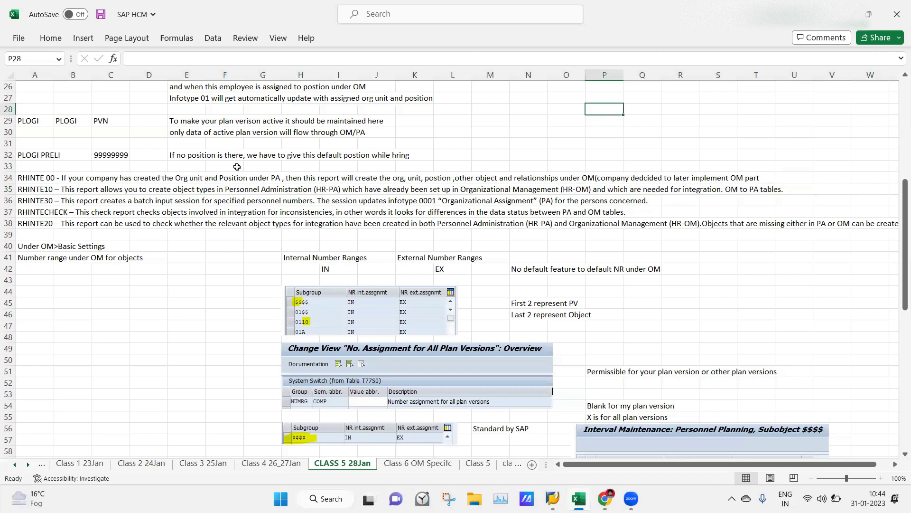
pyautogui.click(29, 187)
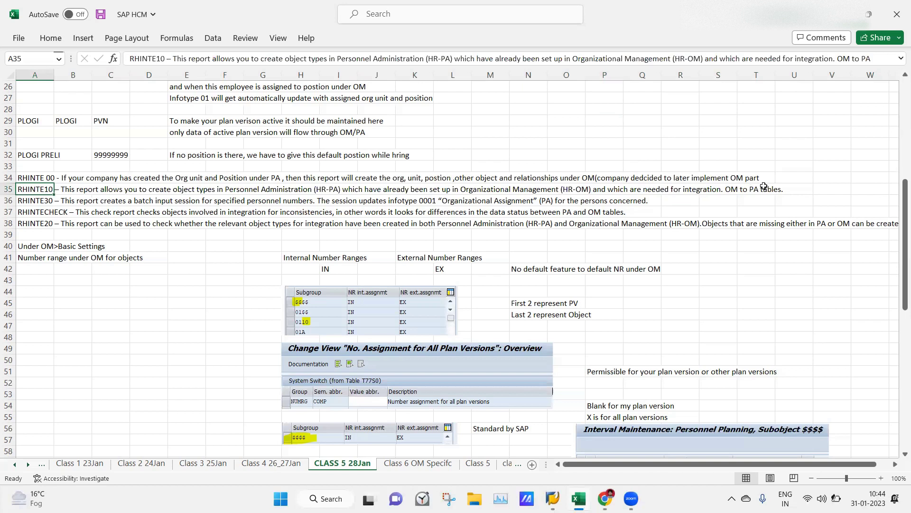
pyautogui.click(8, 189)
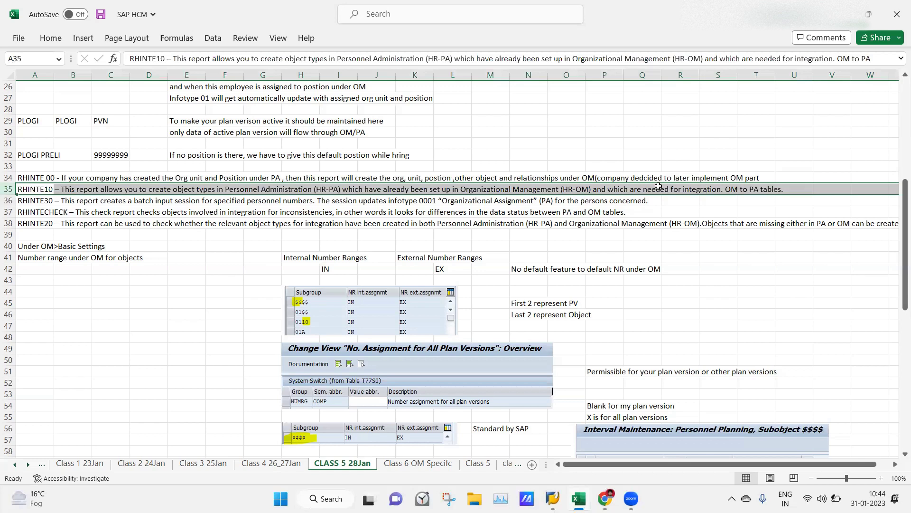
pyautogui.click(148, 189)
pyautogui.click(773, 191)
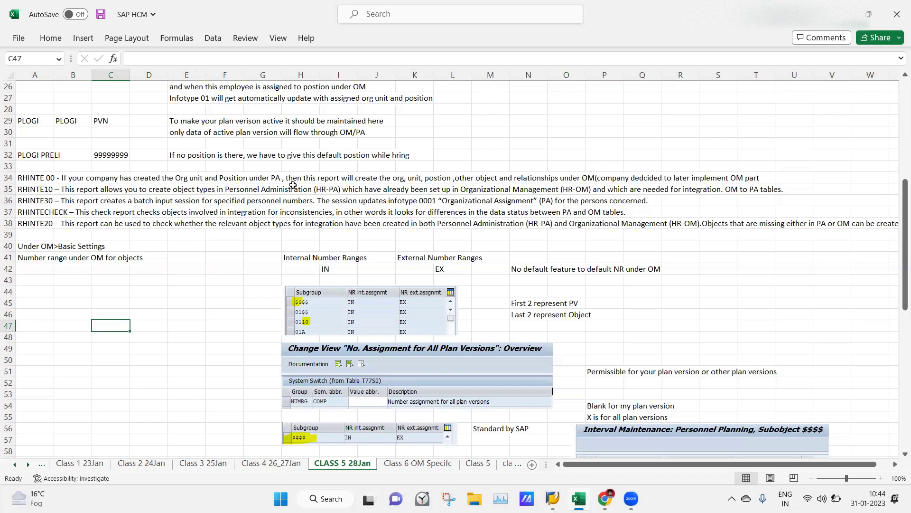
pyautogui.click(32, 207)
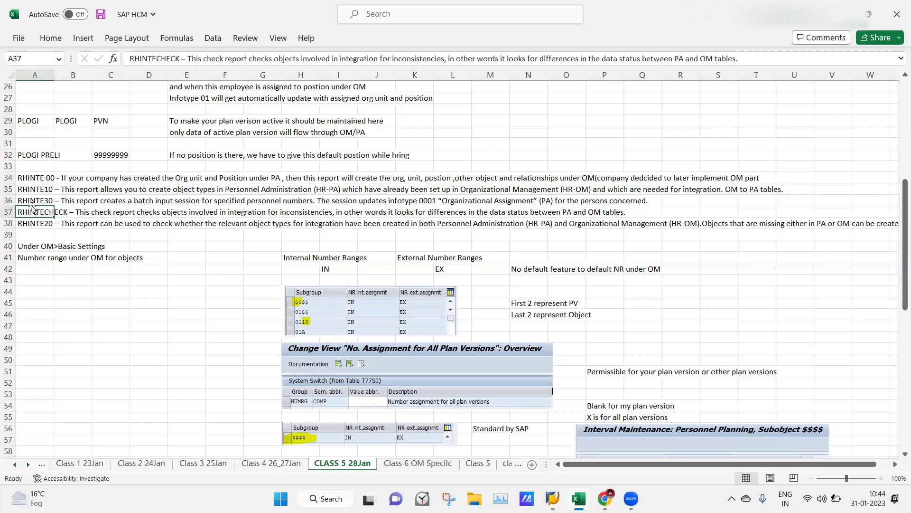
# Step: Review the RHINTE30 report description in row 36, following its batch input and personnel numbers wording
pyautogui.click(27, 199)
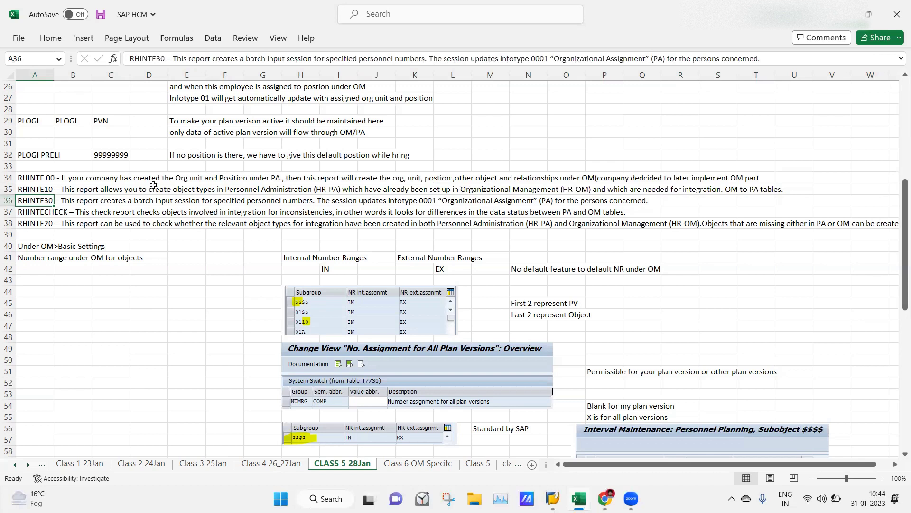
pyautogui.click(108, 201)
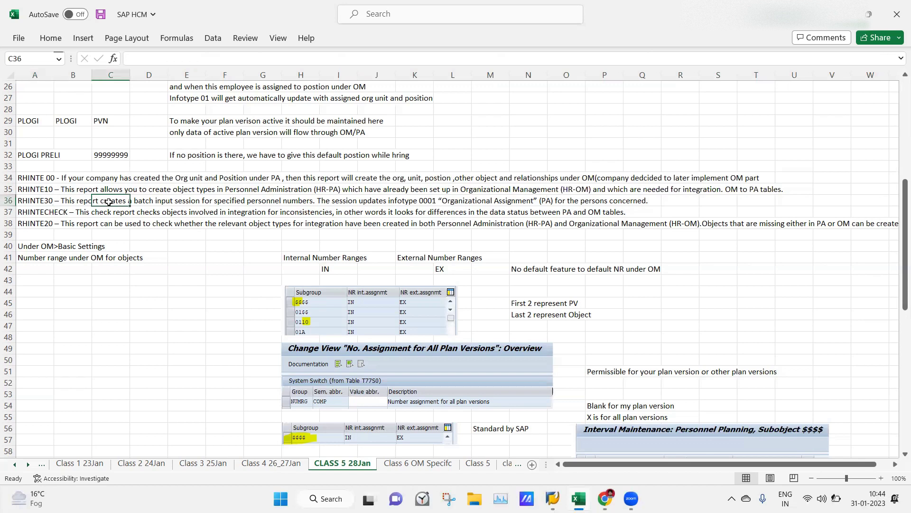
pyautogui.click(243, 200)
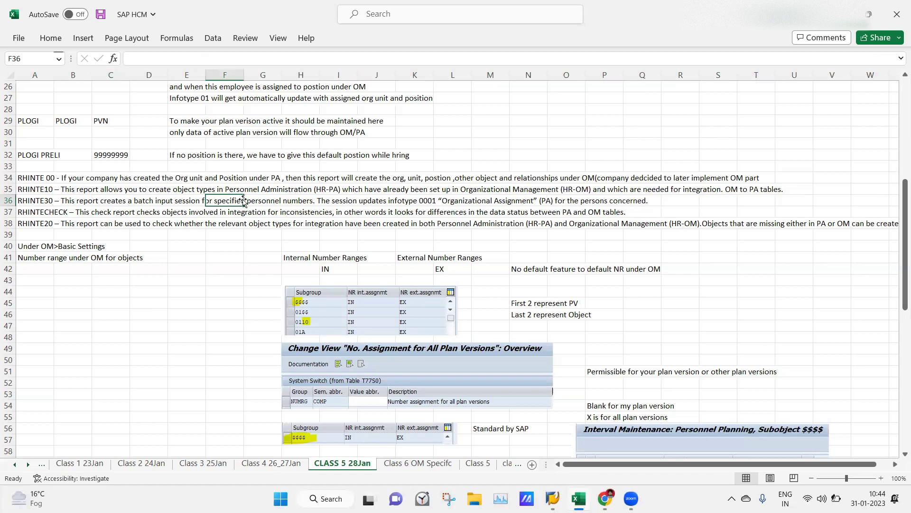
pyautogui.click(8, 199)
pyautogui.click(96, 200)
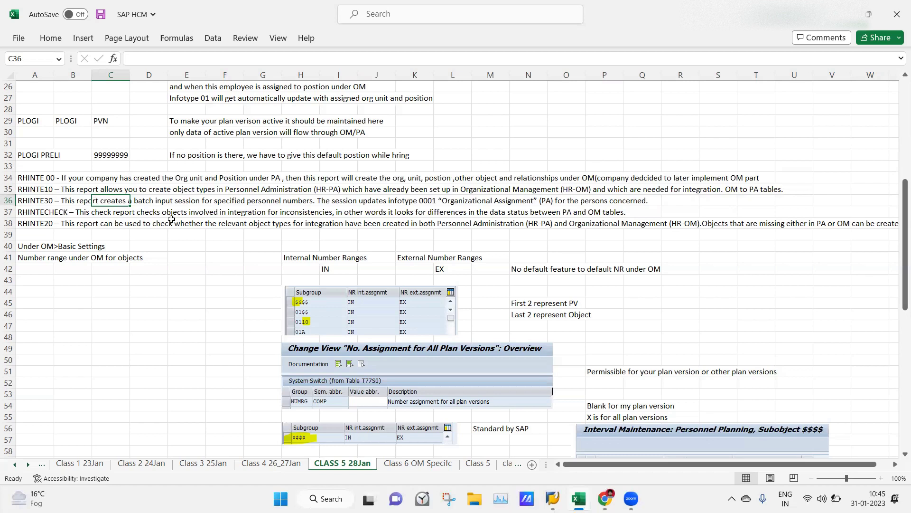
pyautogui.click(209, 203)
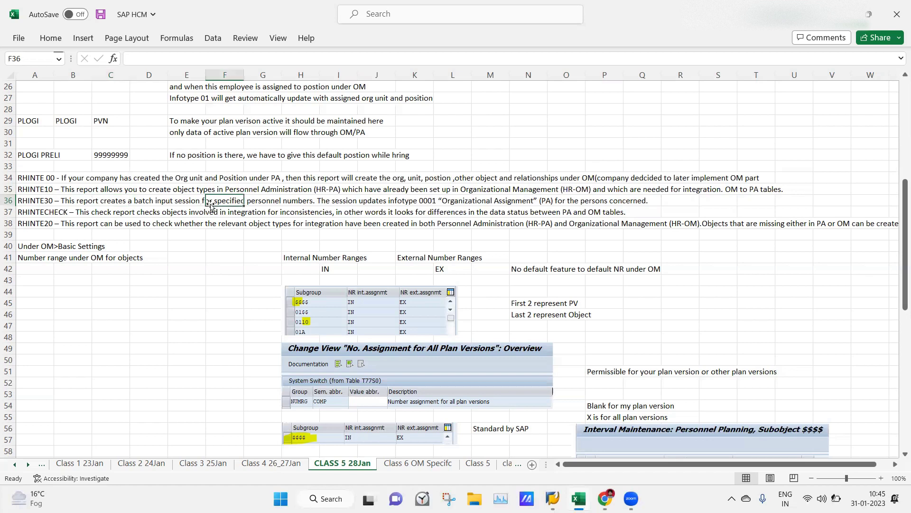
pyautogui.click(286, 200)
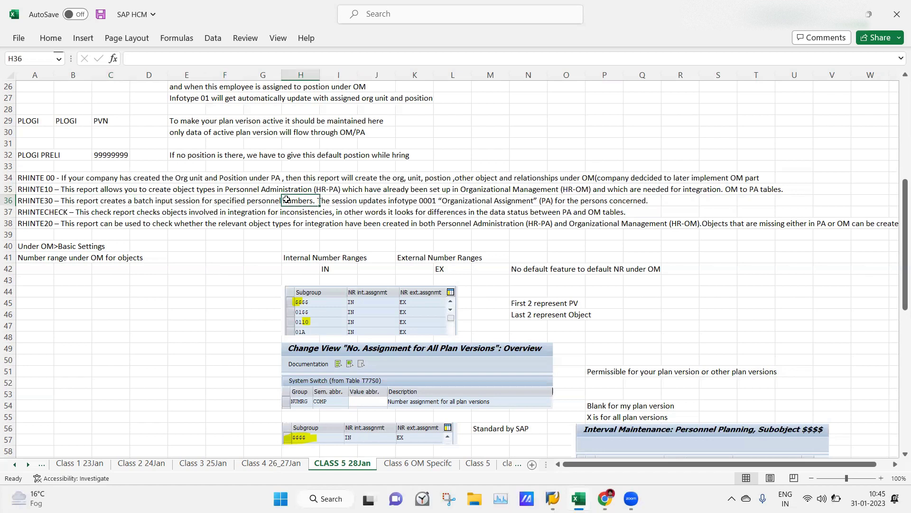
pyautogui.click(259, 199)
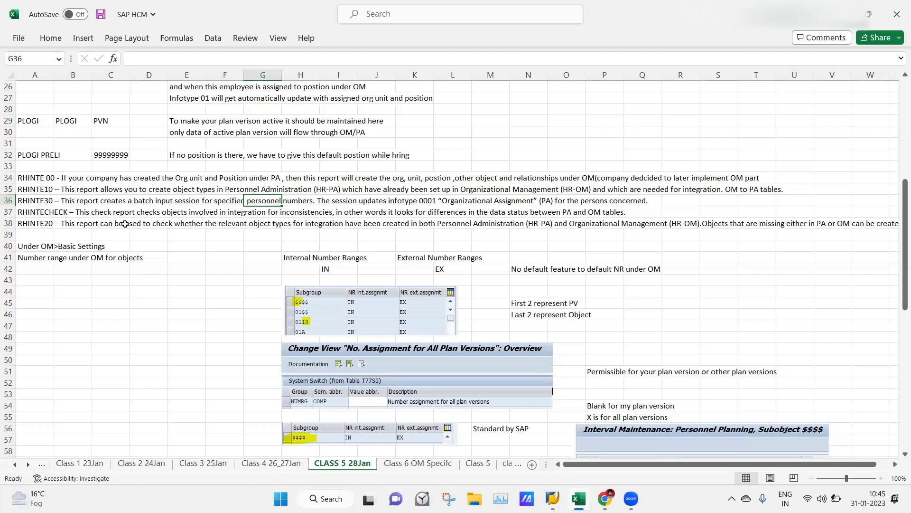
pyautogui.click(151, 291)
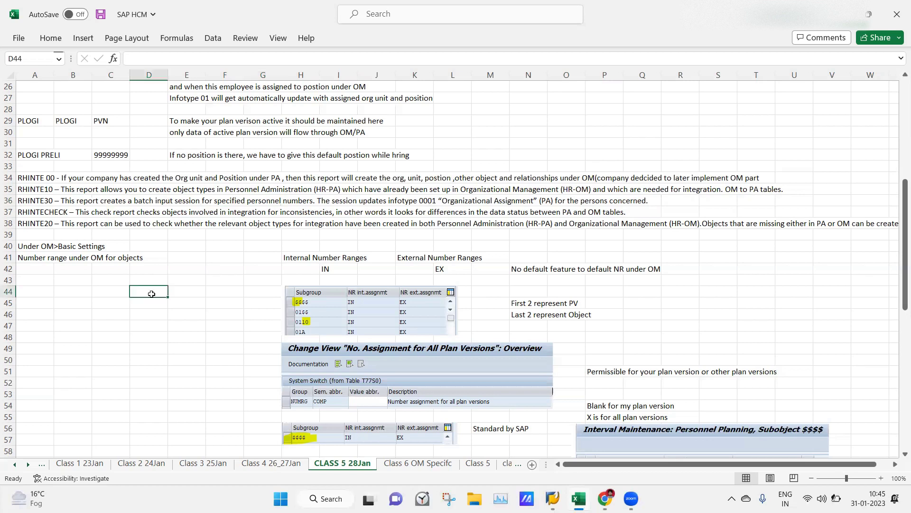
# Step: Highlight the RHINTECHECK description in row 37 for review and compare it with the RHINTE30 note in row 36
pyautogui.click(8, 211)
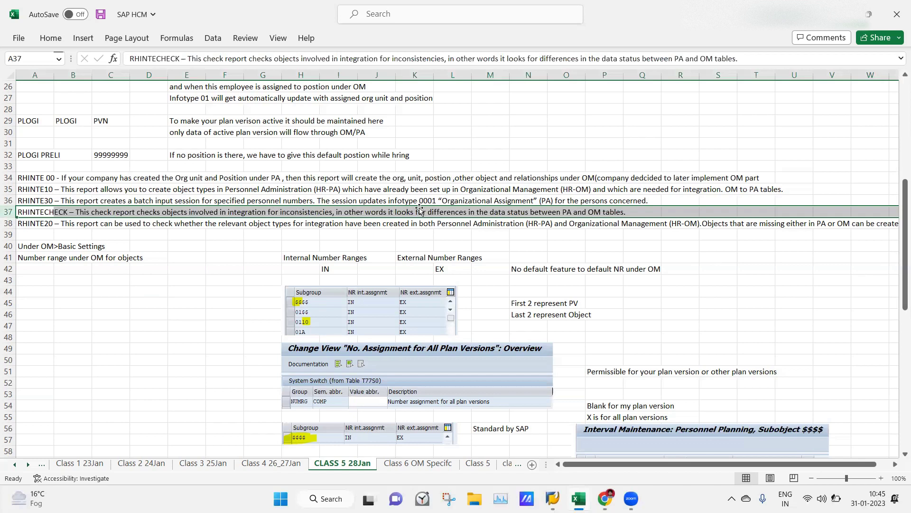
pyautogui.click(642, 213)
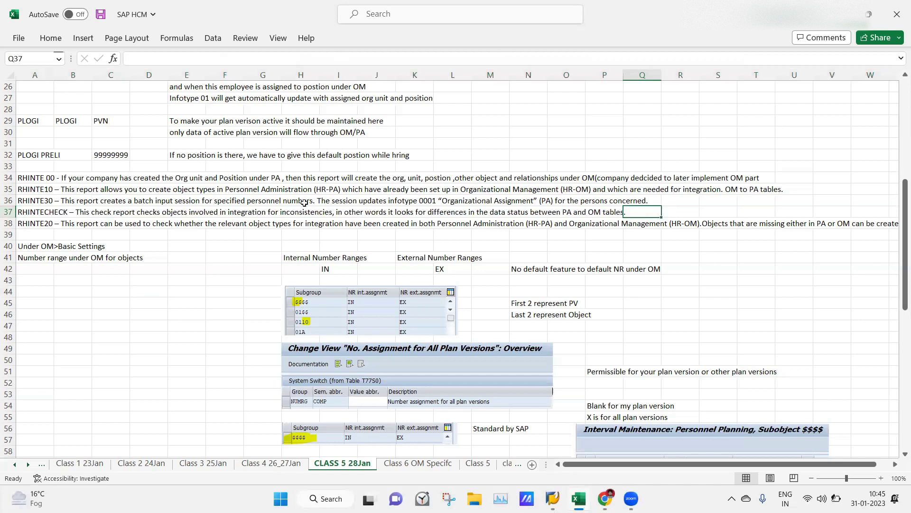
pyautogui.click(9, 211)
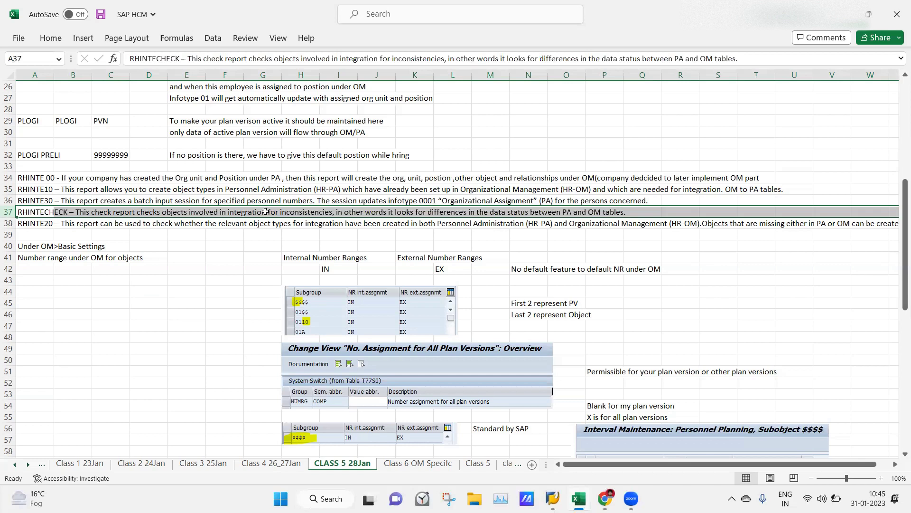
pyautogui.click(322, 213)
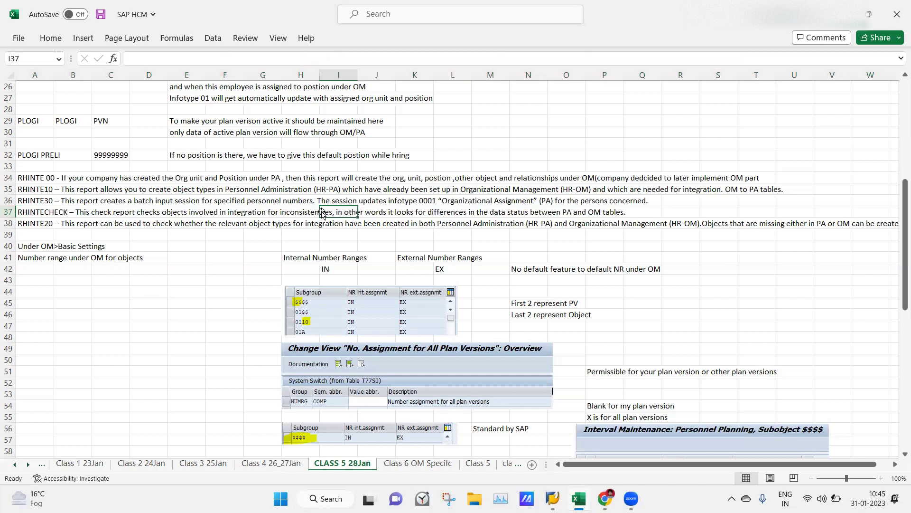
pyautogui.click(416, 213)
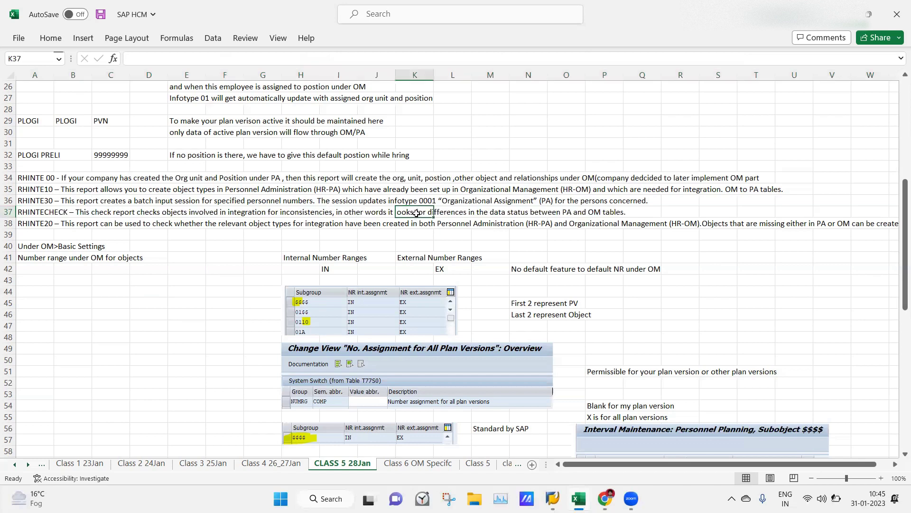
pyautogui.click(5, 212)
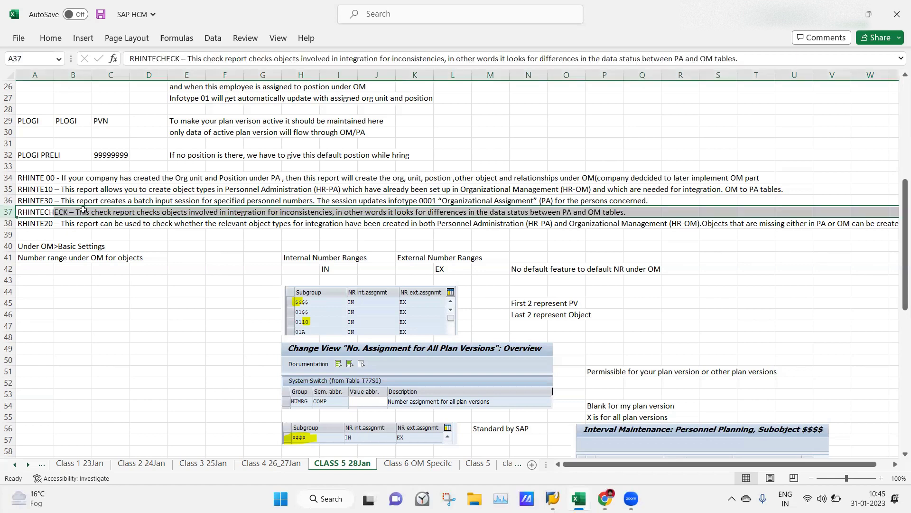
pyautogui.click(108, 209)
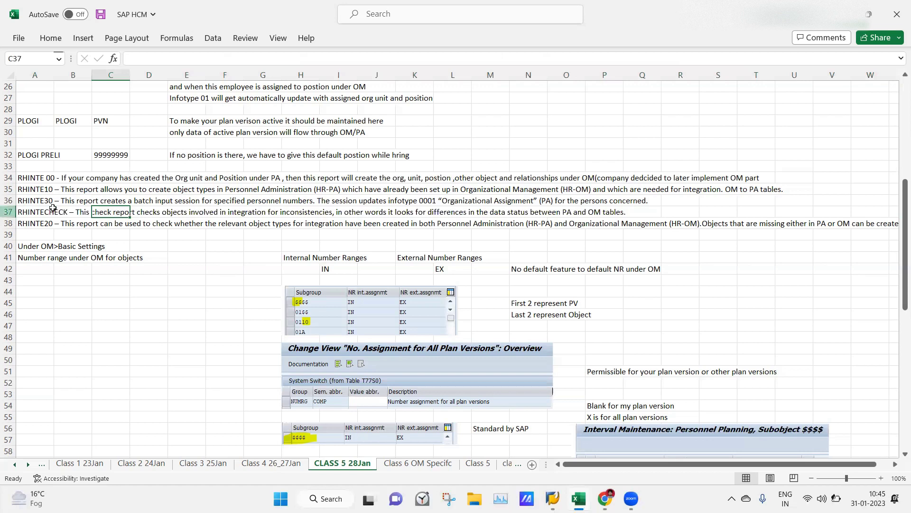
pyautogui.click(253, 213)
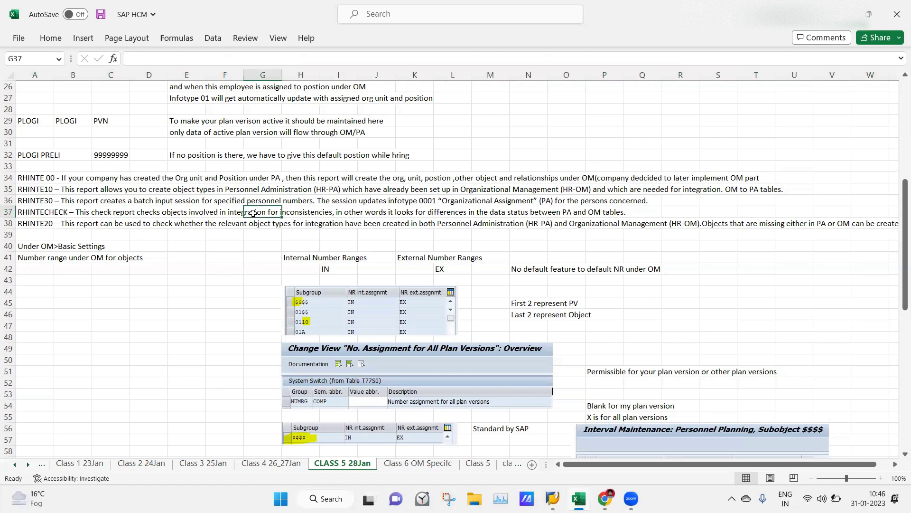
pyautogui.click(8, 212)
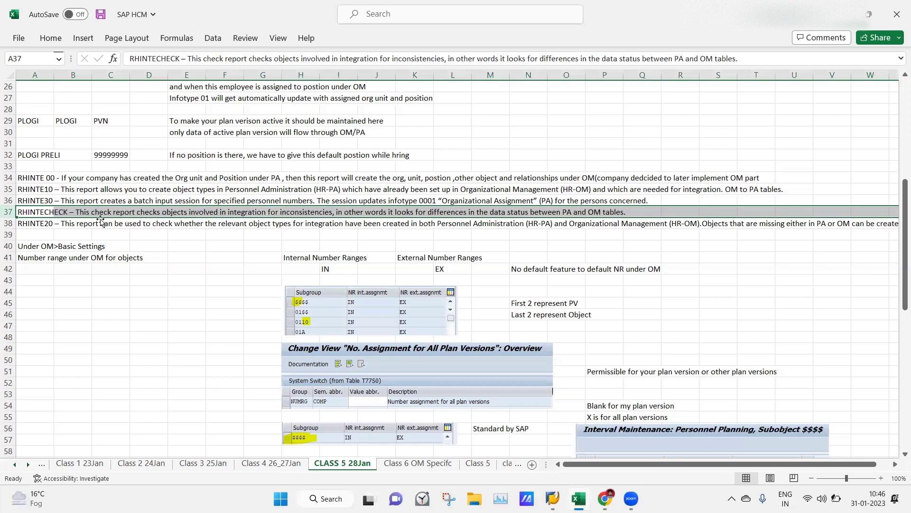
pyautogui.click(9, 200)
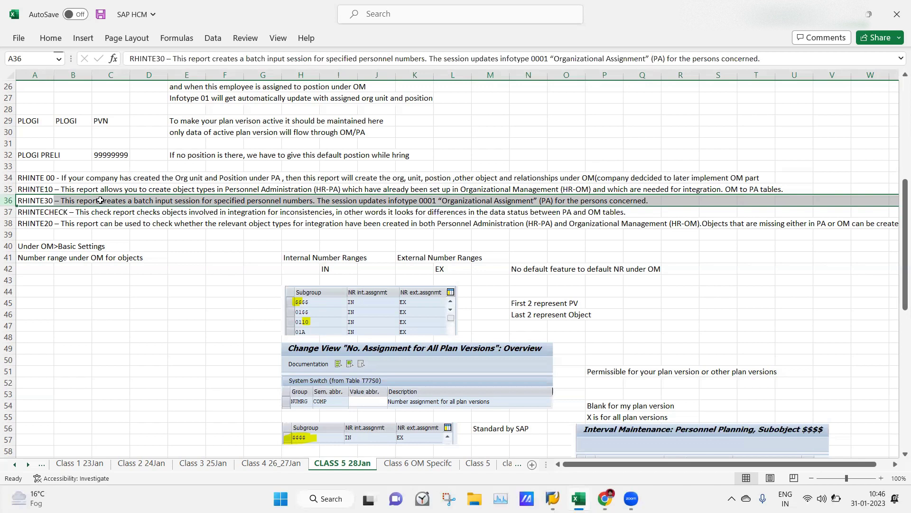
pyautogui.click(240, 280)
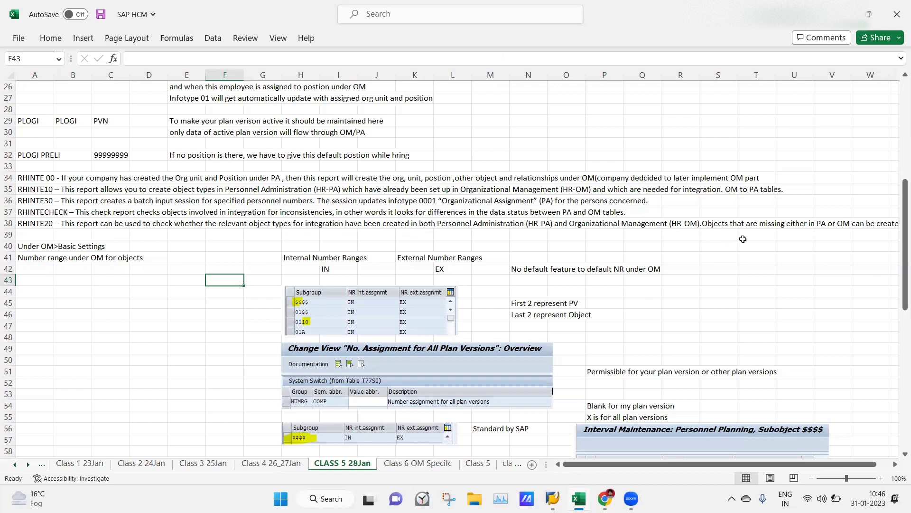
# Step: Highlight the RHINTE20 report description in row 38 for review
pyautogui.moveTo(732, 469); pyautogui.dragTo(628, 478)
pyautogui.click(9, 223)
pyautogui.click(83, 224)
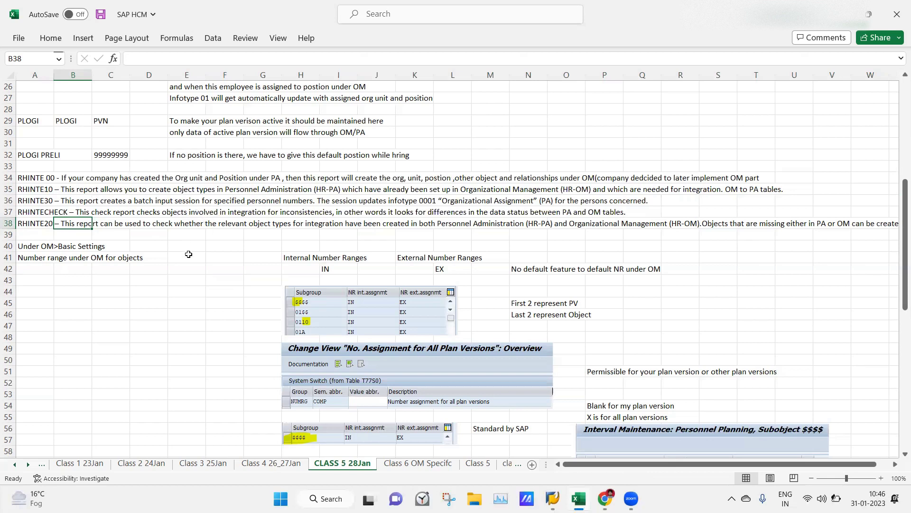
pyautogui.click(8, 223)
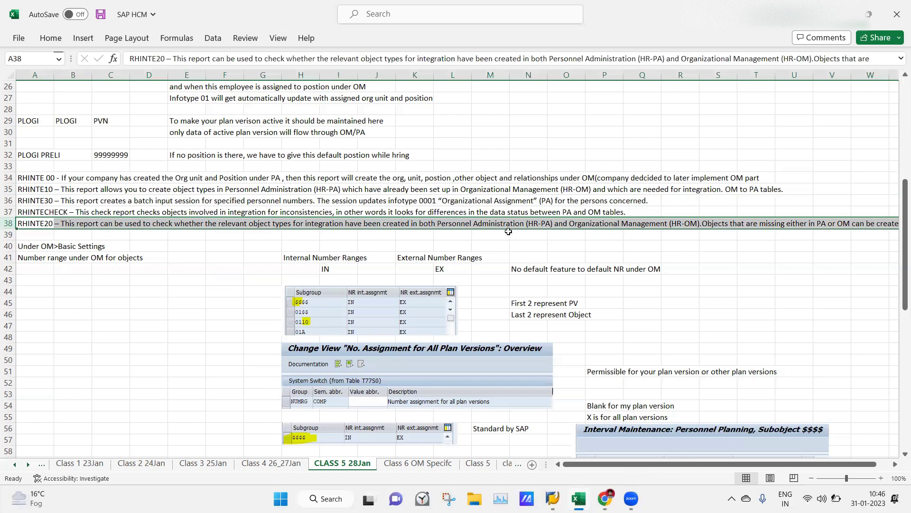
pyautogui.click(141, 304)
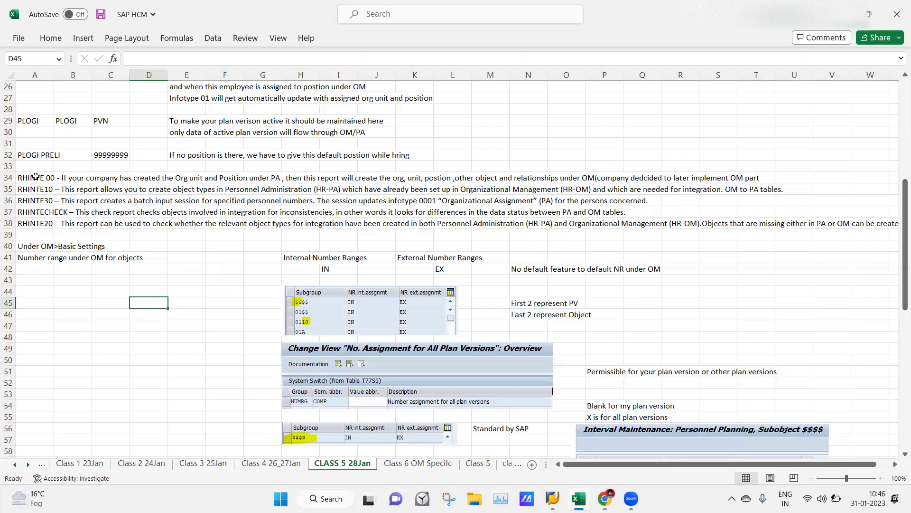
pyautogui.click(173, 328)
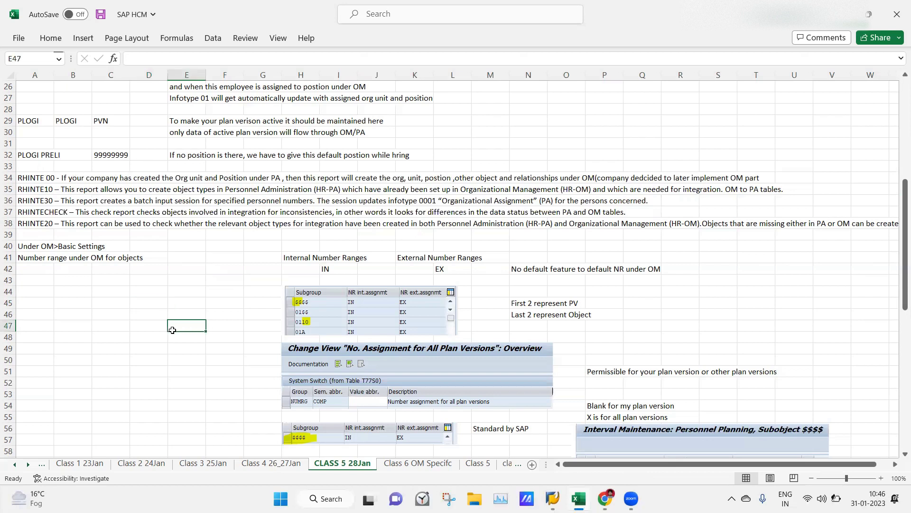
# Step: Revisit the RHINTE 00 and RHINTE10 notes and bring up the OM number range notes from row 40 onward
pyautogui.click(29, 179)
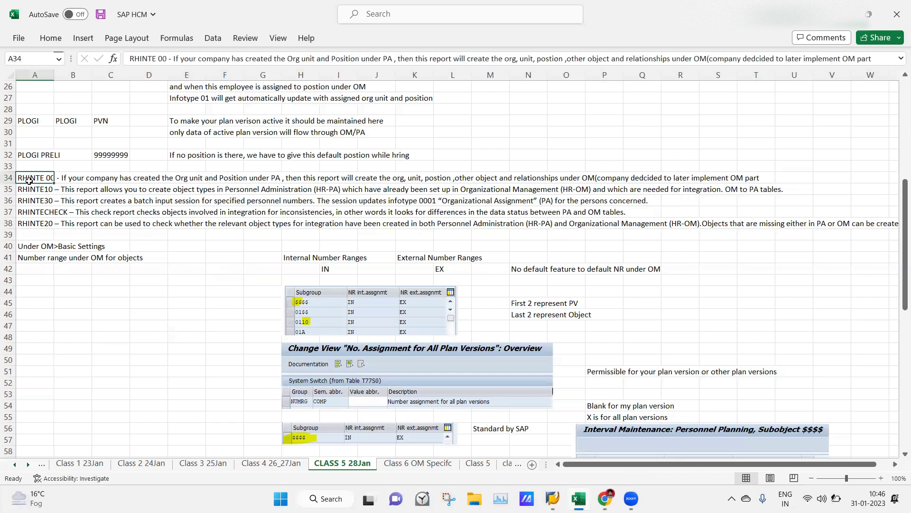
pyautogui.click(179, 192)
pyautogui.moveTo(898, 215); pyautogui.dragTo(898, 245)
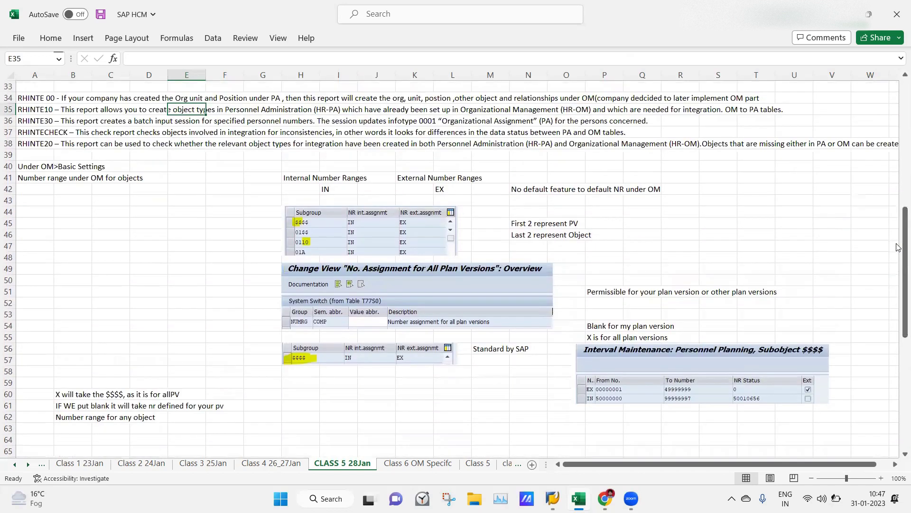
pyautogui.click(135, 268)
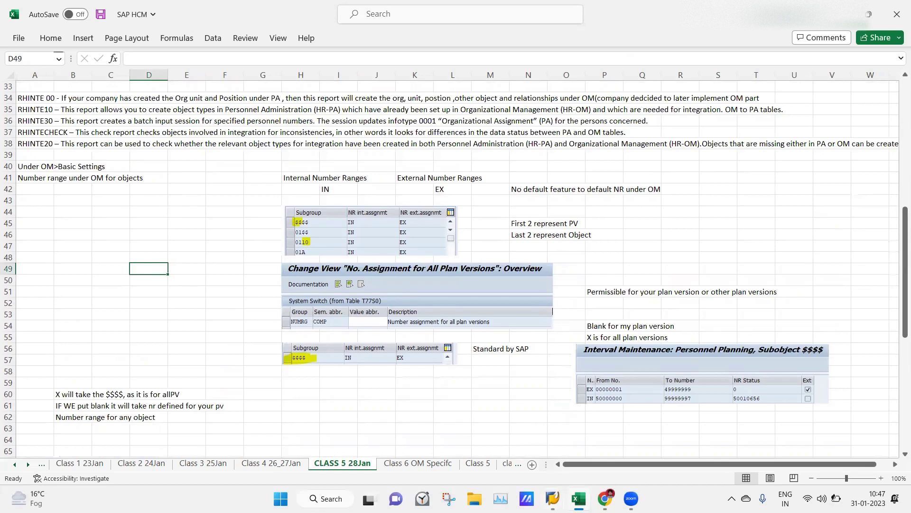
# Step: Switch to the T77S0 change view in SAP, leave it, and open the Customizing: Execute Project screen
pyautogui.click(553, 498)
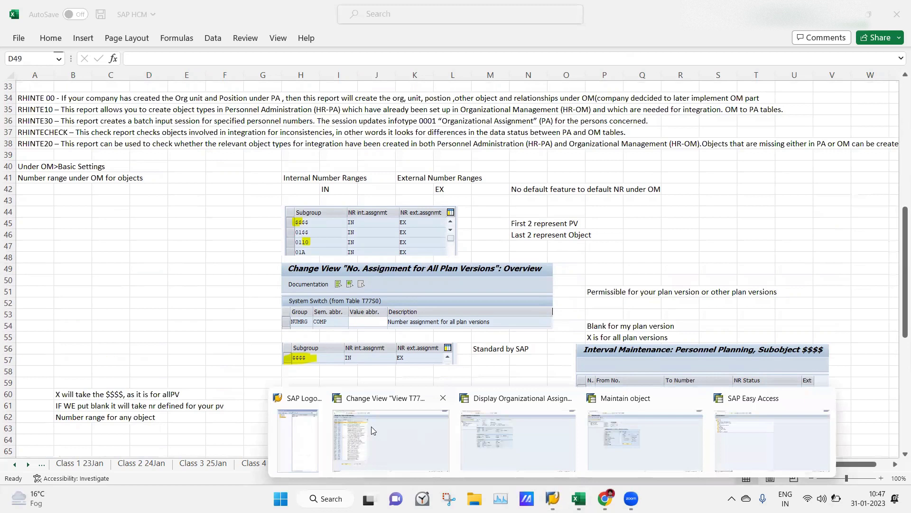
pyautogui.click(371, 426)
pyautogui.click(126, 27)
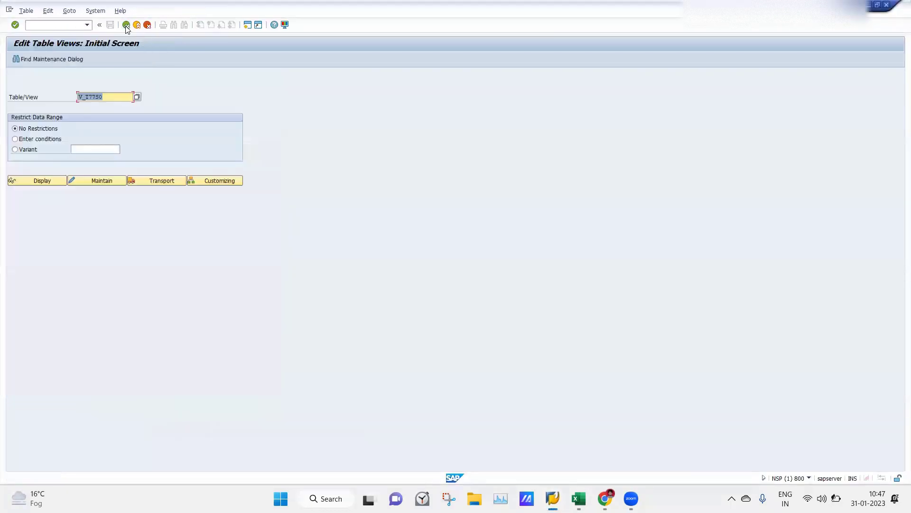
pyautogui.click(28, 25)
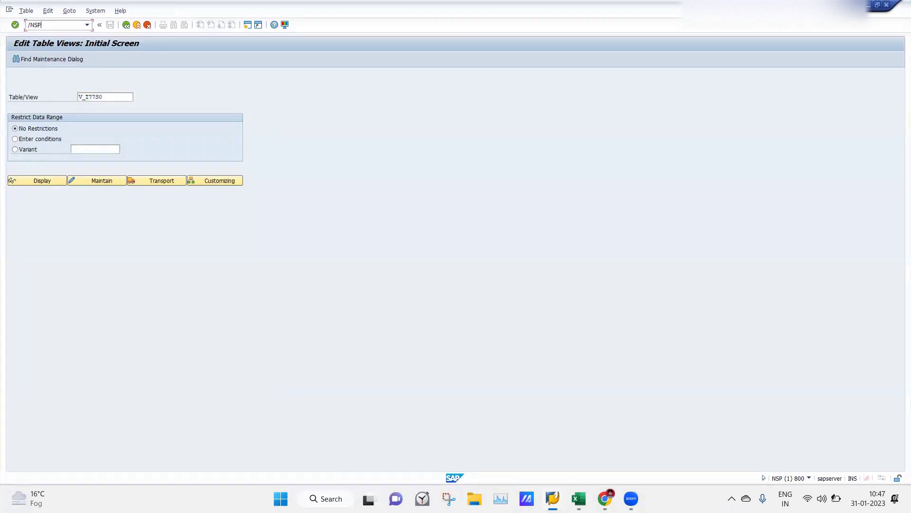
pyautogui.press('Return')
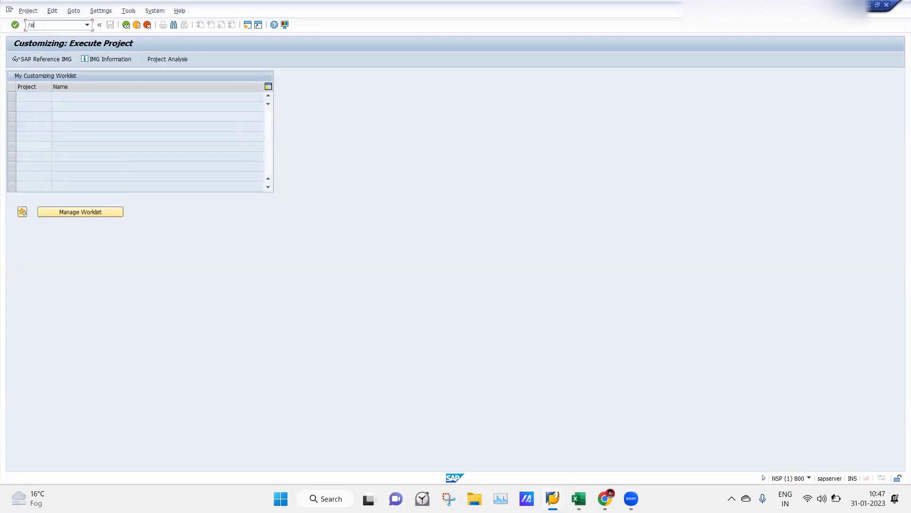
# Step: Open transaction PP01 in a new session and clear the Object ID of the organizational unit
pyautogui.write('/opp01')
pyautogui.press('Return')
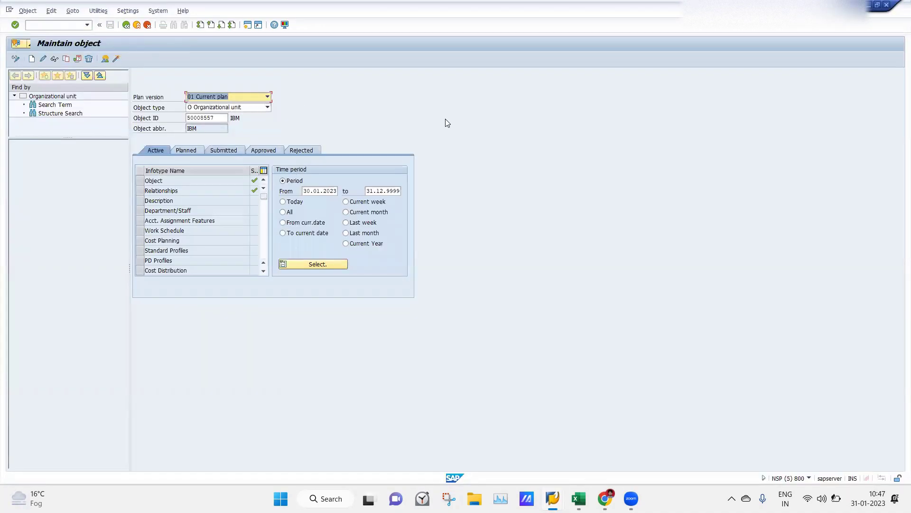
pyautogui.doubleClick(217, 121)
pyautogui.press('BackSpace')
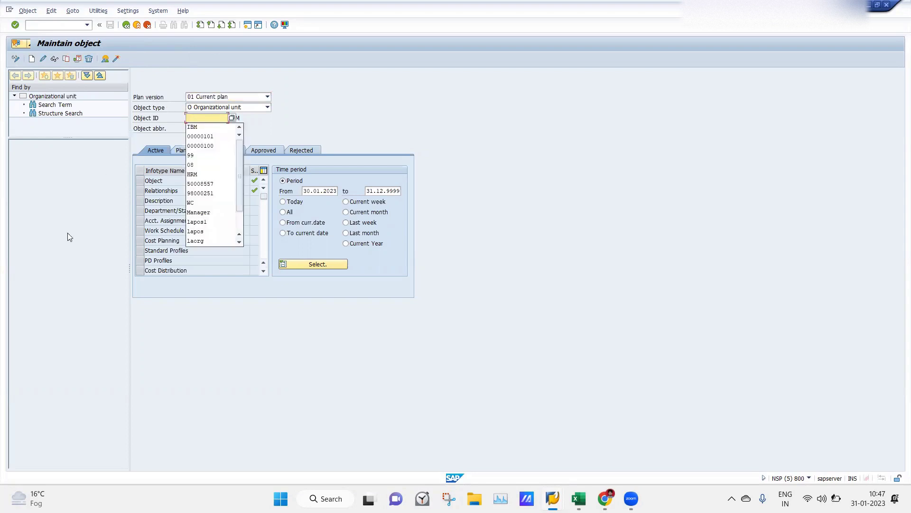
pyautogui.click(291, 125)
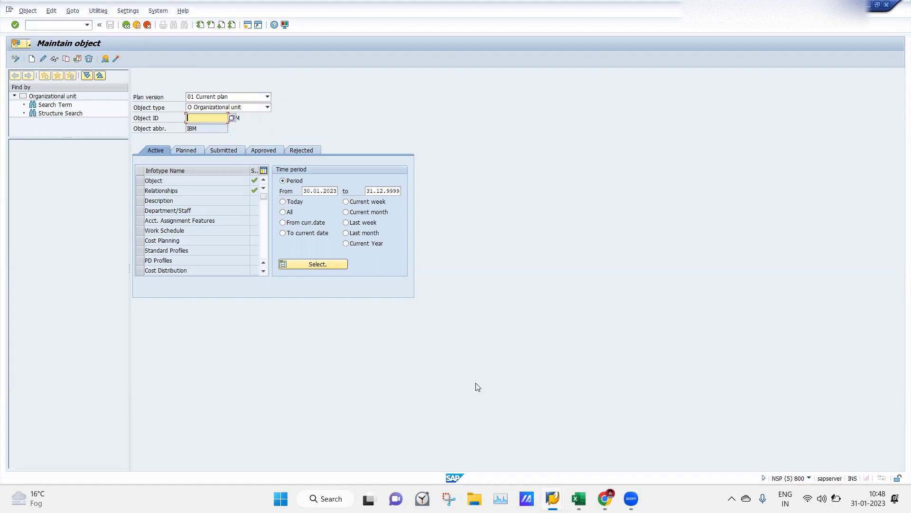
# Step: Browse the available object types for the Object type field of Maintain object
pyautogui.moveTo(578, 498)
pyautogui.click(268, 108)
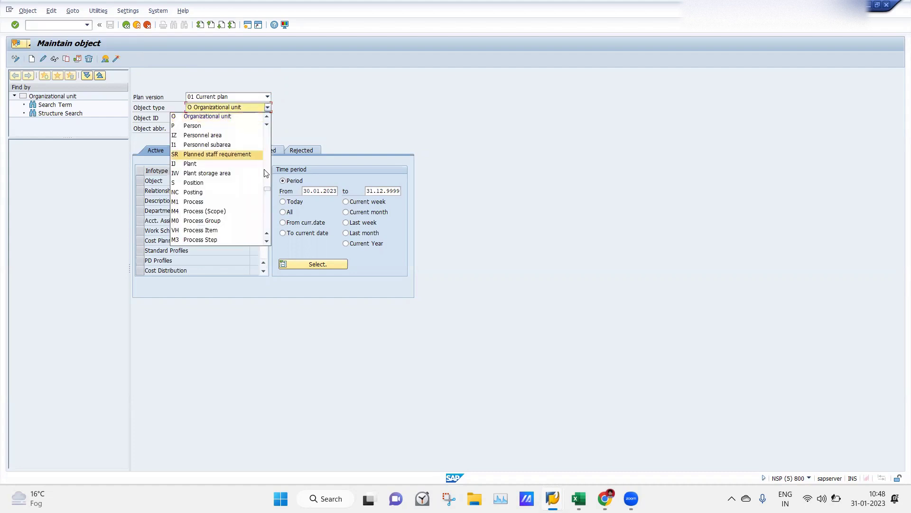
pyautogui.scroll(-5, 268, 220)
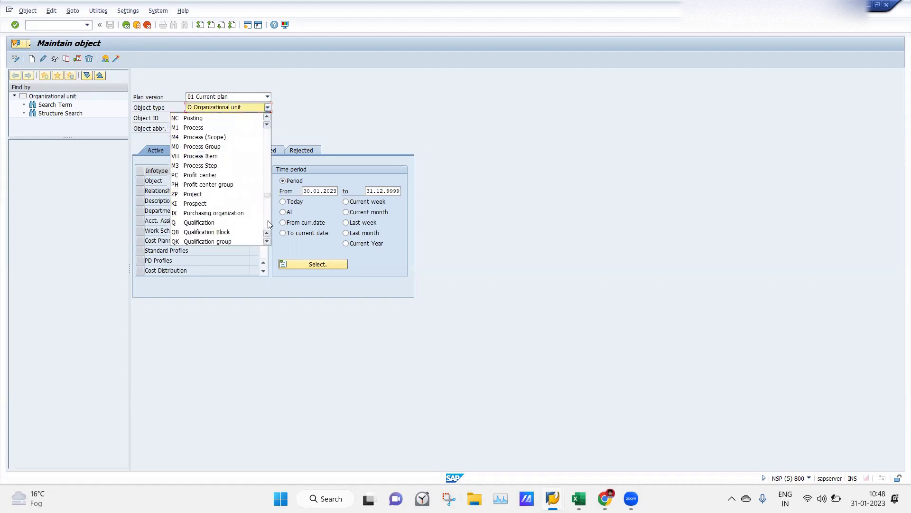
pyautogui.click(333, 126)
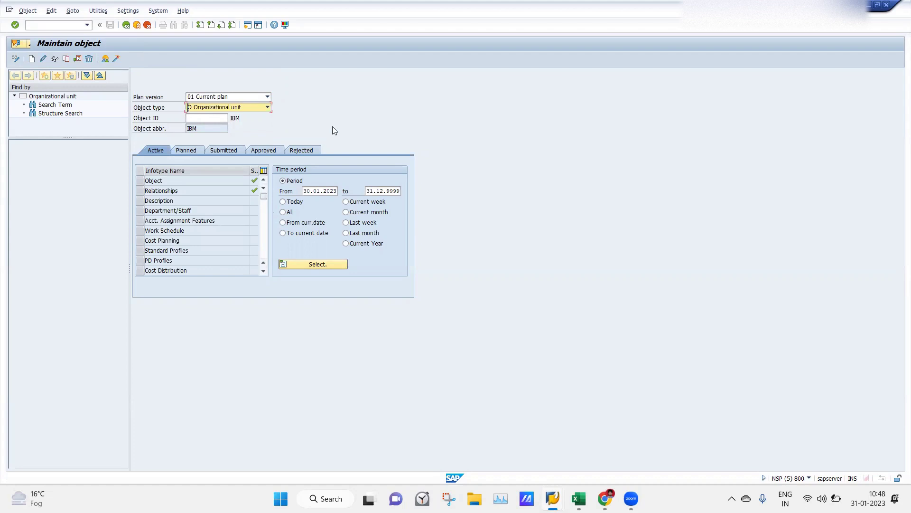
pyautogui.click(267, 108)
pyautogui.click(268, 107)
# Step: Switch to the Customizing: Execute Project session, open the SAP Reference IMG and expand Personnel Management
pyautogui.moveTo(552, 499)
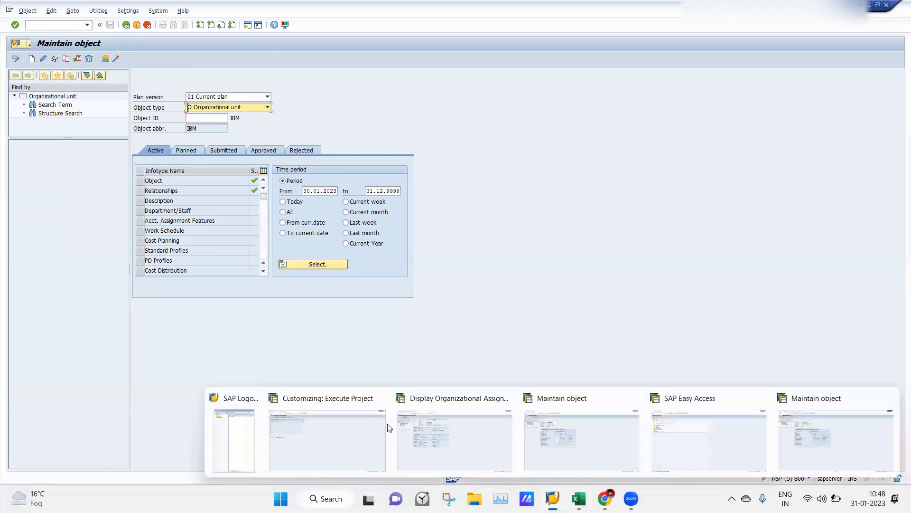
pyautogui.click(341, 429)
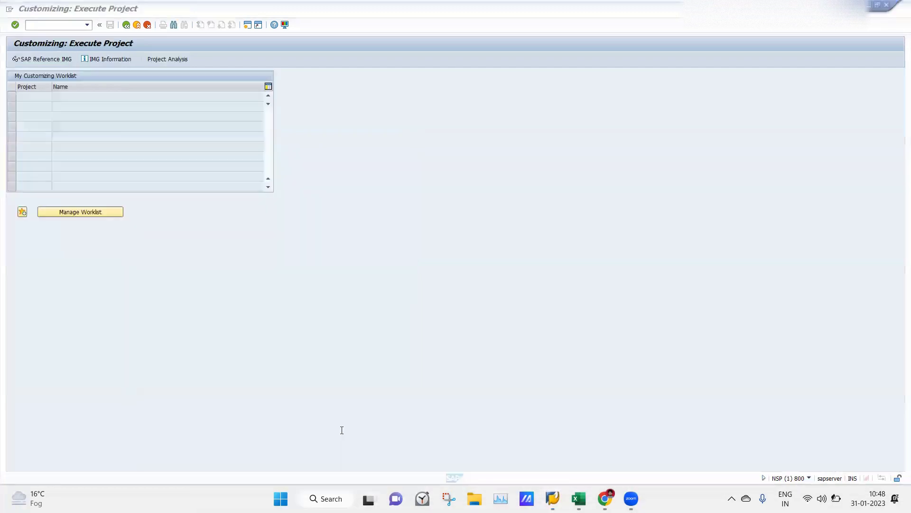
pyautogui.click(41, 62)
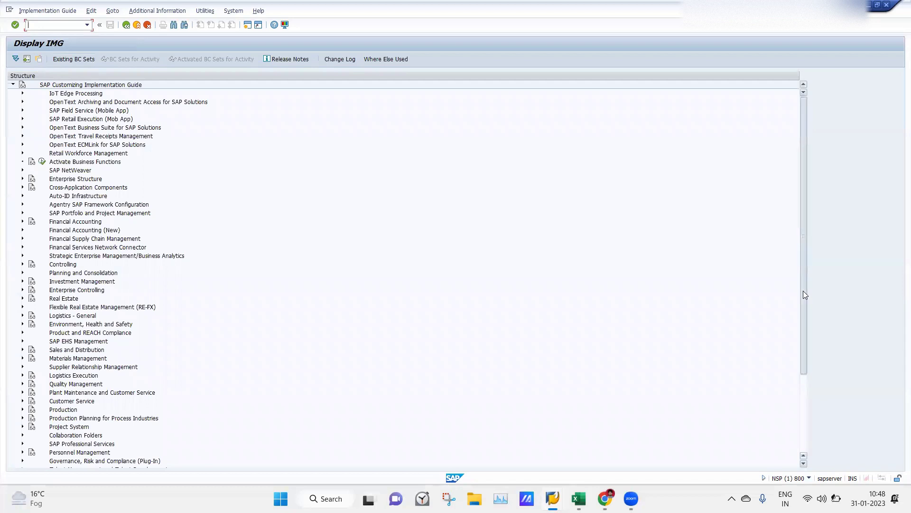
pyautogui.moveTo(803, 291); pyautogui.dragTo(810, 414)
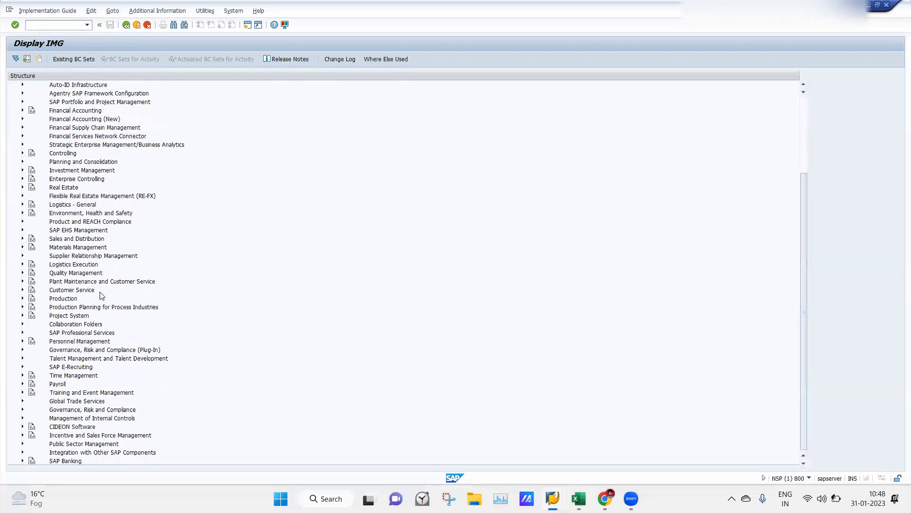
pyautogui.click(22, 341)
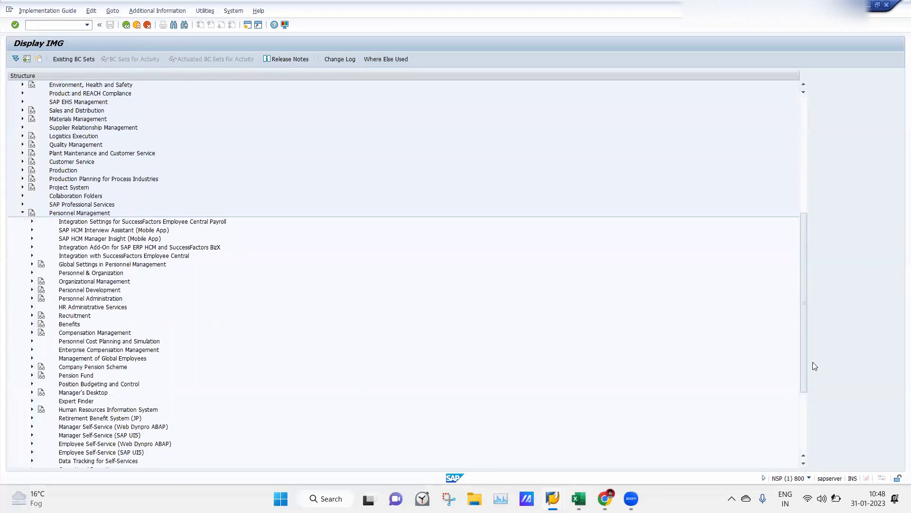
pyautogui.moveTo(802, 364); pyautogui.dragTo(803, 409)
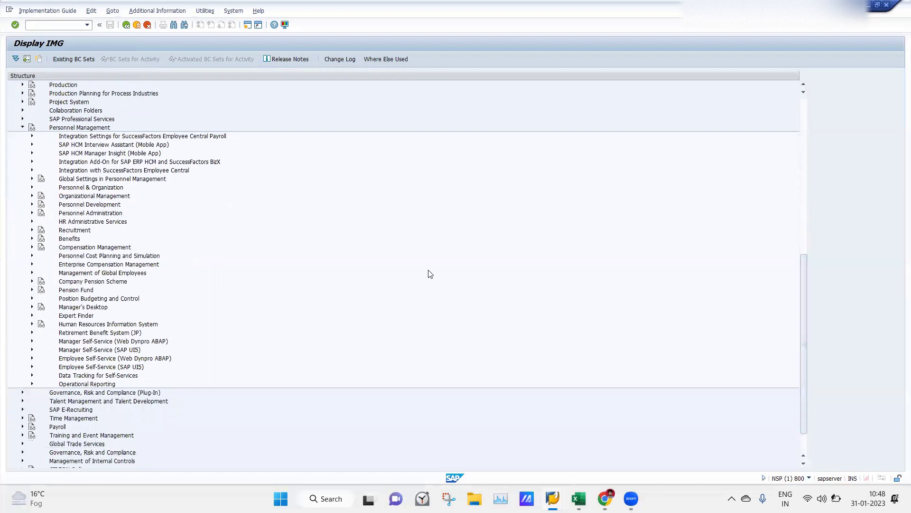
# Step: Open Maintain Object Types from Organizational Management > Basic Settings > Data Model Enhancement and start a new entry with an empty key
pyautogui.click(32, 196)
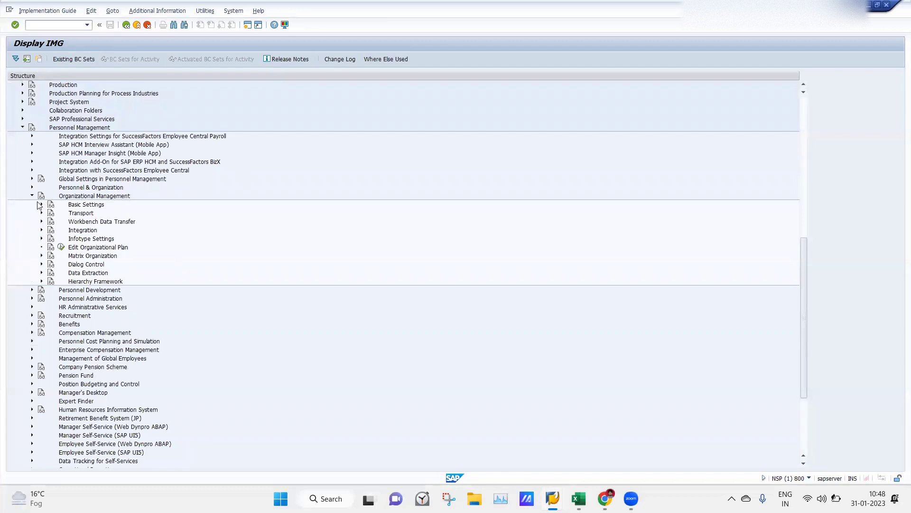
pyautogui.click(41, 205)
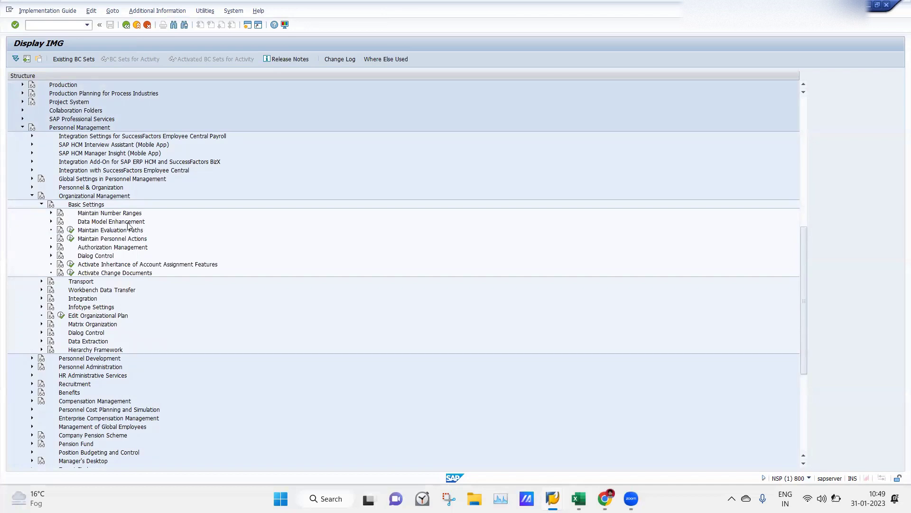
pyautogui.click(51, 221)
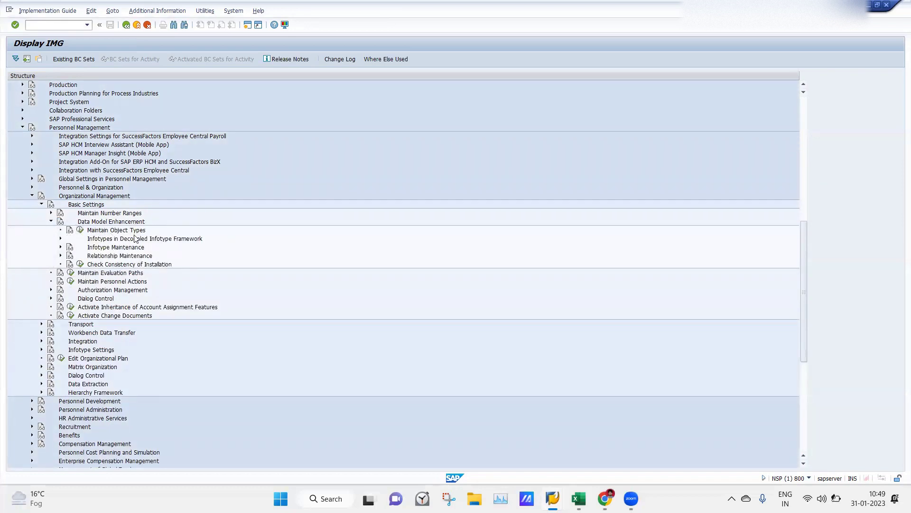
pyautogui.click(80, 231)
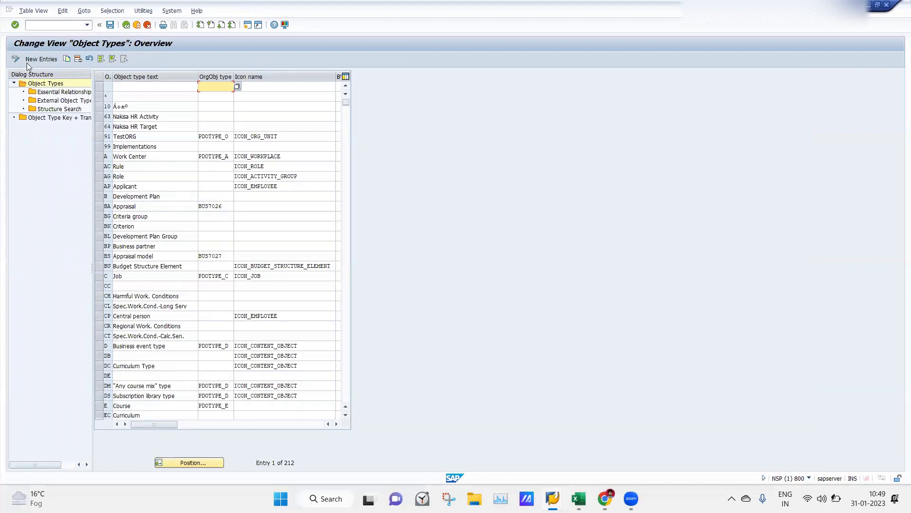
pyautogui.click(42, 60)
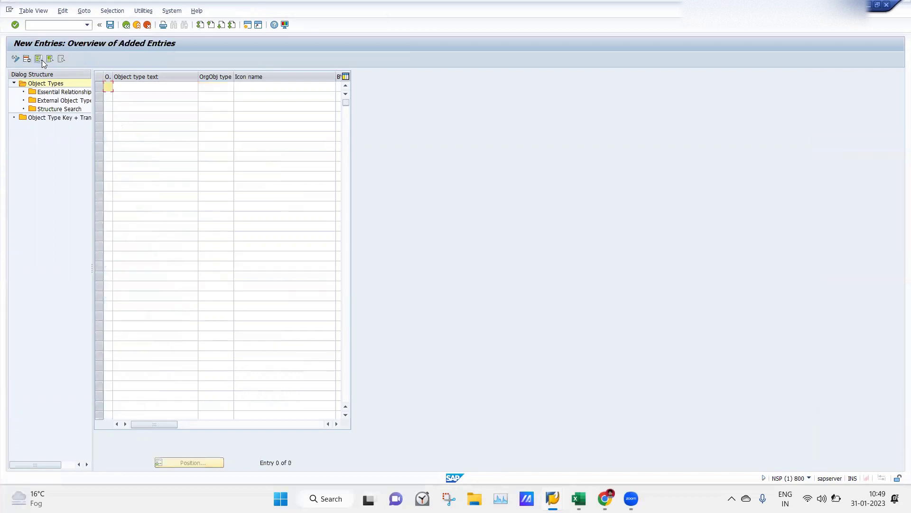
pyautogui.press('BackSpace')
pyautogui.press('BackSpace')
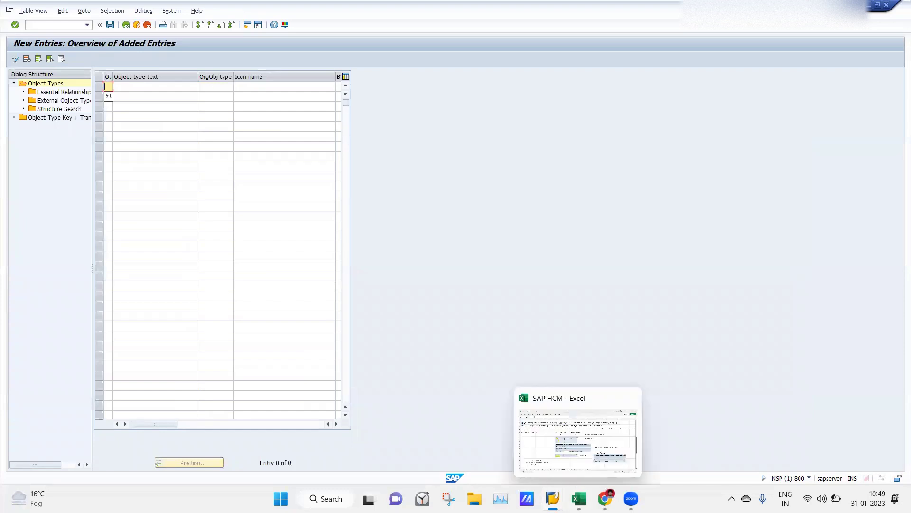
# Step: Look up the key range for custom objects in row 67 of the Excel class notes
pyautogui.click(578, 498)
pyautogui.click(248, 316)
pyautogui.moveTo(899, 241); pyautogui.dragTo(898, 321)
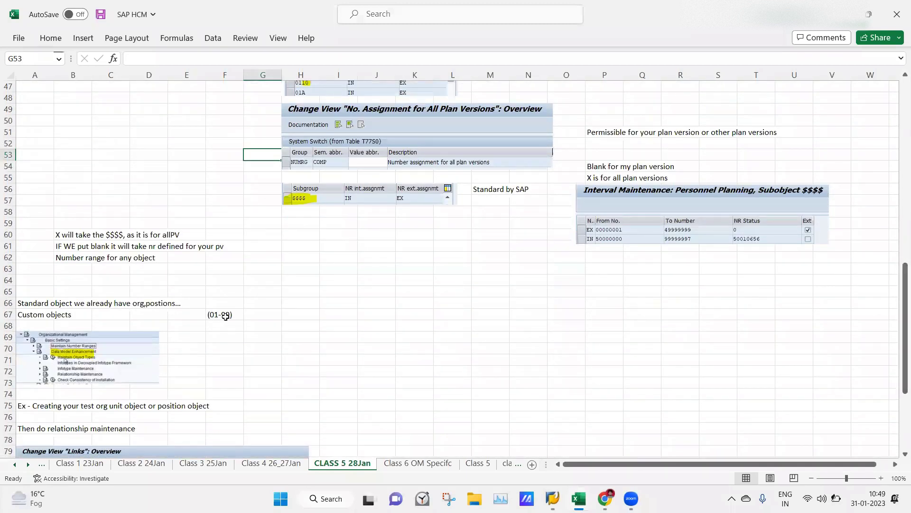
pyautogui.click(248, 321)
pyautogui.click(211, 314)
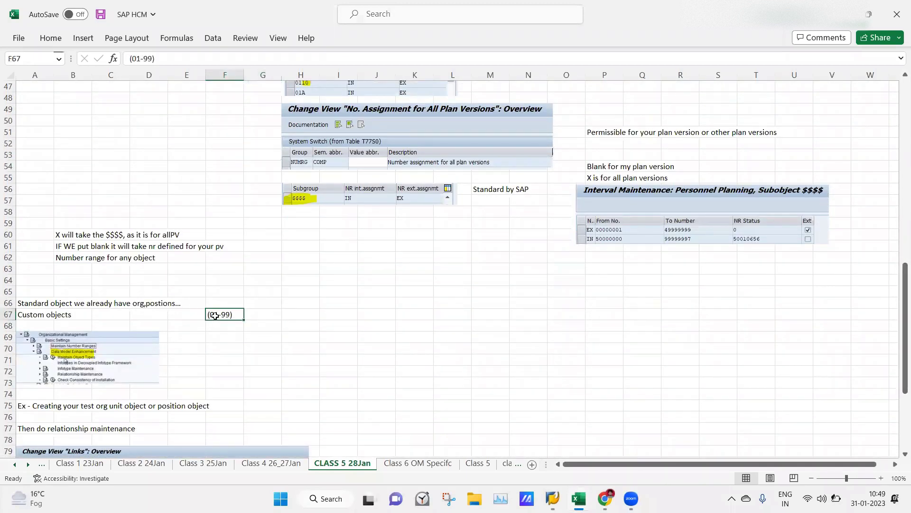
# Step: Back in SAP, enter object type 92 with the text Test Organisational Unit and the OrgObj type PDOTYPE_O
pyautogui.click(552, 498)
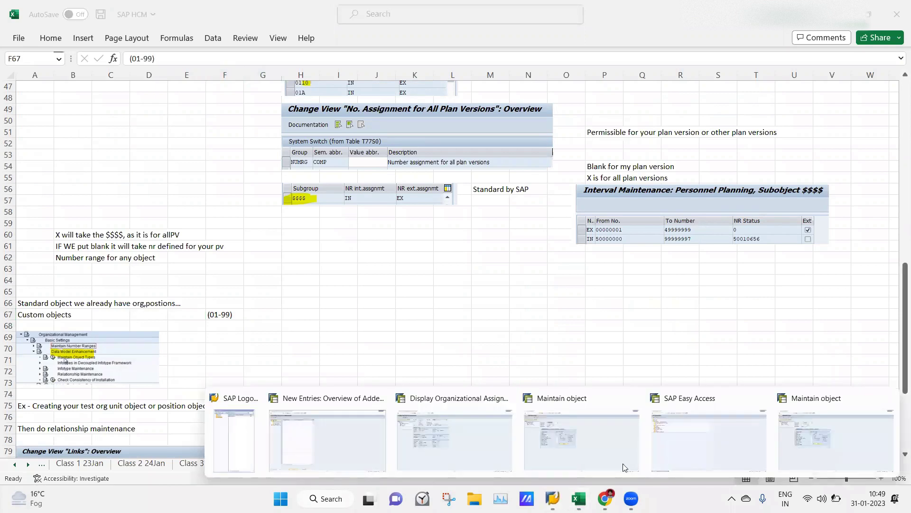
pyautogui.click(375, 442)
pyautogui.write('92')
pyautogui.press('Tab')
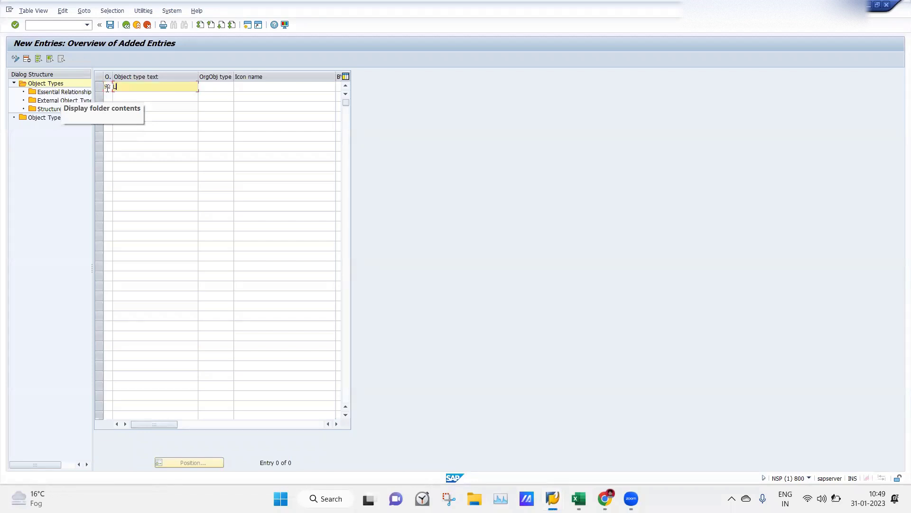
pyautogui.write('Test Organisational Unit')
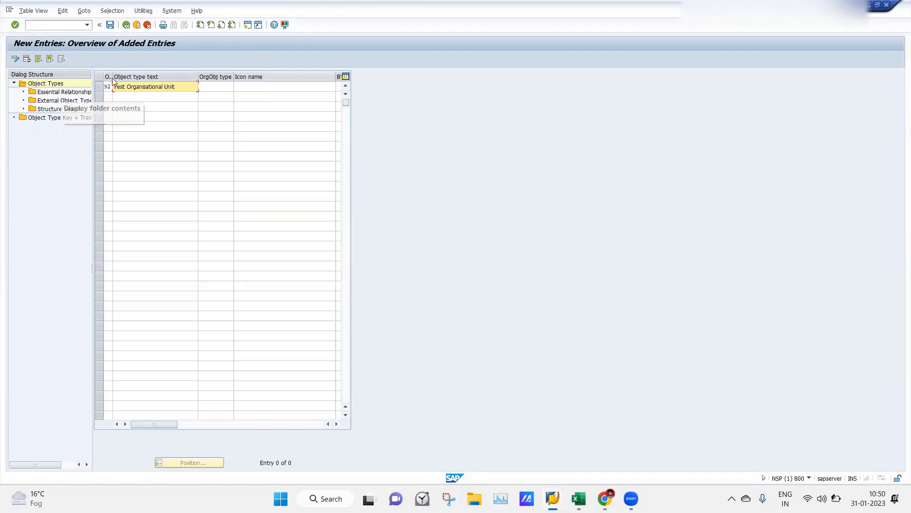
pyautogui.click(219, 87)
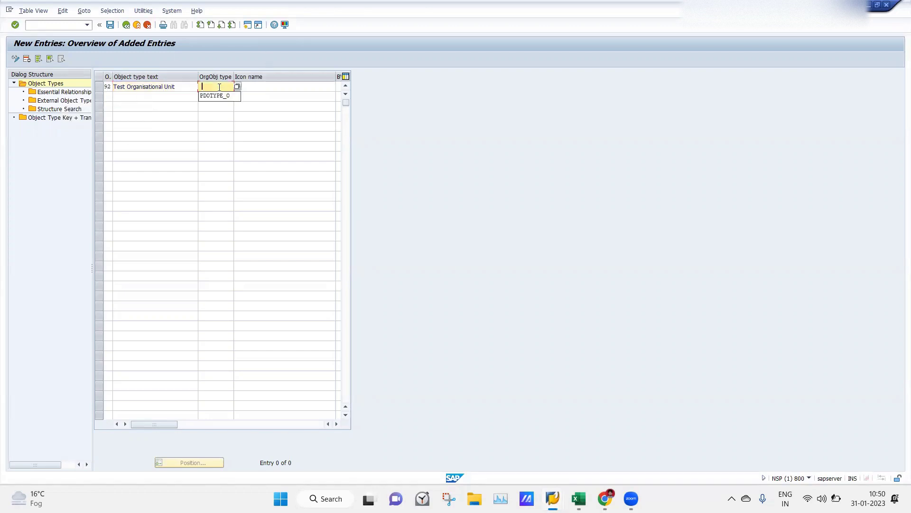
pyautogui.click(210, 96)
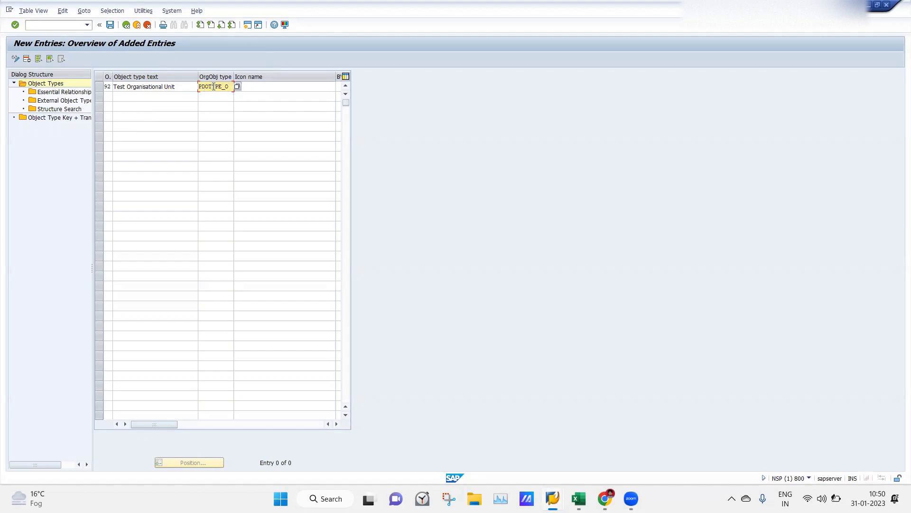
# Step: Read the field help for the OrgObj type of entry 92 and close it
pyautogui.press('F1')
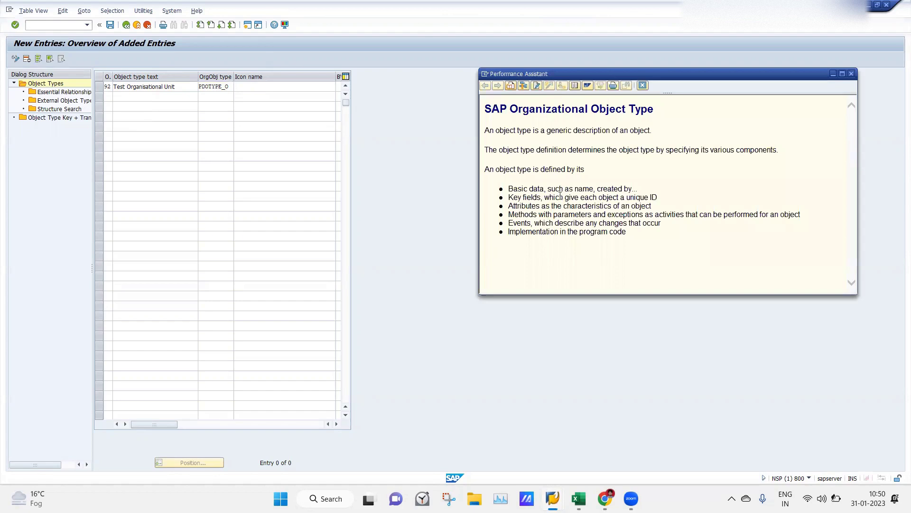
pyautogui.click(852, 74)
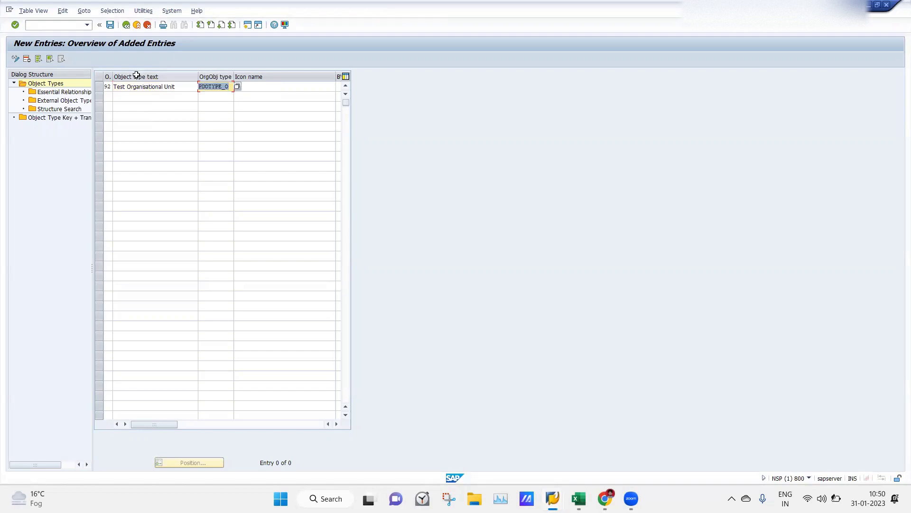
pyautogui.click(165, 87)
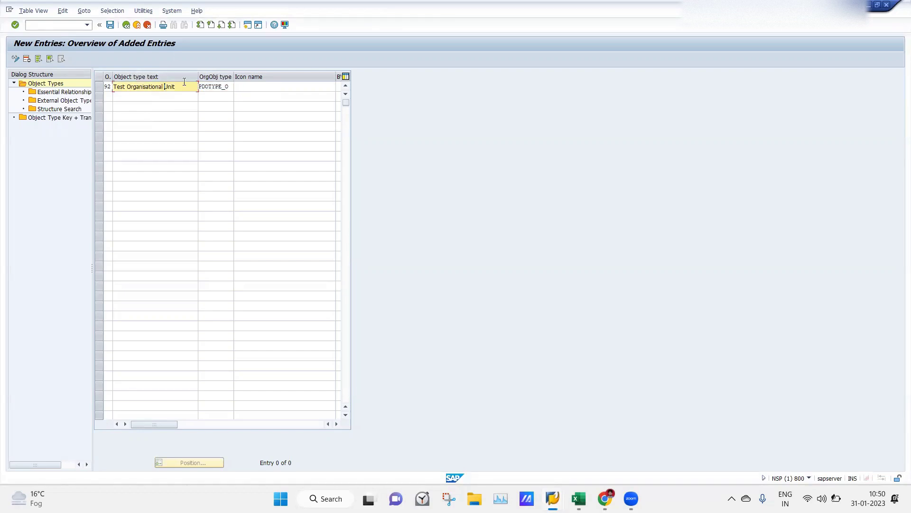
pyautogui.click(212, 86)
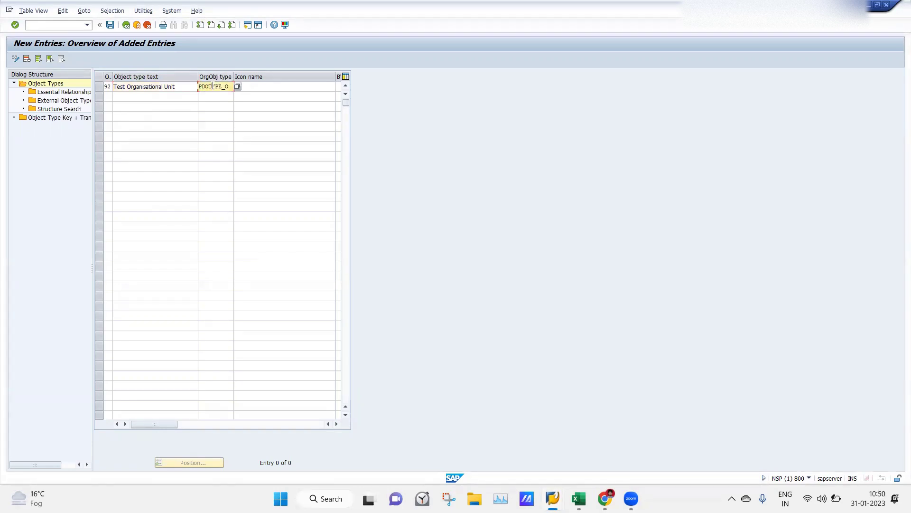
pyautogui.click(280, 88)
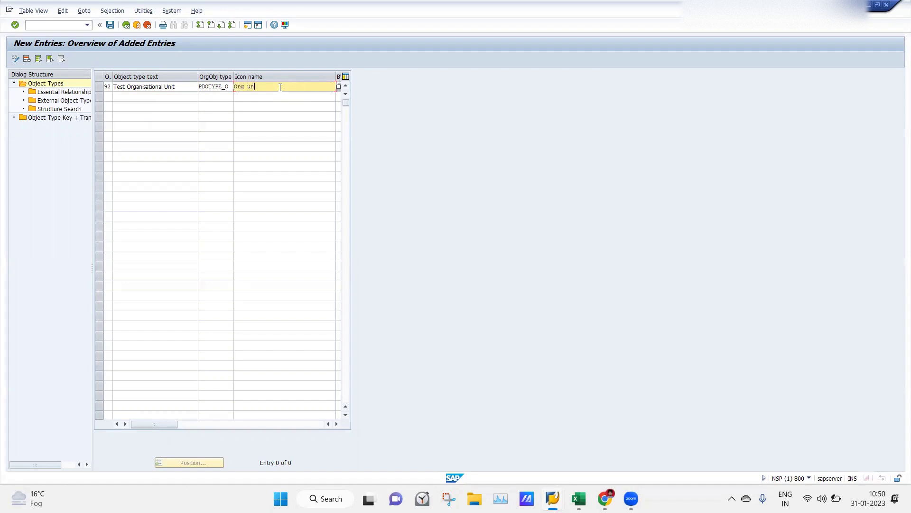
pyautogui.write('bhect Typ')
pyautogui.press('BackSpace')
pyautogui.press('BackSpace')
pyautogui.press('BackSpace')
pyautogui.press('BackSpace')
pyautogui.press('BackSpace')
pyautogui.press('BackSpace')
pyautogui.press('BackSpace')
pyautogui.press('BackSpace')
pyautogui.press('BackSpace')
pyautogui.press('BackSpace')
pyautogui.press('BackSpace')
pyautogui.press('BackSpace')
pyautogui.press('BackSpace')
pyautogui.press('BackSpace')
pyautogui.press('BackSpace')
pyautogui.press('BackSpace')
pyautogui.press('BackSpace')
pyautogui.press('BackSpace')
pyautogui.press('Return')
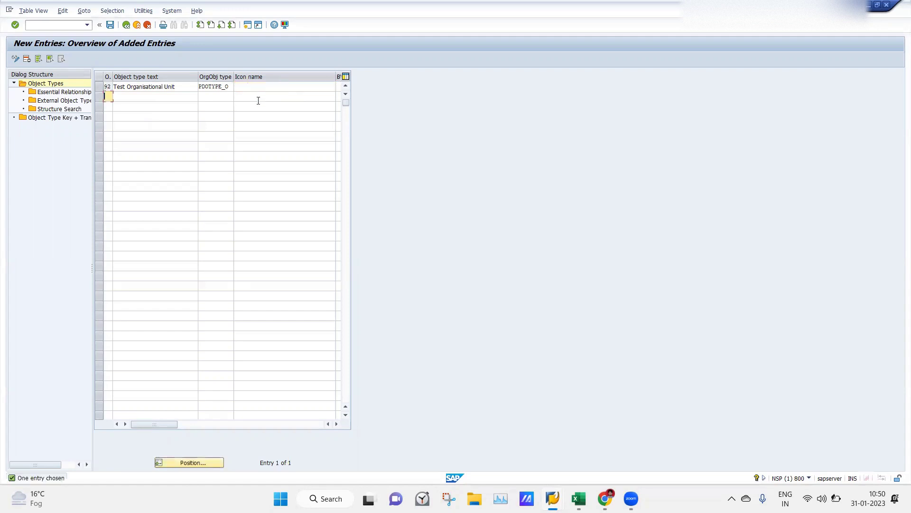
# Step: Set the icon name of object type 92 to ICON_ORG_UNIT and save the entry in the proposed customizing request
pyautogui.click(264, 88)
pyautogui.click(258, 96)
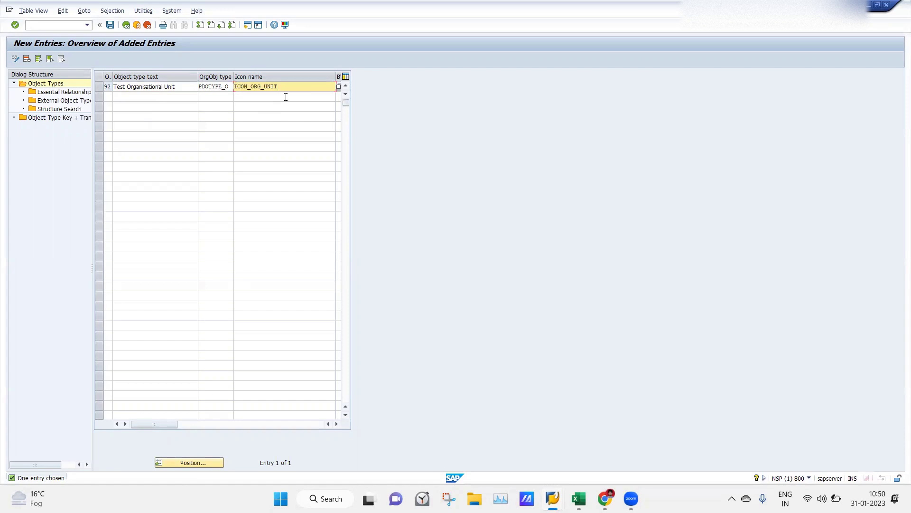
pyautogui.click(110, 25)
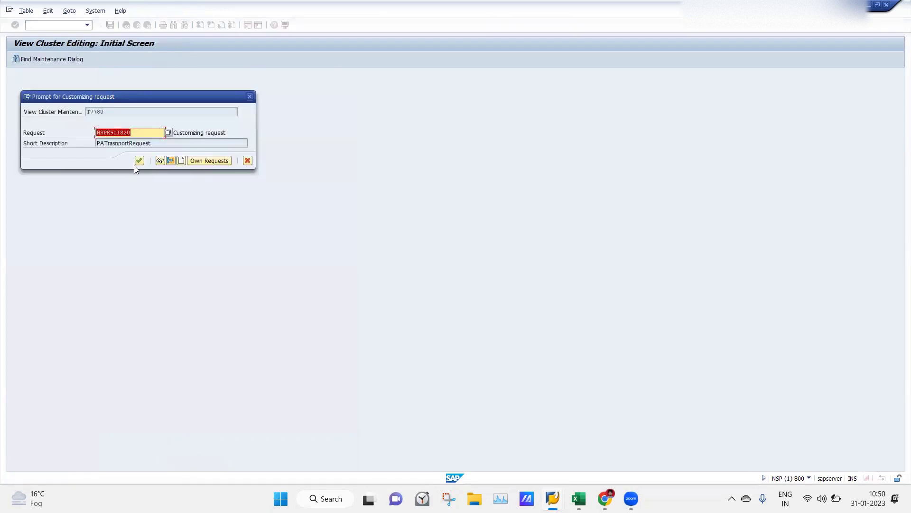
pyautogui.click(139, 161)
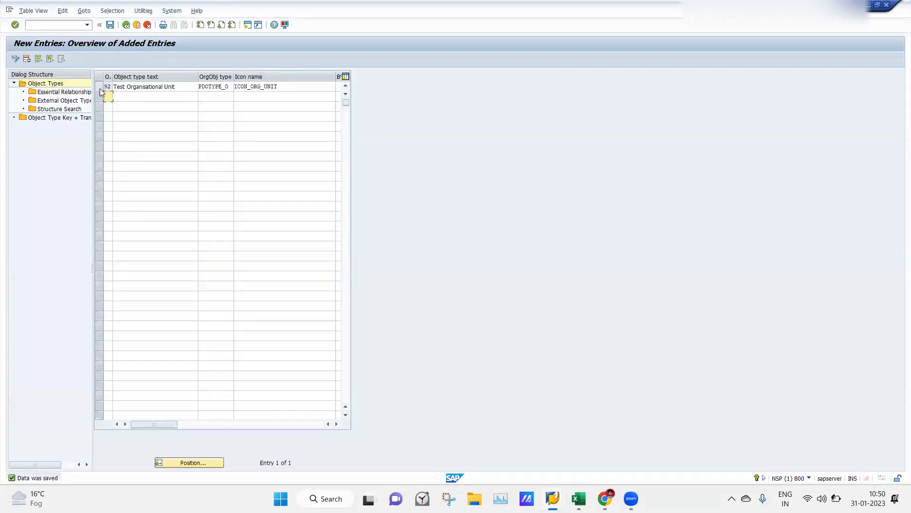
# Step: Leave the object type entries, return to the IMG structure and expand Relationship Maintenance under Data Model Enhancement
pyautogui.click(100, 87)
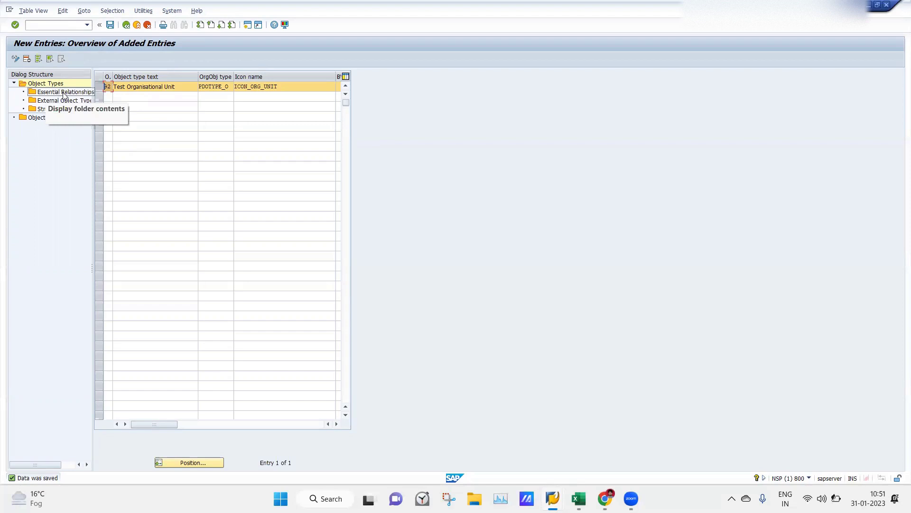
pyautogui.click(126, 26)
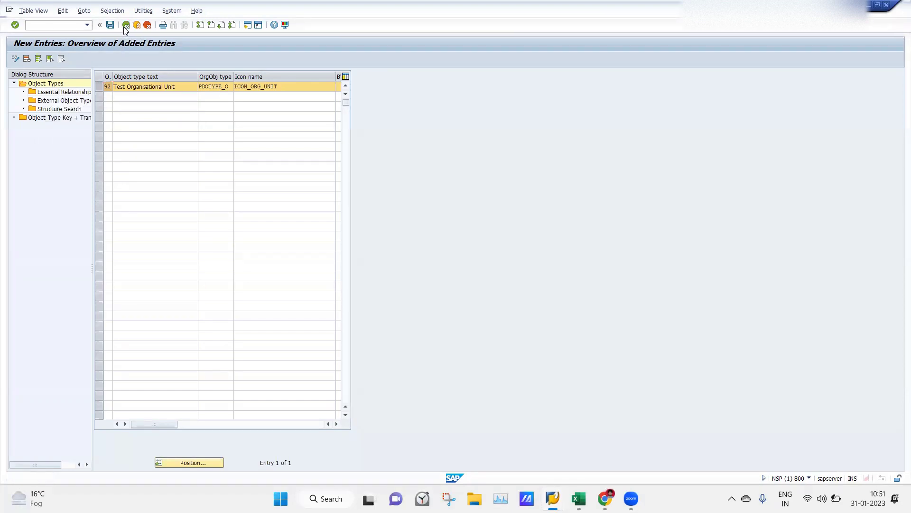
pyautogui.click(125, 26)
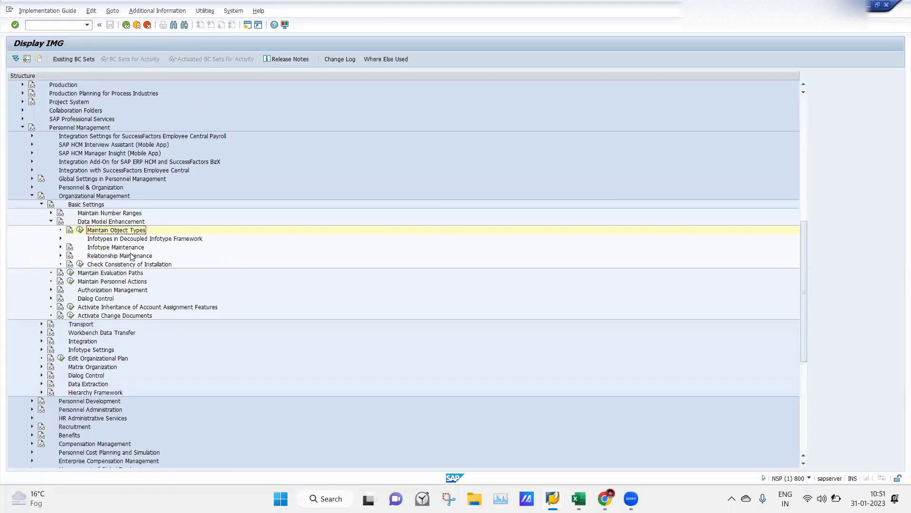
pyautogui.click(60, 256)
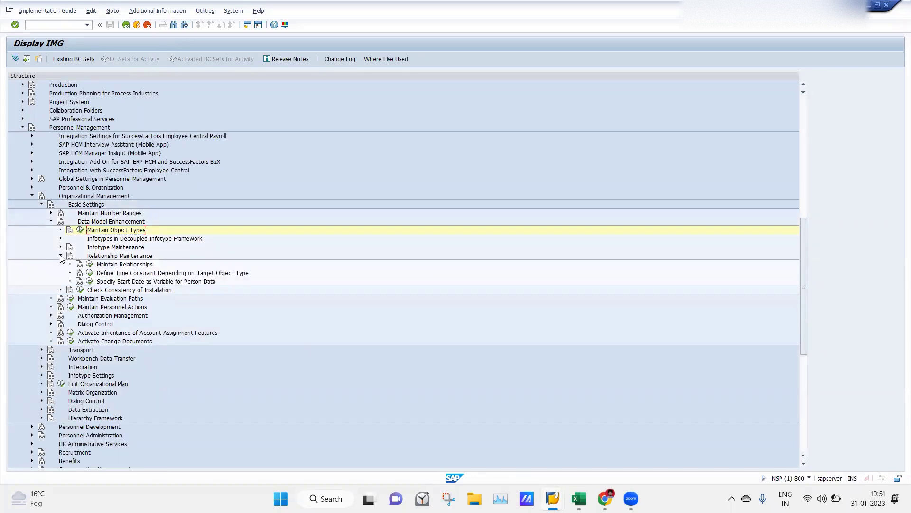
# Step: Open Maintain Relationships and display the allowed relationships of relationship 002
pyautogui.click(89, 265)
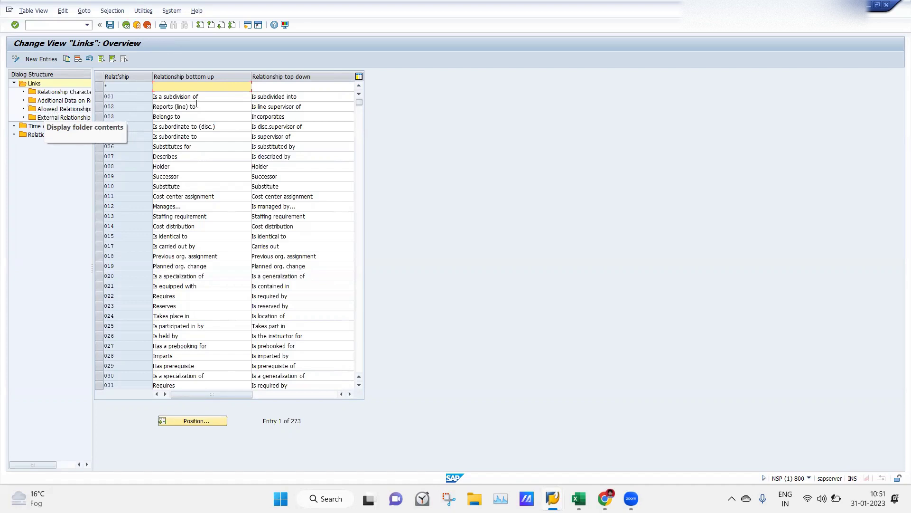
pyautogui.click(99, 106)
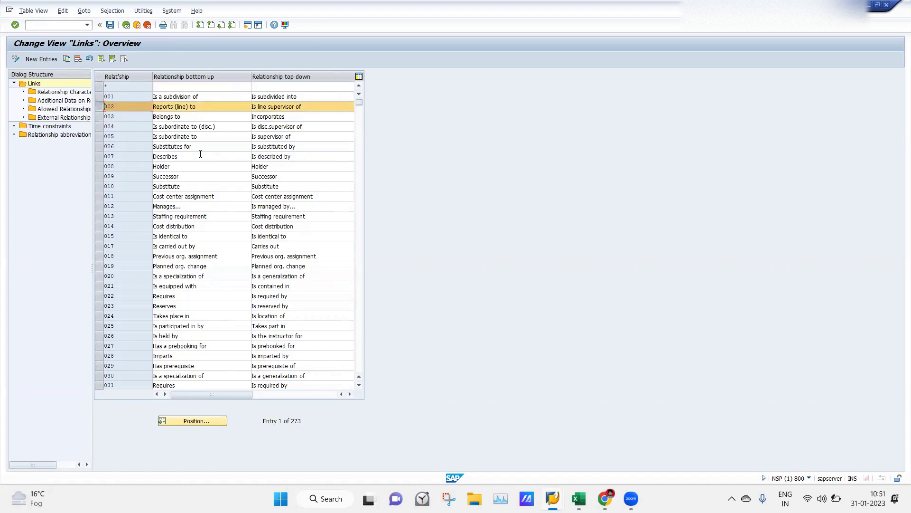
pyautogui.doubleClick(48, 112)
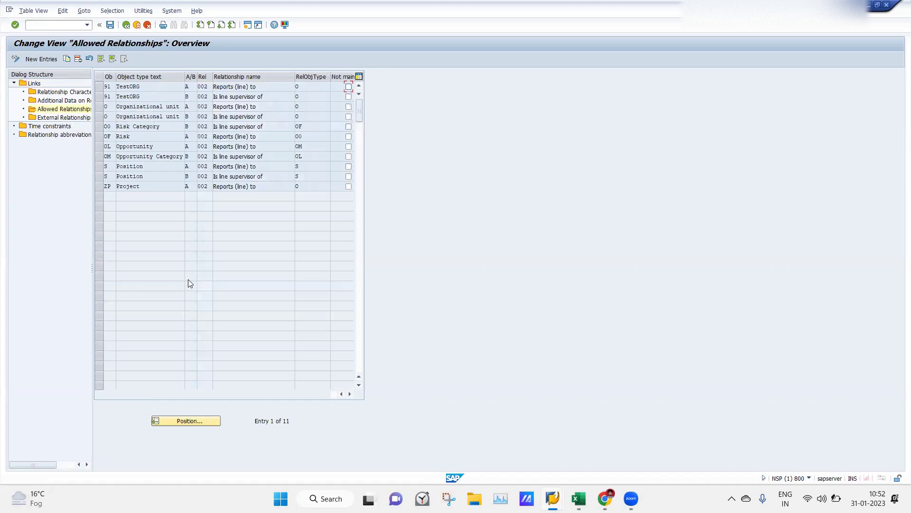
pyautogui.click(99, 106)
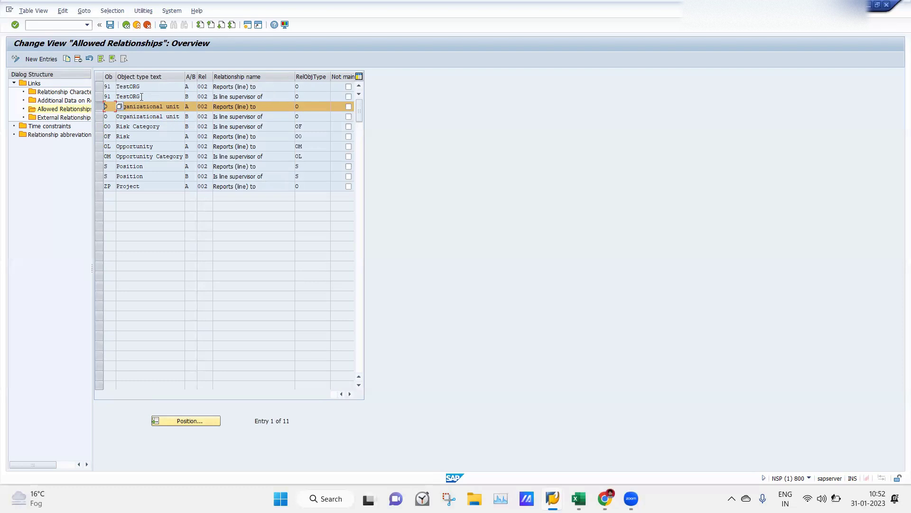
pyautogui.click(100, 107)
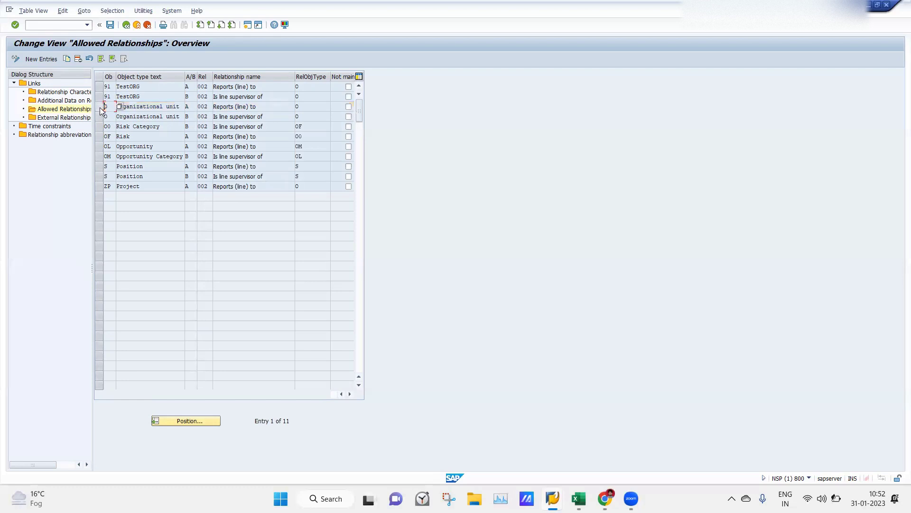
pyautogui.click(126, 24)
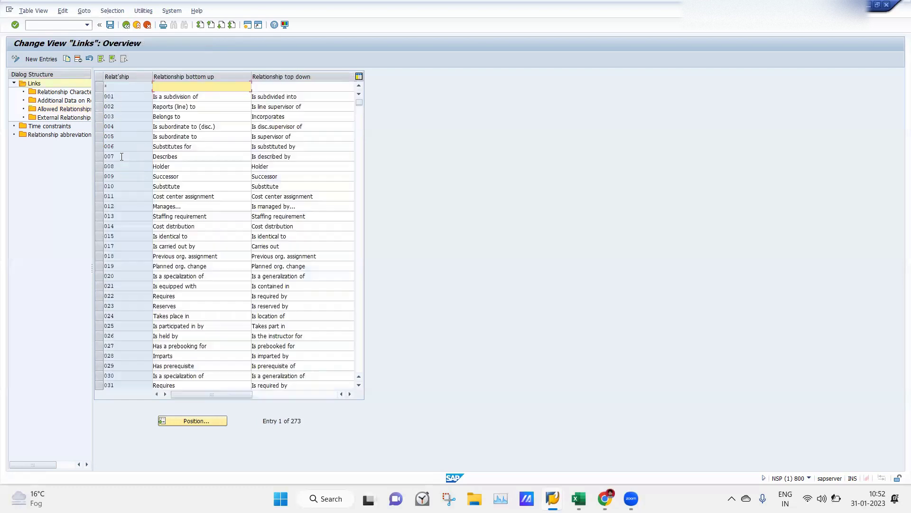
pyautogui.click(99, 105)
pyautogui.doubleClick(71, 113)
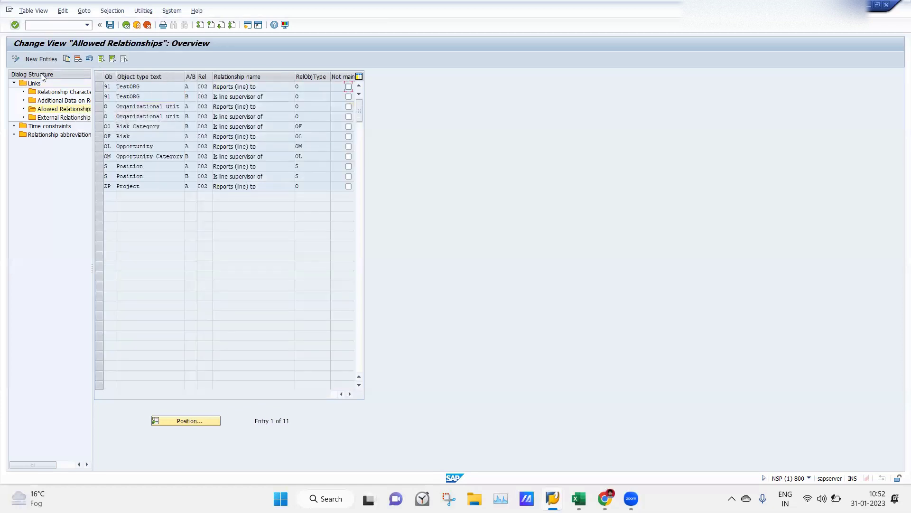
# Step: Copy the A and B entries of Organizational unit to object type 92 and save them in the proposed customizing request
pyautogui.click(99, 107)
pyautogui.click(98, 116)
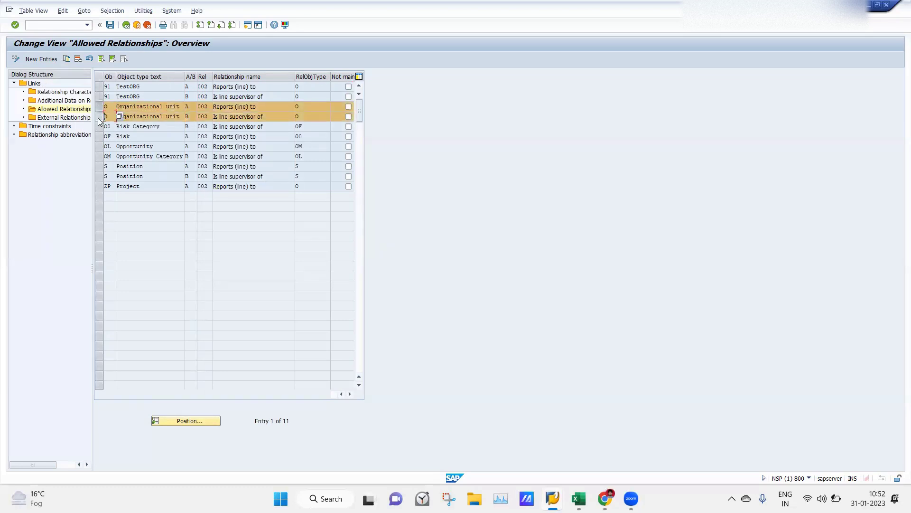
pyautogui.click(67, 60)
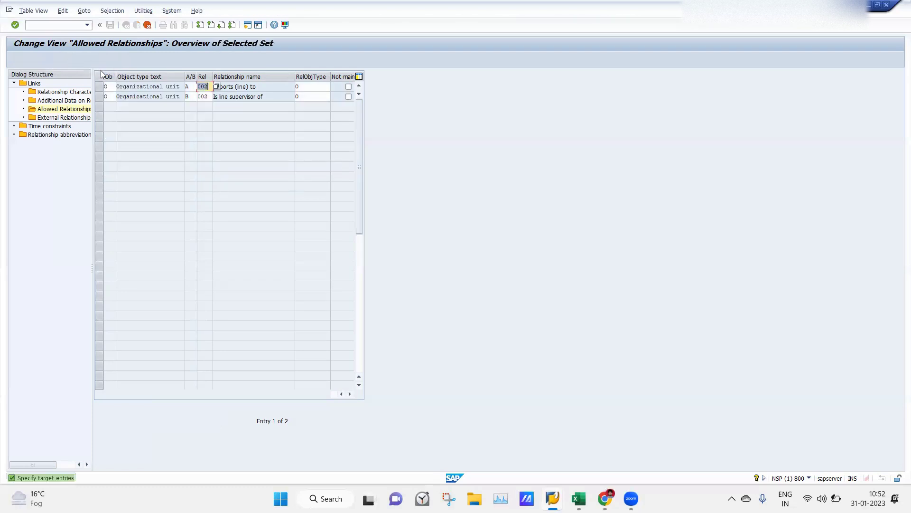
pyautogui.click(111, 88)
pyautogui.write('92')
pyautogui.click(106, 97)
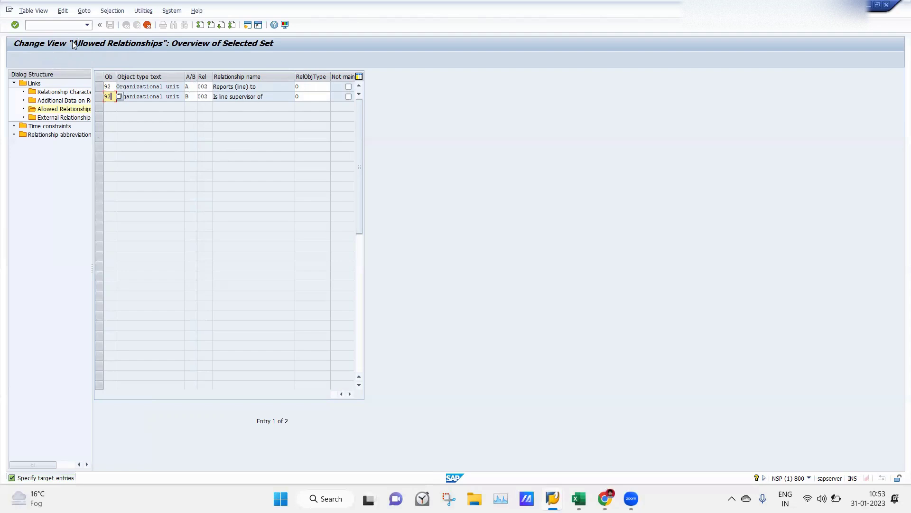
pyautogui.press('Return')
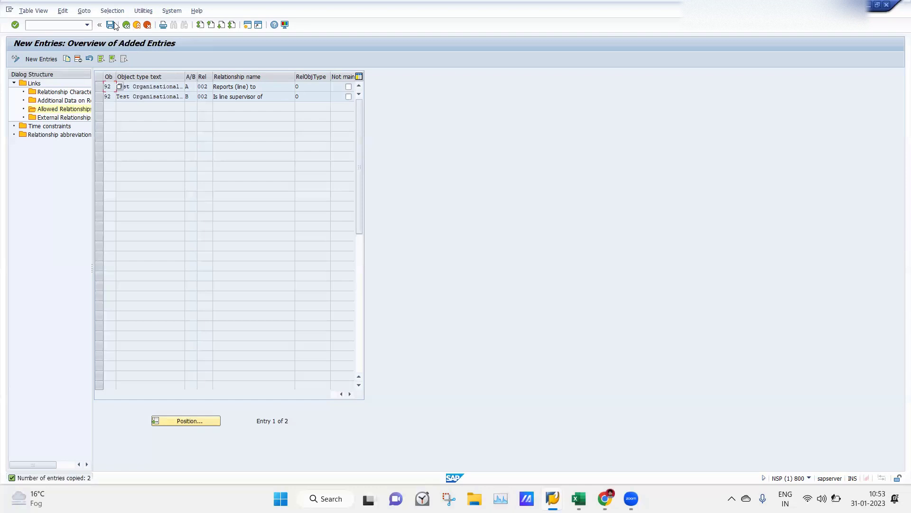
pyautogui.click(112, 25)
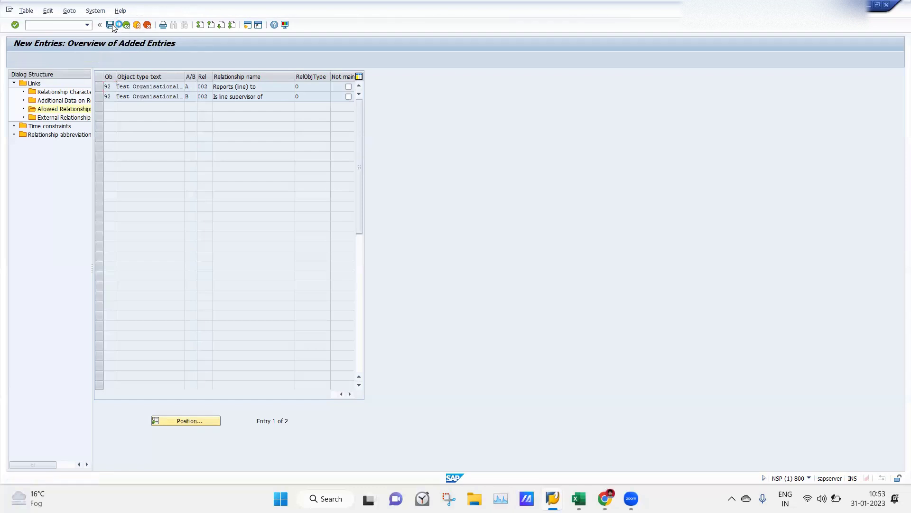
pyautogui.click(139, 161)
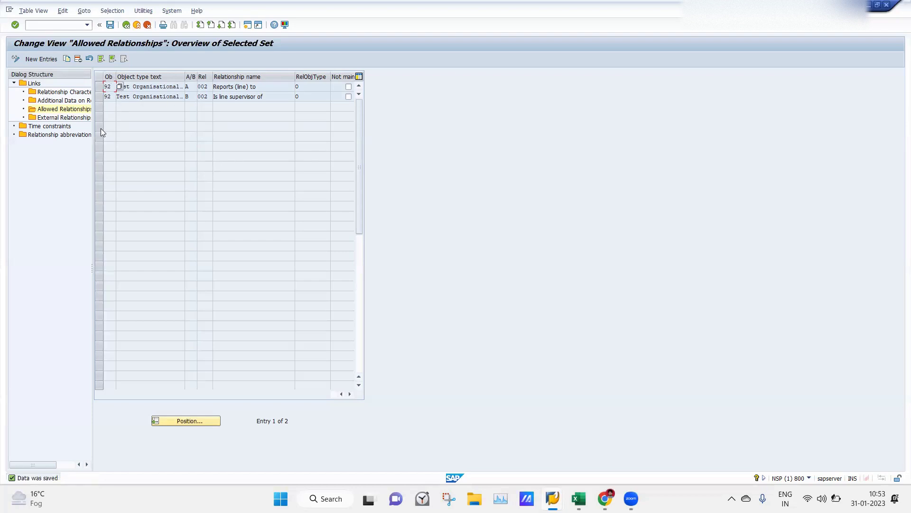
# Step: Return to the links overview and look at the allowed relationships of relationship 003
pyautogui.click(126, 27)
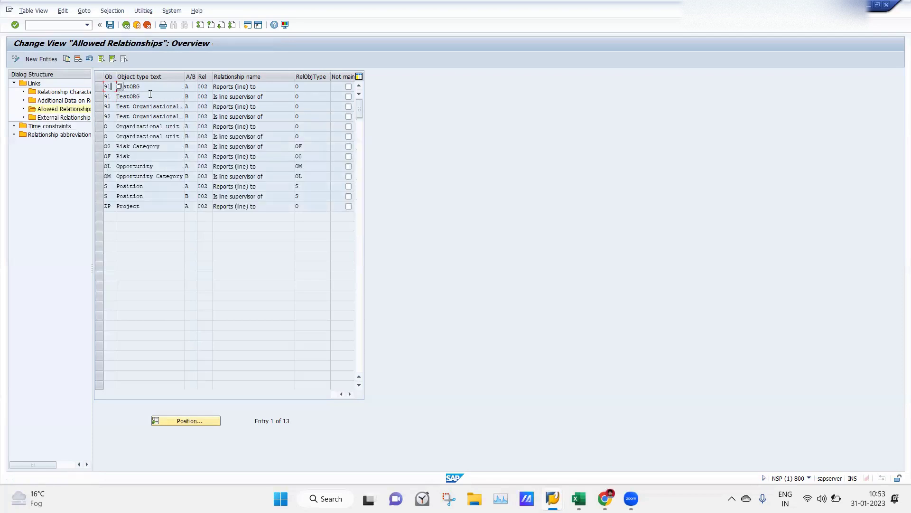
pyautogui.click(127, 25)
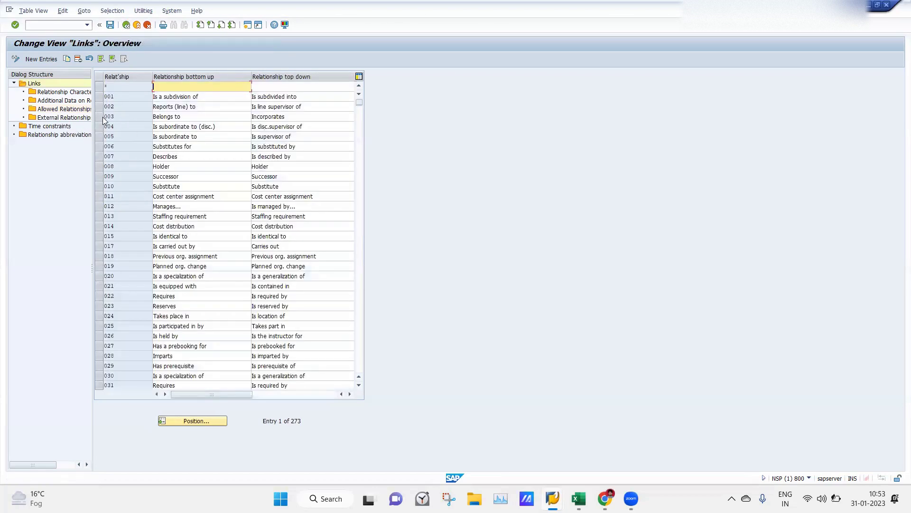
pyautogui.click(99, 116)
pyautogui.doubleClick(63, 110)
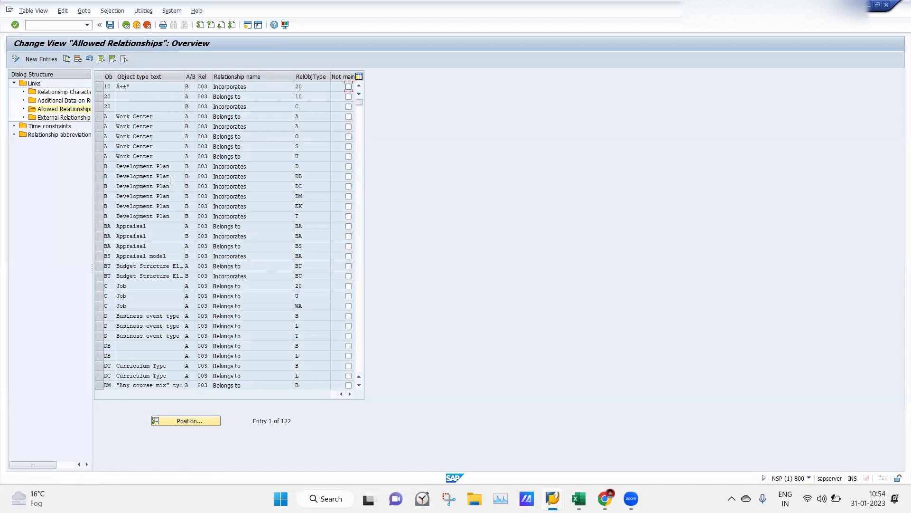
pyautogui.click(126, 25)
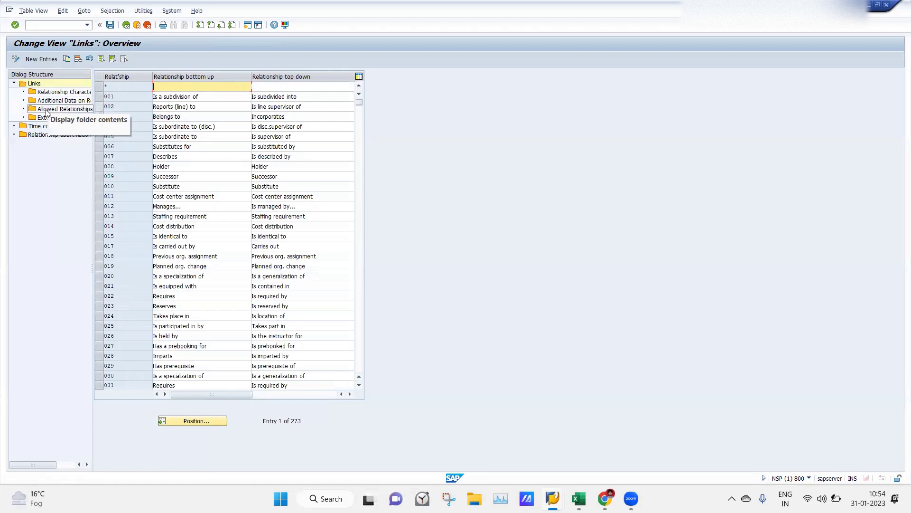
pyautogui.click(98, 107)
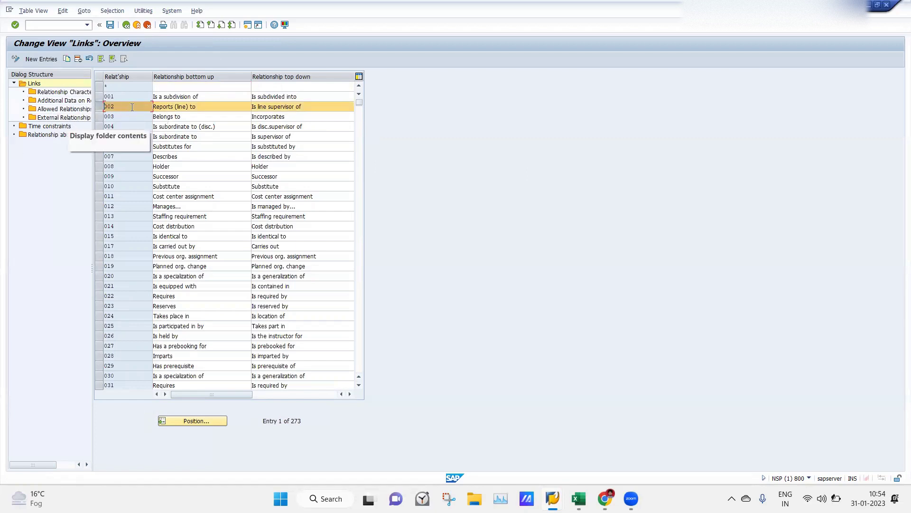
# Step: Go back to the IMG, open Maintain Object Types and display the essential relationships of object type 92
pyautogui.click(126, 25)
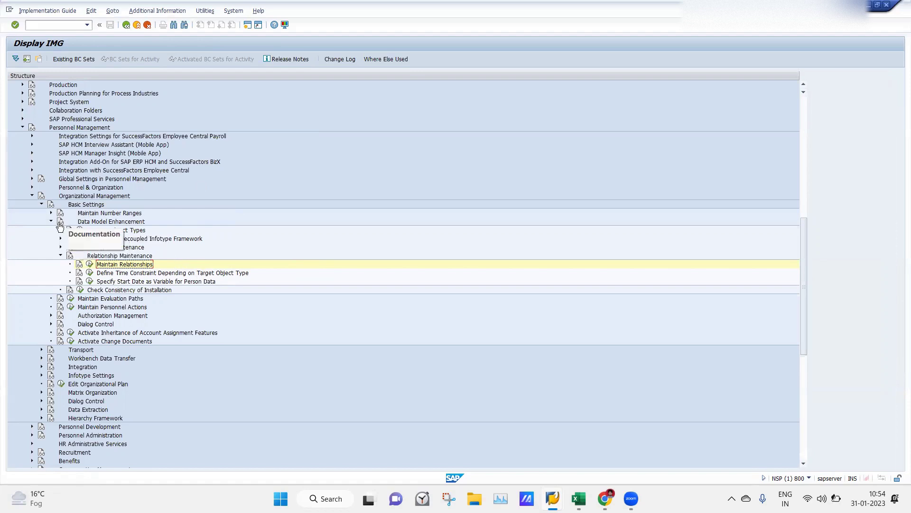
pyautogui.click(80, 229)
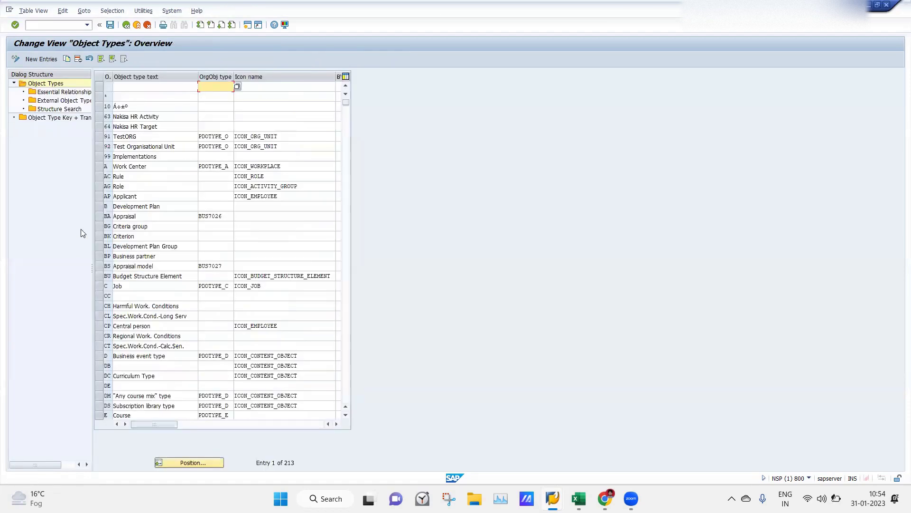
pyautogui.click(192, 462)
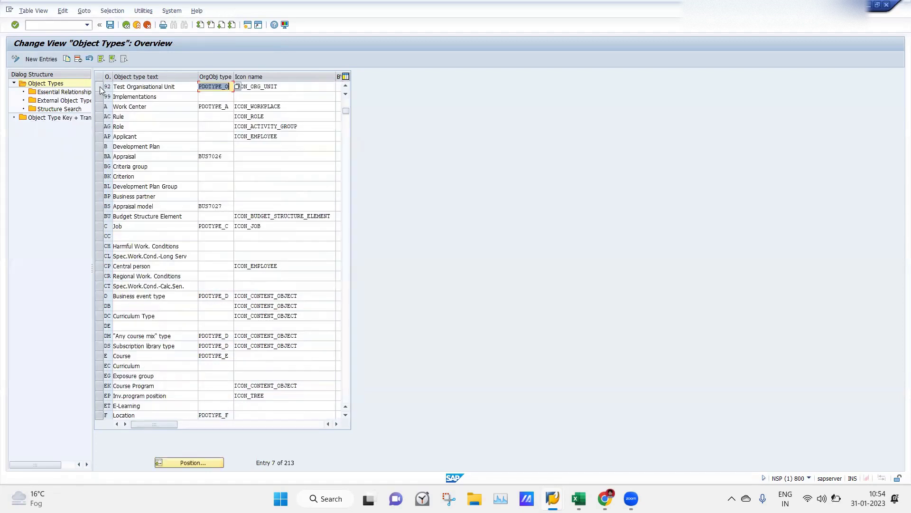
pyautogui.click(100, 88)
pyautogui.click(66, 95)
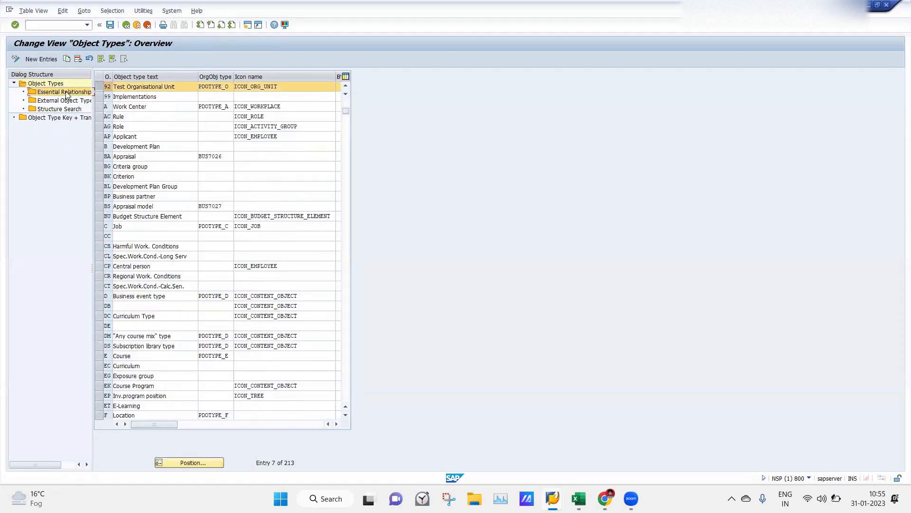
pyautogui.doubleClick(66, 95)
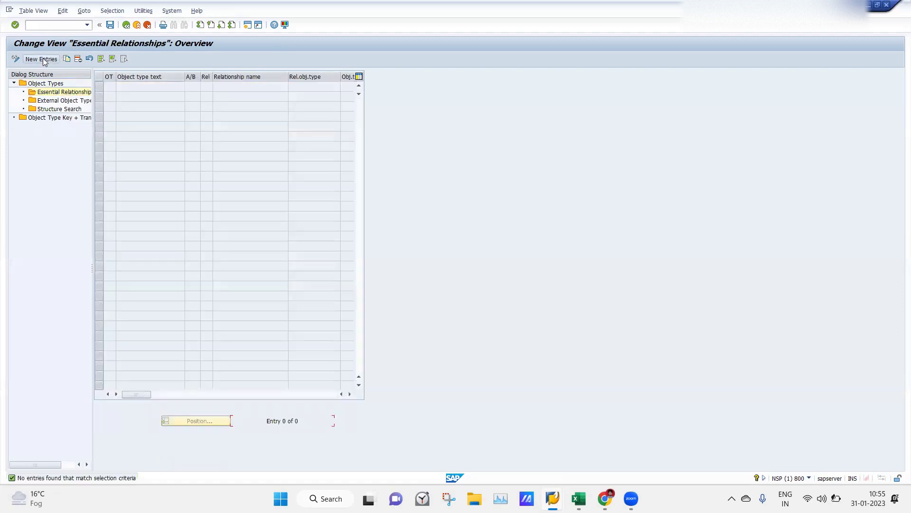
# Step: Start a new essential relationship entry with object type O, direction A and relationship 002
pyautogui.click(42, 59)
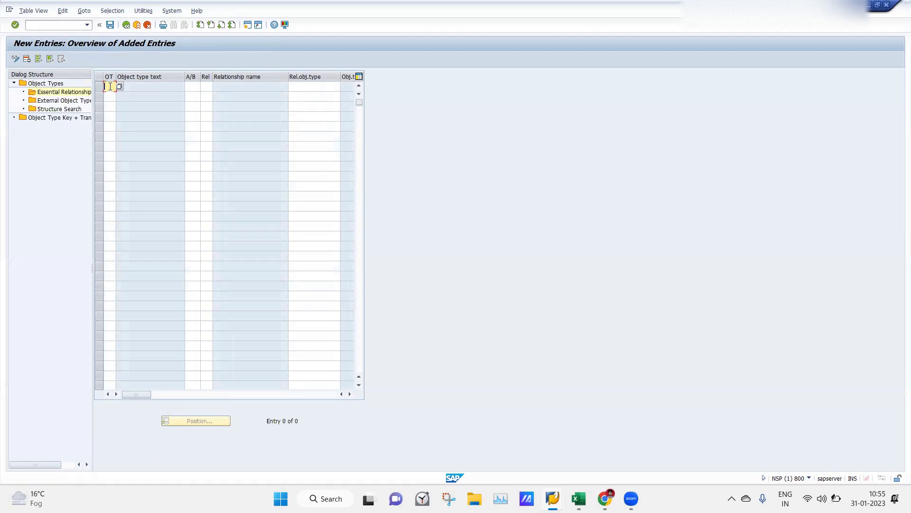
pyautogui.write('o')
pyautogui.press('Tab')
pyautogui.write('A')
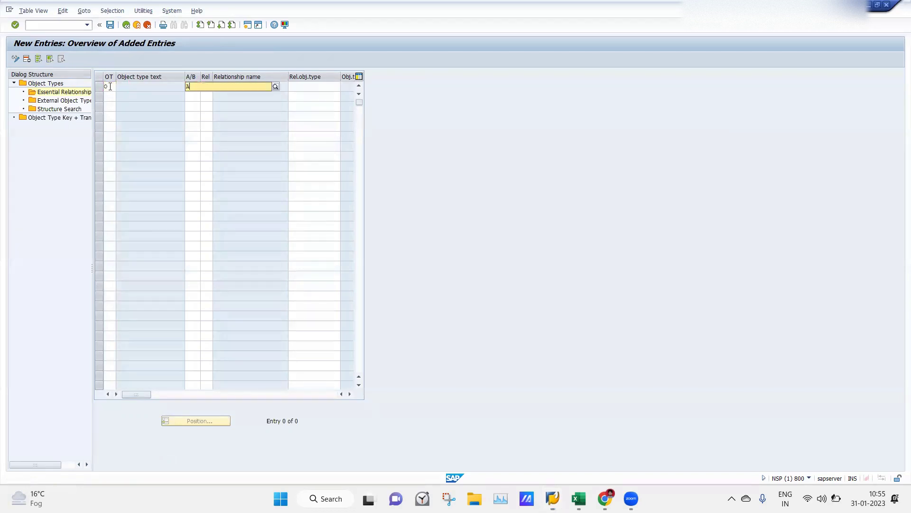
pyautogui.write('0')
pyautogui.press('Tab')
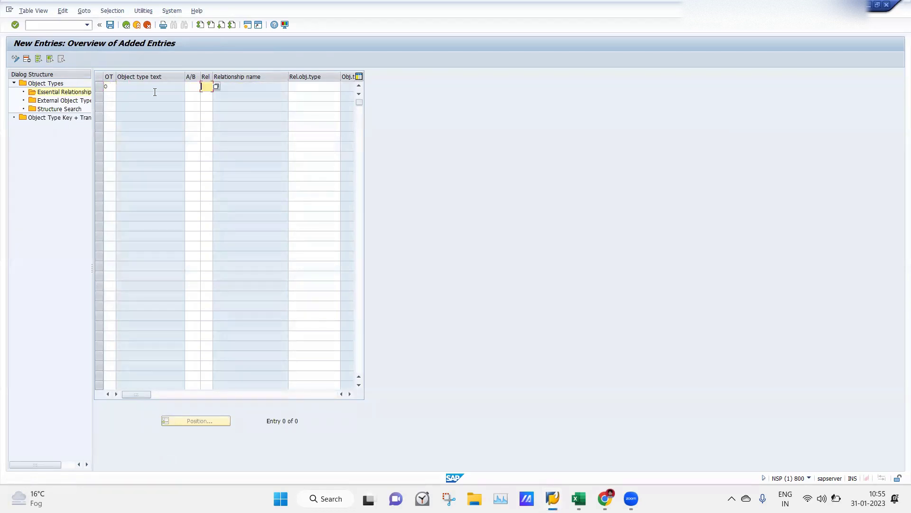
pyautogui.click(191, 86)
pyautogui.write('A00')
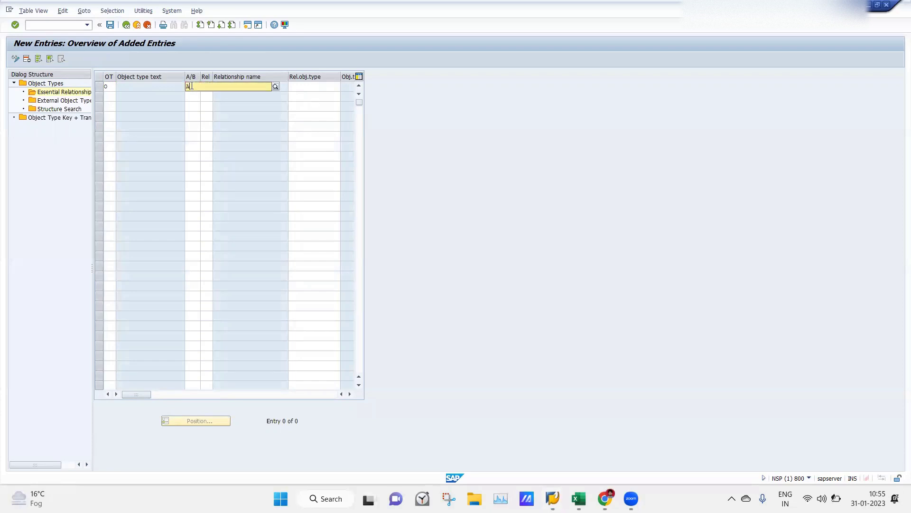
pyautogui.write('1')
pyautogui.click(192, 86)
pyautogui.press('Tab')
pyautogui.write('002')
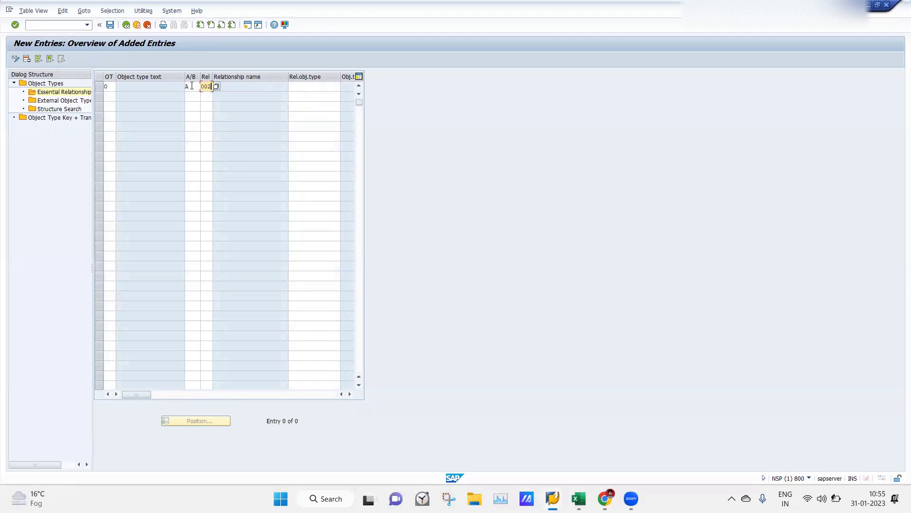
pyautogui.press('Tab')
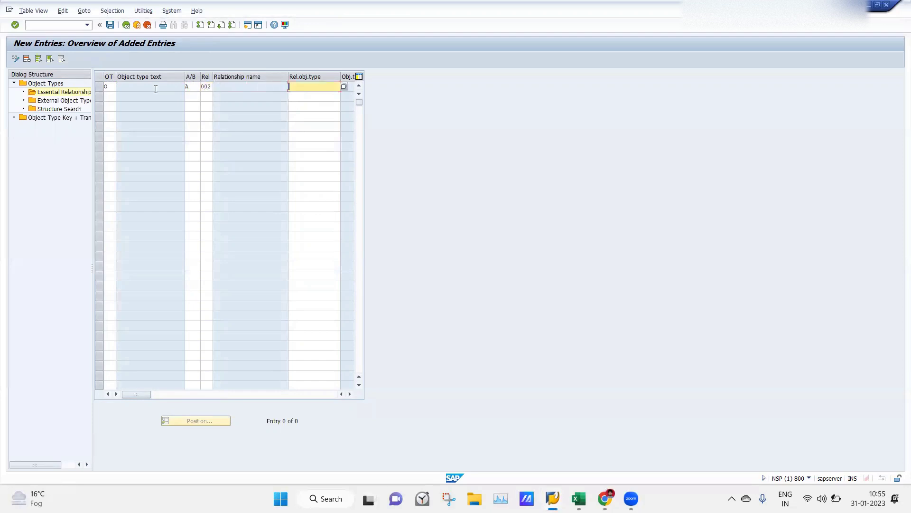
# Step: Set the new entry's object type to 92 and its related object type to O
pyautogui.click(109, 86)
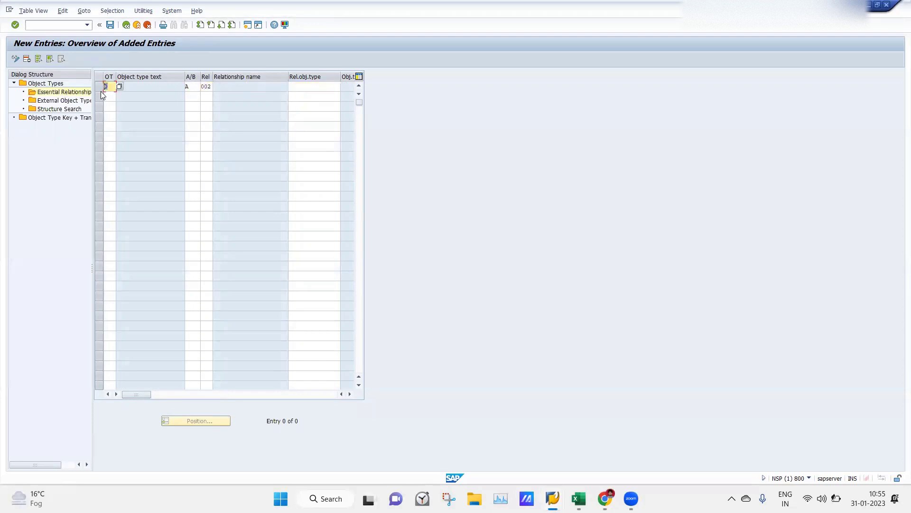
pyautogui.write('92')
pyautogui.press('Tab')
pyautogui.press('Tab')
pyautogui.press('Tab')
pyautogui.write('O')
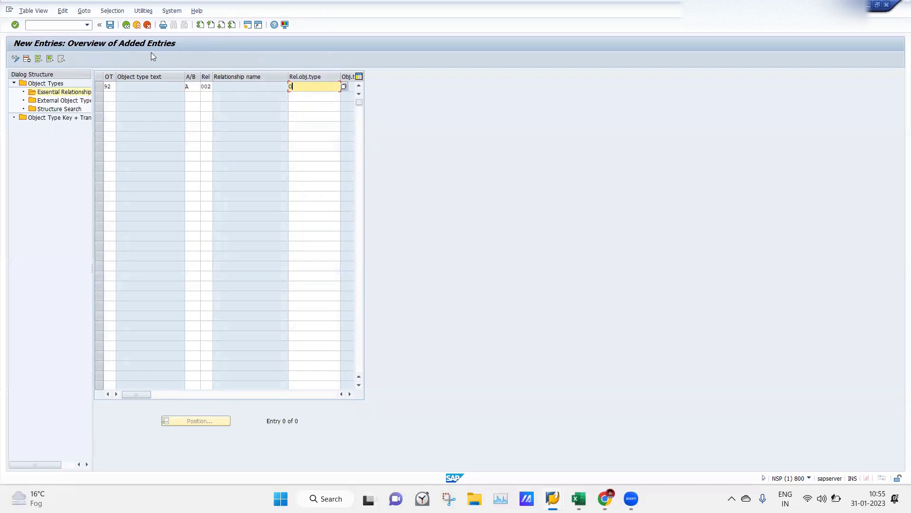
# Step: Save the essential relationship entry in the proposed customizing request and return to the object types overview
pyautogui.press('F3')
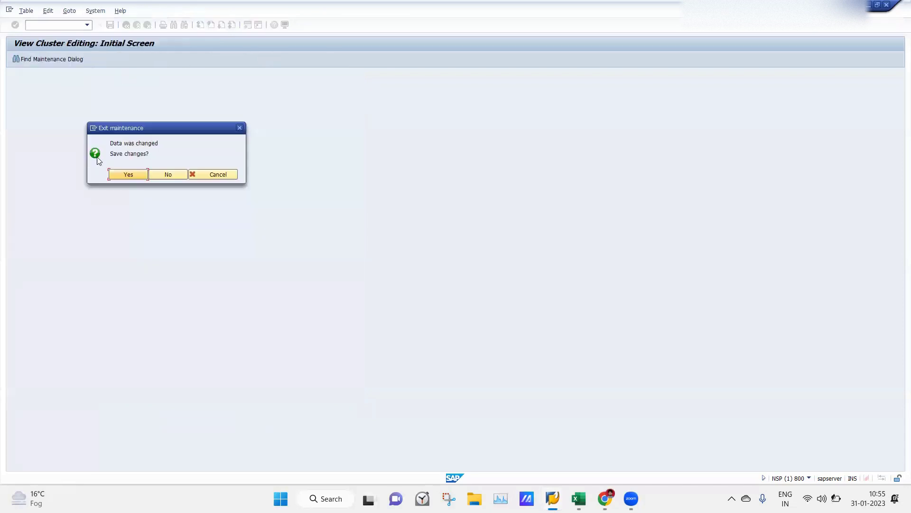
pyautogui.click(124, 175)
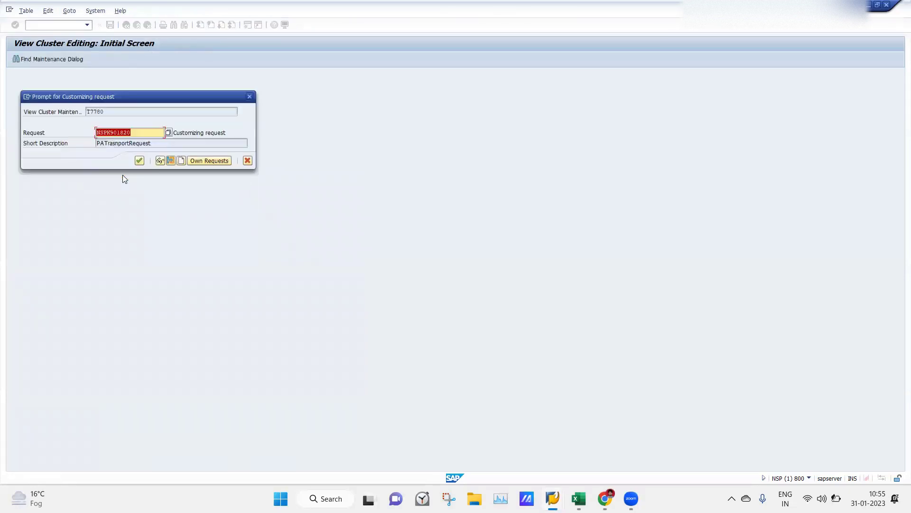
pyautogui.click(140, 160)
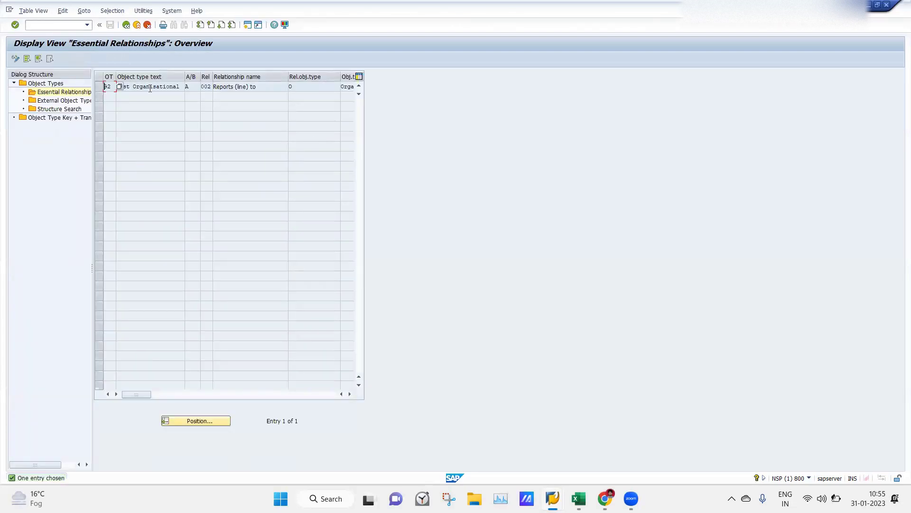
pyautogui.click(128, 25)
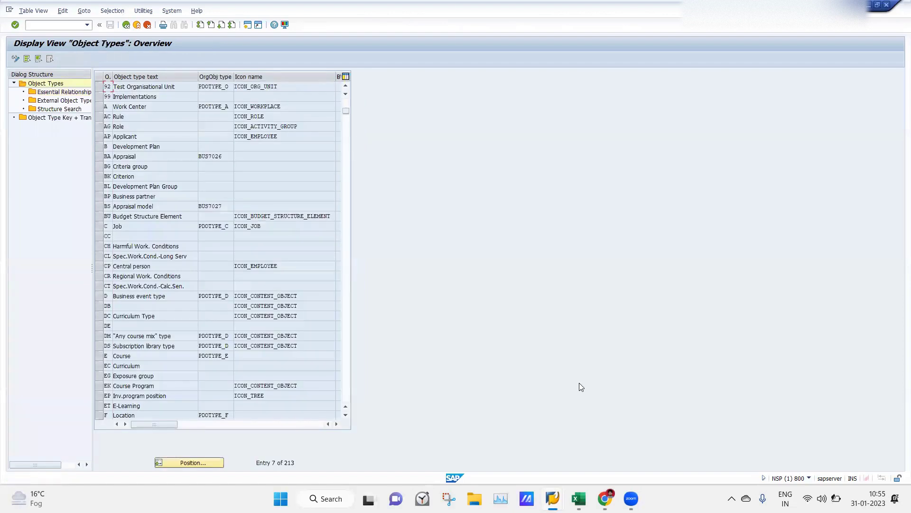
# Step: Open transaction PP01 (Maintain object) in a new session
pyautogui.click(44, 26)
pyautogui.write('/opp01')
pyautogui.press('Return')
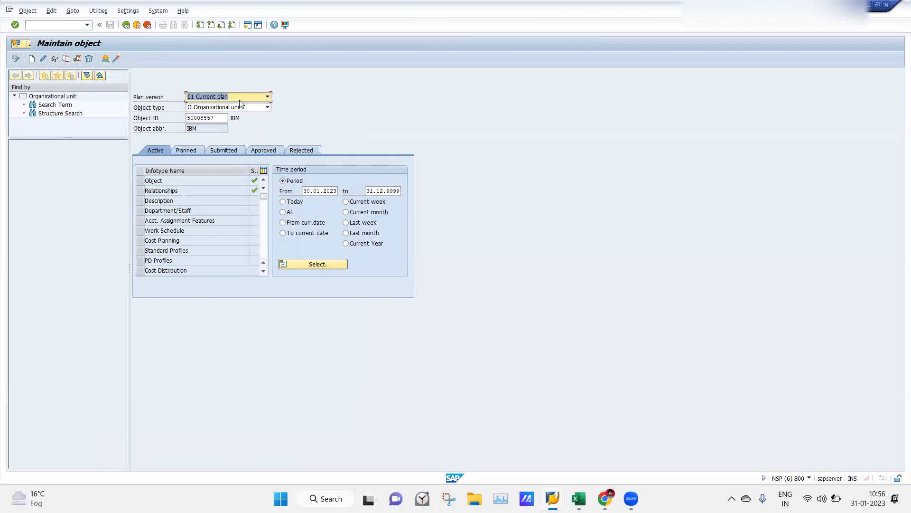
# Step: Set the object type to 92 Test Organisational Unit for the current plan and clear the object ID
pyautogui.click(267, 107)
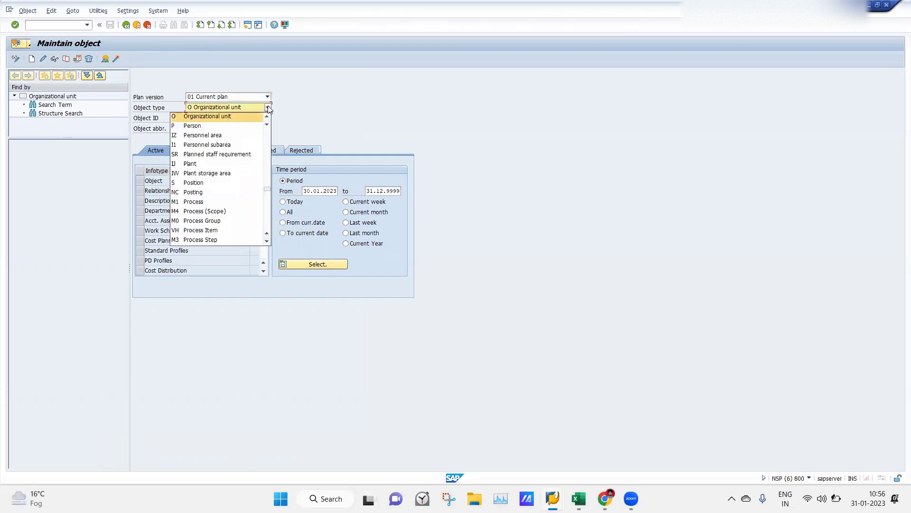
pyautogui.scroll(-3, 267, 219)
pyautogui.scroll(-3, 266, 218)
pyautogui.scroll(-5, 266, 218)
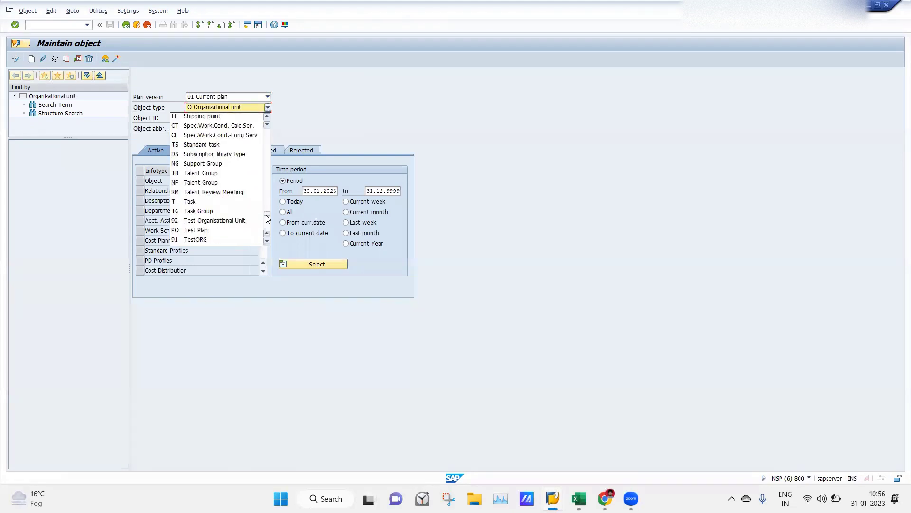
pyautogui.click(217, 225)
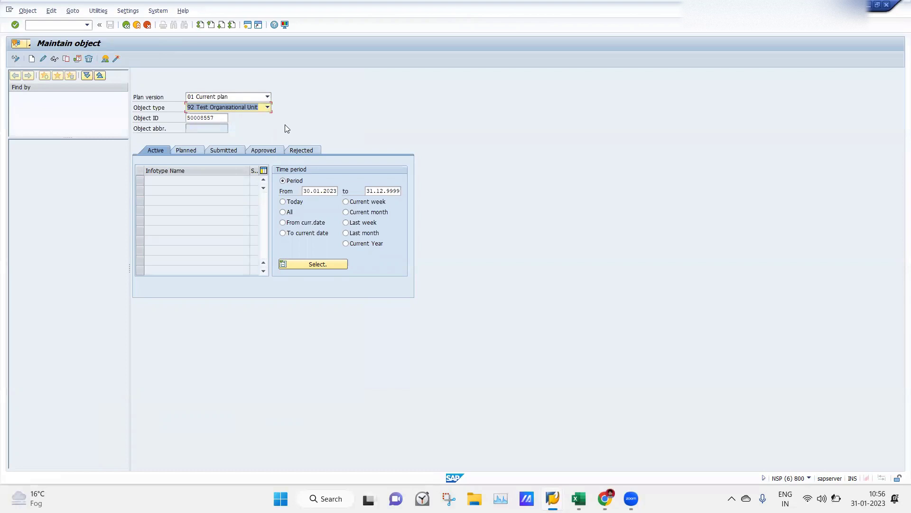
pyautogui.doubleClick(216, 118)
pyautogui.press('Delete')
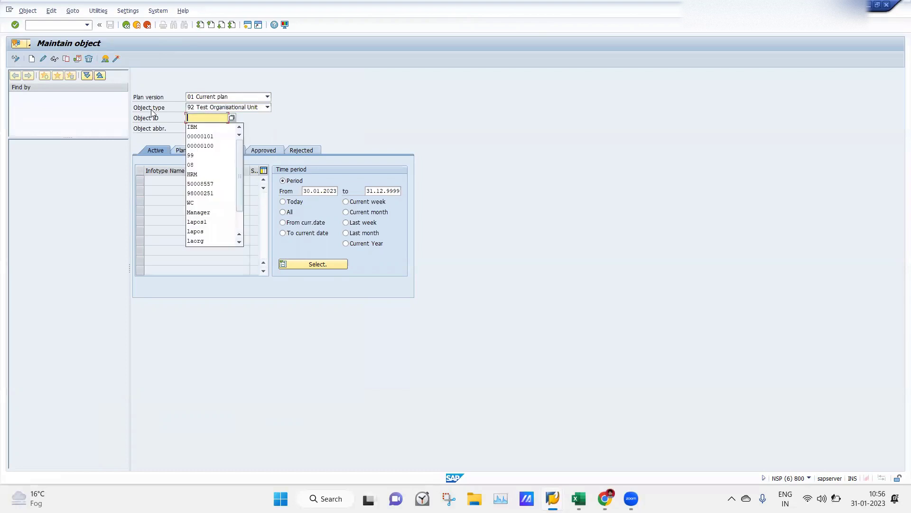
pyautogui.click(297, 102)
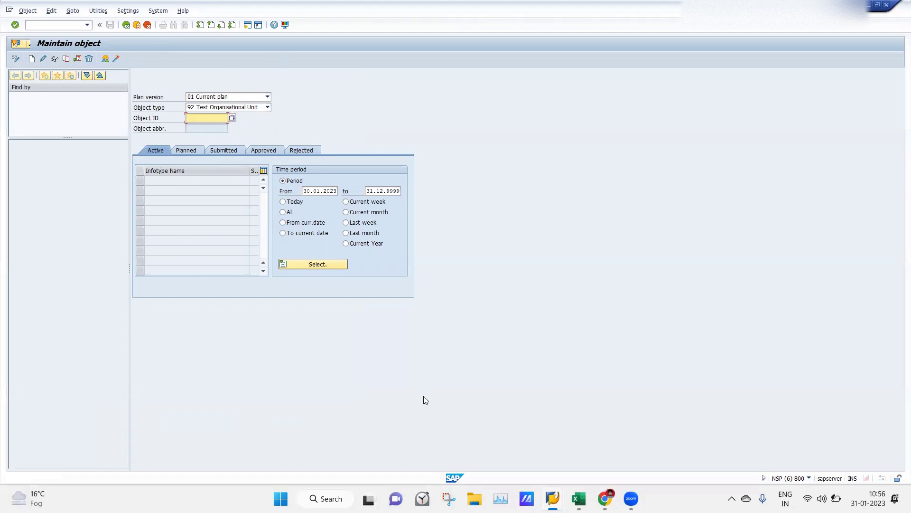
# Step: Switch back to the session showing the Object Types overview
pyautogui.moveTo(553, 499)
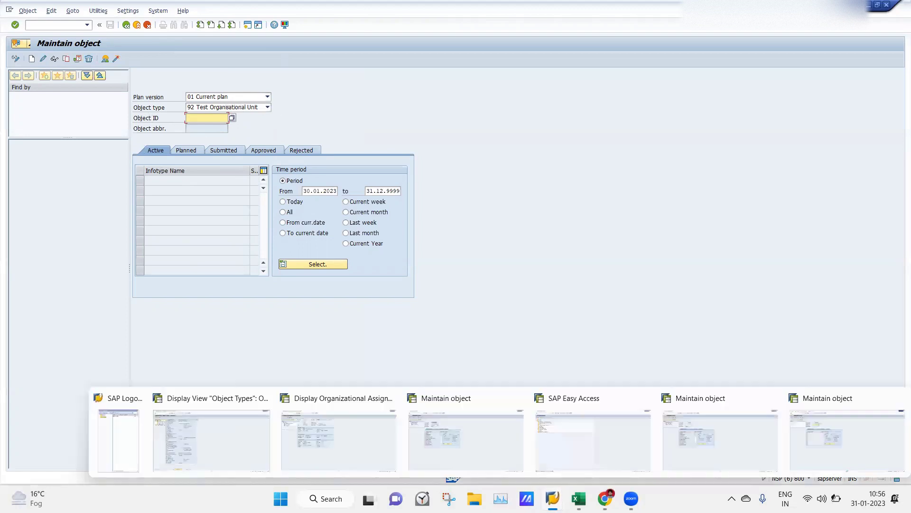
pyautogui.click(230, 425)
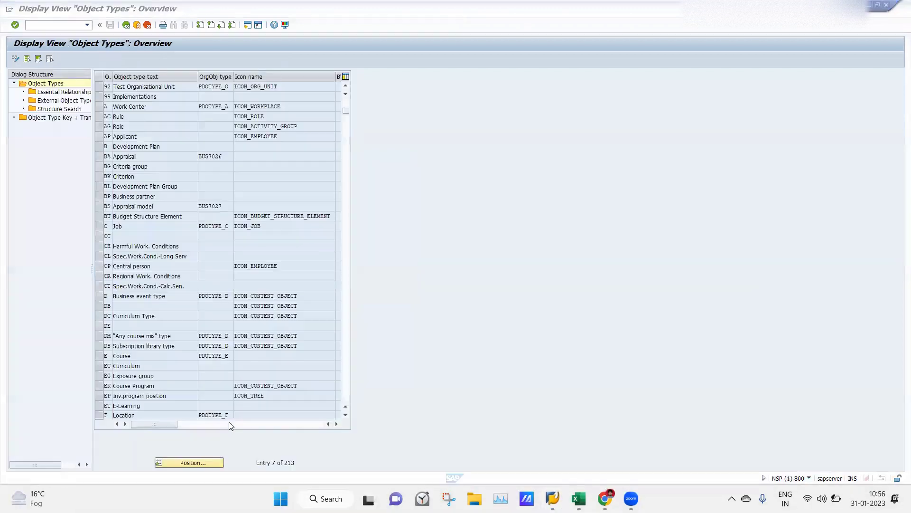
# Step: Leave the object types view and expand Infotype Maintenance under Data Model Enhancement in the IMG
pyautogui.click(126, 25)
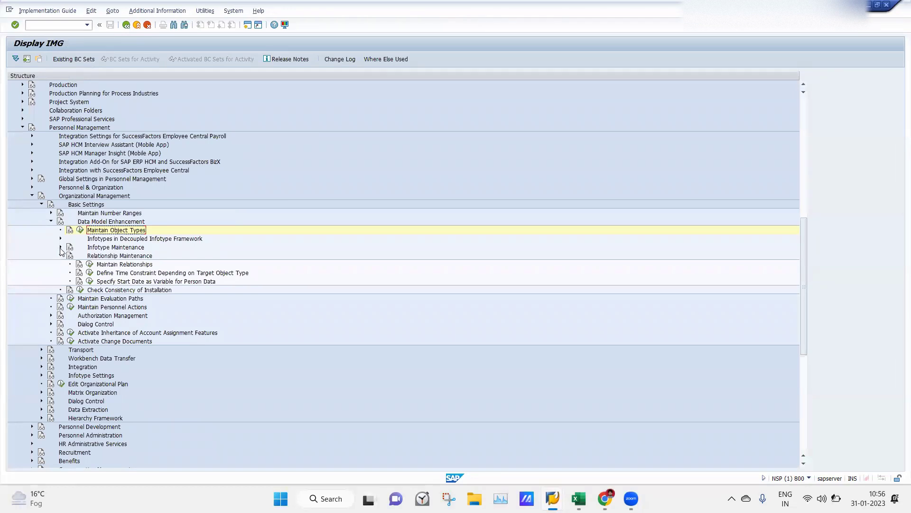
pyautogui.click(61, 247)
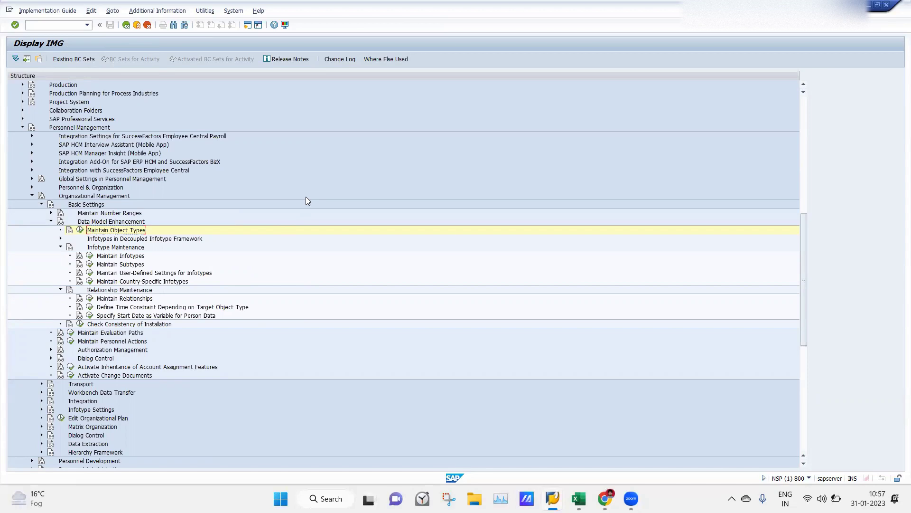
# Step: Switch to the SAP HCM workbook in Excel and note "Custom OT" in J65 and "Allowed Relationship" in J66 of sheet CLASS 5 28Jan
pyautogui.moveTo(579, 498)
pyautogui.click(578, 499)
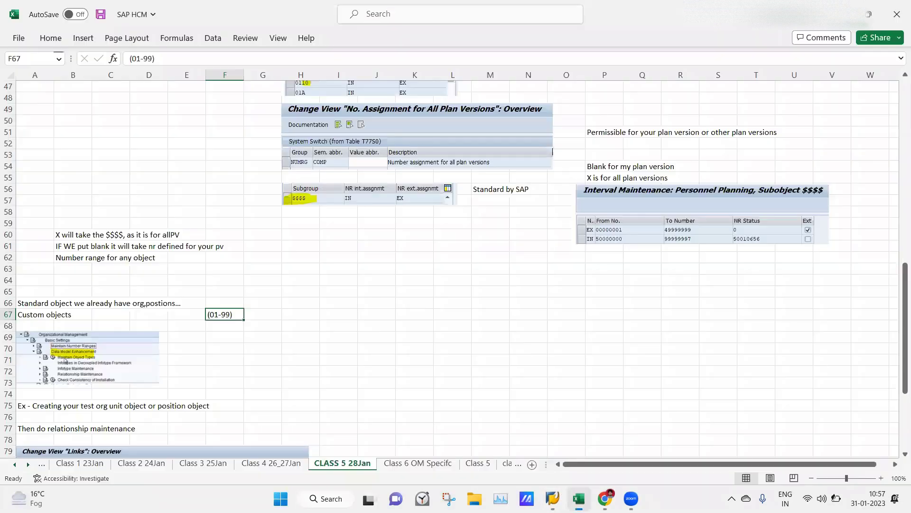
pyautogui.click(369, 290)
pyautogui.write('Custome')
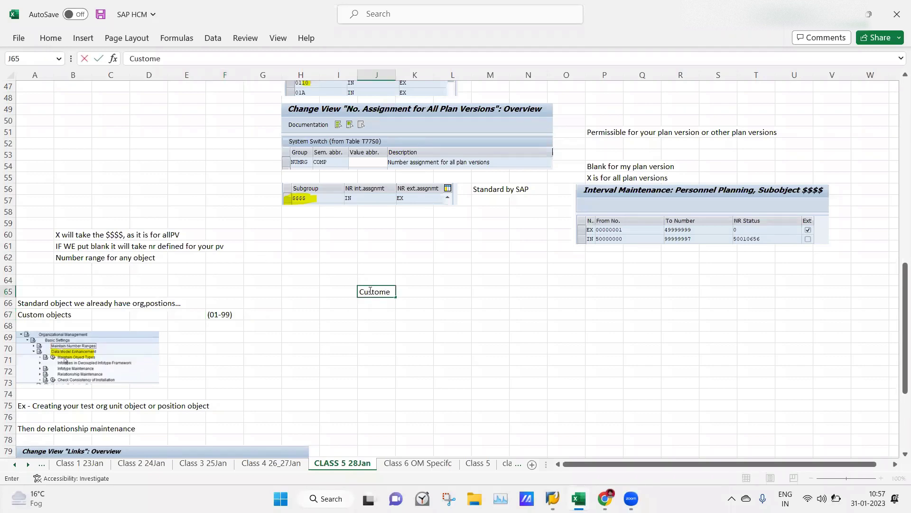
pyautogui.press('BackSpace')
pyautogui.write('OT')
pyautogui.press('Return')
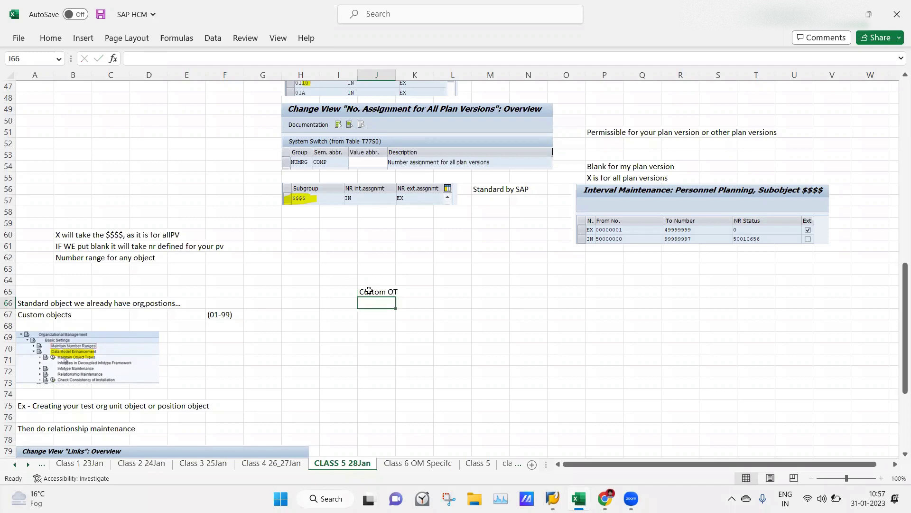
pyautogui.write('Allowed')
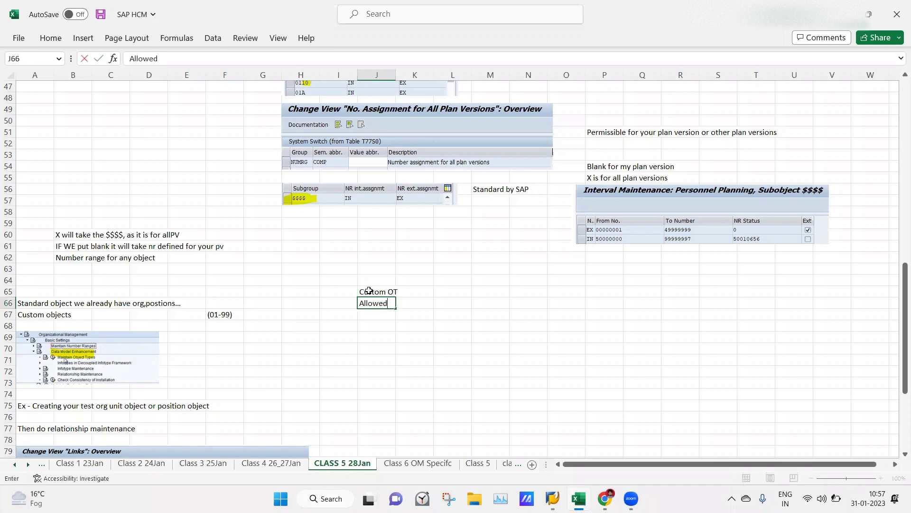
pyautogui.write(' Relationship')
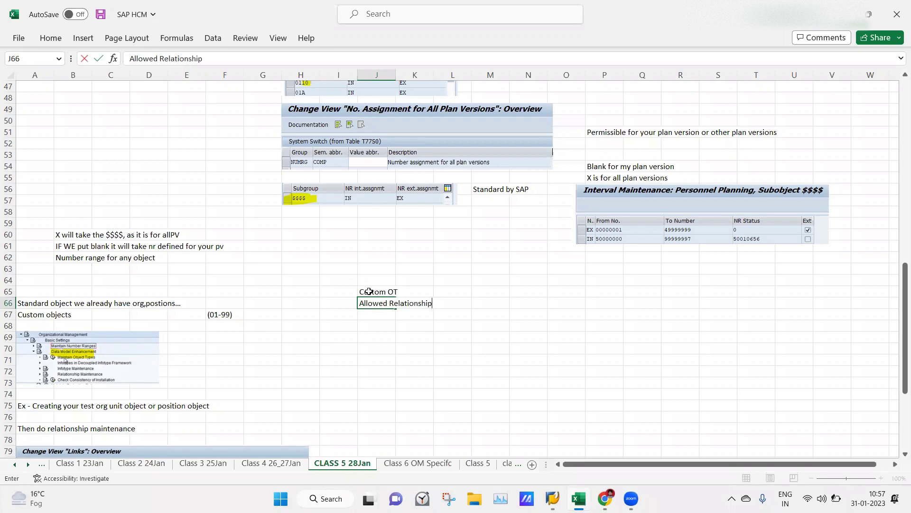
pyautogui.press('Return')
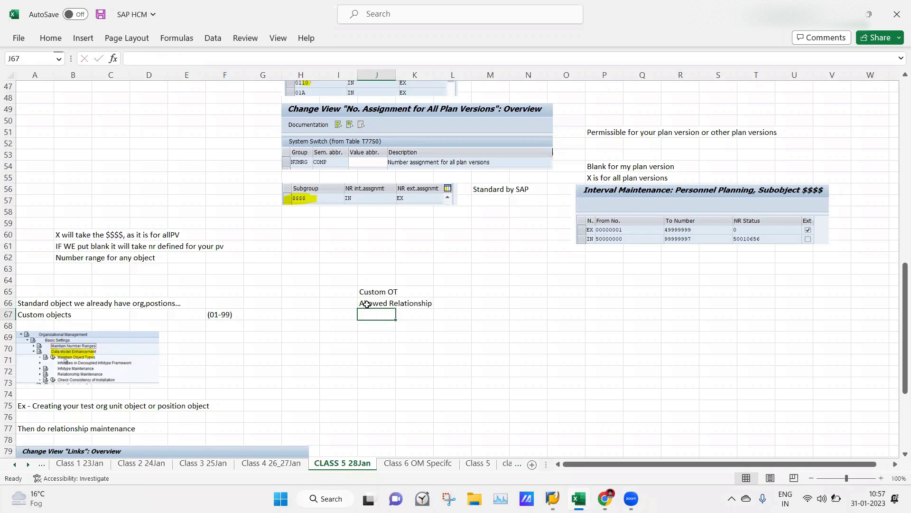
# Step: Add the notes "Essential Relationship" in J67 and "List of Infotypes" in J68
pyautogui.click(364, 303)
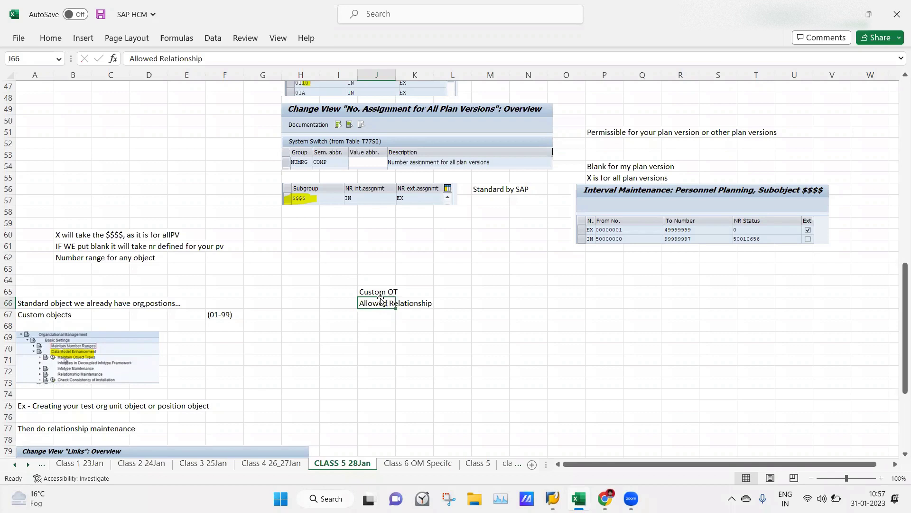
pyautogui.click(371, 313)
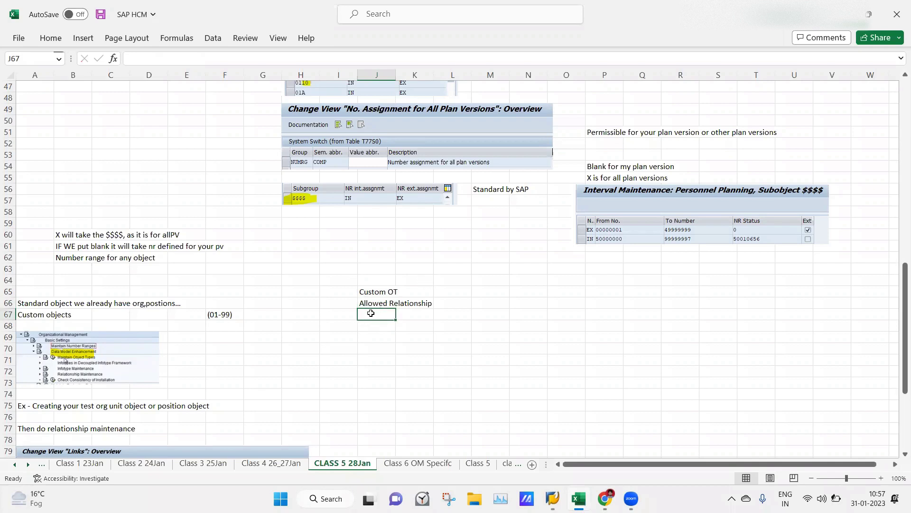
pyautogui.write('Esse')
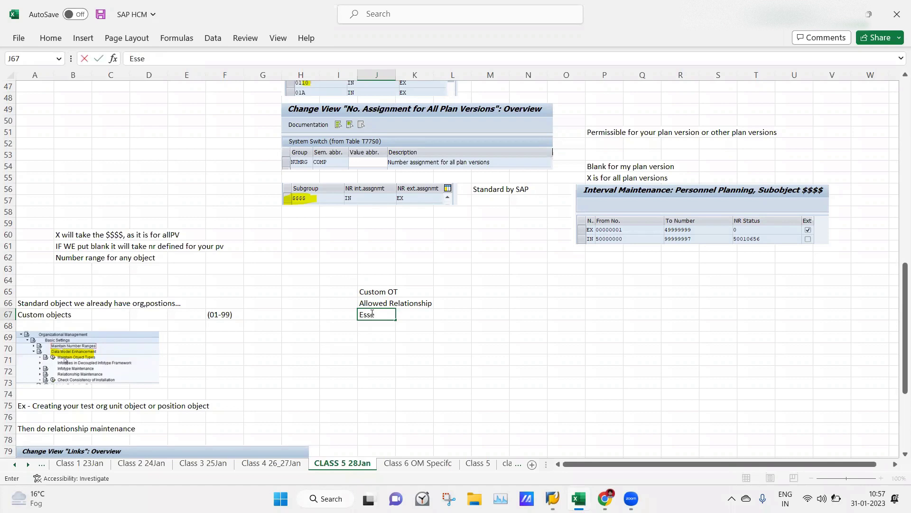
pyautogui.write('ntial Relationship')
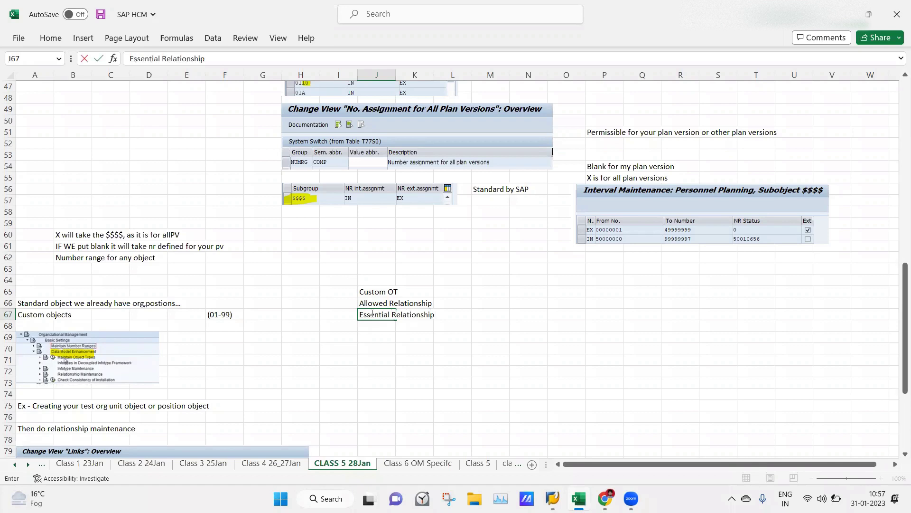
pyautogui.click(383, 326)
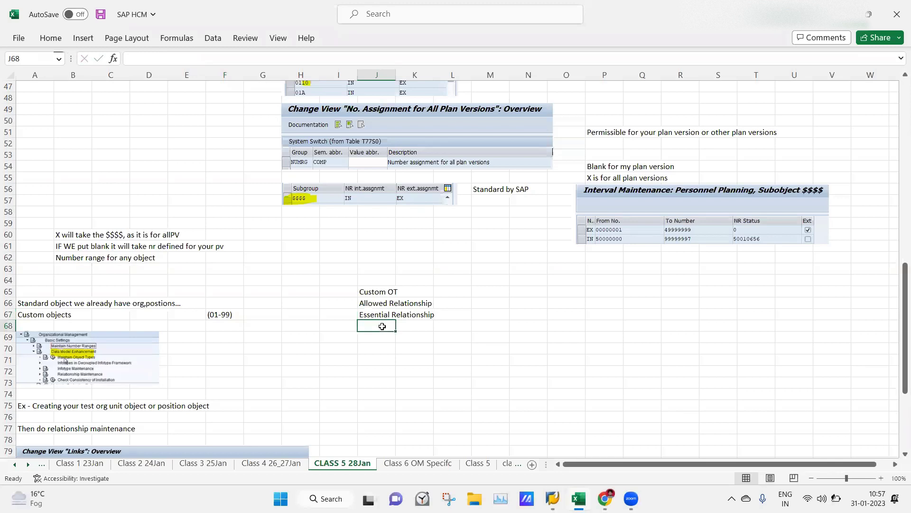
pyautogui.write('List of')
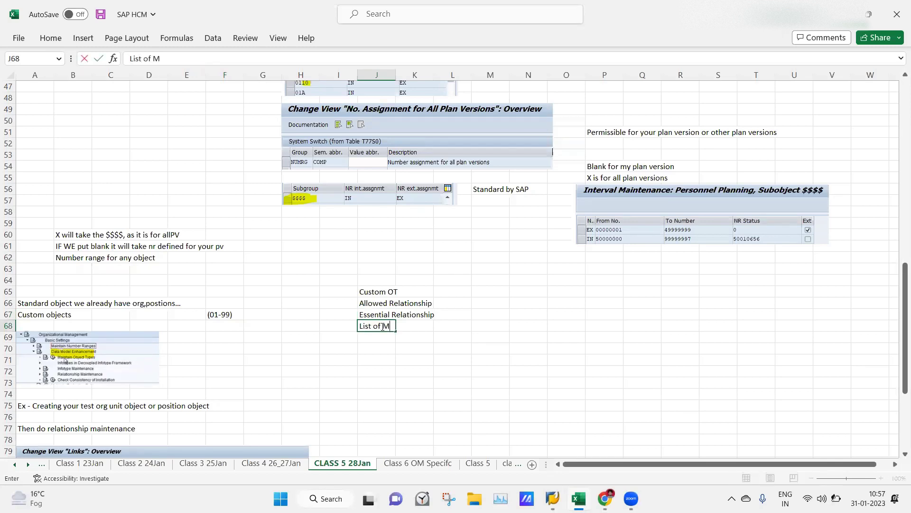
pyautogui.write(' Infotypes')
pyautogui.click(415, 359)
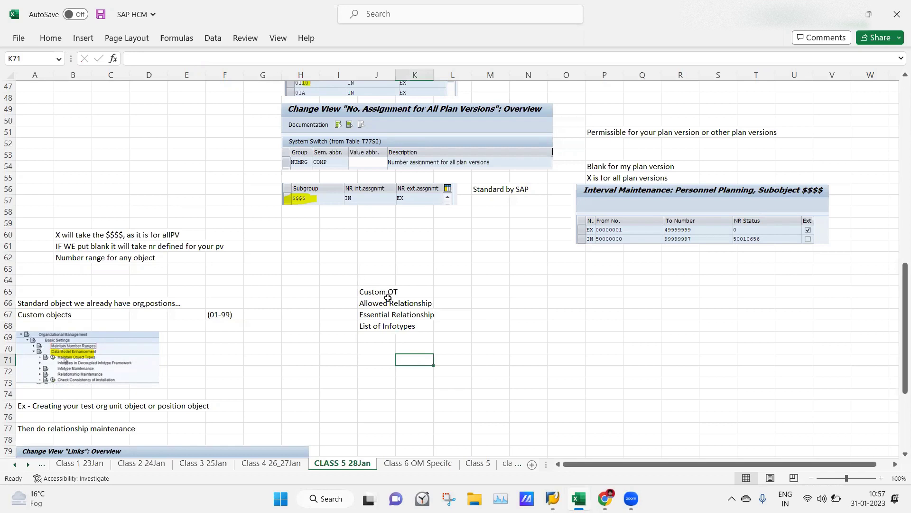
pyautogui.click(370, 327)
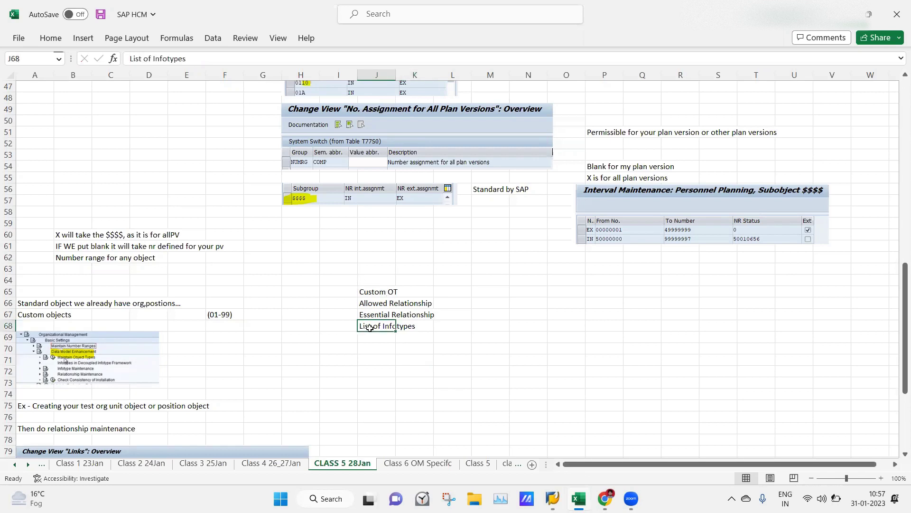
# Step: Switch back to the SAP Display IMG window and open the Maintain Infotypes activity
pyautogui.moveTo(552, 498)
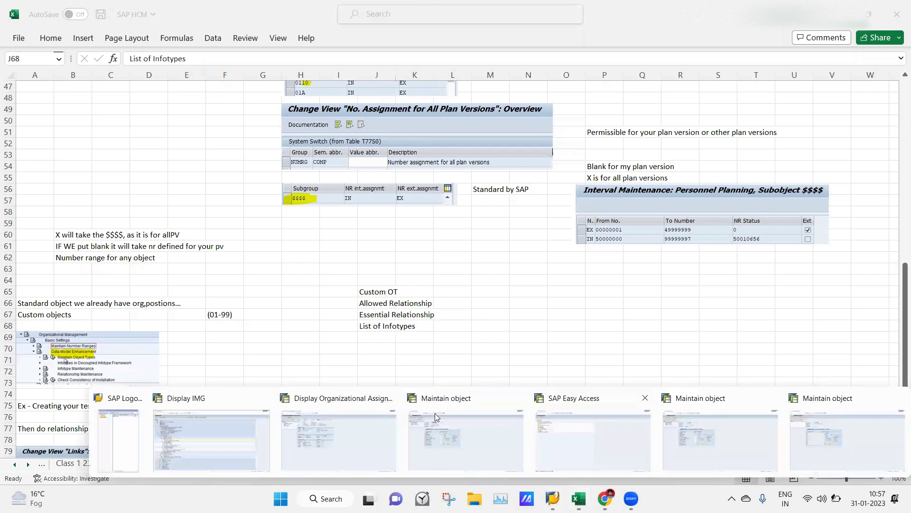
pyautogui.click(208, 448)
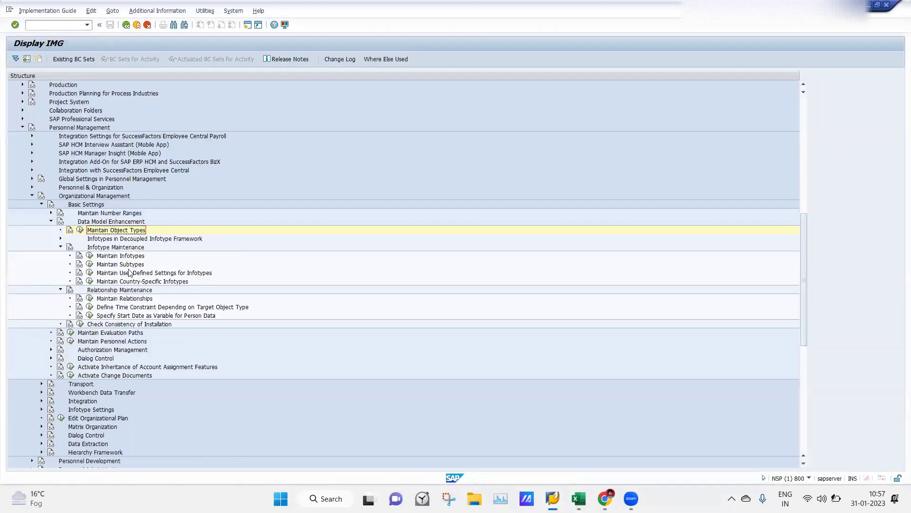
pyautogui.click(91, 256)
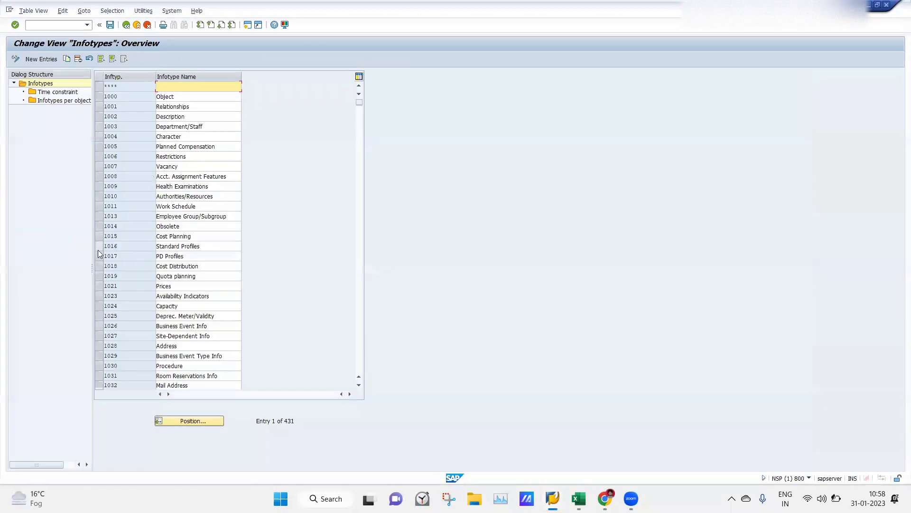
pyautogui.click(126, 25)
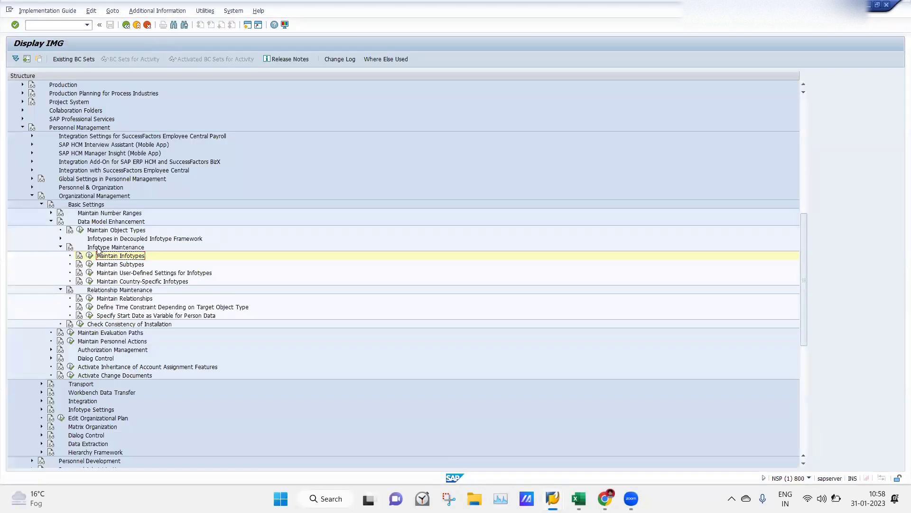
pyautogui.click(90, 255)
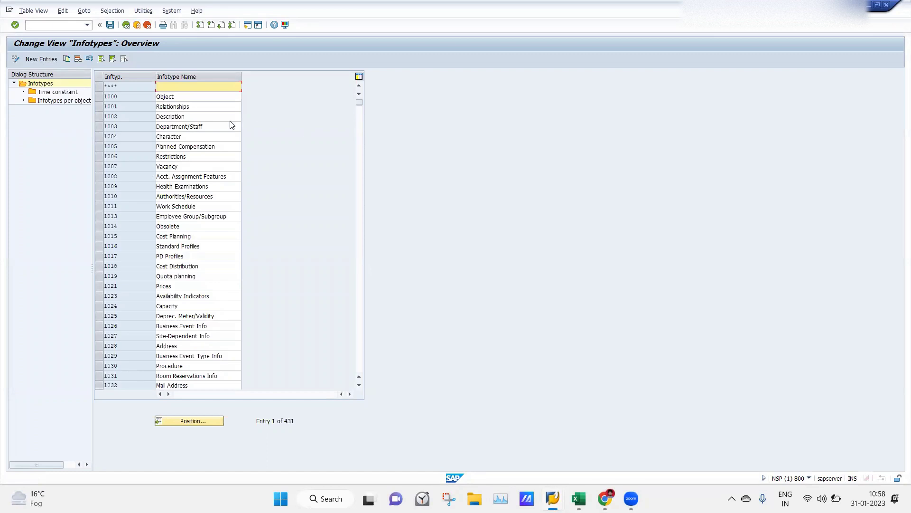
# Step: Open the infotypes per object type for infotype 1000 and position the list at object type 99
pyautogui.click(100, 98)
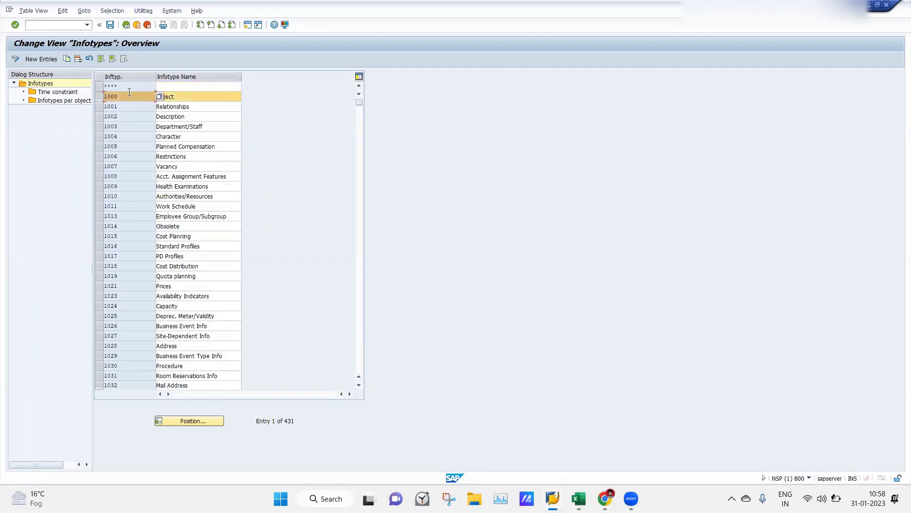
pyautogui.doubleClick(48, 102)
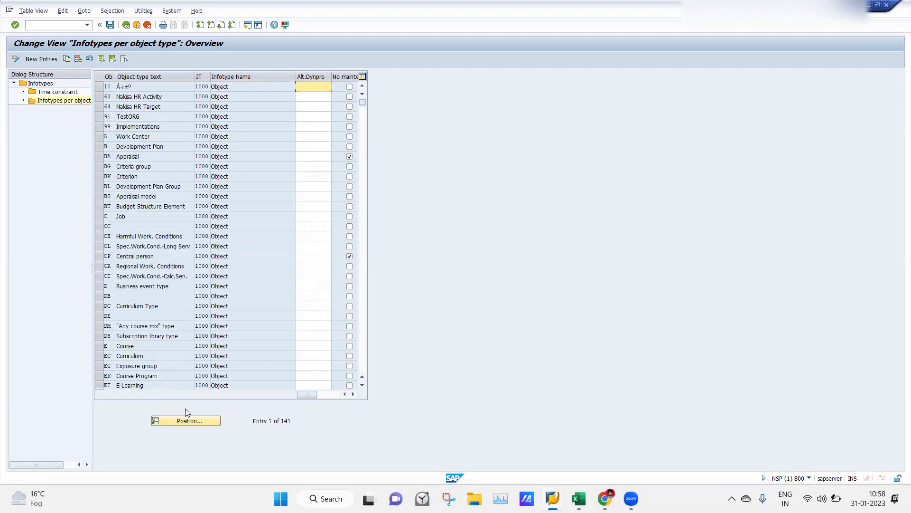
pyautogui.click(188, 420)
pyautogui.write('99')
pyautogui.press('Return')
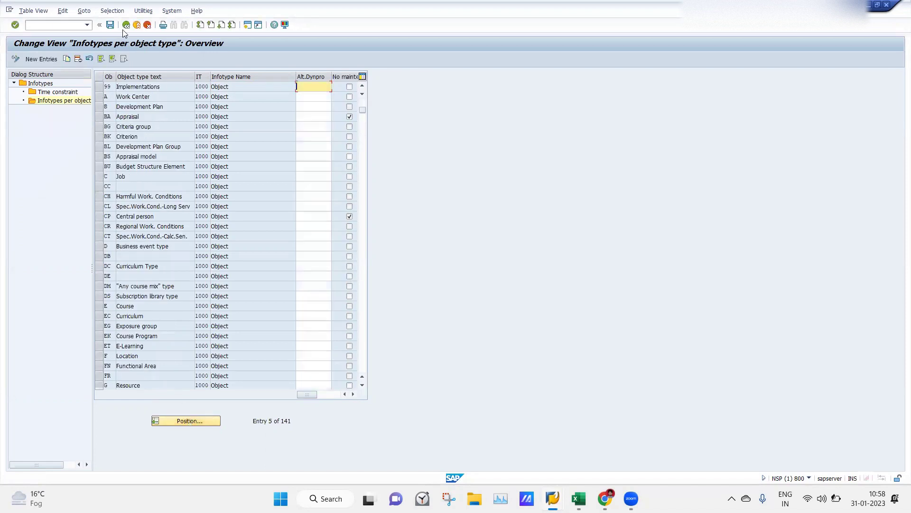
# Step: Create a new entry assigning infotype 1000 to object type 92, save it in the proposed customizing request, and return to the infotypes overview
pyautogui.click(39, 60)
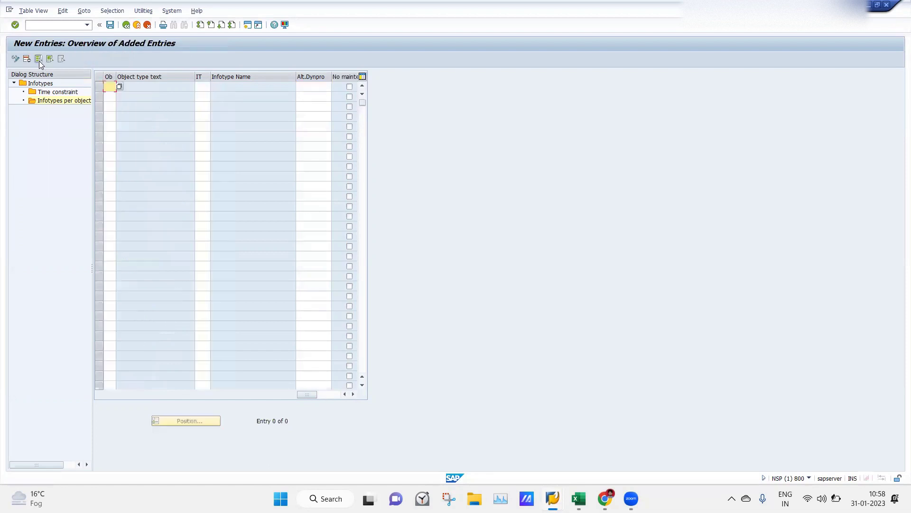
pyautogui.write('99')
pyautogui.press('Tab')
pyautogui.write('1000')
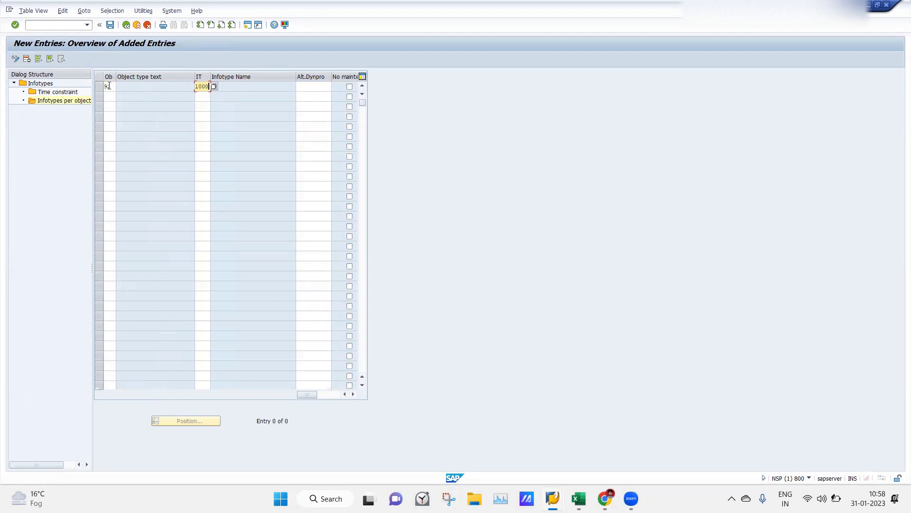
pyautogui.press('Return')
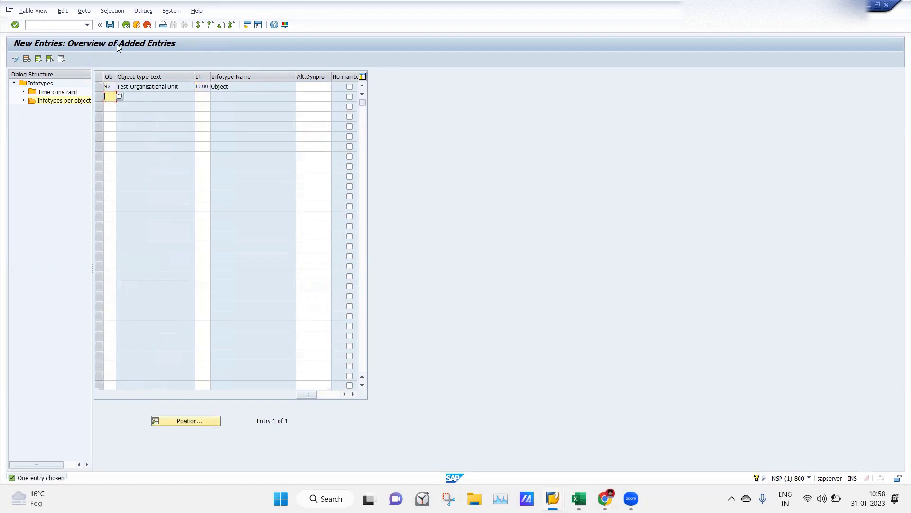
pyautogui.click(111, 26)
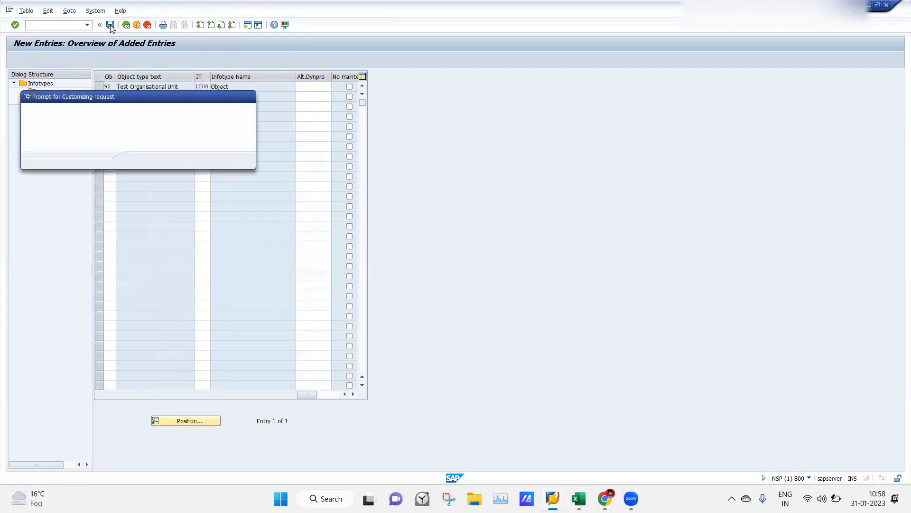
pyautogui.click(138, 162)
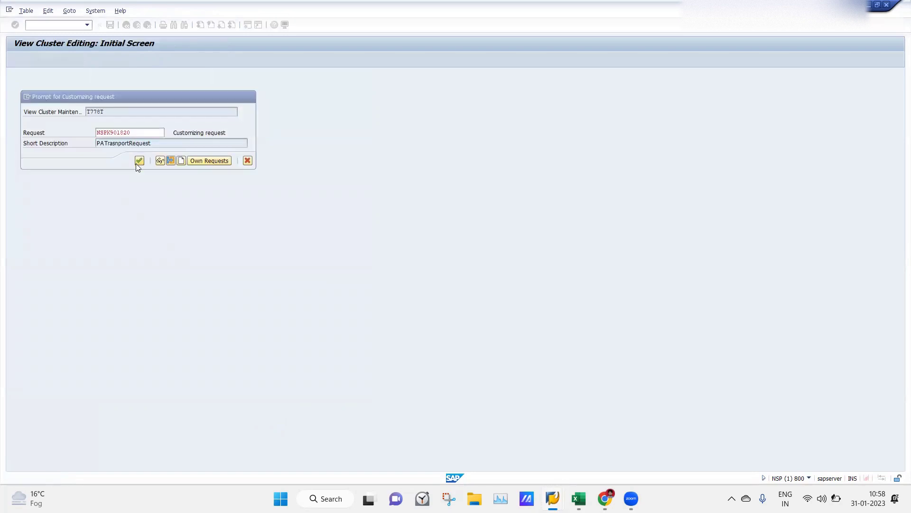
pyautogui.click(126, 25)
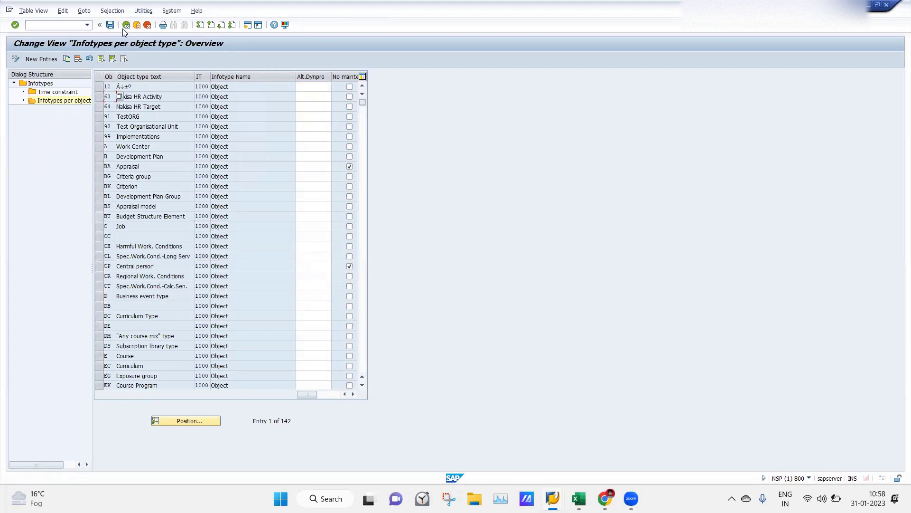
pyautogui.click(127, 25)
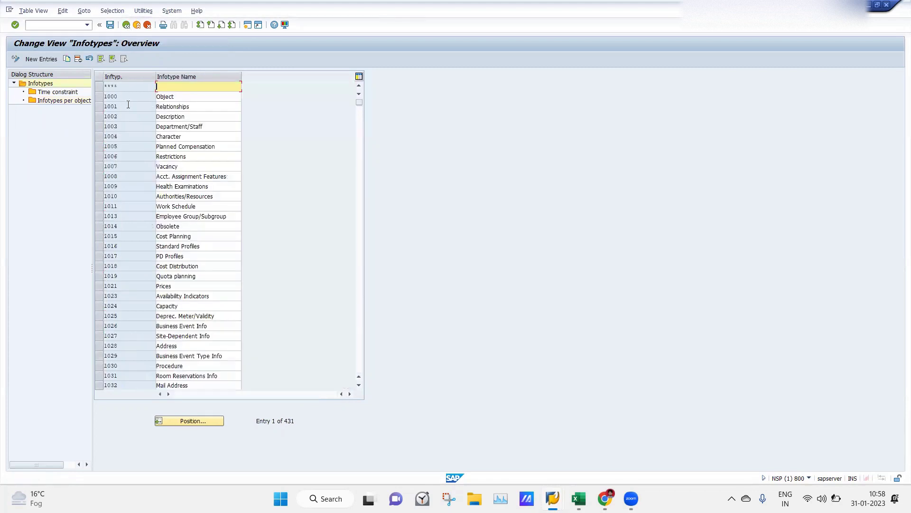
# Step: Create a new entry assigning infotype 1001 to object type 92, save it, and return to the infotypes overview
pyautogui.click(102, 108)
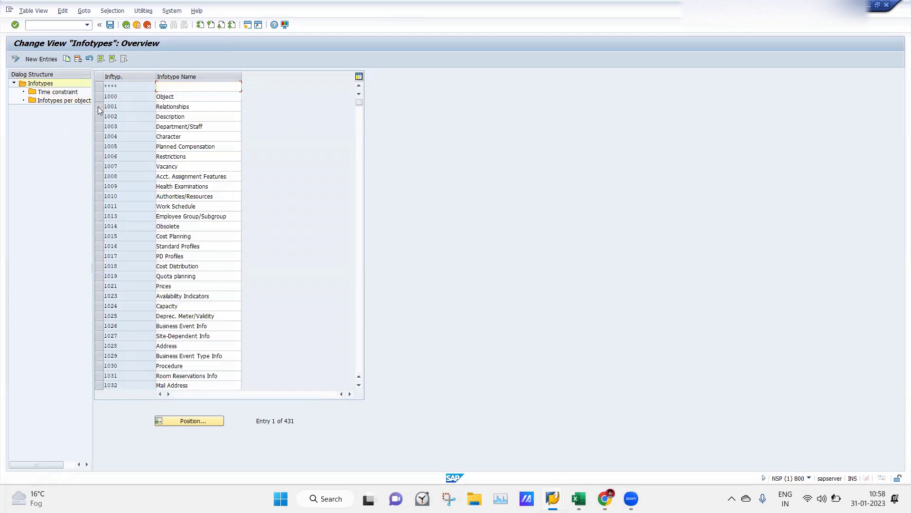
pyautogui.doubleClick(64, 101)
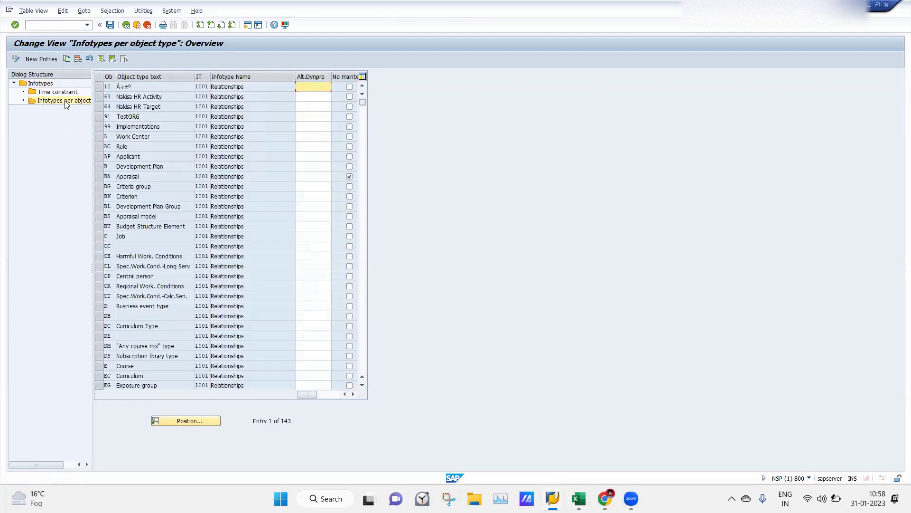
pyautogui.click(40, 59)
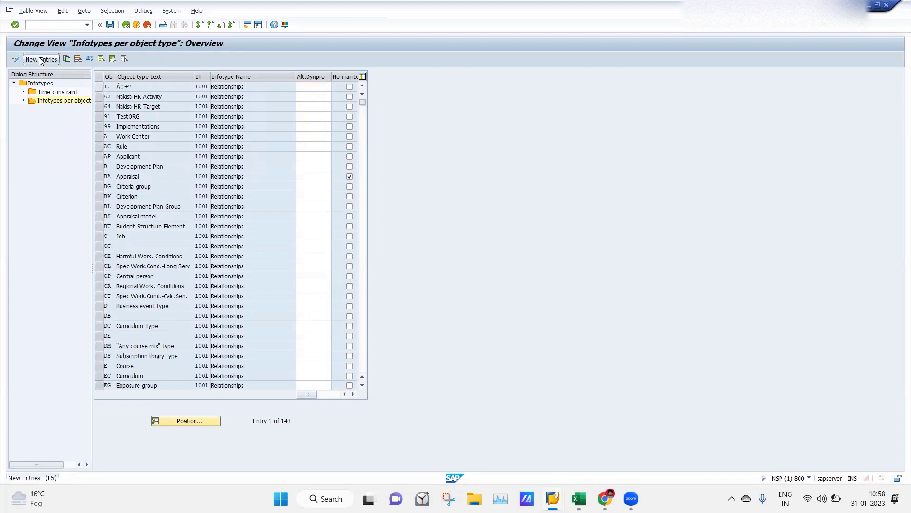
pyautogui.write('92')
pyautogui.press('Tab')
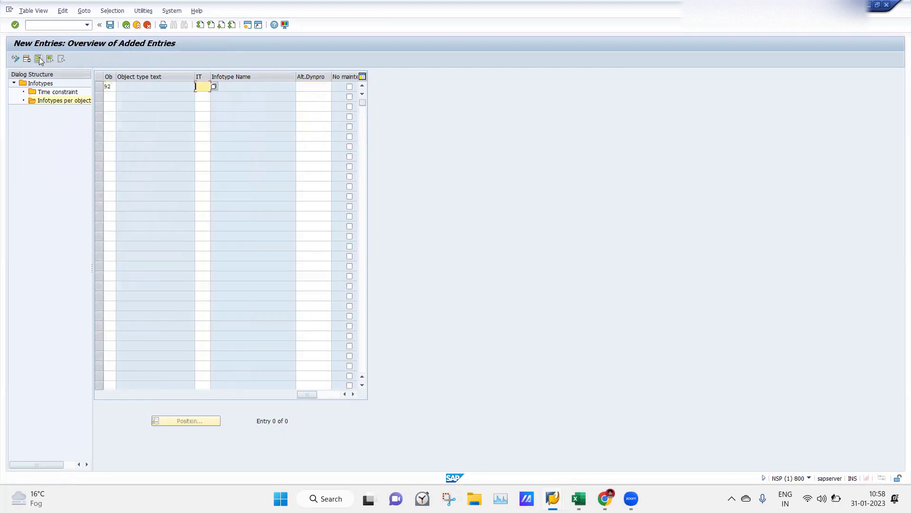
pyautogui.write('1001')
pyautogui.press('Return')
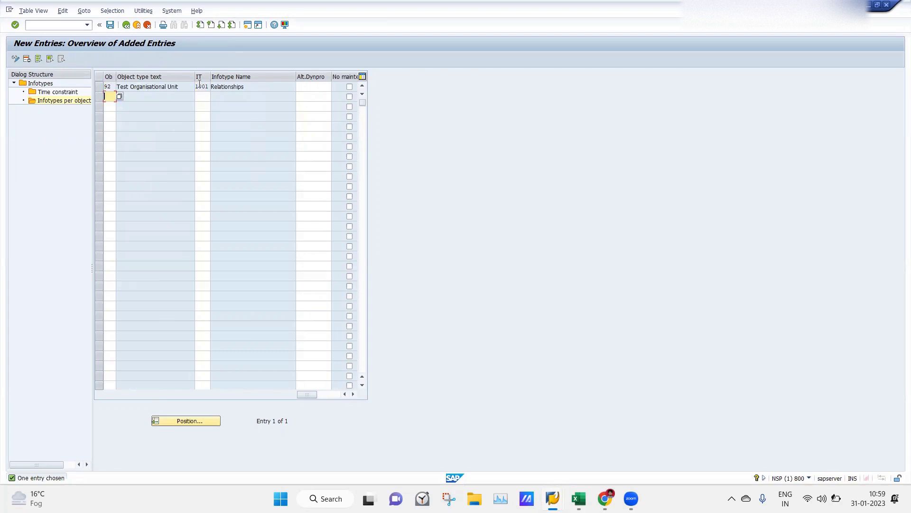
pyautogui.click(110, 25)
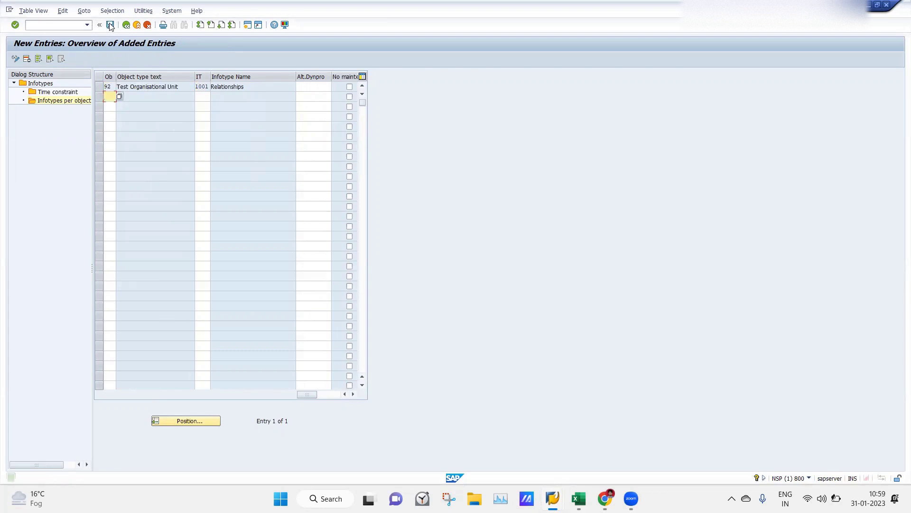
pyautogui.click(127, 25)
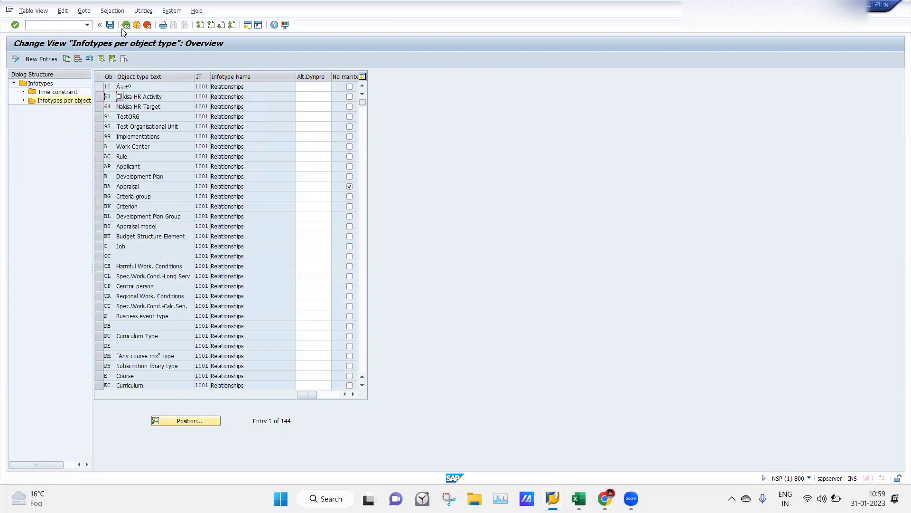
pyautogui.click(126, 26)
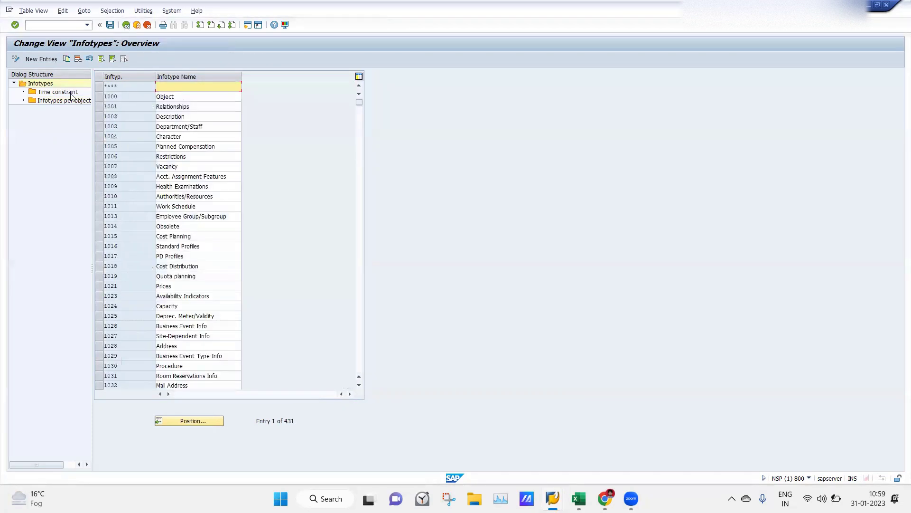
# Step: Assign infotype 1002 to object type 92 as a new entry, save it, and return to the infotypes per object type list
pyautogui.click(100, 118)
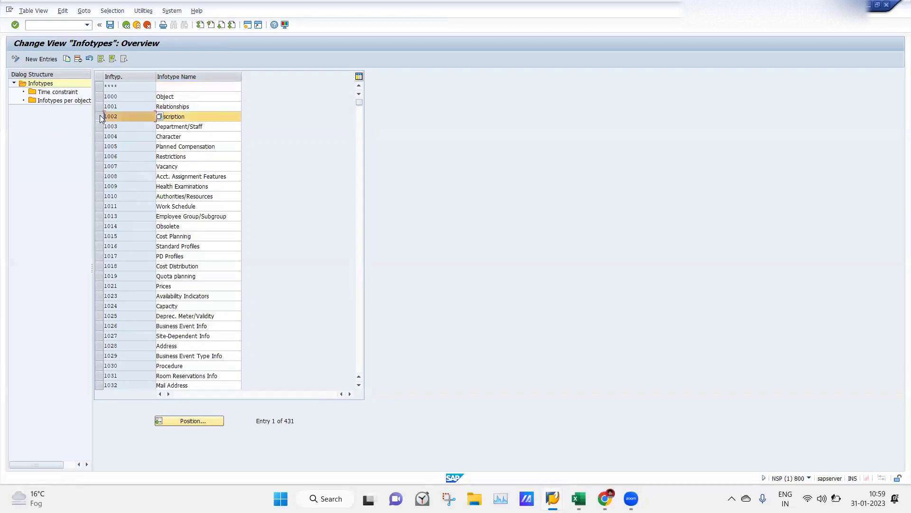
pyautogui.doubleClick(53, 101)
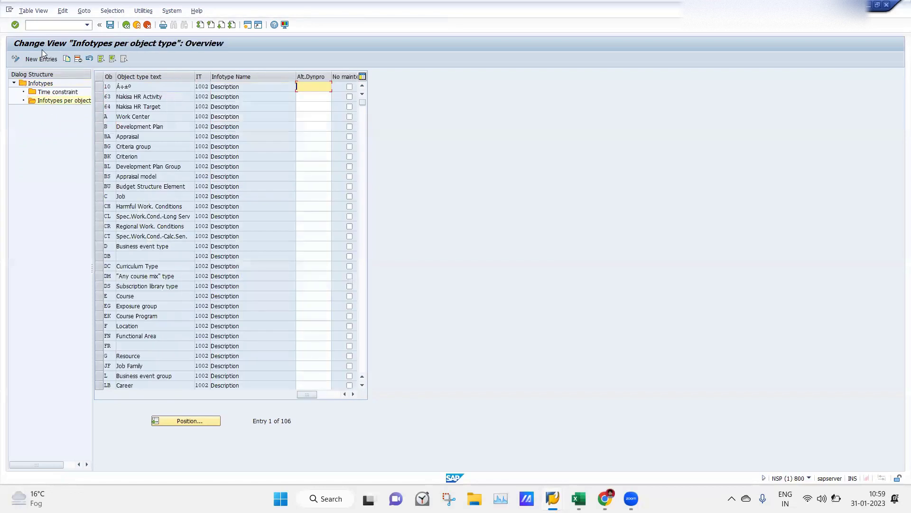
pyautogui.click(45, 57)
pyautogui.write('92')
pyautogui.press('Tab')
pyautogui.write('100')
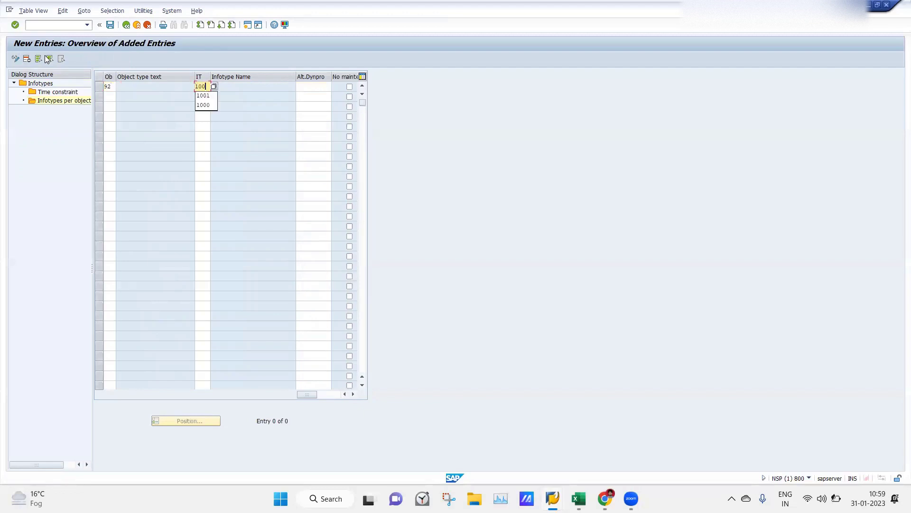
pyautogui.write('2')
pyautogui.press('Return')
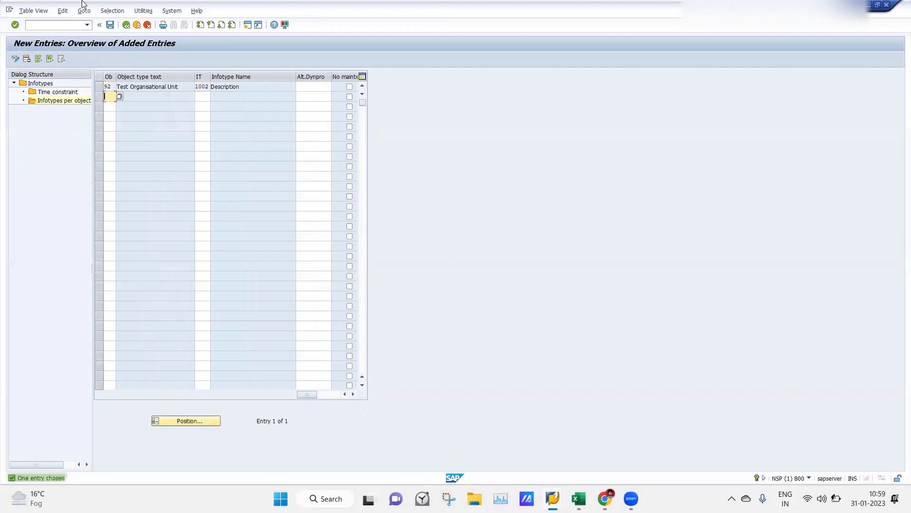
pyautogui.click(110, 24)
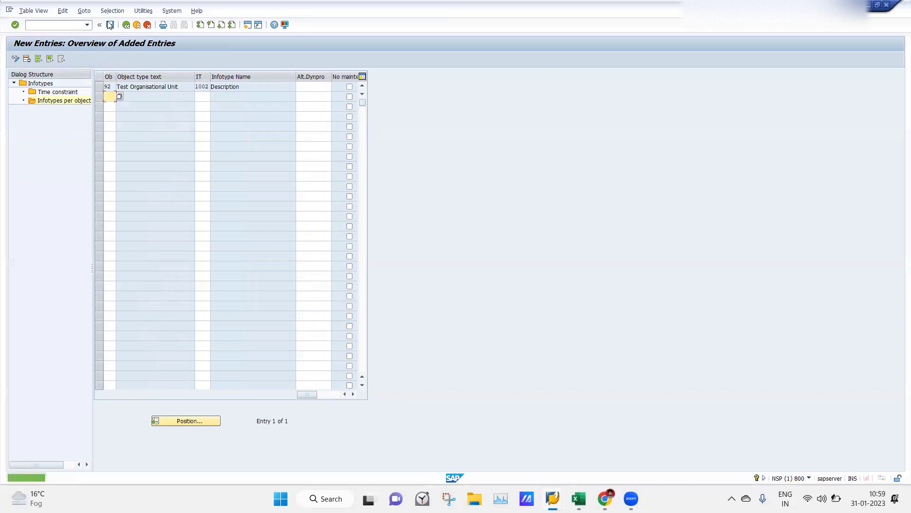
pyautogui.click(125, 28)
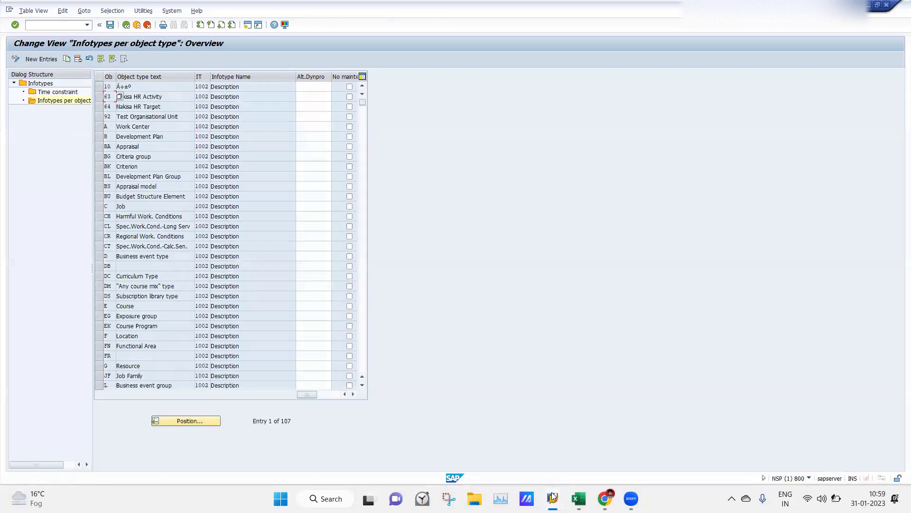
# Step: Switch to the SAP Maintain object session window, end its current transaction, and start transaction PP01 afresh
pyautogui.moveTo(553, 496)
pyautogui.click(773, 398)
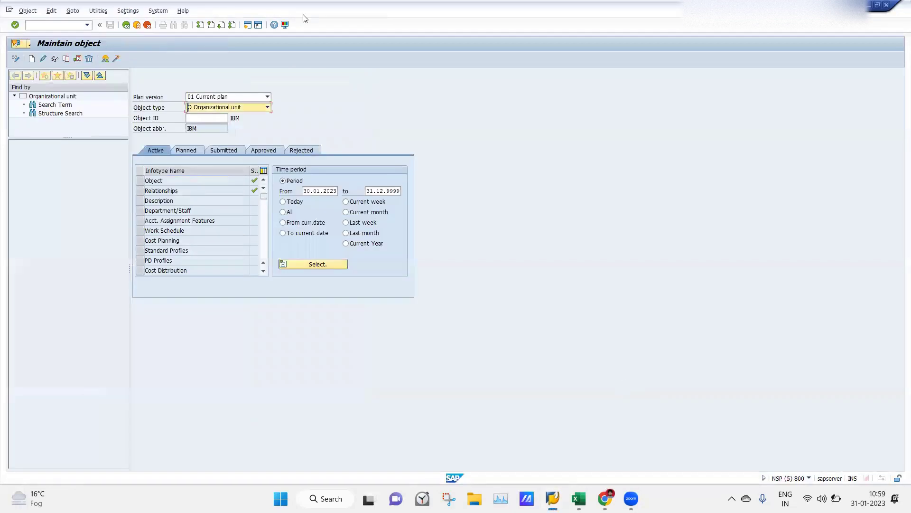
pyautogui.click(52, 28)
pyautogui.write('/n')
pyautogui.press('Return')
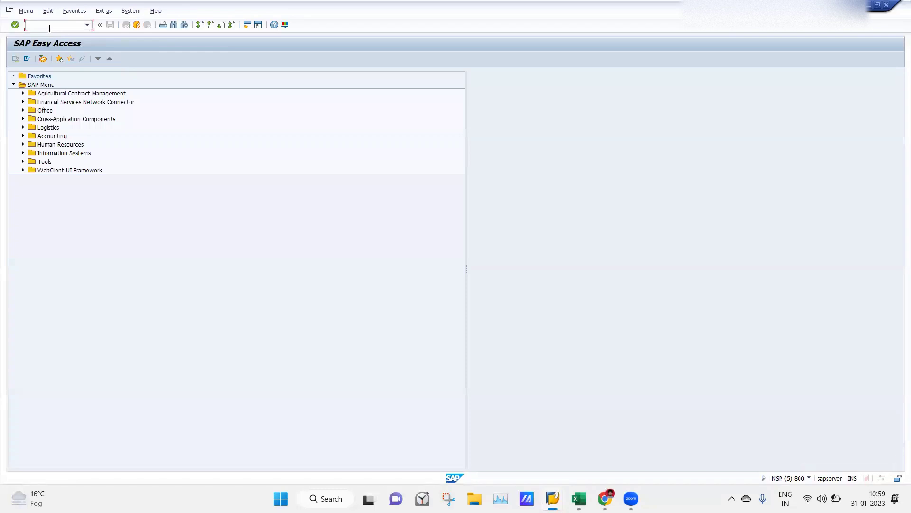
pyautogui.write('pp01')
pyautogui.press('Return')
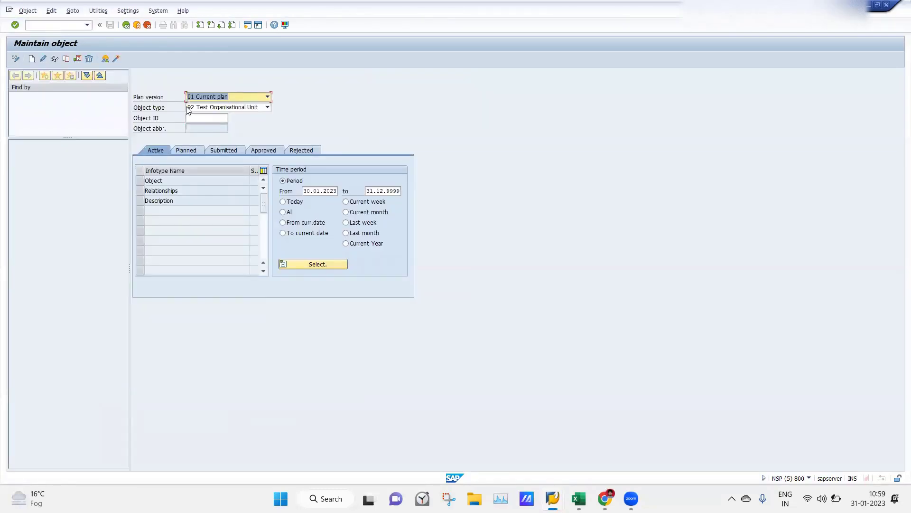
# Step: Create an Object infotype record for object type 92 with TOV1 as both abbreviation and name, and save it
pyautogui.click(193, 117)
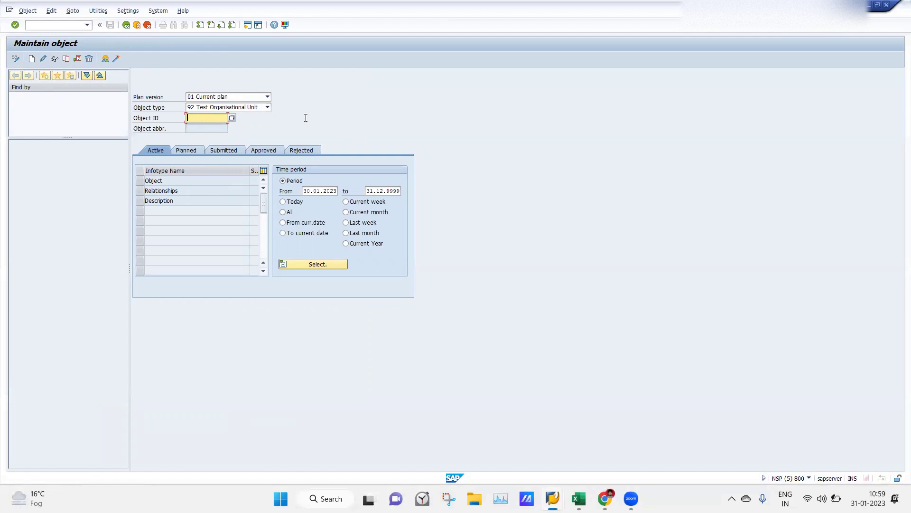
pyautogui.click(139, 182)
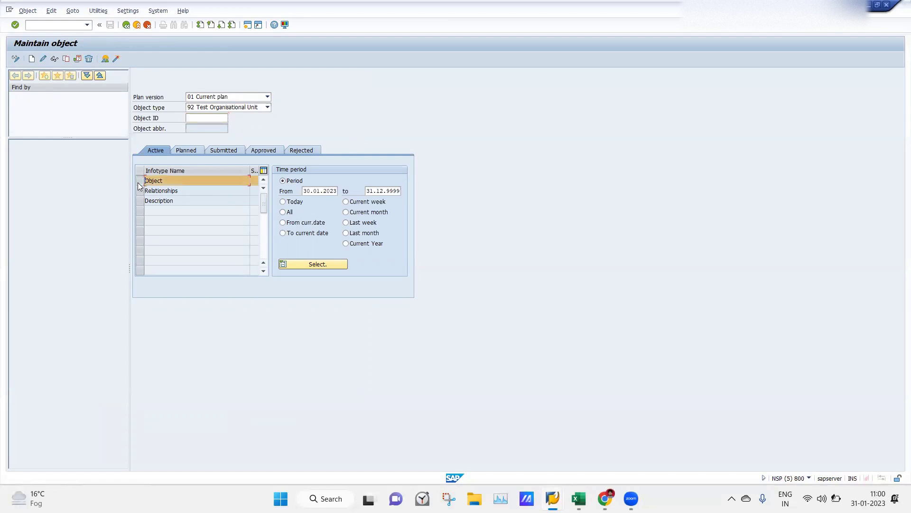
pyautogui.click(32, 59)
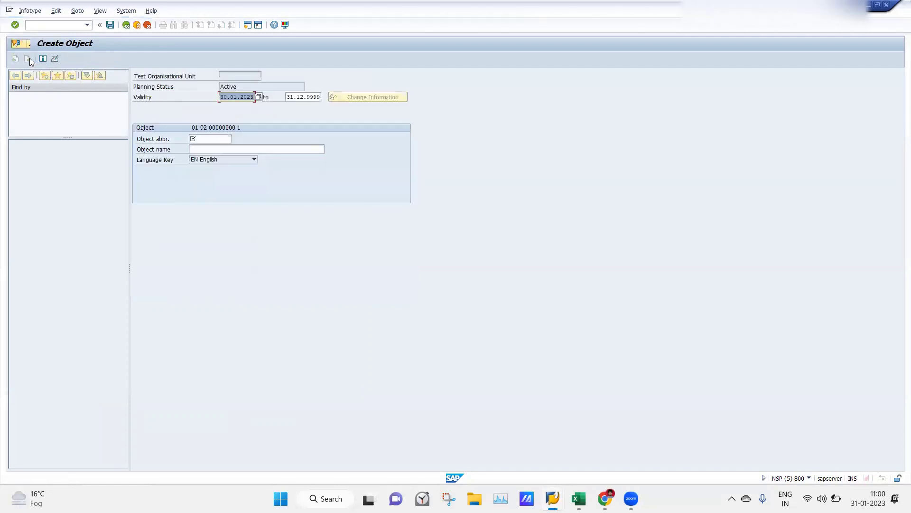
pyautogui.click(213, 139)
pyautogui.write('T')
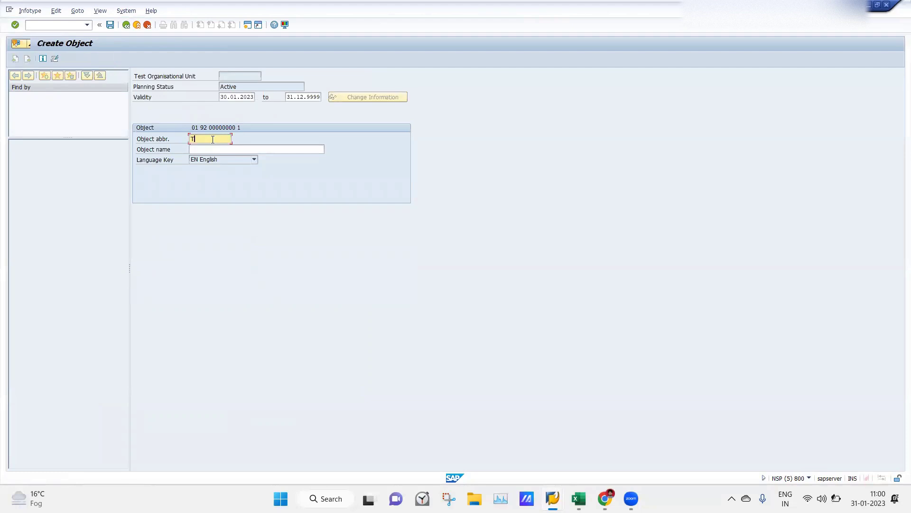
pyautogui.write('OV1')
pyautogui.moveTo(213, 140); pyautogui.dragTo(191, 139)
pyautogui.hotkey('ctrl', 'c')
pyautogui.click(199, 149)
pyautogui.hotkey('ctrl', 'v')
pyautogui.press('Return')
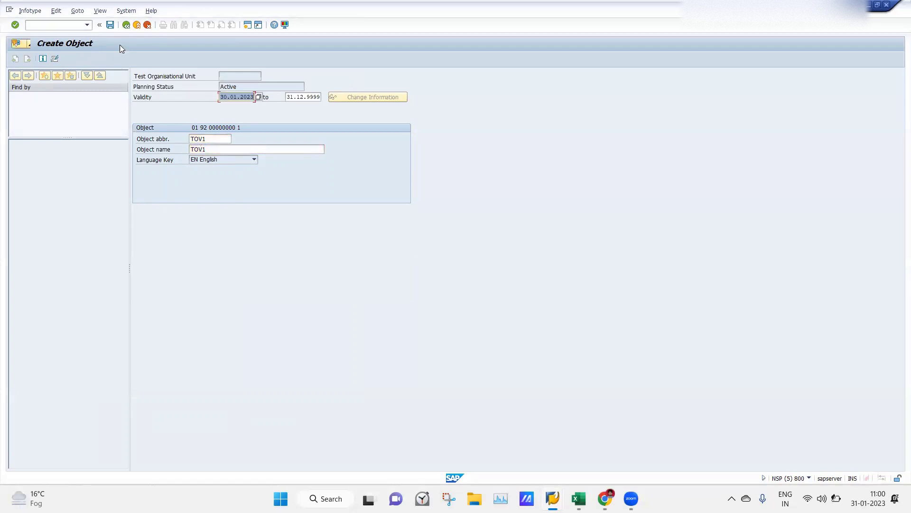
pyautogui.click(110, 24)
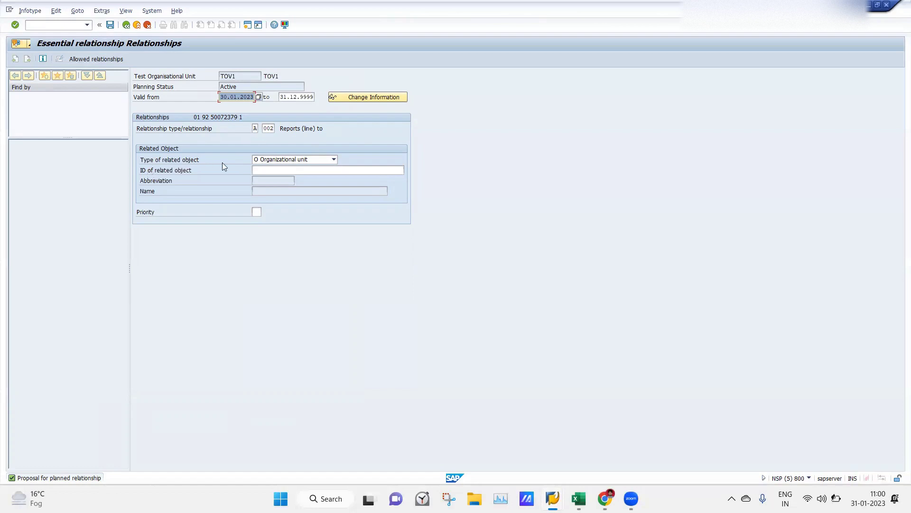
# Step: Relate TOV1 to organizational unit IBM (50008557) in the essential relationship A 002, and save the record
pyautogui.click(272, 169)
pyautogui.click(271, 169)
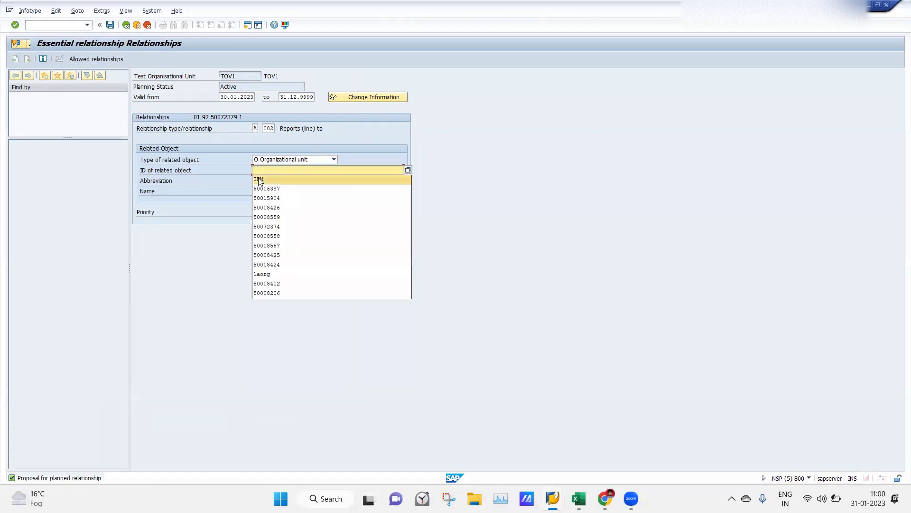
pyautogui.click(258, 178)
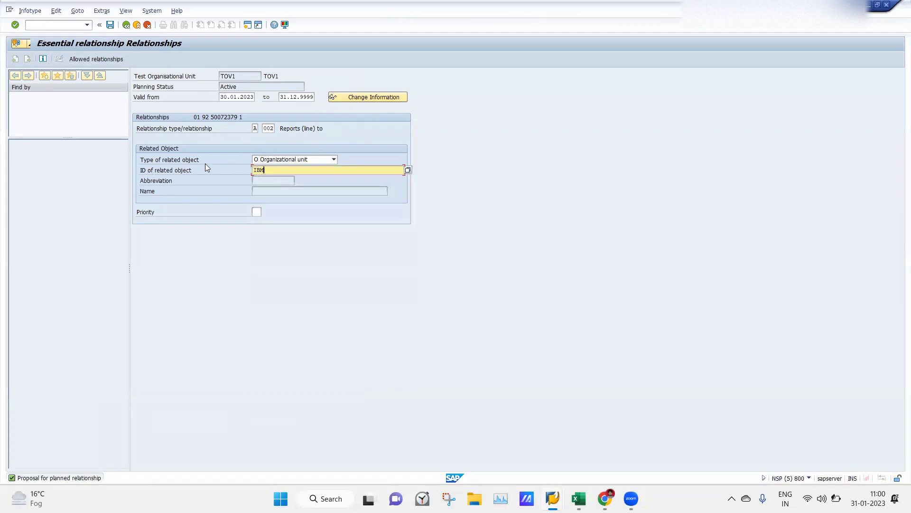
pyautogui.press('Return')
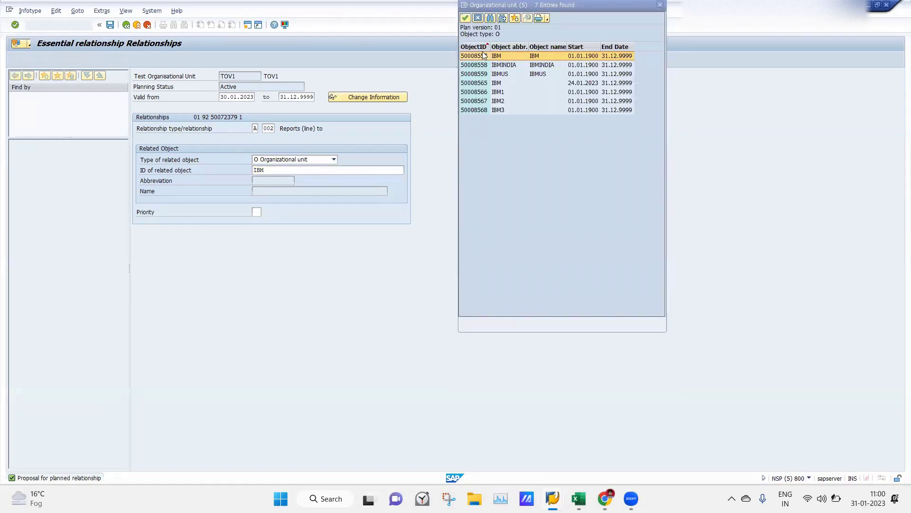
pyautogui.click(474, 56)
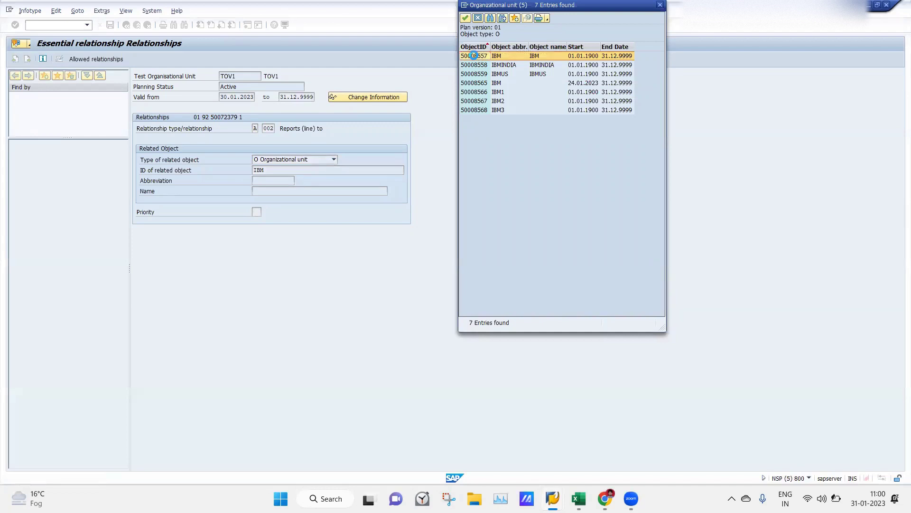
pyautogui.doubleClick(474, 55)
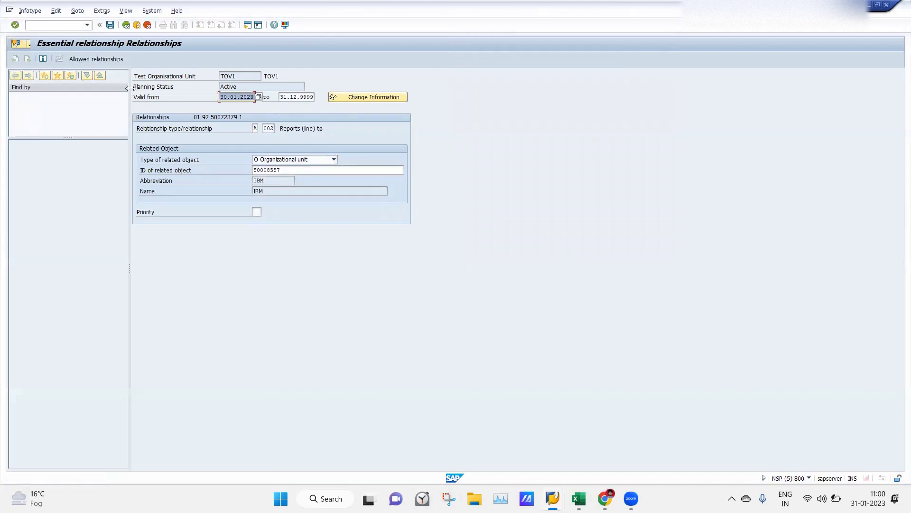
pyautogui.click(110, 25)
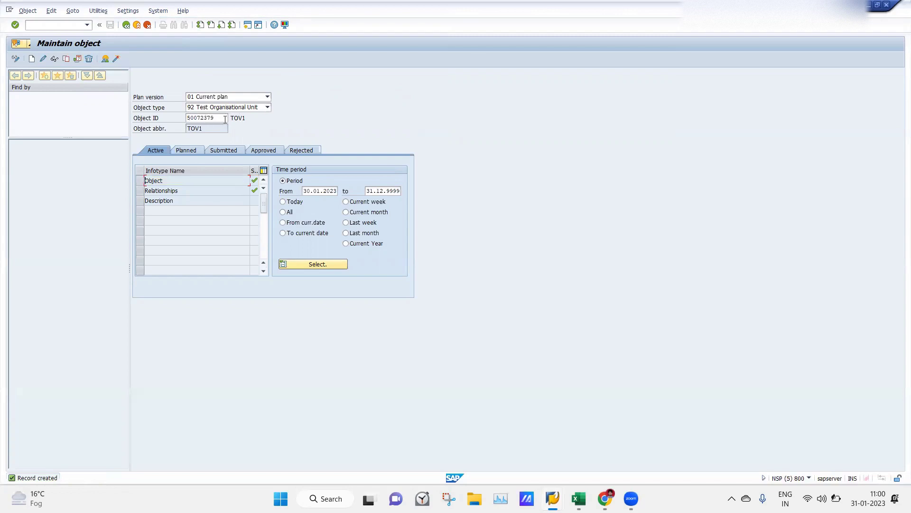
pyautogui.moveTo(225, 119); pyautogui.dragTo(177, 125)
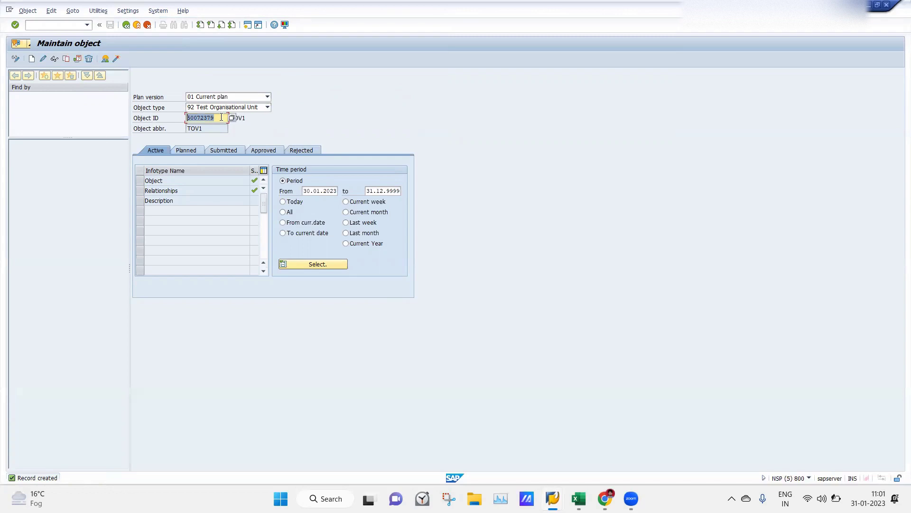
# Step: Review the custom object configuration notes in J65:J68 in Excel, and switch to the SAP Maintain object window with the blank object ID
pyautogui.click(579, 498)
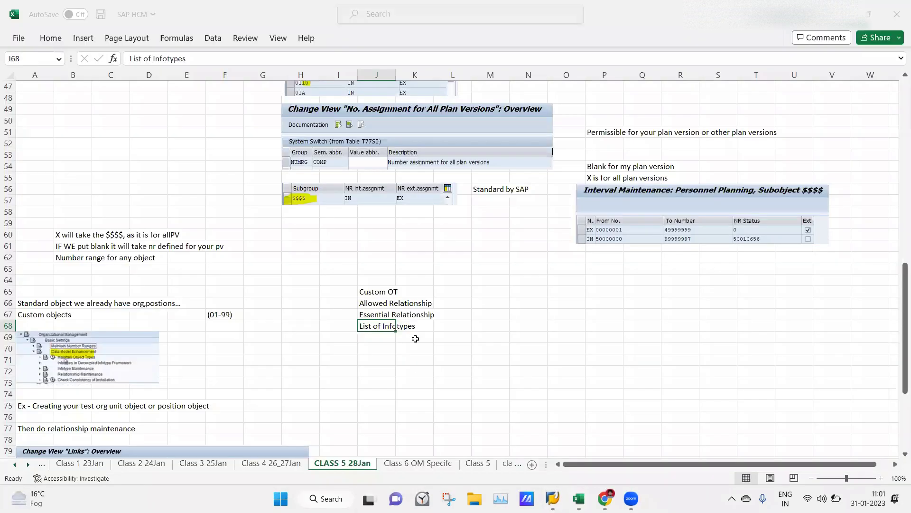
pyautogui.click(381, 288)
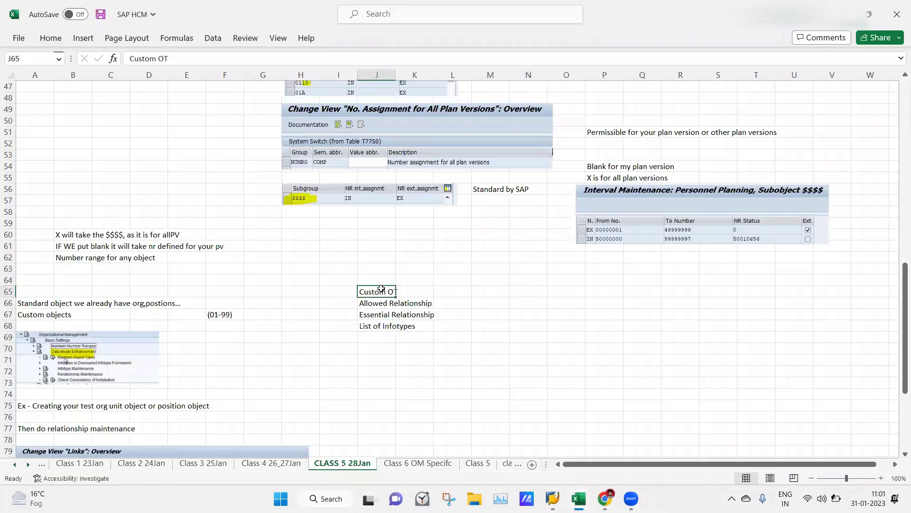
pyautogui.press('Down')
pyautogui.press('Down')
pyautogui.press('Down')
pyautogui.press('Down')
pyautogui.press('Up')
pyautogui.press('Up')
pyautogui.press('Up')
pyautogui.press('Up')
pyautogui.press('Up')
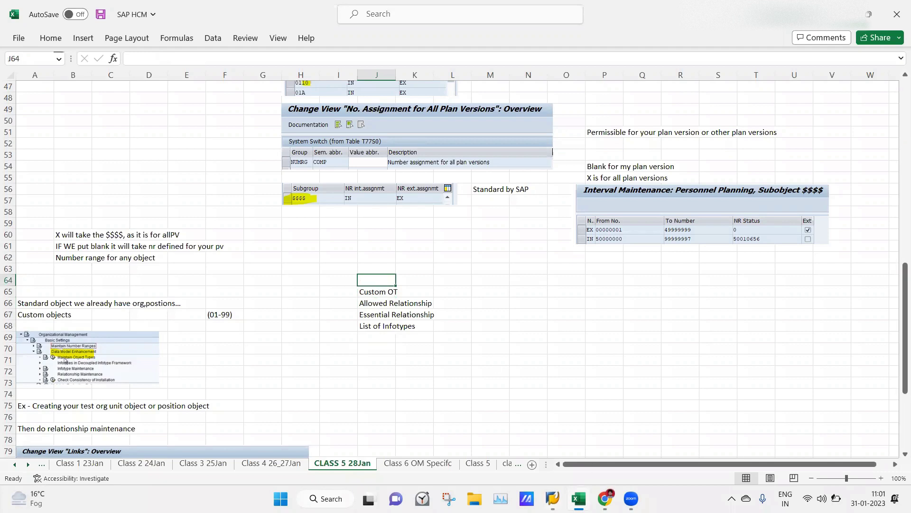
pyautogui.click(552, 498)
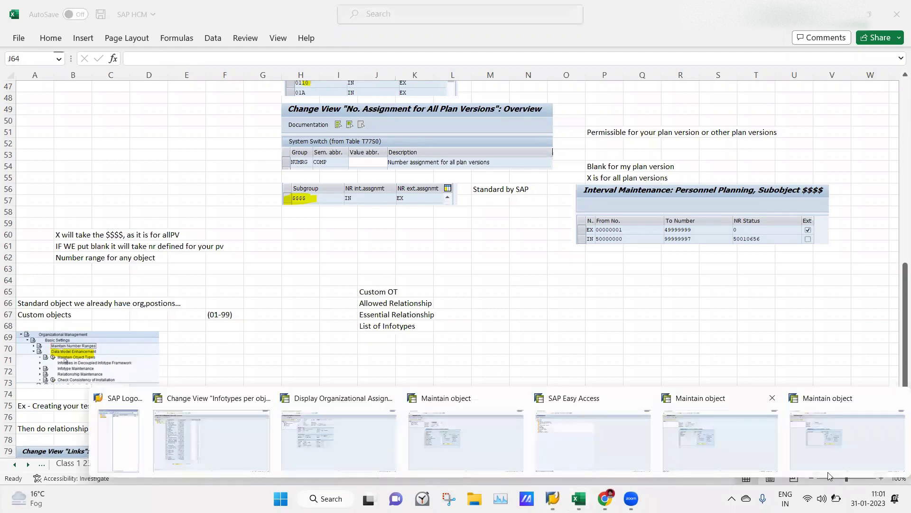
pyautogui.click(831, 457)
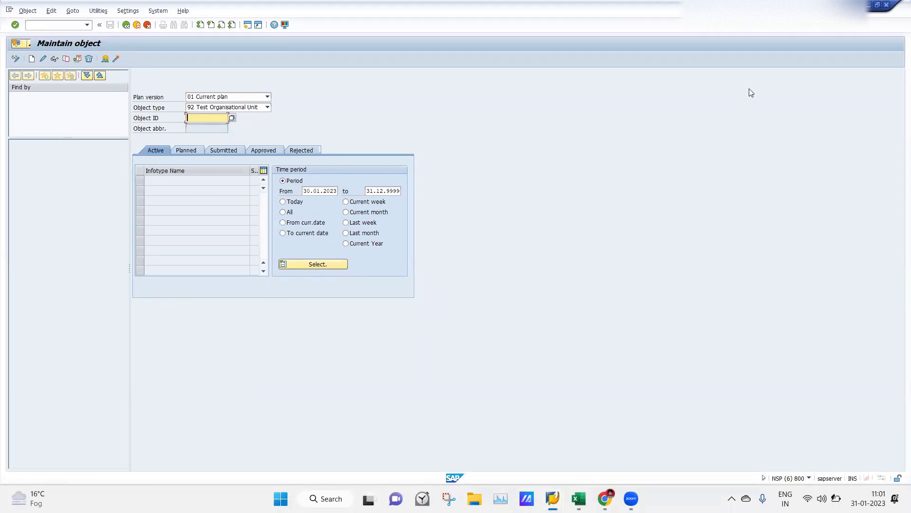
# Step: Close both Maintain object sessions for object type 92, the one with the blank object ID and the one showing TOV1
pyautogui.click(52, 27)
pyautogui.click(9, 11)
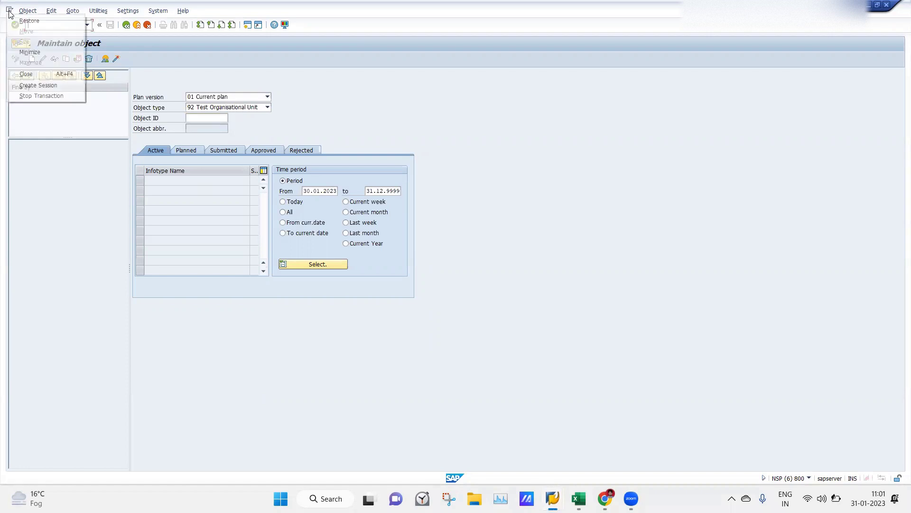
pyautogui.click(26, 74)
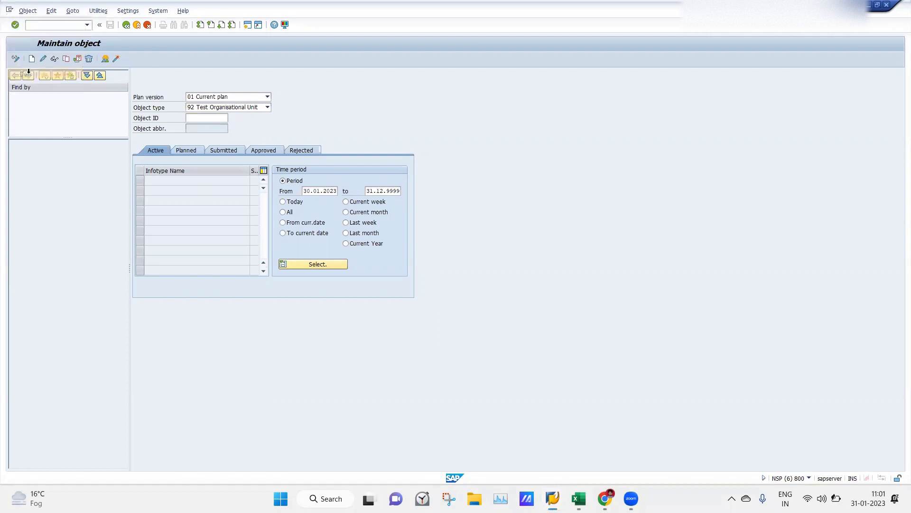
pyautogui.click(552, 498)
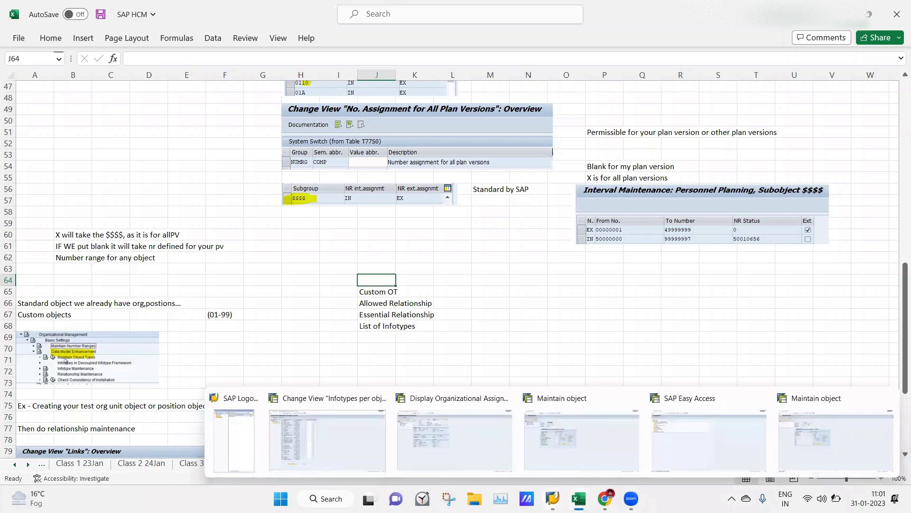
pyautogui.click(796, 422)
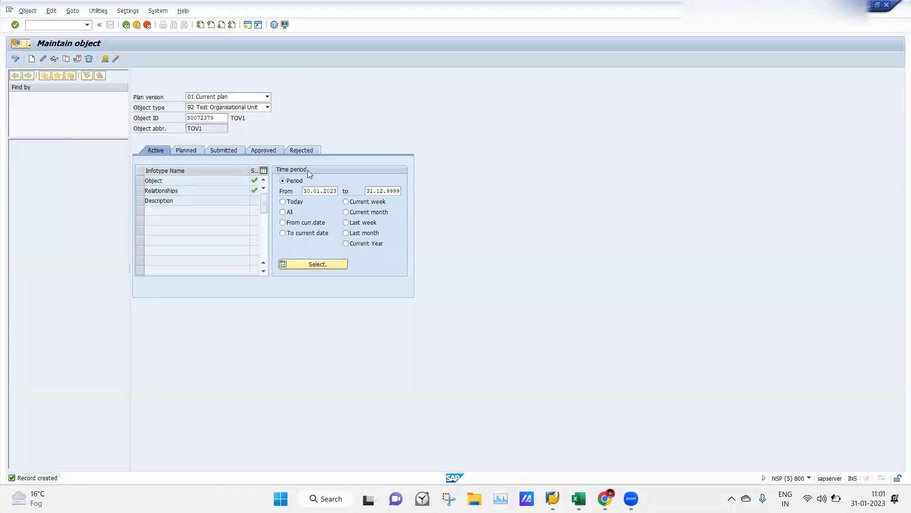
pyautogui.click(10, 10)
pyautogui.click(33, 75)
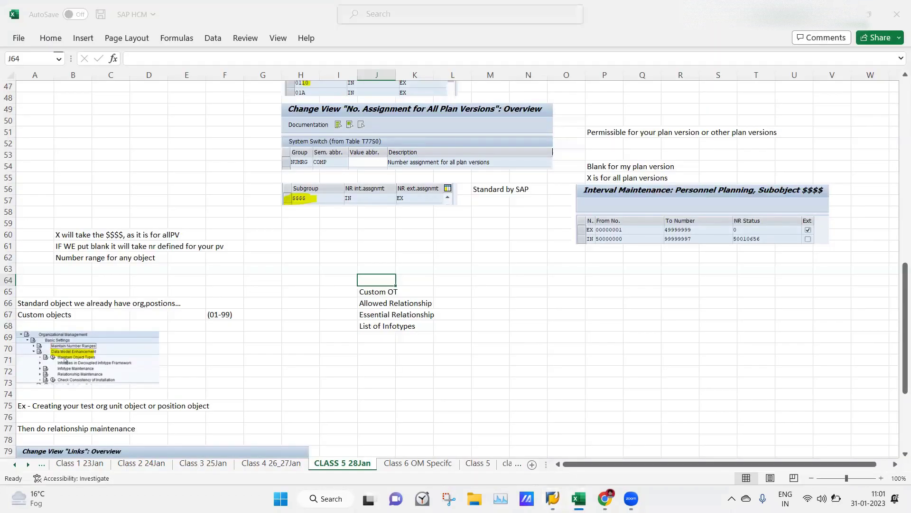
# Step: Switch to the Maintain object session showing organizational unit IBM and start the Organization and Staffing Display transaction from it
pyautogui.moveTo(552, 498)
pyautogui.click(620, 446)
pyautogui.click(48, 25)
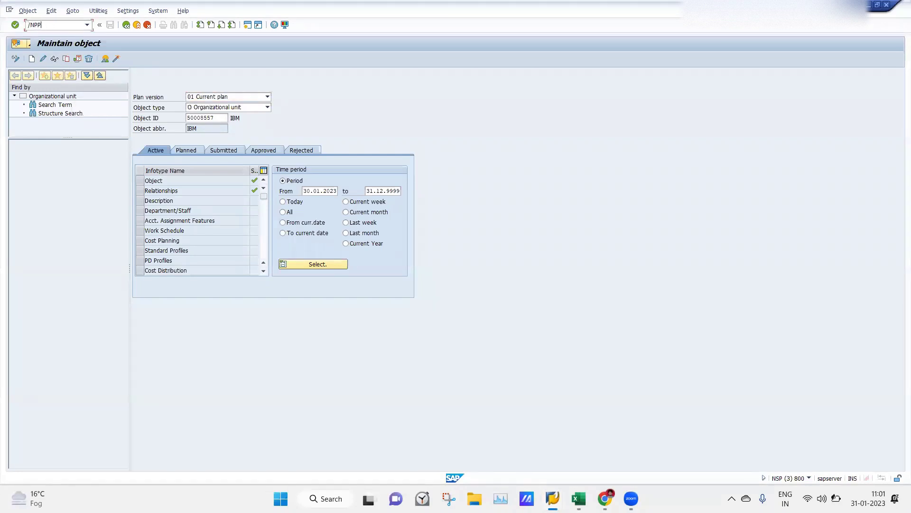
pyautogui.write('/NPPOS')
pyautogui.press('Return')
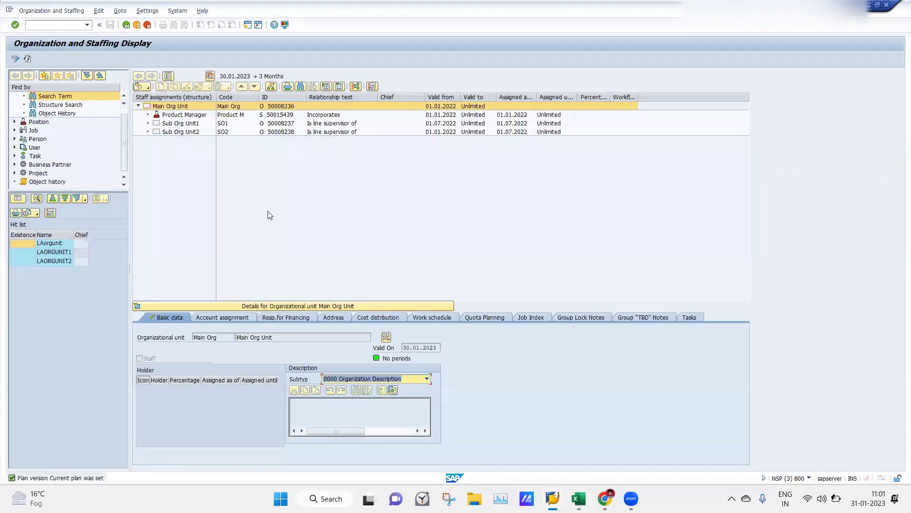
# Step: Search the organizational units for the name TOV1 and collapse the details area of Main Org Unit
pyautogui.click(59, 100)
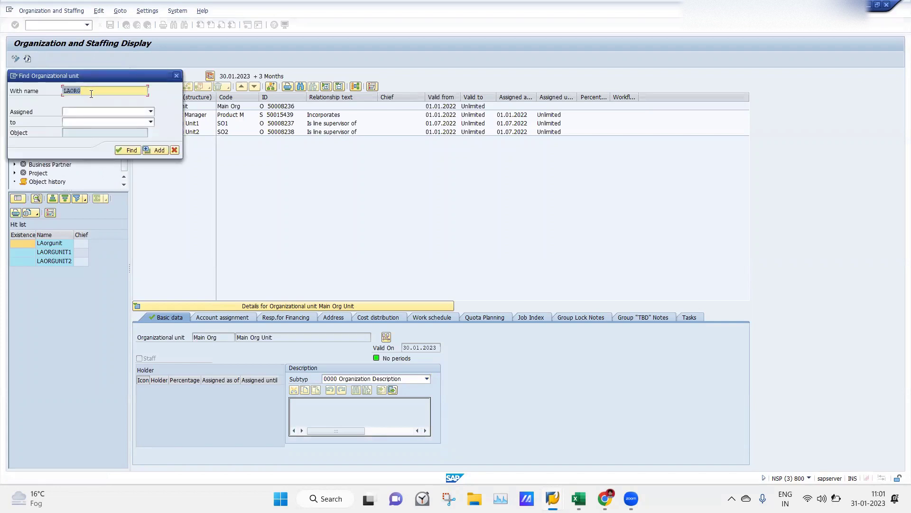
pyautogui.write('TOV1')
pyautogui.press('Return')
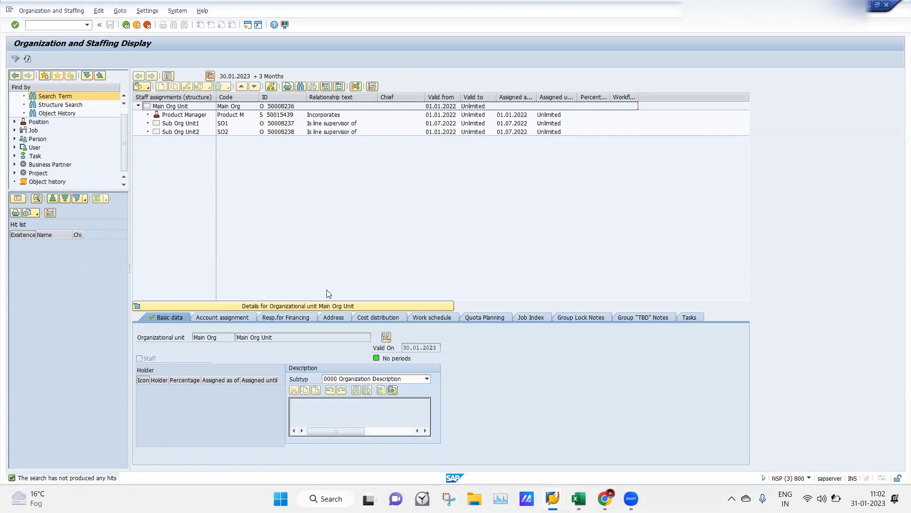
pyautogui.click(317, 306)
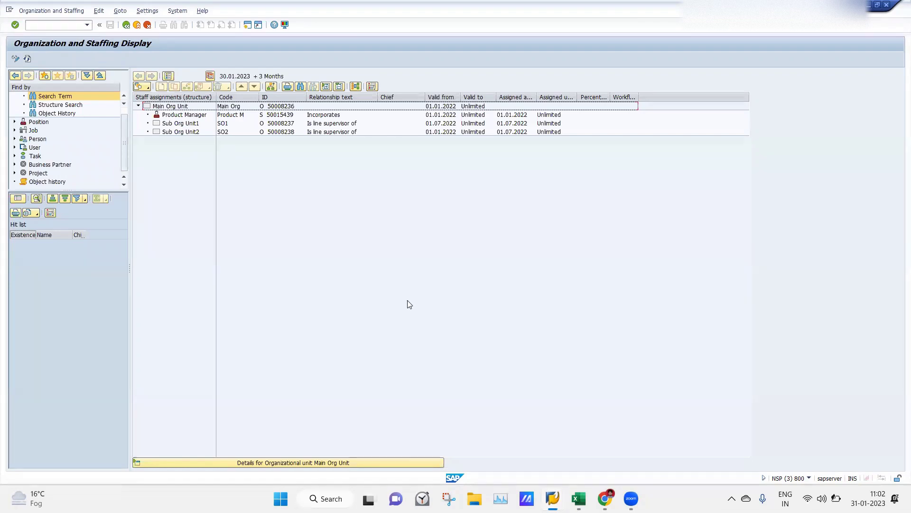
# Step: Switch to the SAP Easy Access session and open the Maintain object transaction for object type 92
pyautogui.moveTo(546, 493)
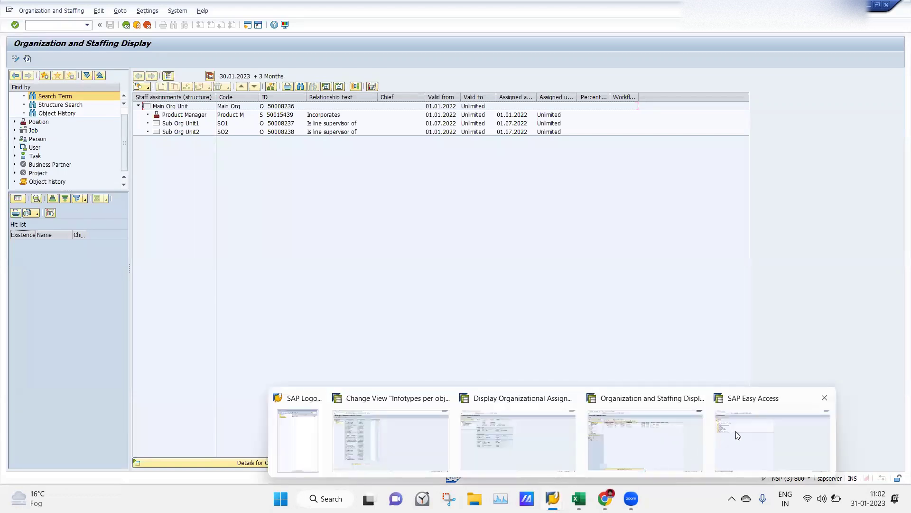
pyautogui.click(508, 446)
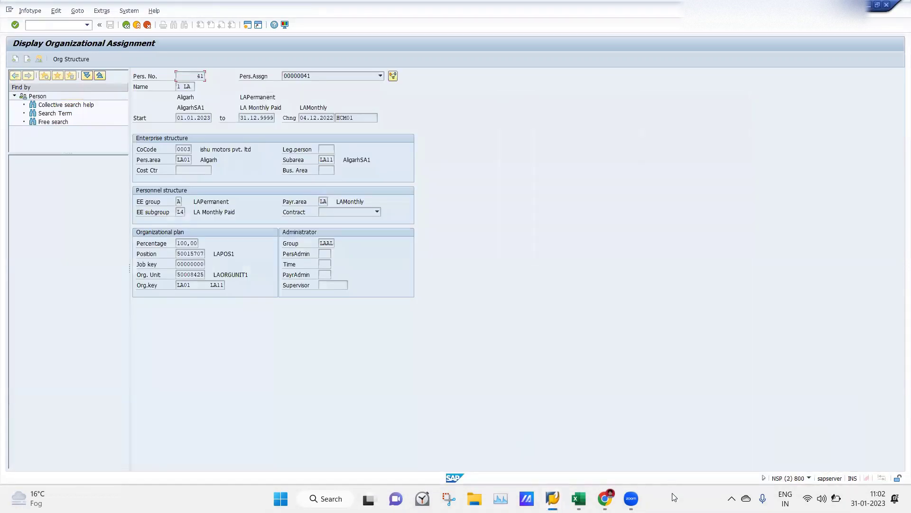
pyautogui.moveTo(551, 496)
pyautogui.hotkey('alt', 'Tab')
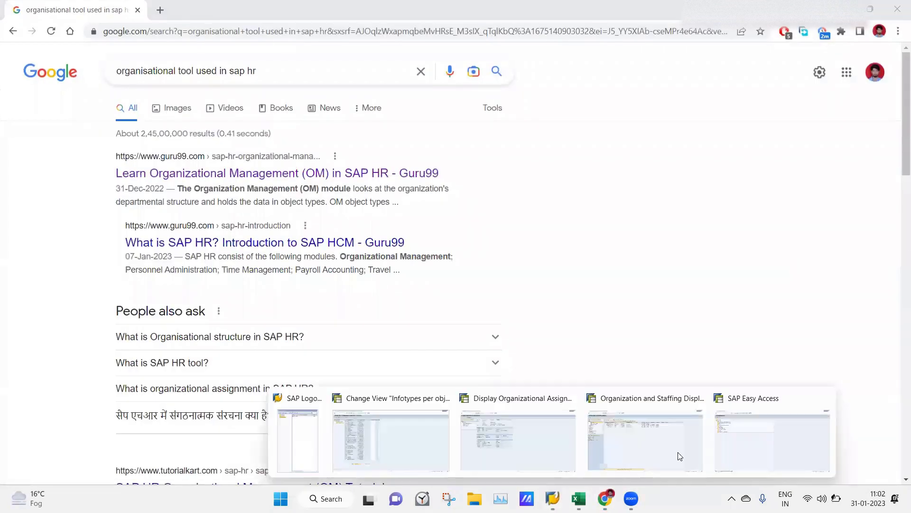
pyautogui.click(773, 427)
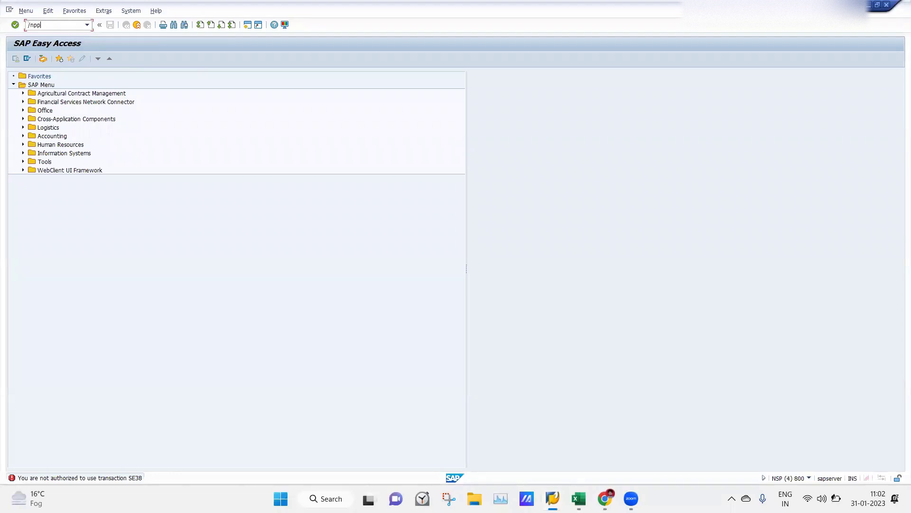
pyautogui.press('Return')
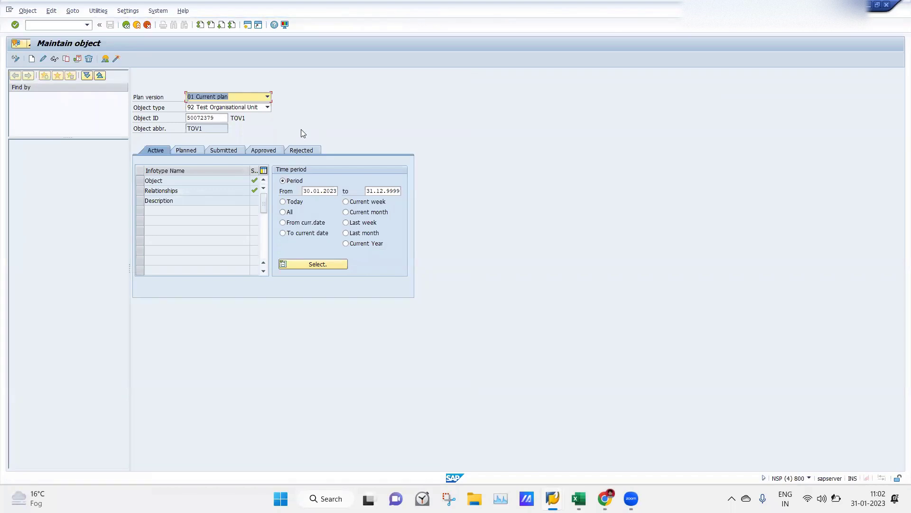
# Step: Return to Organization and Staffing Display, find organizational unit IBM, open its 50008557 structure, and collapse the details area
pyautogui.moveTo(552, 499)
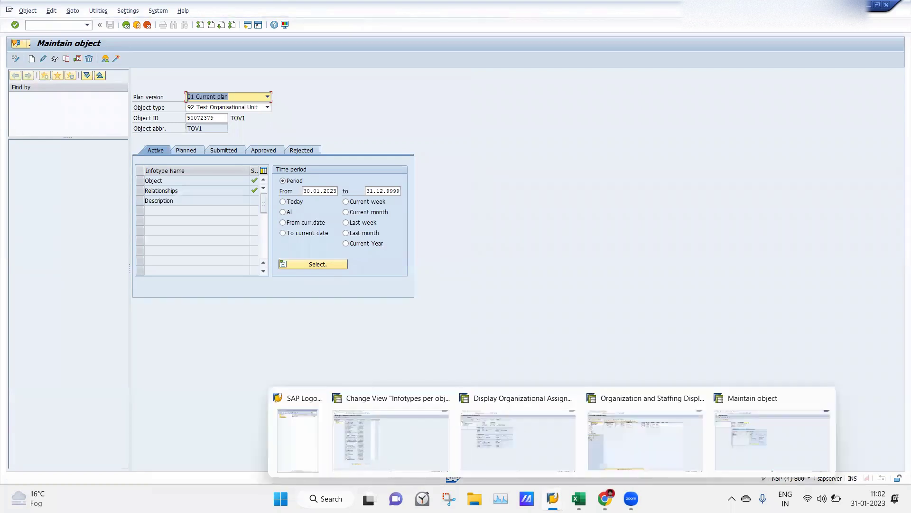
pyautogui.click(654, 446)
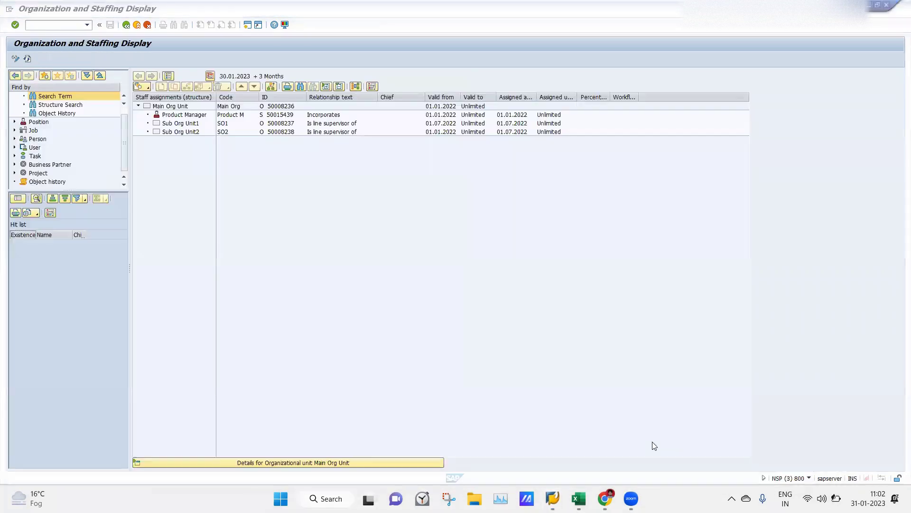
pyautogui.doubleClick(59, 96)
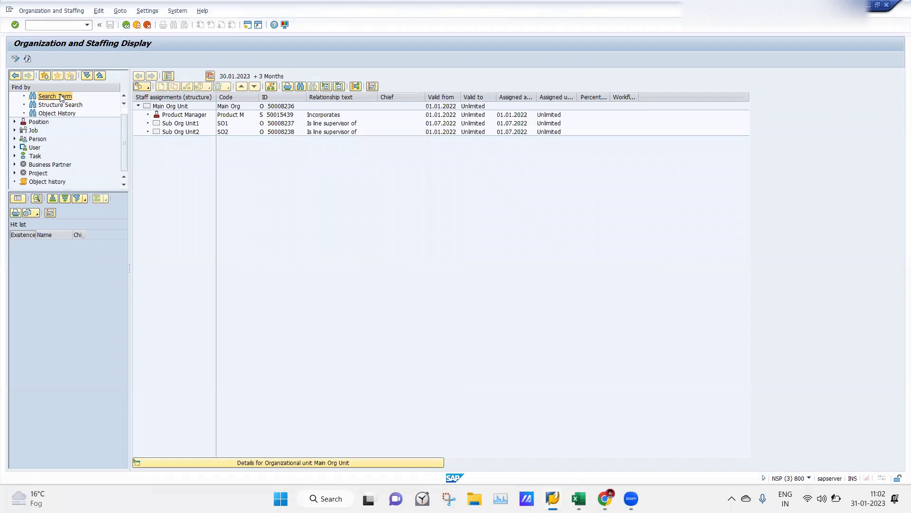
pyautogui.write('IBM')
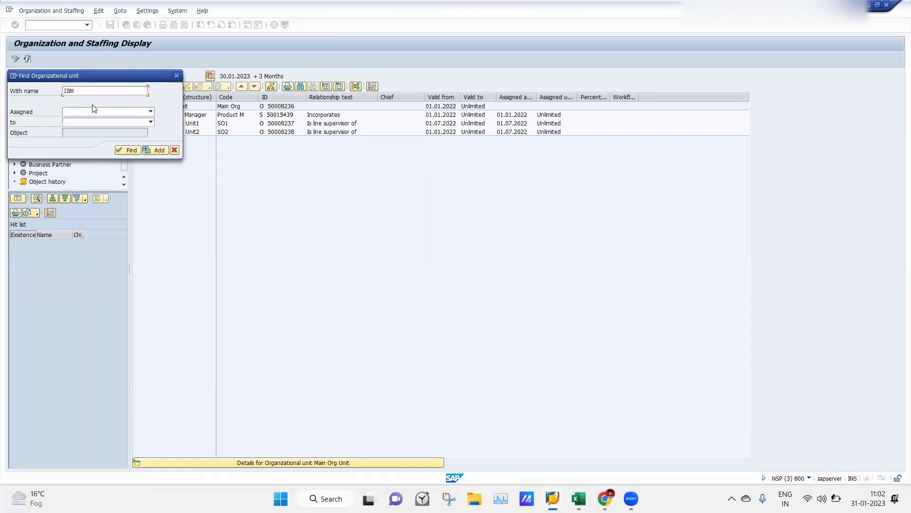
pyautogui.press('Return')
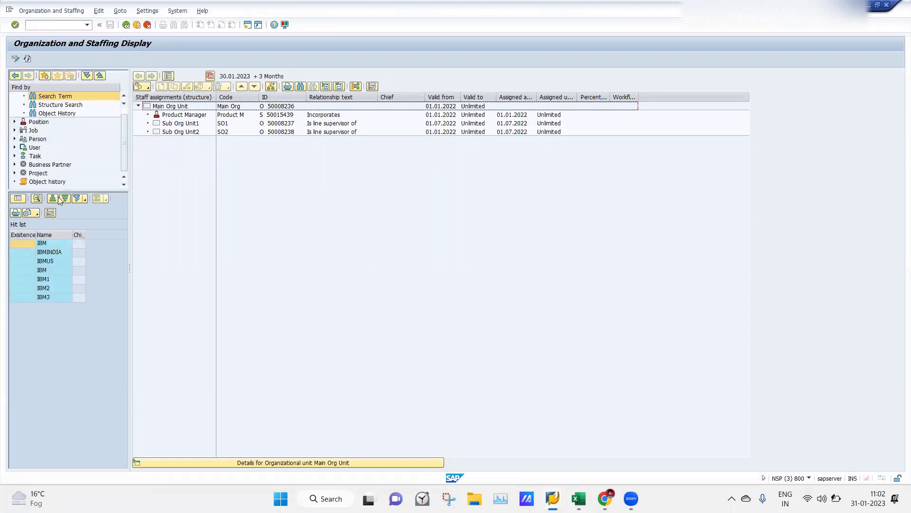
pyautogui.doubleClick(42, 244)
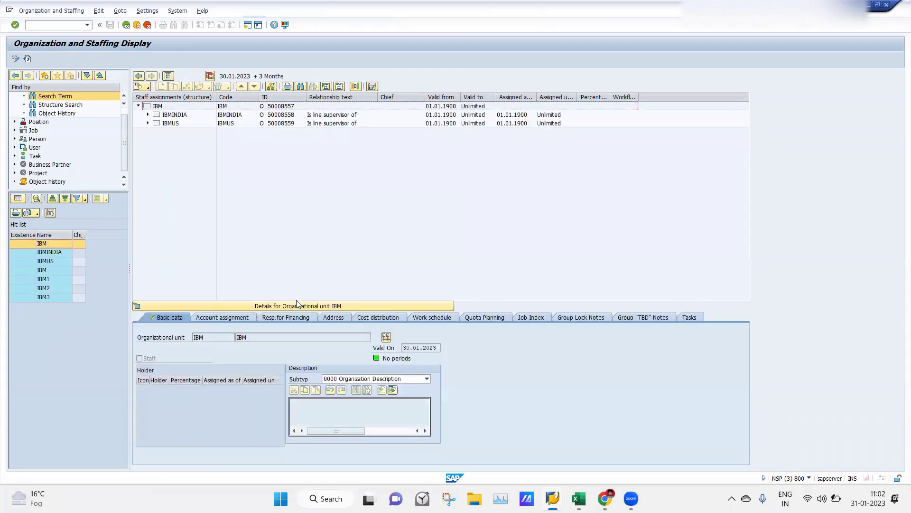
pyautogui.click(297, 305)
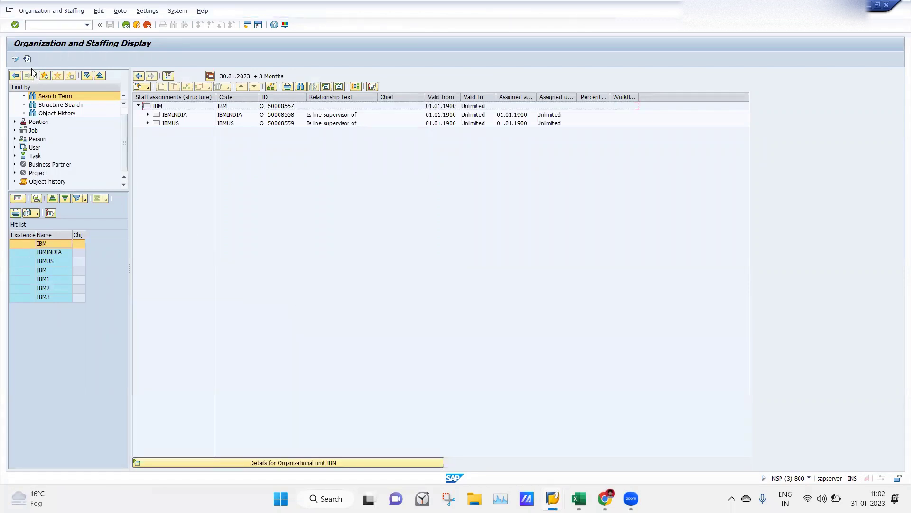
# Step: Switch IBM's organization and staffing view to change mode, and check its staff assignments as a list and as a structure
pyautogui.click(16, 60)
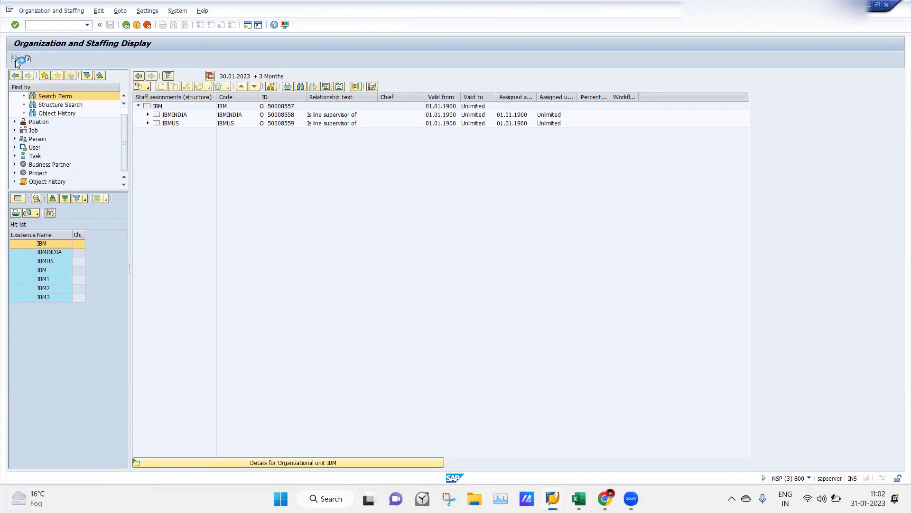
pyautogui.click(147, 87)
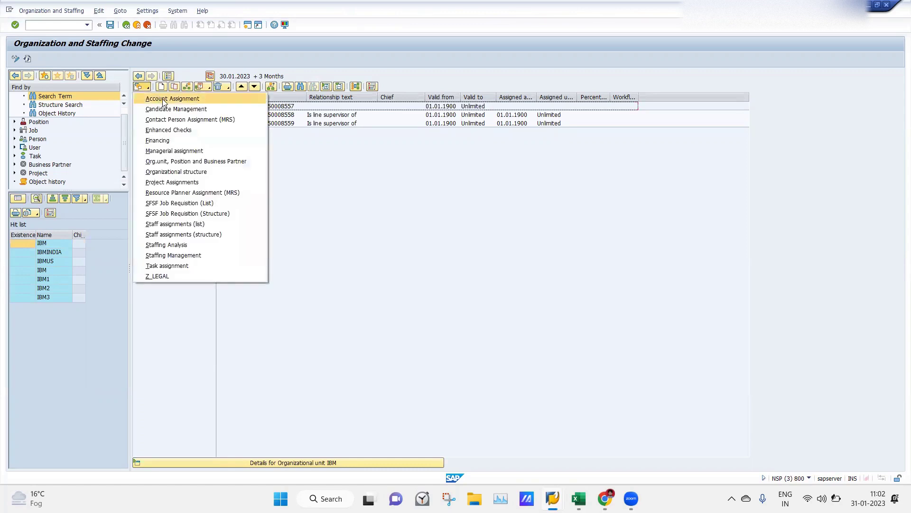
pyautogui.click(171, 224)
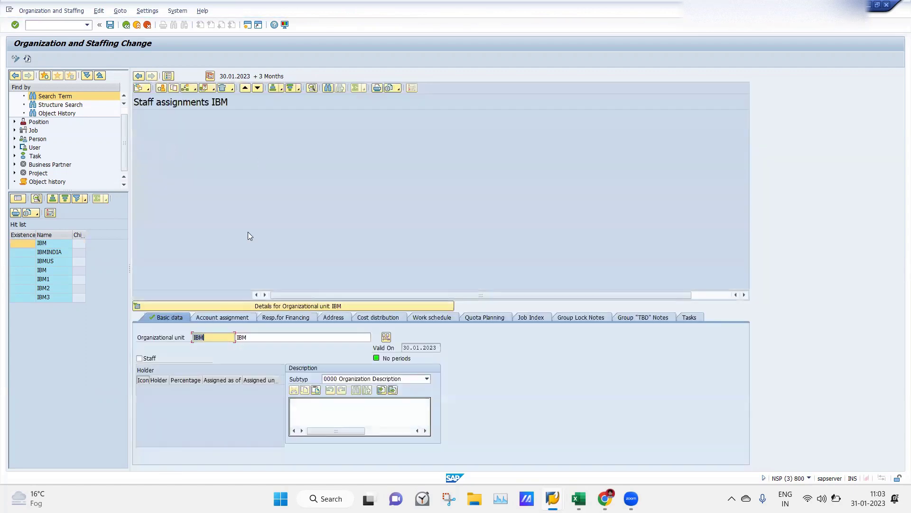
pyautogui.click(146, 91)
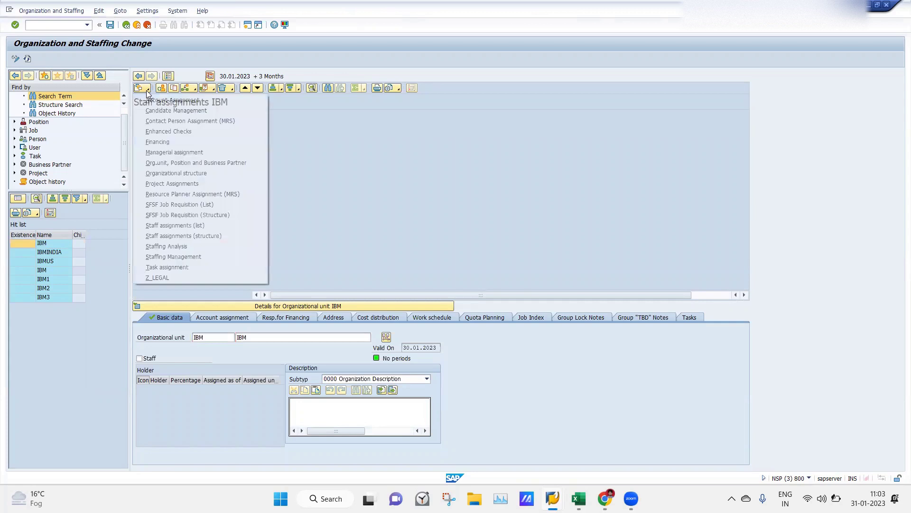
pyautogui.click(163, 235)
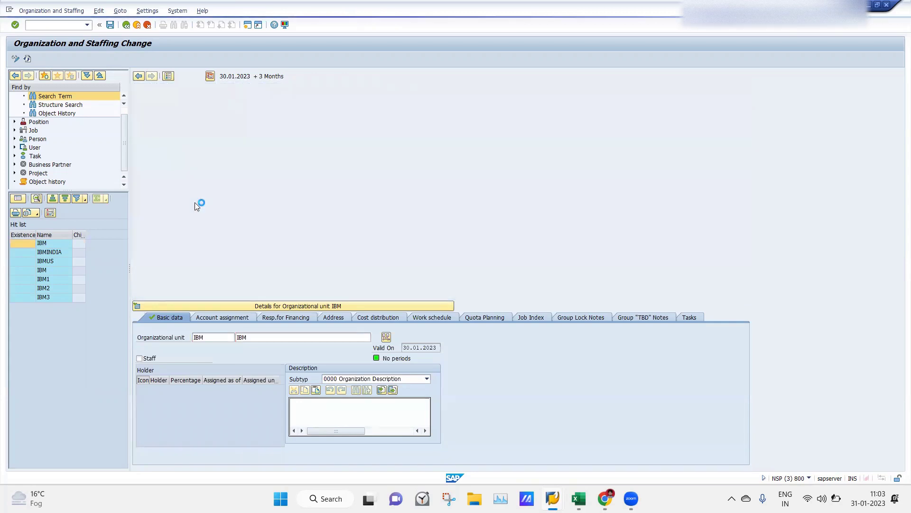
pyautogui.click(320, 305)
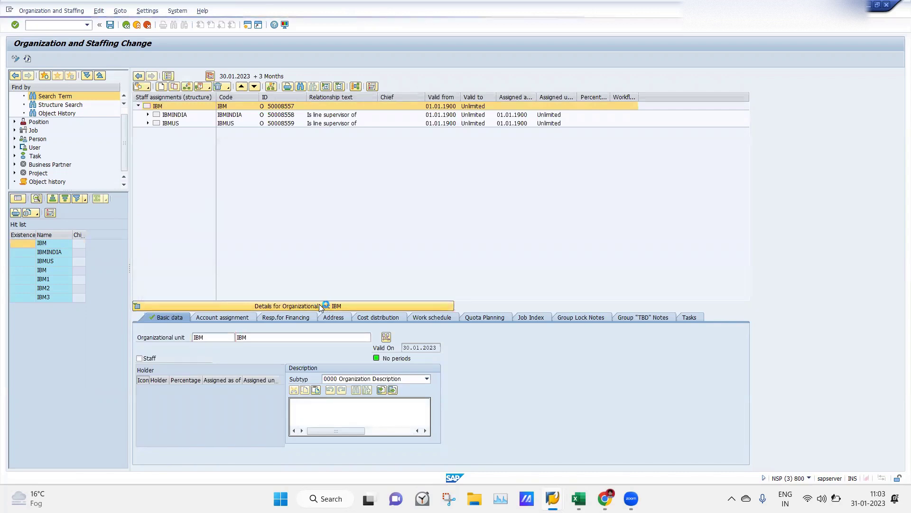
# Step: Display the Staffing Analysis view for IBM and expand the IBMINDIA and IBMUS units
pyautogui.click(147, 88)
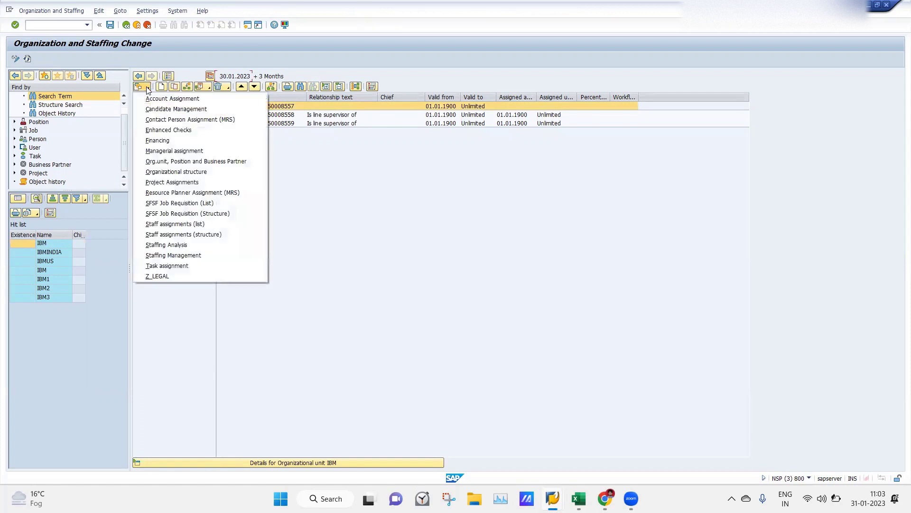
pyautogui.click(175, 246)
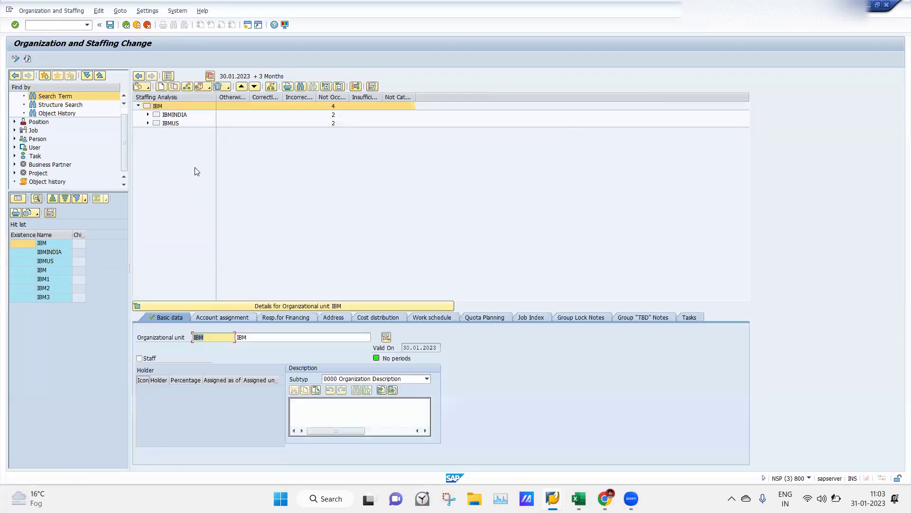
pyautogui.click(147, 115)
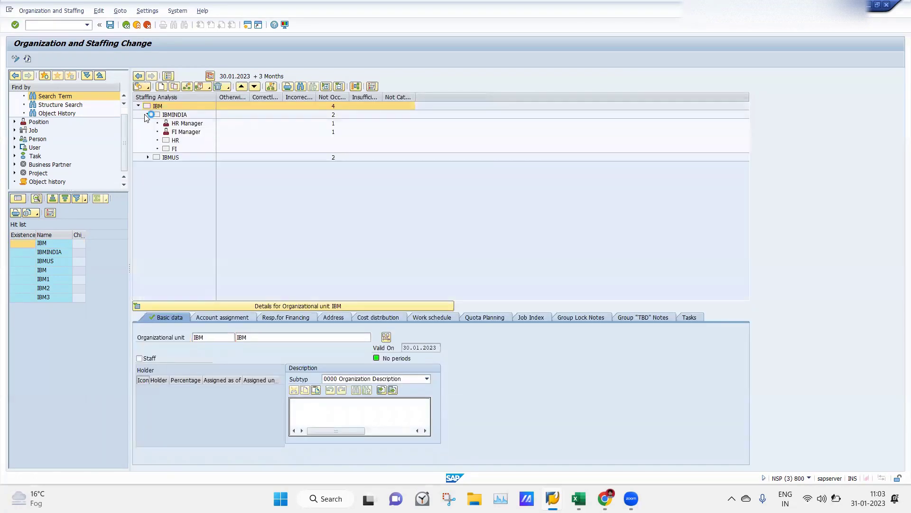
pyautogui.click(148, 158)
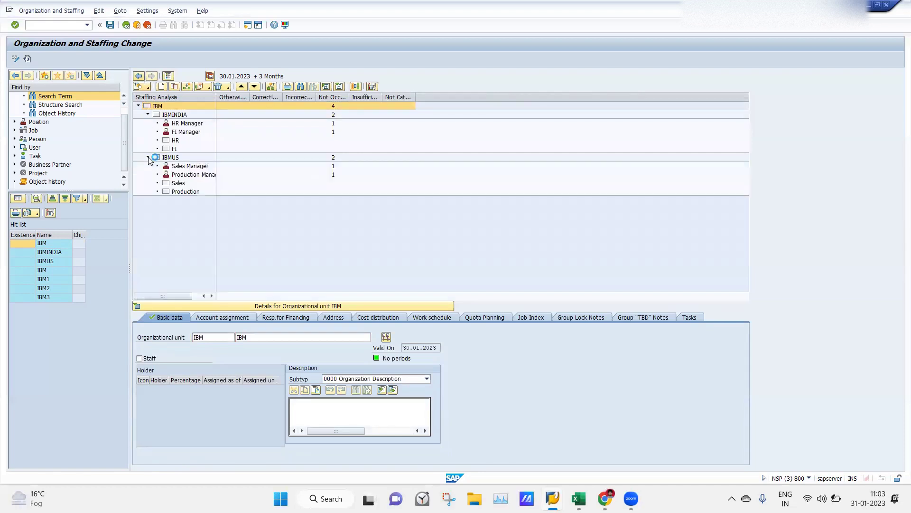
# Step: Look through the views that can be reached from the IBM root unit, and leave the list without choosing one
pyautogui.click(157, 106)
pyautogui.rightClick(157, 106)
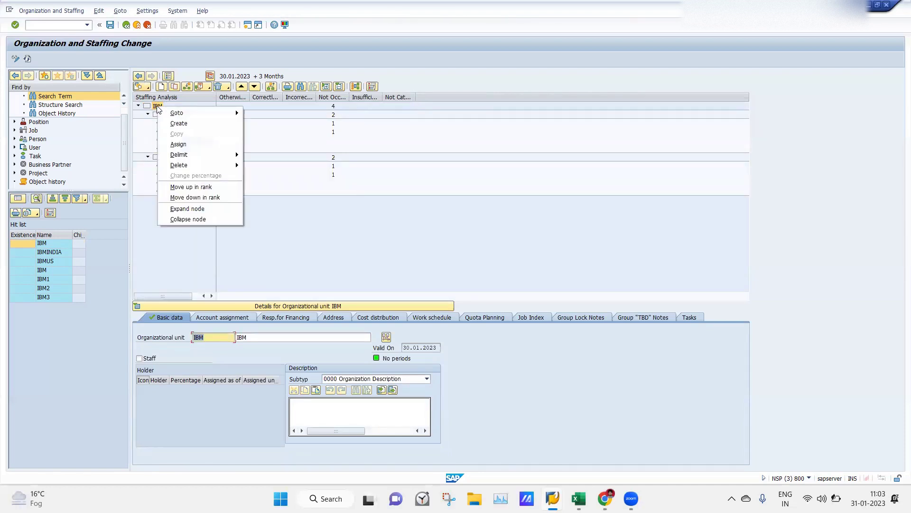
pyautogui.click(207, 116)
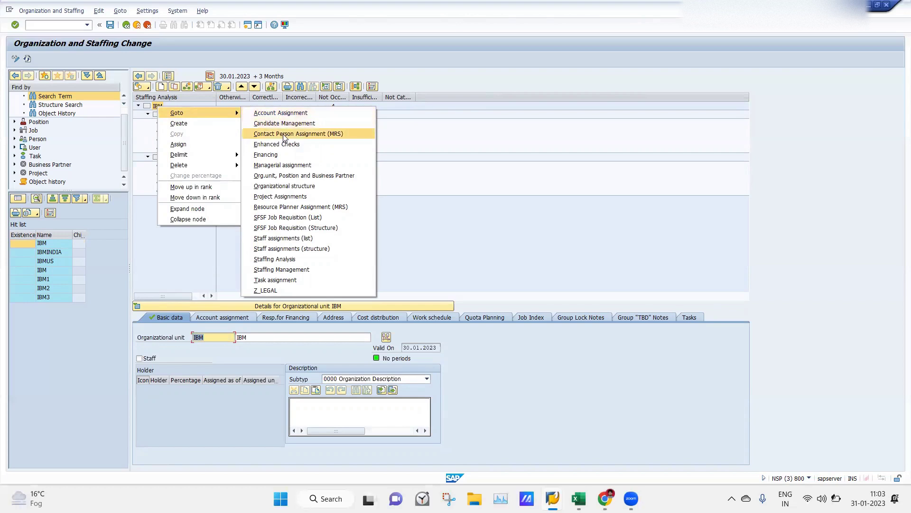
pyautogui.click(599, 152)
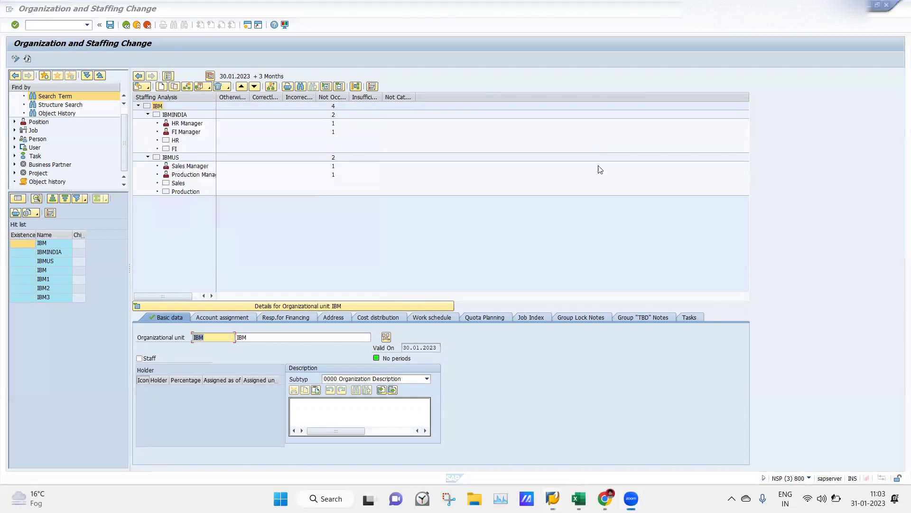
# Step: Switch the IBM unit from the staffing analysis to the Organizational structure view
pyautogui.rightClick(161, 107)
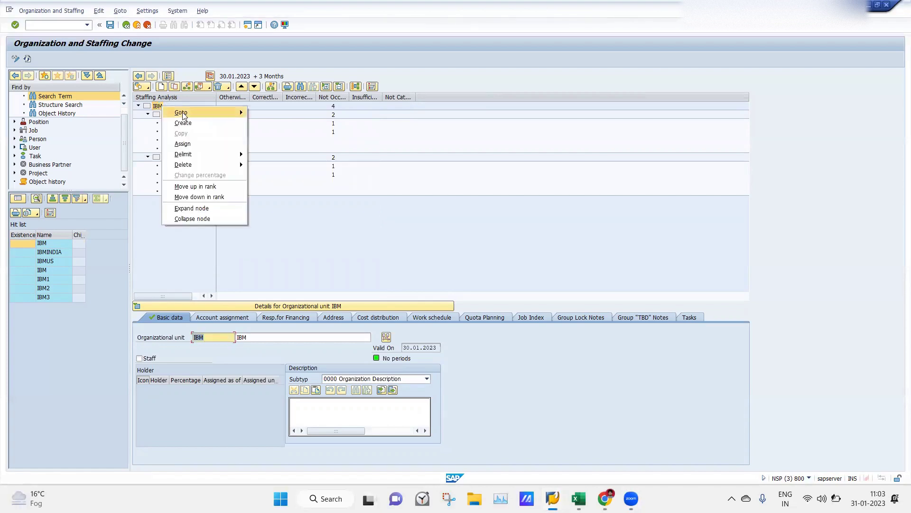
pyautogui.moveTo(241, 111)
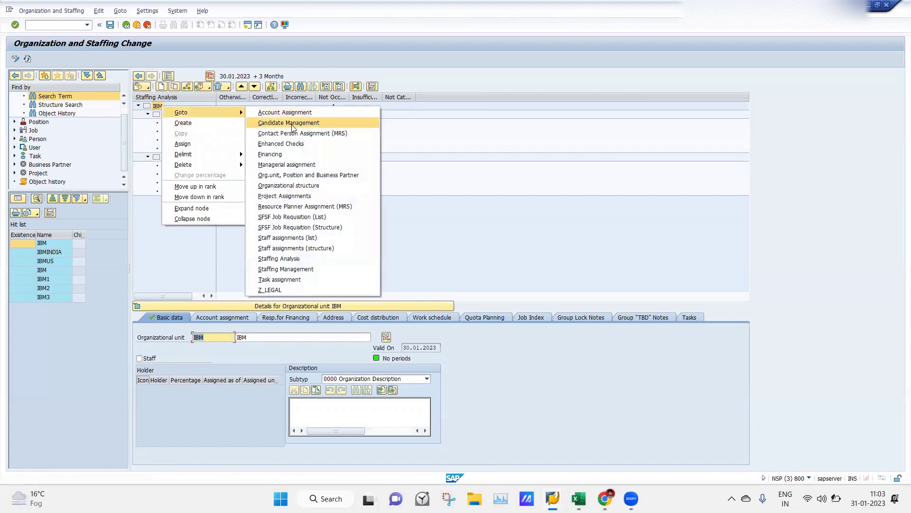
pyautogui.click(291, 187)
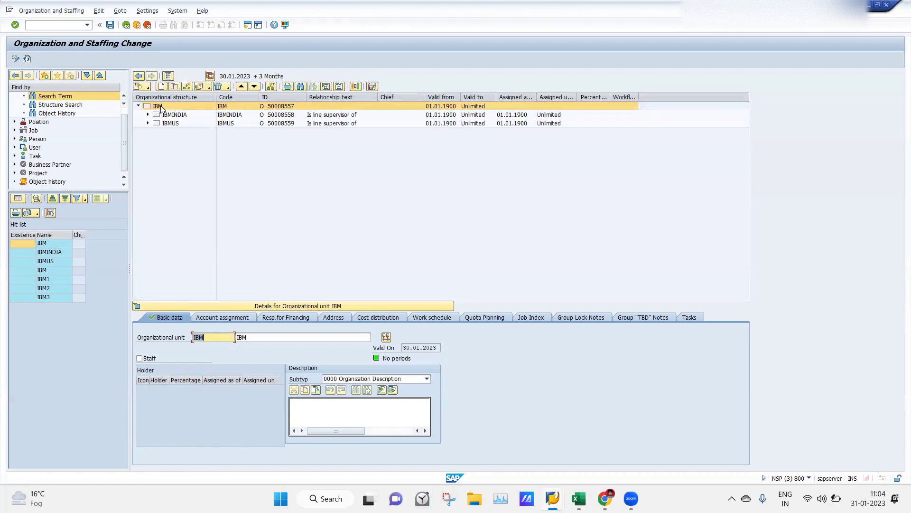
# Step: Return to SAP Easy Access and open Organizational Management's simple maintenance display, PPOS_OLD, in Expert Mode
pyautogui.click(61, 24)
pyautogui.write('/n')
pyautogui.press('Return')
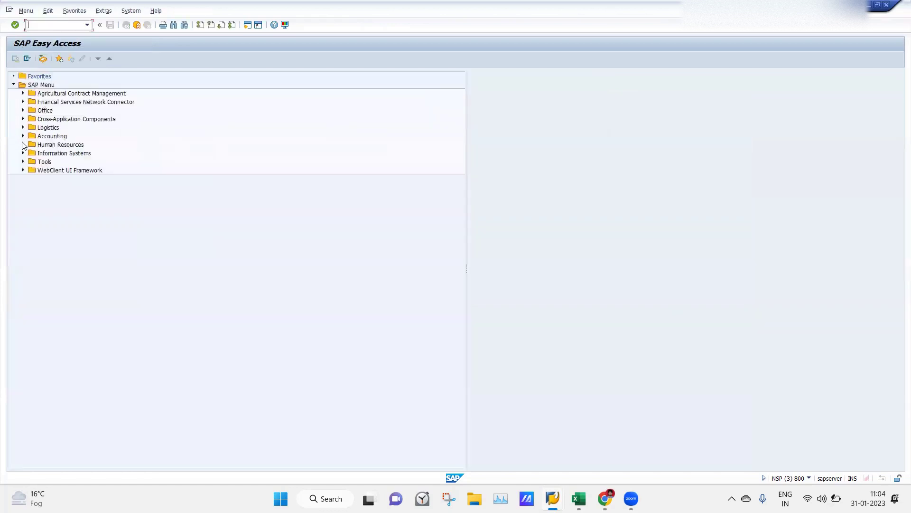
pyautogui.click(23, 145)
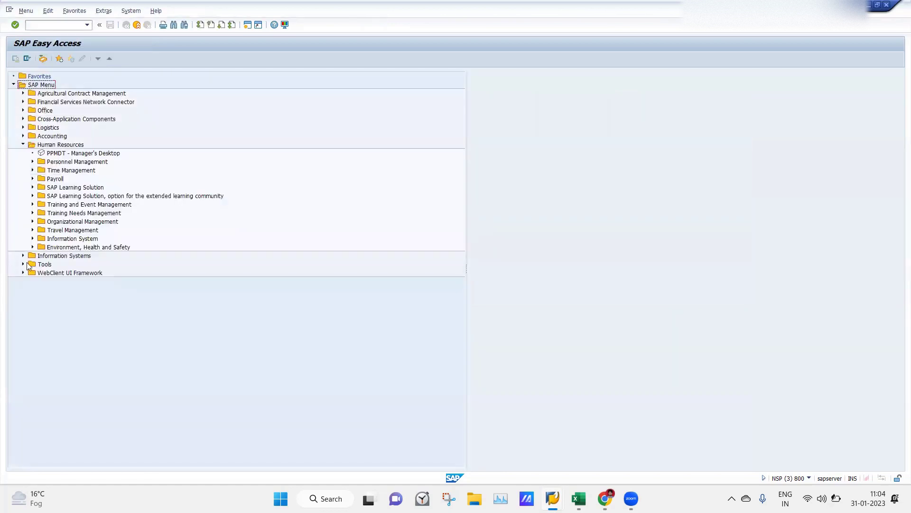
pyautogui.click(33, 222)
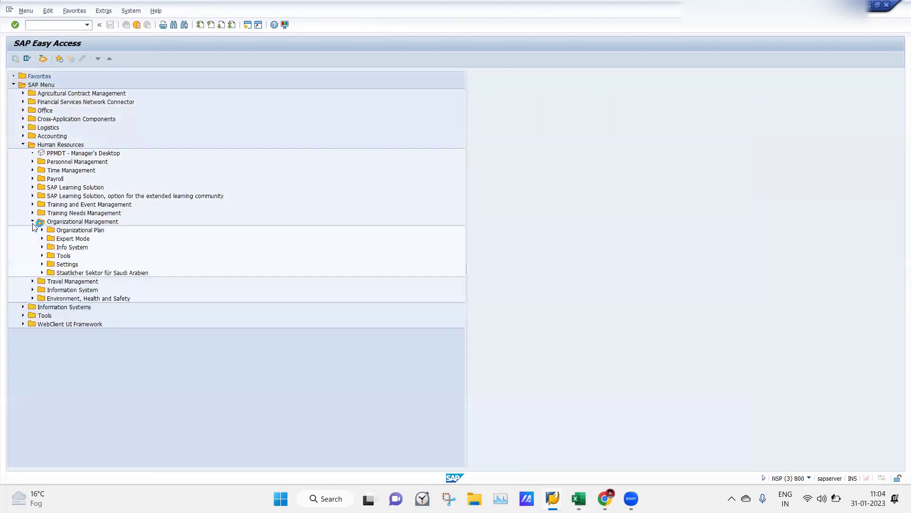
pyautogui.click(42, 231)
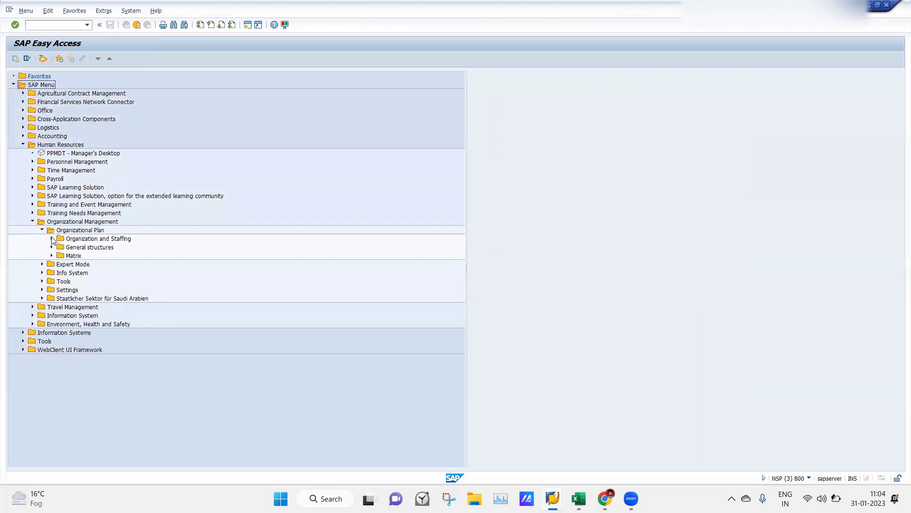
pyautogui.click(52, 239)
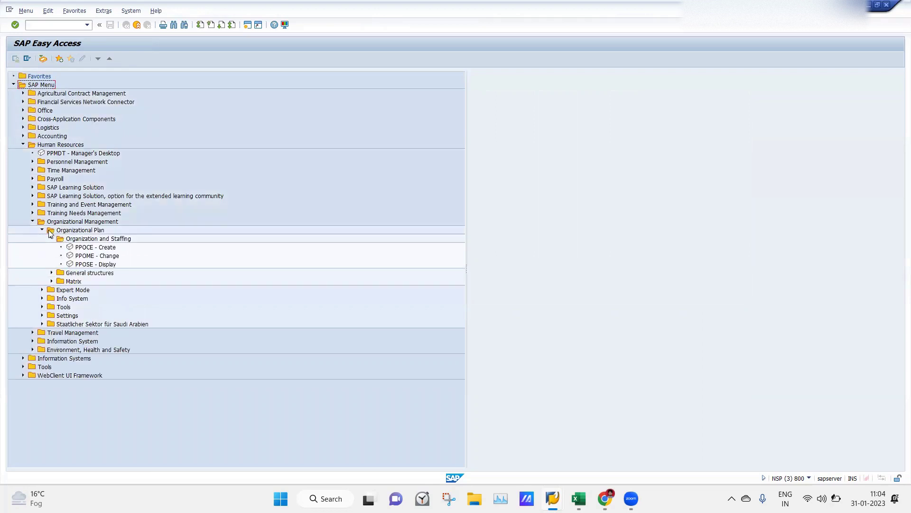
pyautogui.click(43, 290)
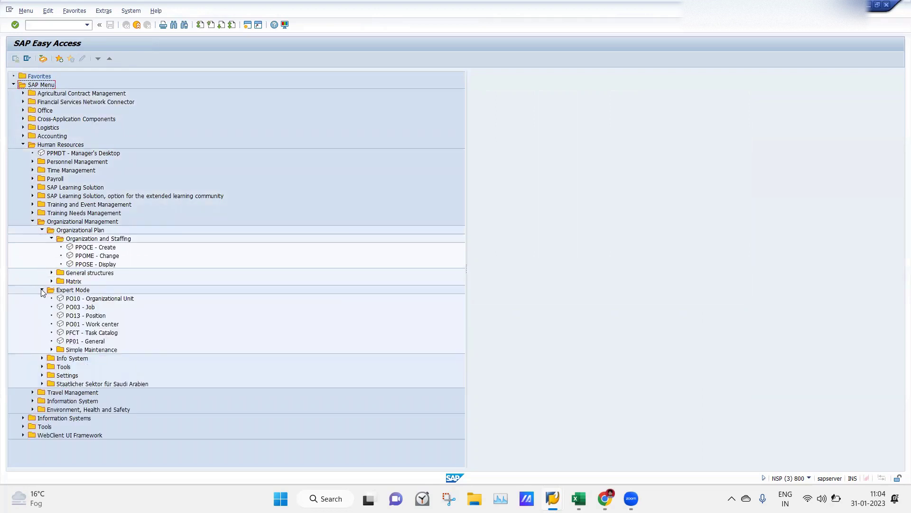
pyautogui.click(52, 350)
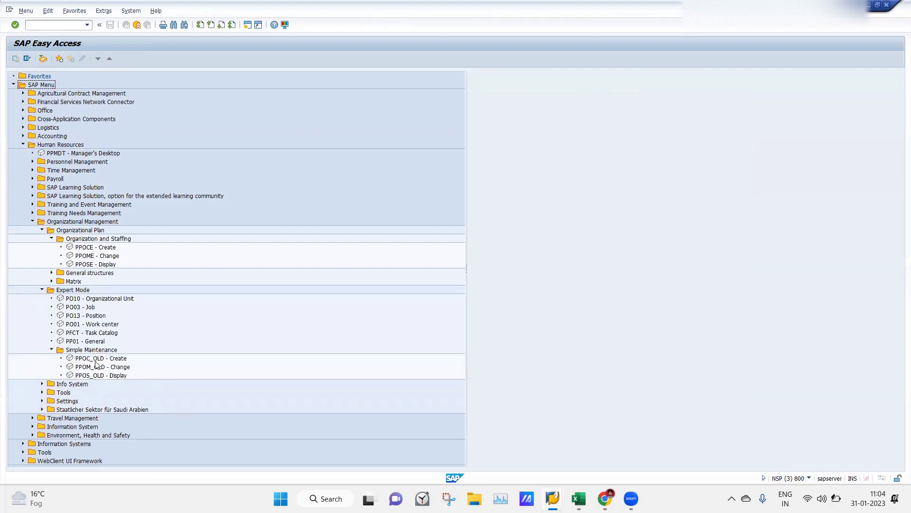
pyautogui.doubleClick(84, 375)
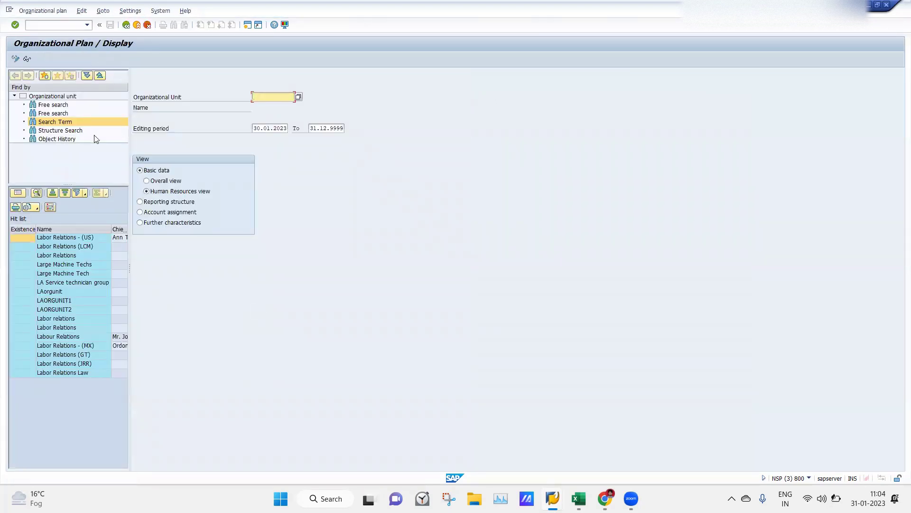
# Step: Display organizational unit IBM (50008557) with the editing period starting 01.01.1900, and view its structure as a graphic
pyautogui.write('IBM')
pyautogui.moveTo(289, 128); pyautogui.dragTo(227, 130)
pyautogui.press('BackSpace')
pyautogui.click(257, 138)
pyautogui.press('Return')
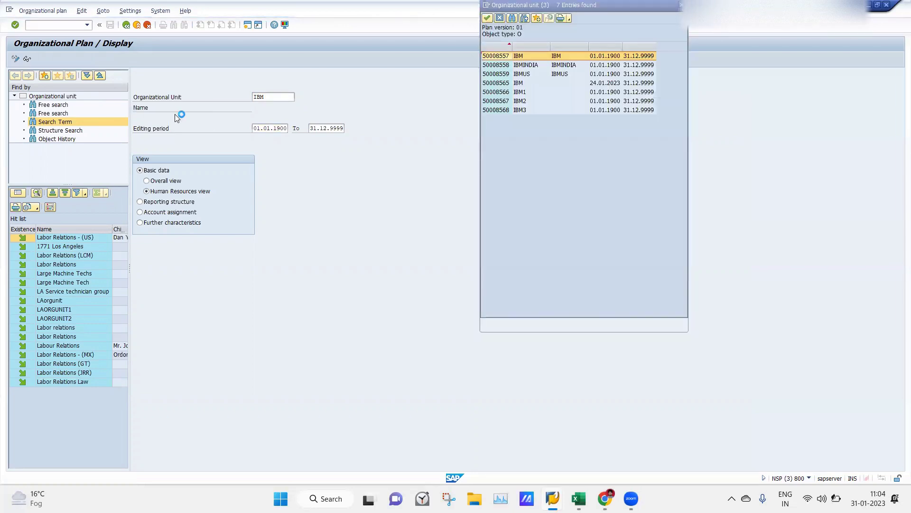
pyautogui.doubleClick(499, 59)
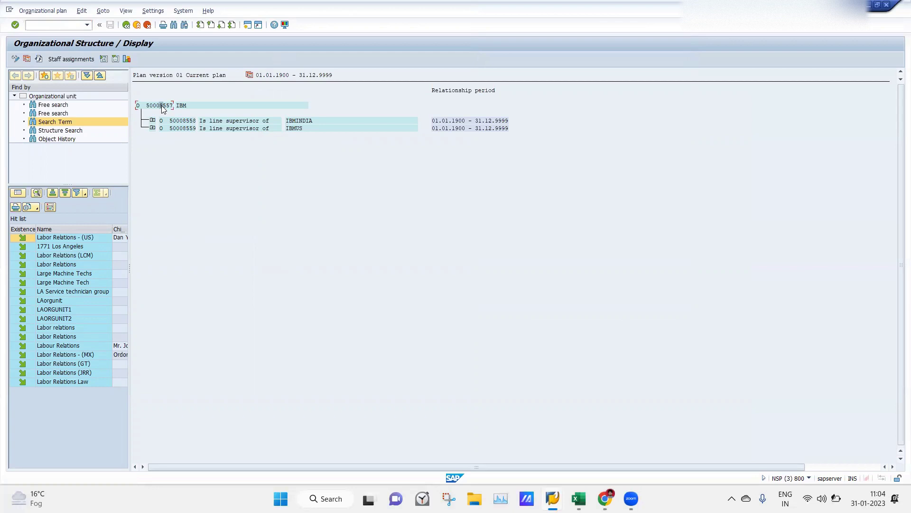
pyautogui.click(128, 60)
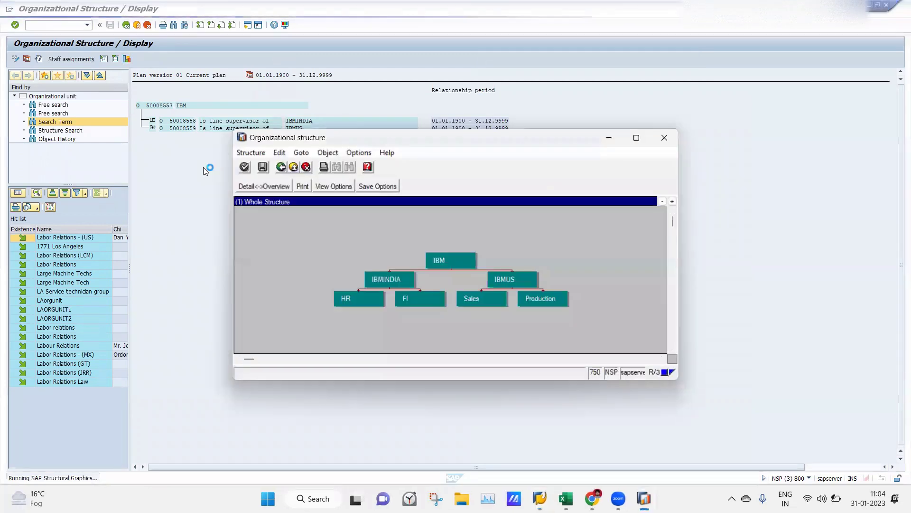
pyautogui.click(664, 137)
# Step: Display the staff assignments for IBM with IBMINDIA and IBMUS expanded, and check them in the structural graphic
pyautogui.click(154, 106)
pyautogui.click(62, 59)
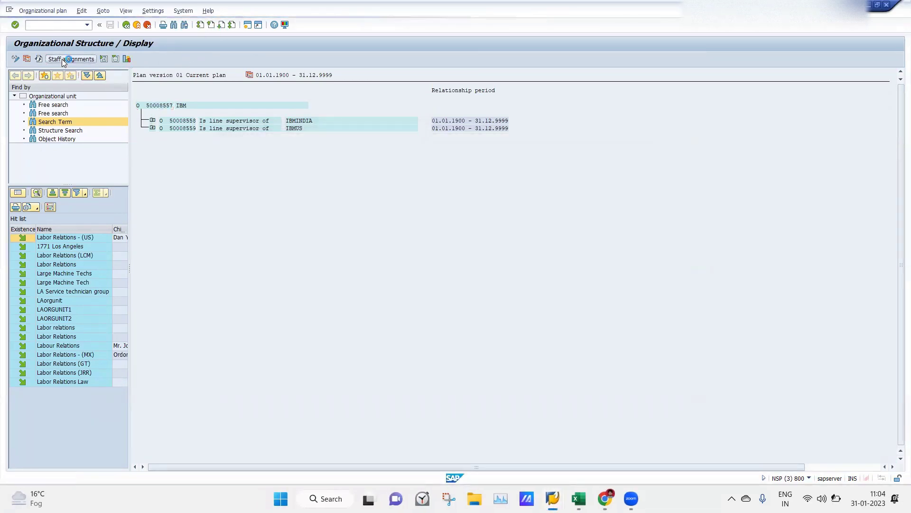
pyautogui.click(152, 121)
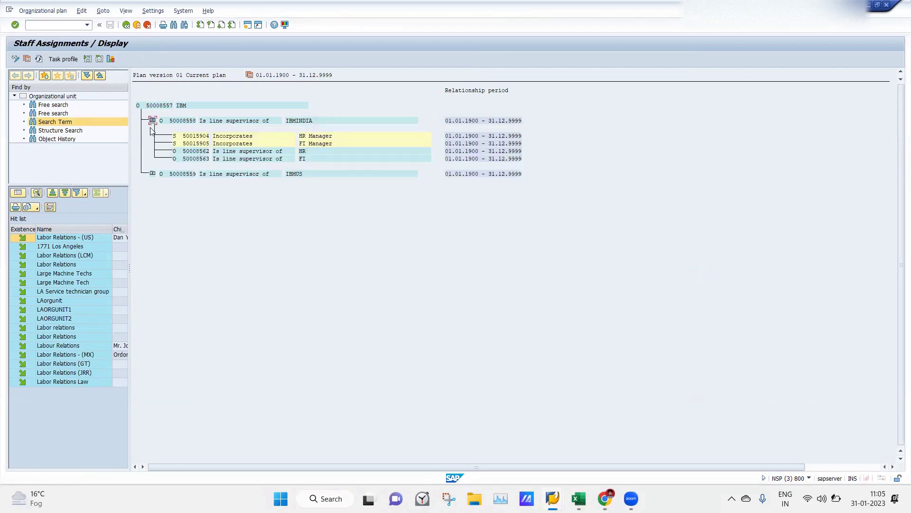
pyautogui.click(152, 174)
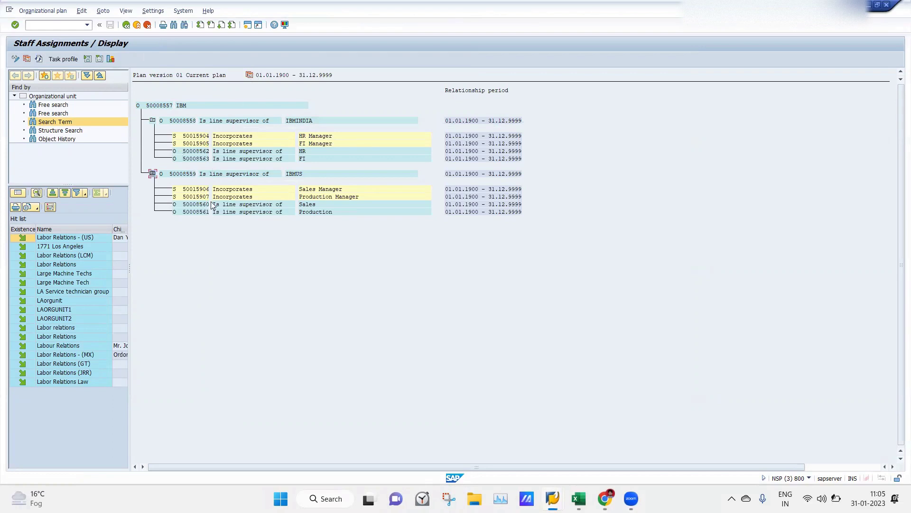
pyautogui.click(160, 107)
pyautogui.click(111, 59)
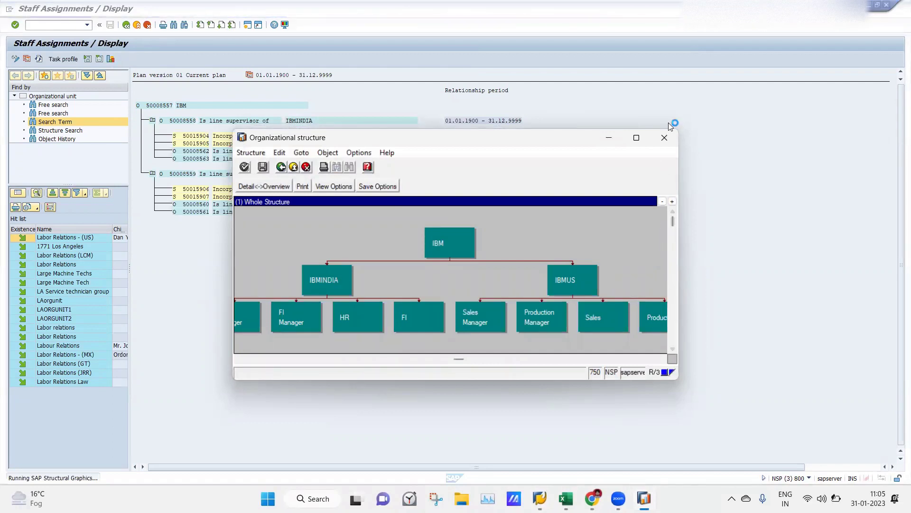
pyautogui.click(664, 142)
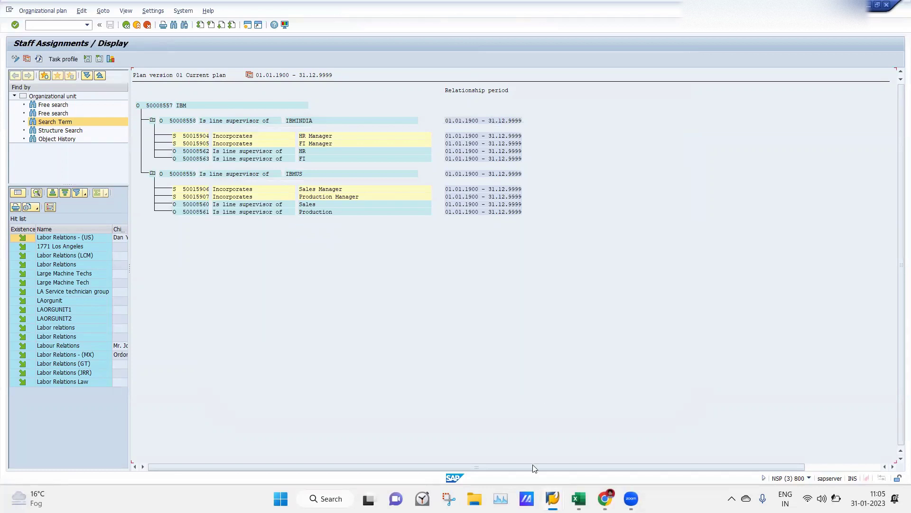
# Step: Switch to the Maintain object session, check TOV1's relationship record to IBM, and go back without changing it
pyautogui.moveTo(553, 498)
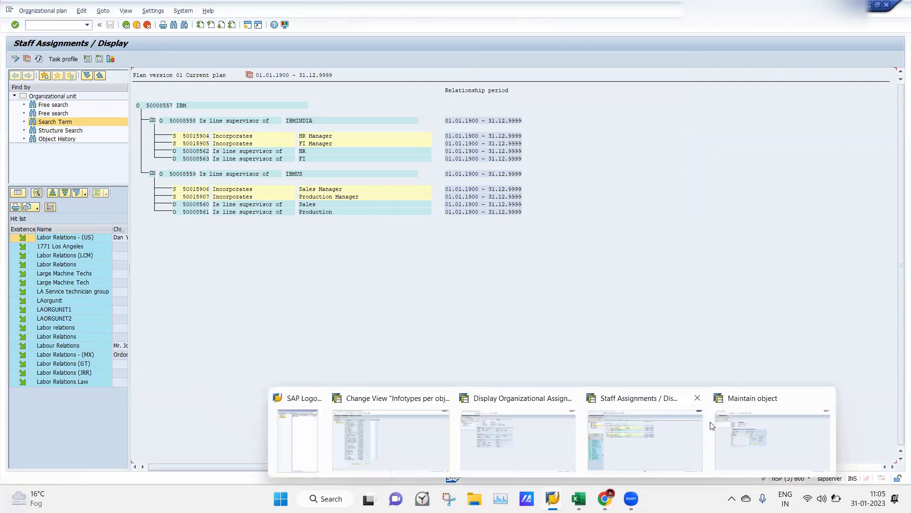
pyautogui.click(734, 429)
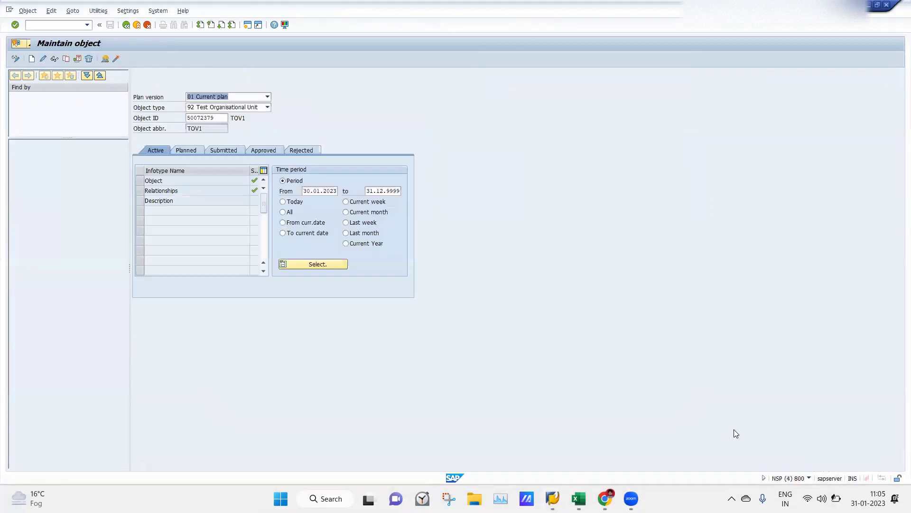
pyautogui.click(143, 190)
pyautogui.click(106, 59)
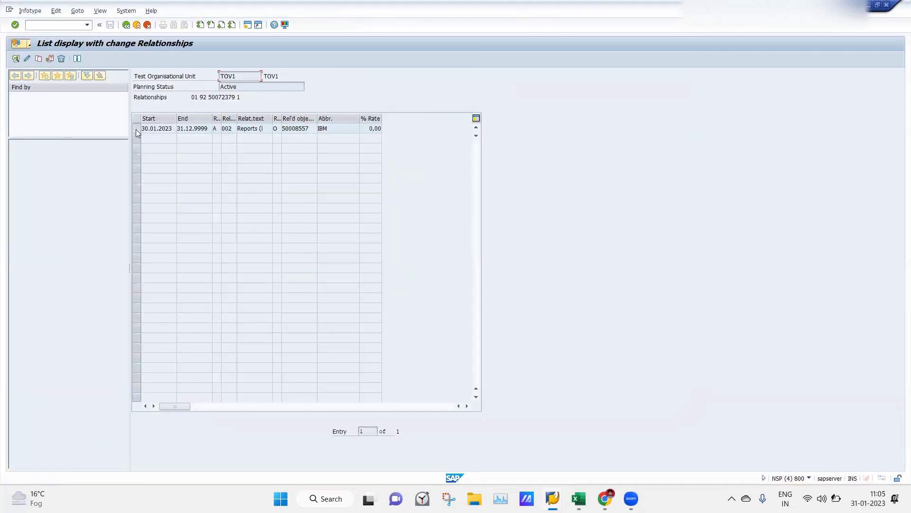
pyautogui.click(136, 129)
pyautogui.click(26, 60)
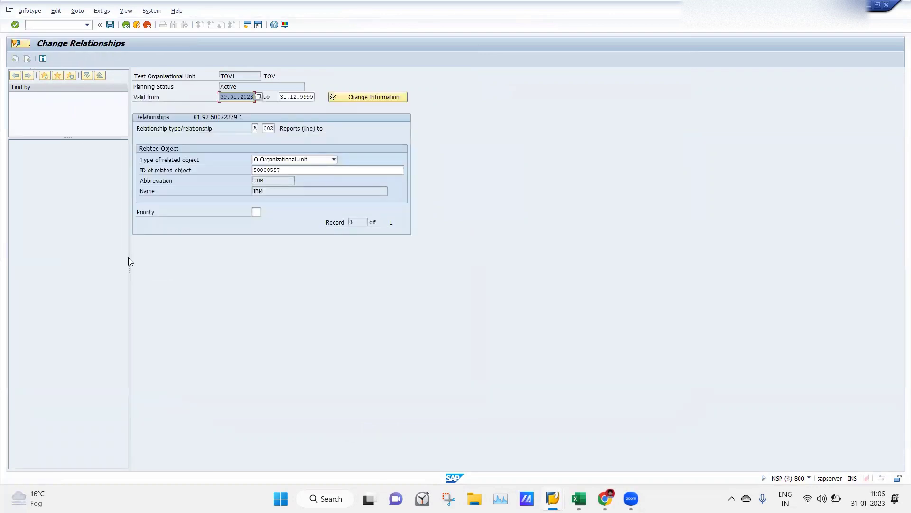
pyautogui.click(125, 25)
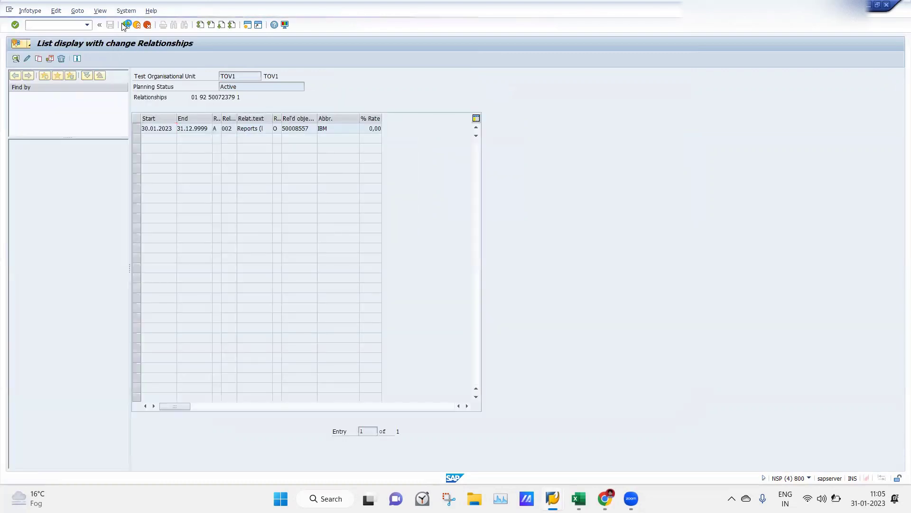
pyautogui.click(124, 25)
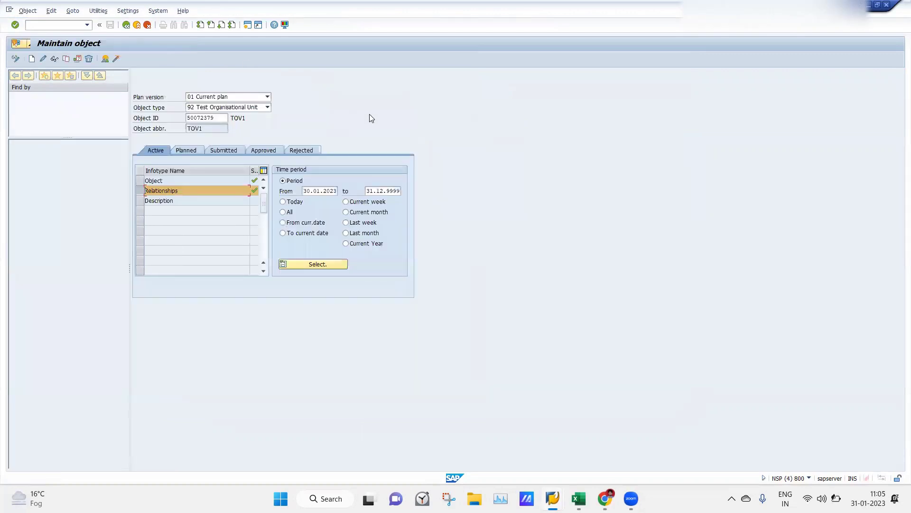
# Step: Return to the Staff Assignments session, check IBM's task profile in display and change mode, and go back to the staff assignments
pyautogui.moveTo(552, 498)
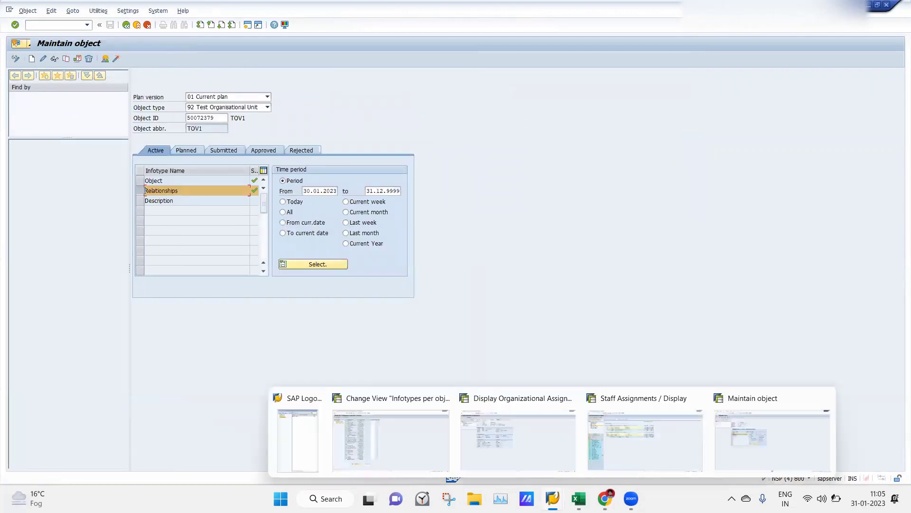
pyautogui.click(642, 433)
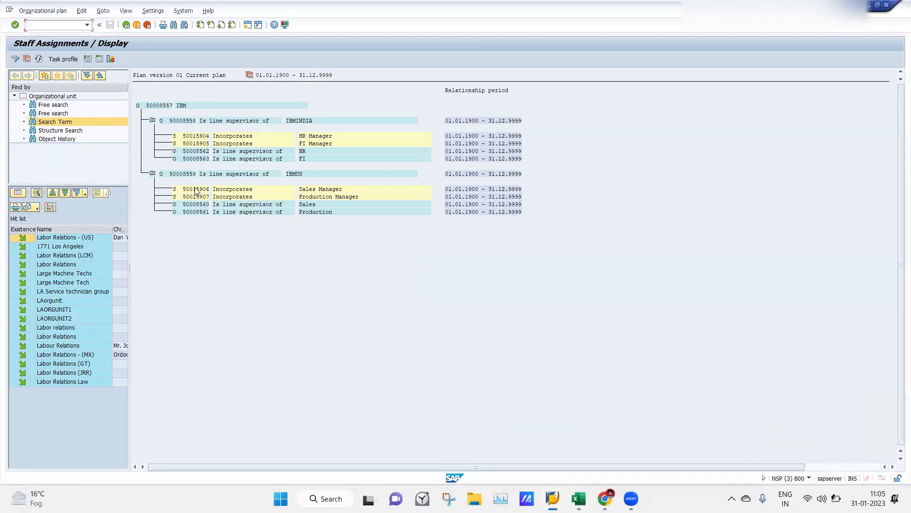
pyautogui.click(64, 58)
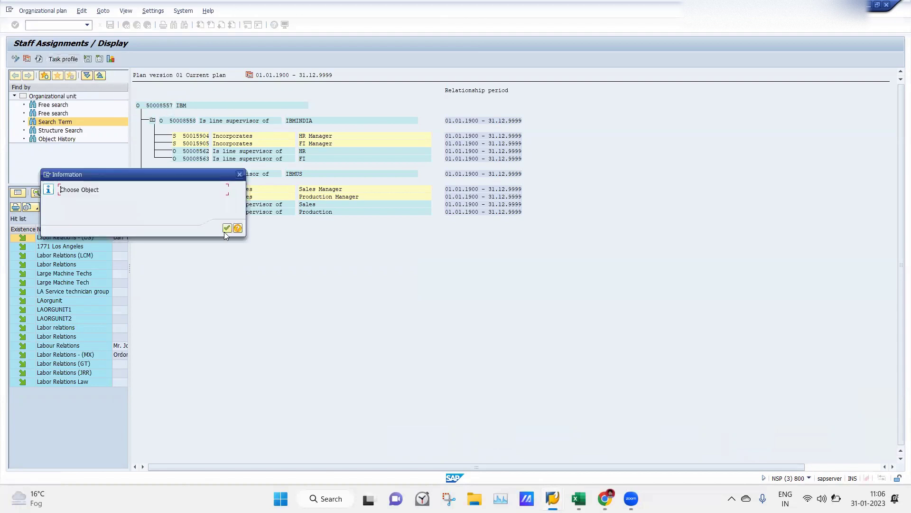
pyautogui.click(227, 230)
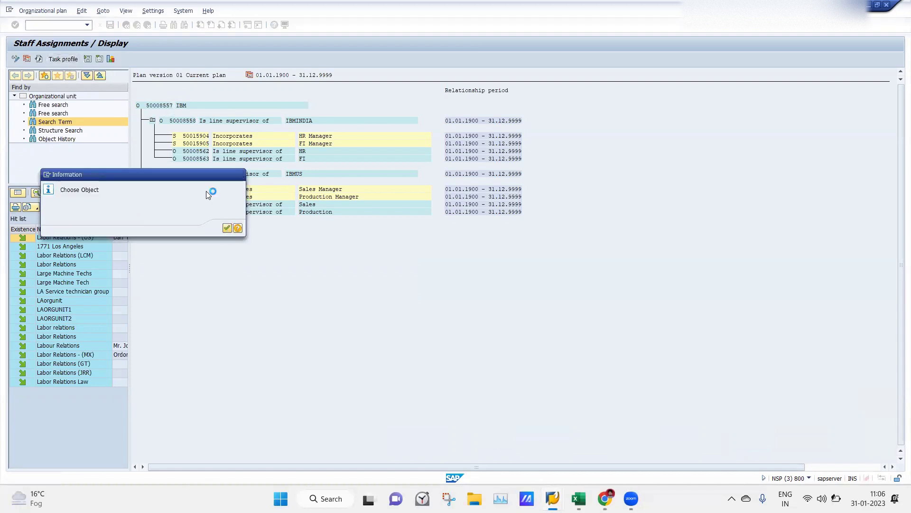
pyautogui.click(158, 102)
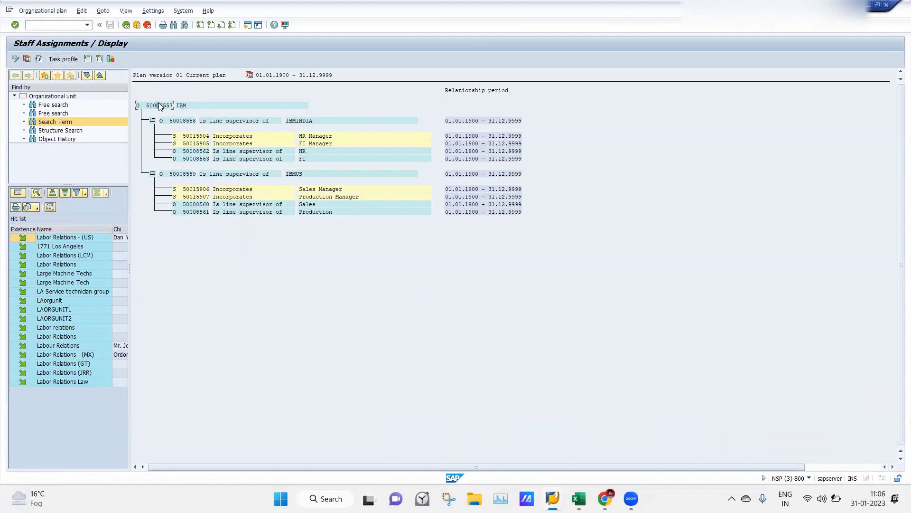
pyautogui.click(63, 58)
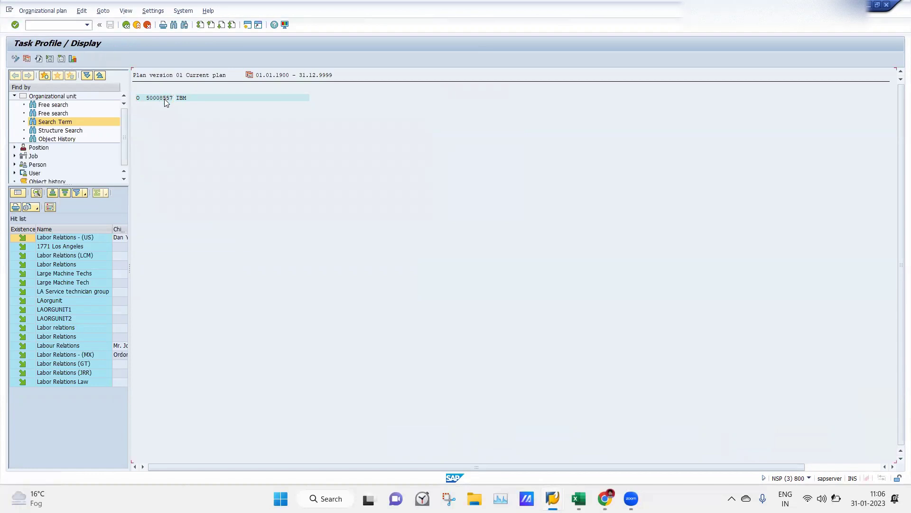
pyautogui.click(16, 59)
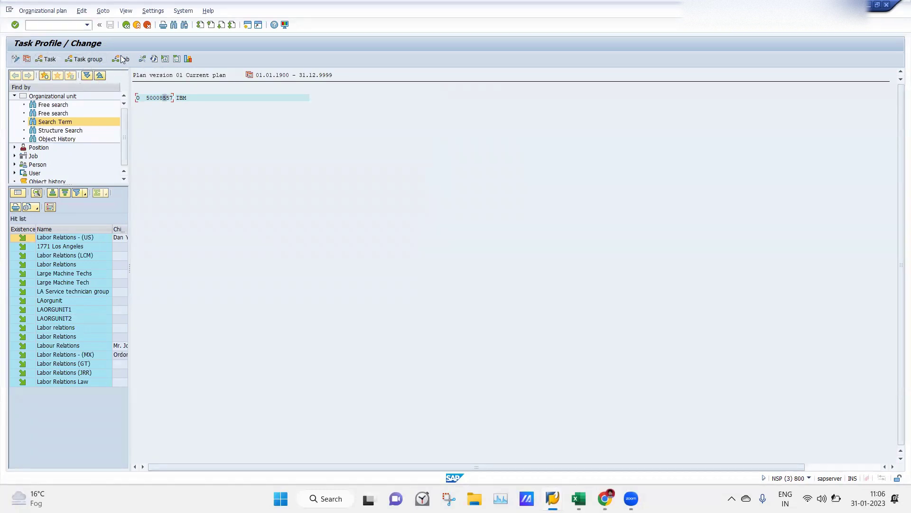
pyautogui.click(126, 25)
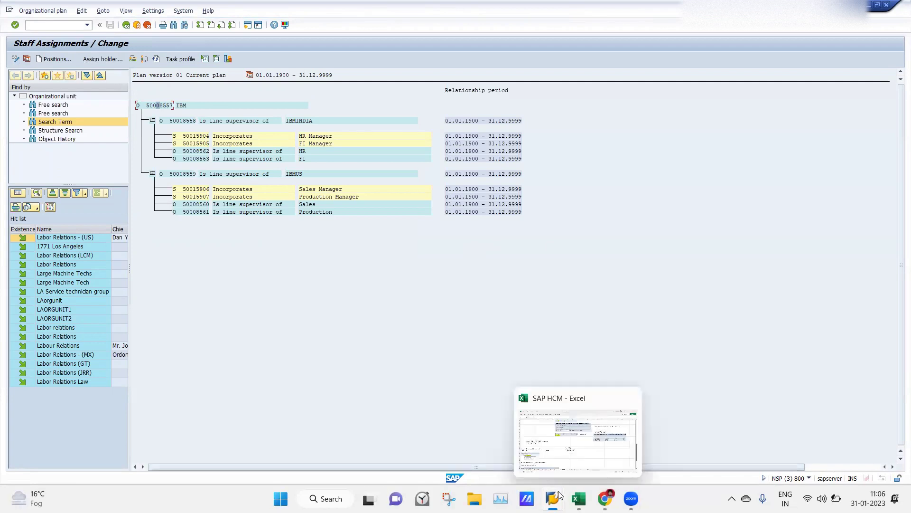
# Step: Switch to the "Infotypes per object type" session and exit it to the Display IMG structure
pyautogui.moveTo(552, 497)
pyautogui.click(384, 432)
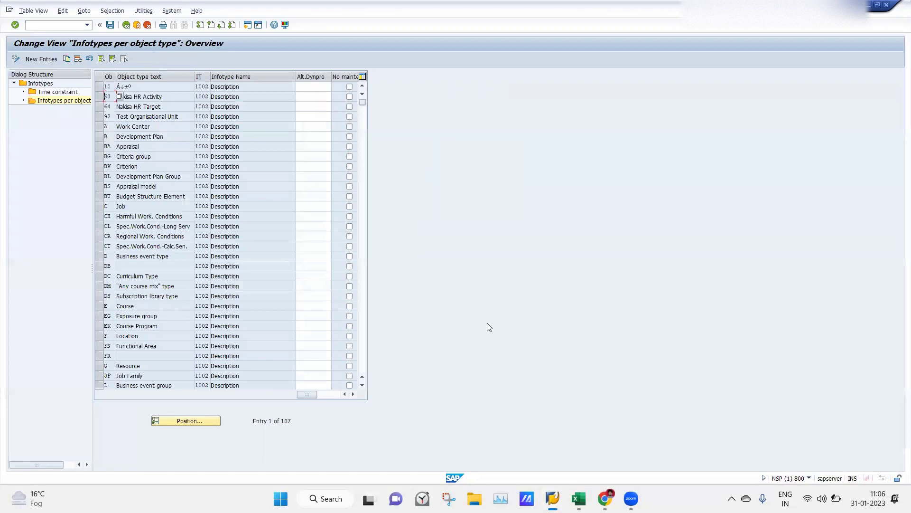
pyautogui.click(126, 25)
pyautogui.click(126, 25)
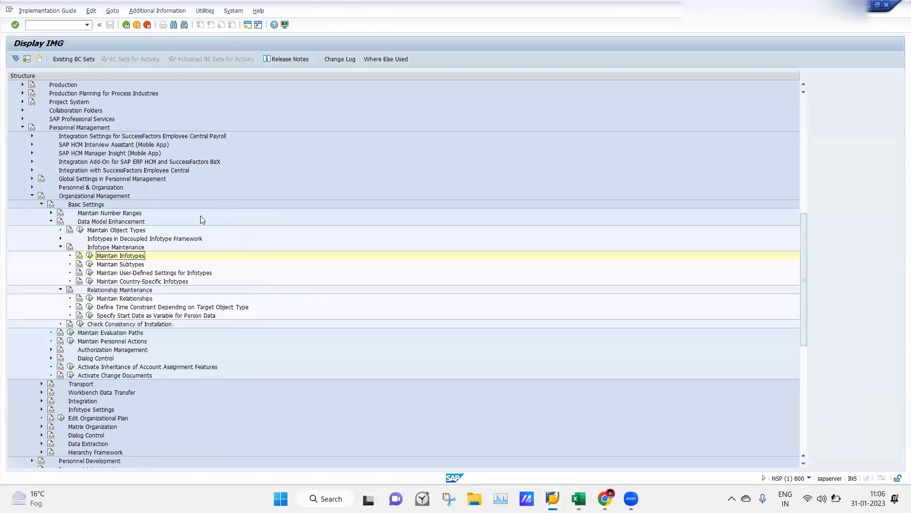
# Step: Open the number assignment setup for all plan versions under Maintain Number Ranges and read the documentation of the COMP switch
pyautogui.click(51, 214)
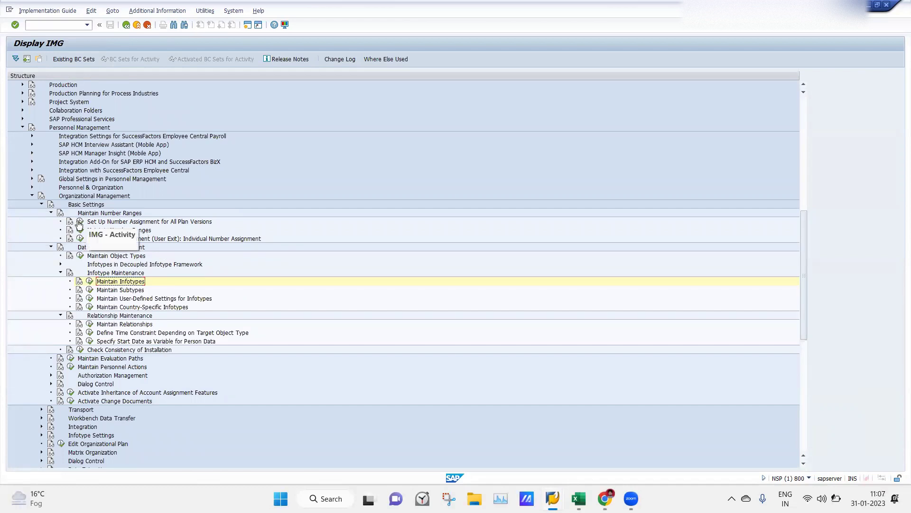
pyautogui.click(80, 222)
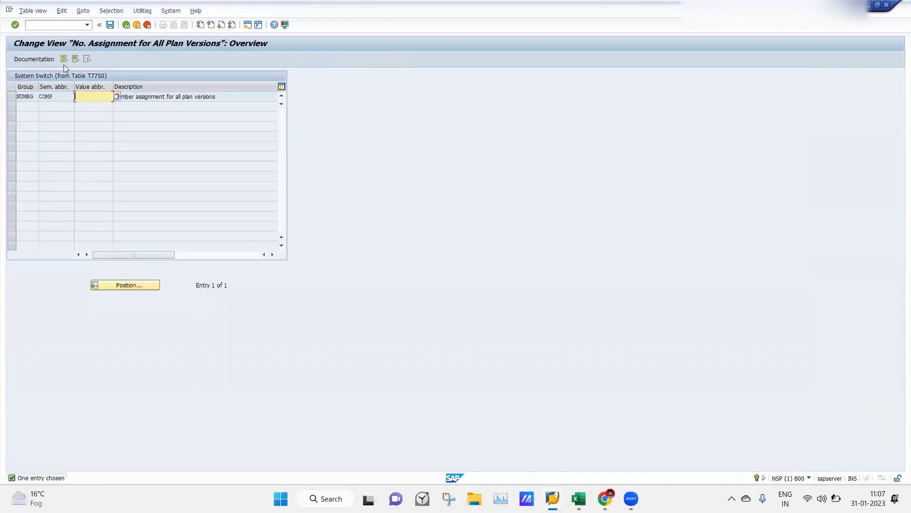
pyautogui.doubleClick(109, 97)
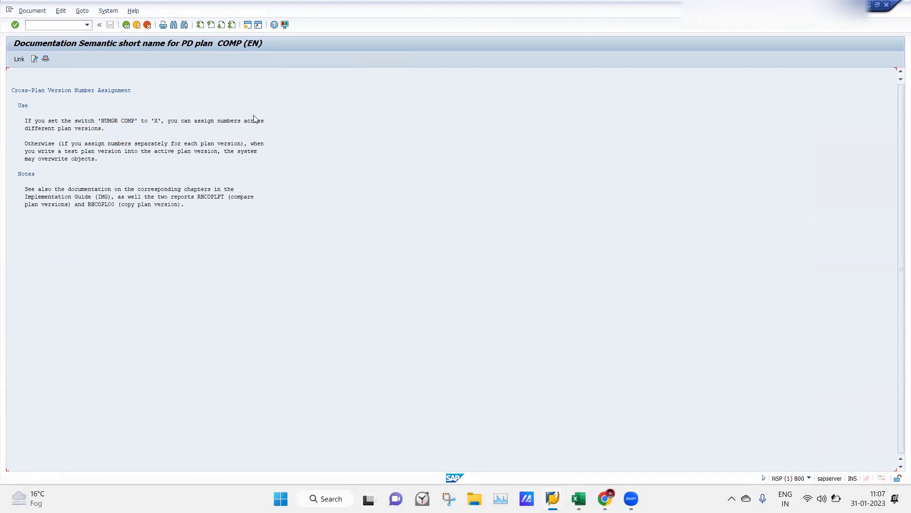
pyautogui.click(127, 26)
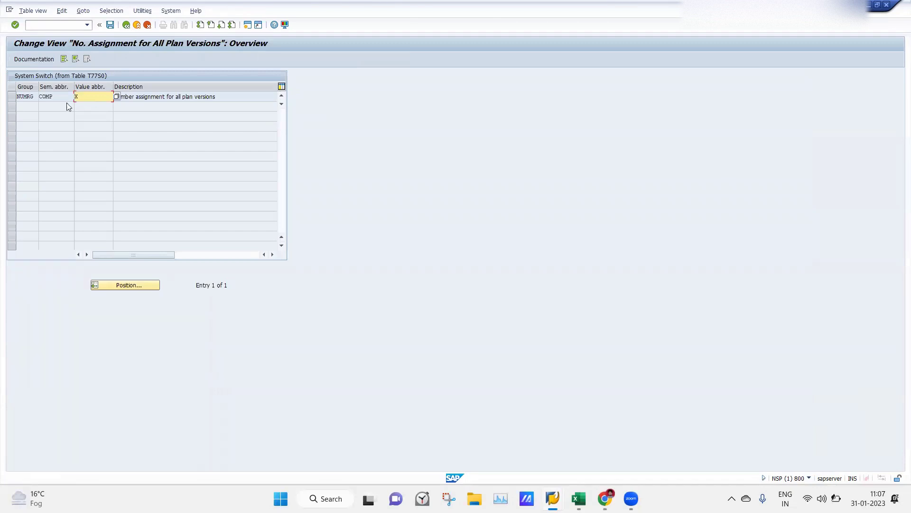
# Step: Set the NUMRG COMP switch to X, save it under the proposed customizing request, and return to the Display IMG structure
pyautogui.click(12, 96)
pyautogui.click(110, 24)
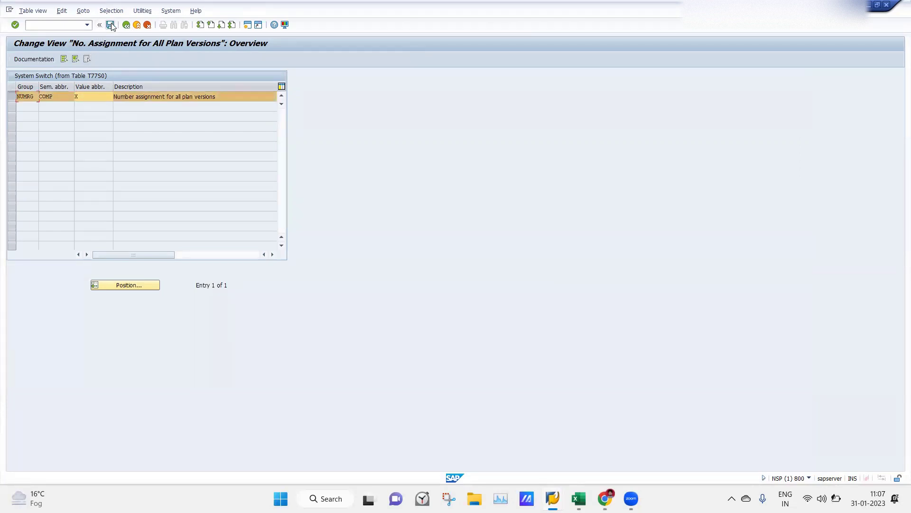
pyautogui.click(111, 25)
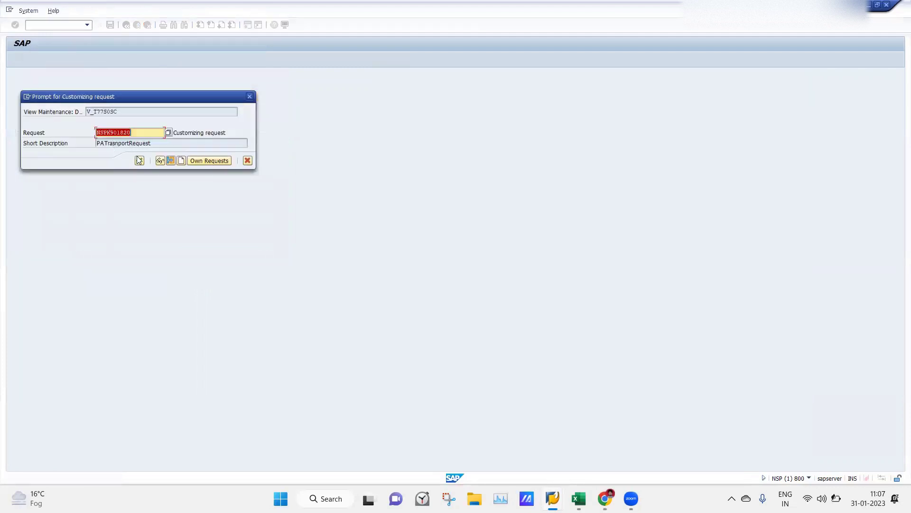
pyautogui.click(139, 160)
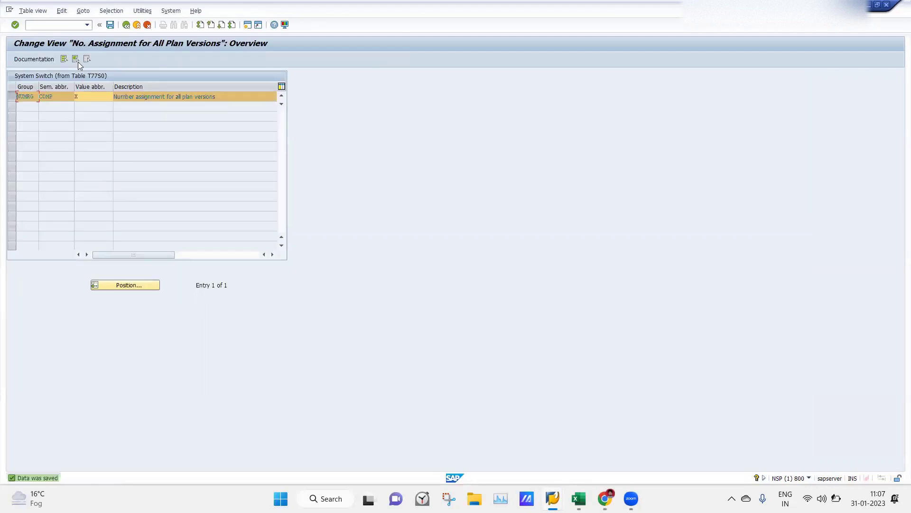
pyautogui.click(12, 97)
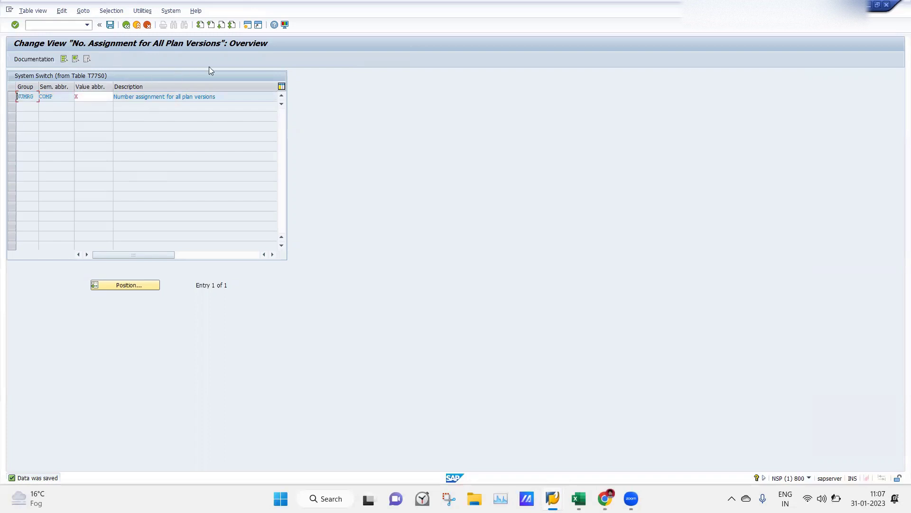
pyautogui.click(127, 25)
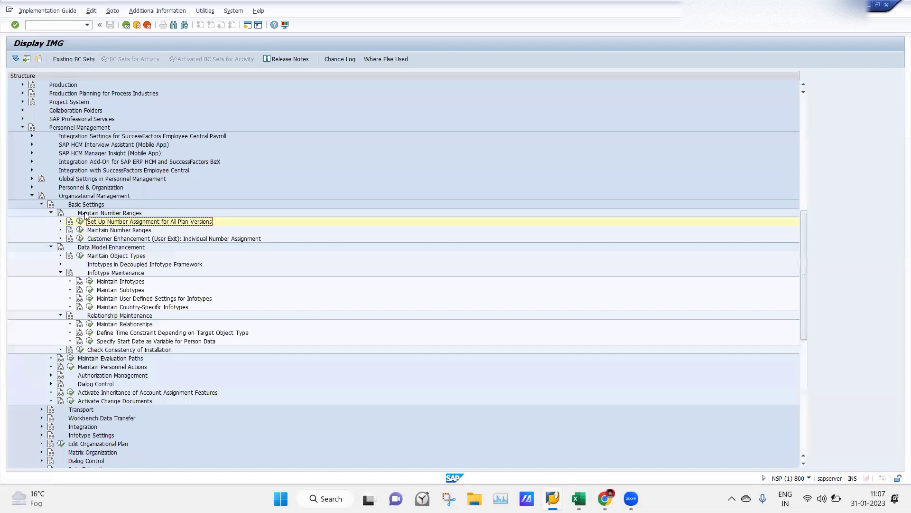
# Step: View the Number Assignment overview with subgroup $$$$ selected, and return to the Display IMG structure
pyautogui.click(81, 231)
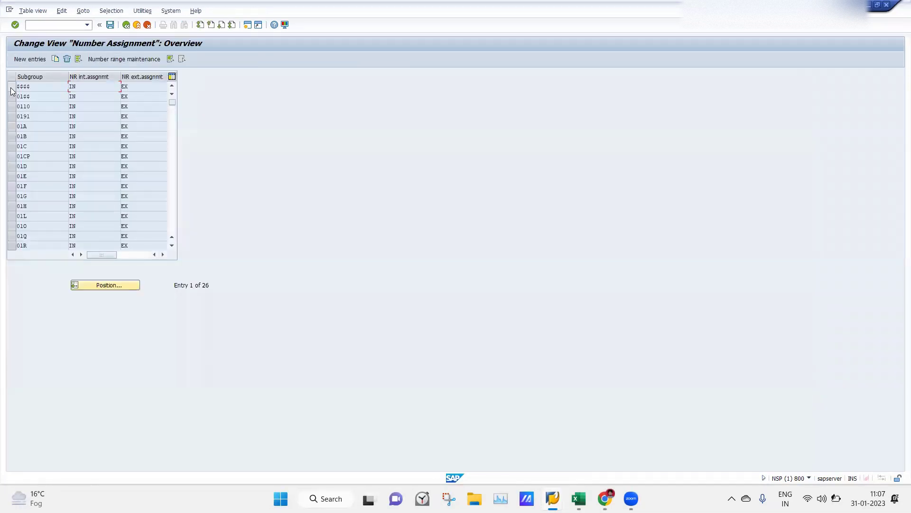
pyautogui.click(11, 87)
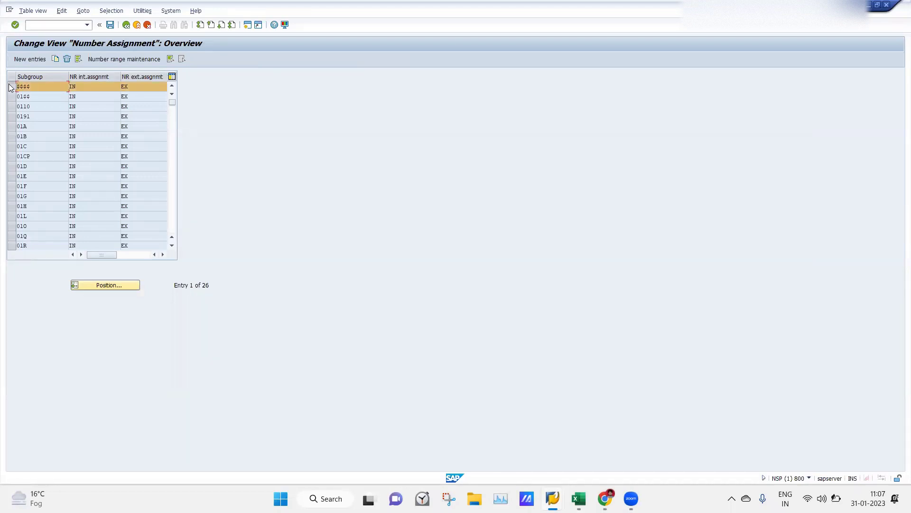
pyautogui.click(125, 25)
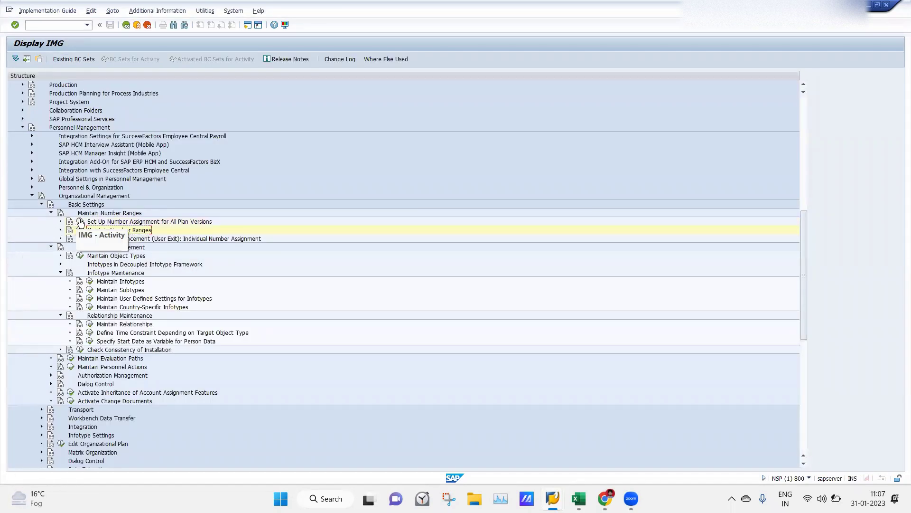
# Step: Reopen the number assignment for all plan versions, check the NUMRG COMP value, and go back without changing it
pyautogui.click(80, 222)
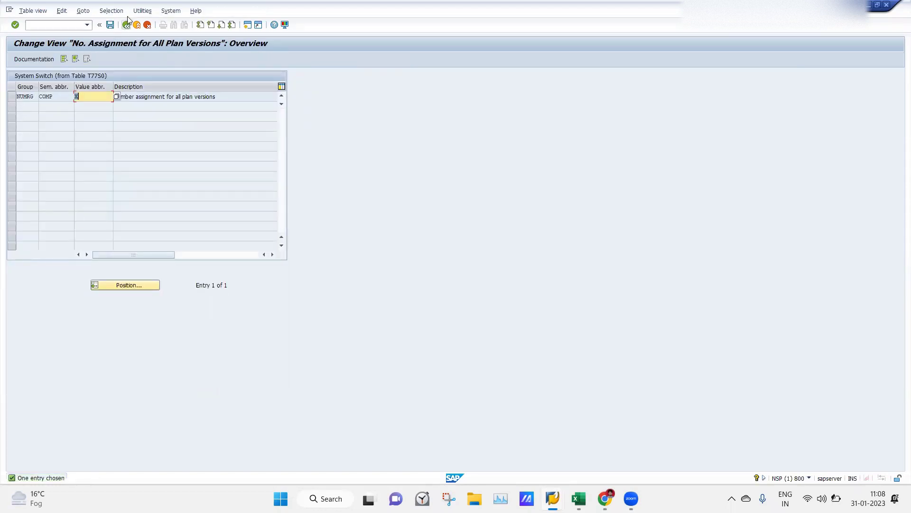
pyautogui.click(95, 99)
pyautogui.click(226, 96)
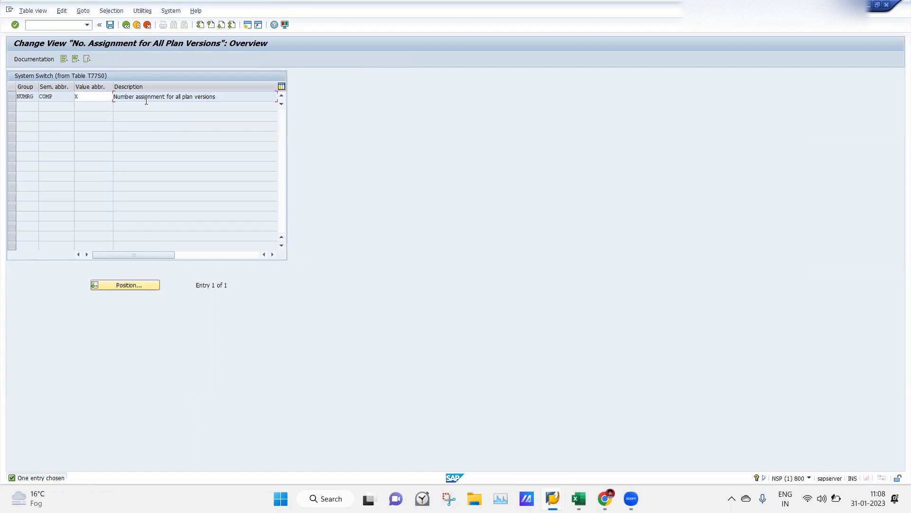
pyautogui.click(127, 24)
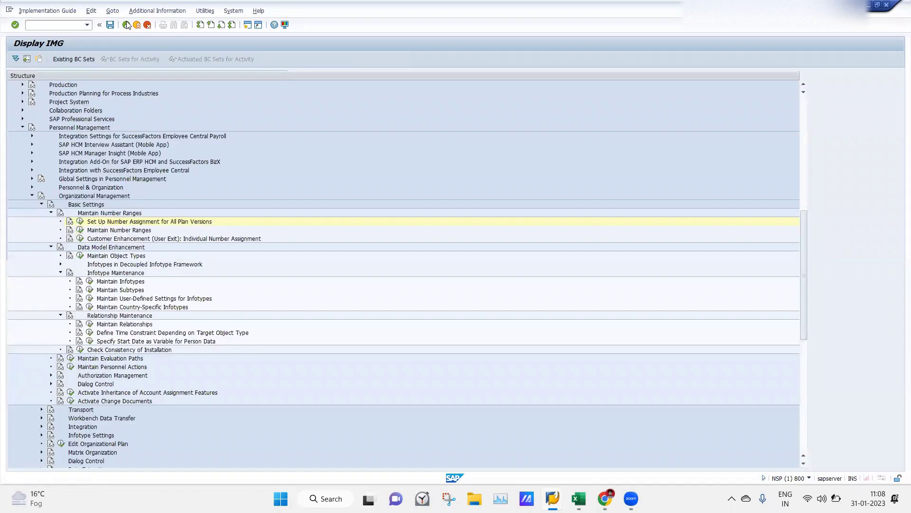
# Step: Open number range maintenance for subgroup $$$$ from the Number Assignment overview and display its intervals
pyautogui.click(81, 230)
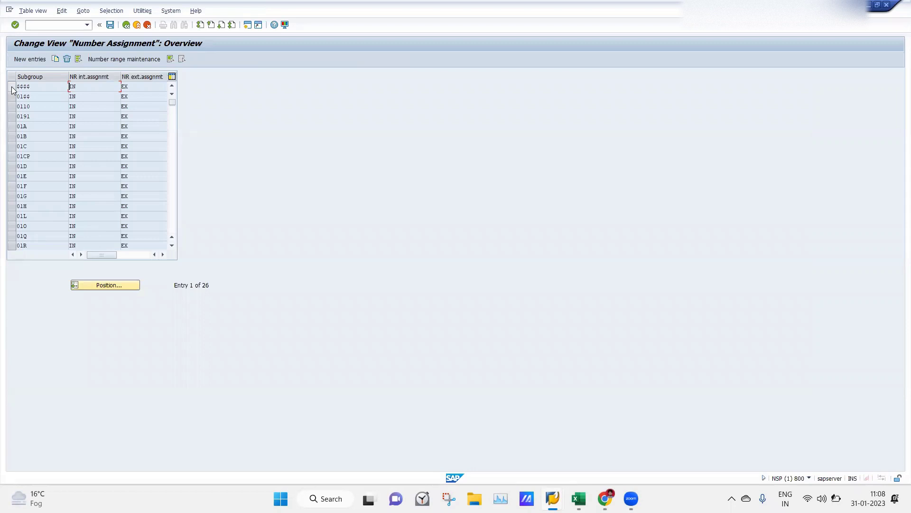
pyautogui.click(11, 87)
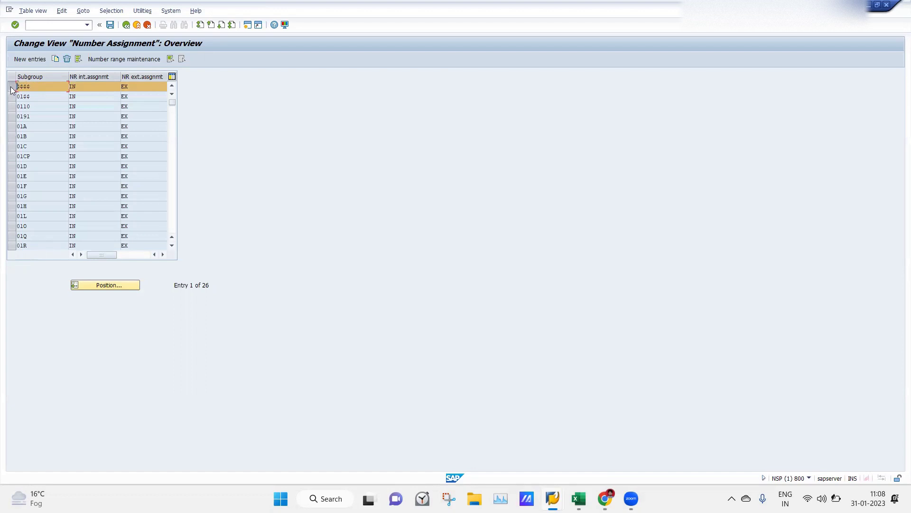
pyautogui.click(114, 61)
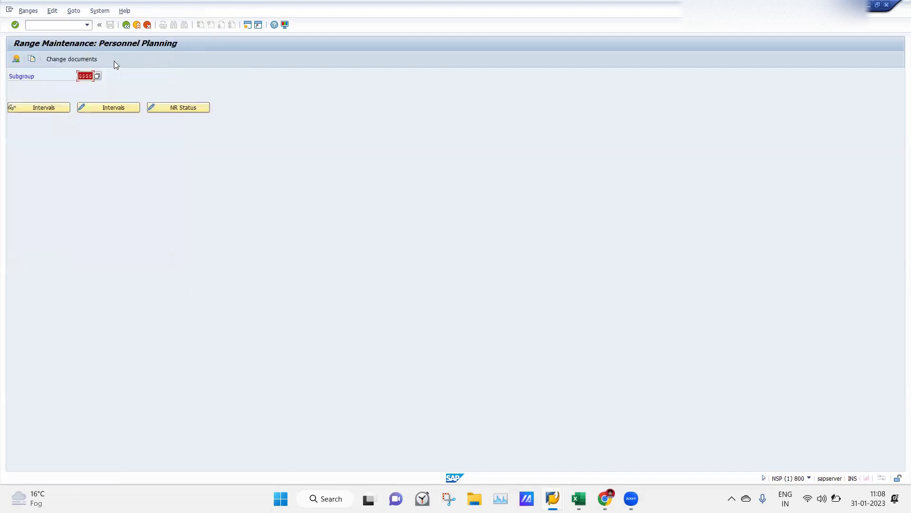
pyautogui.click(25, 109)
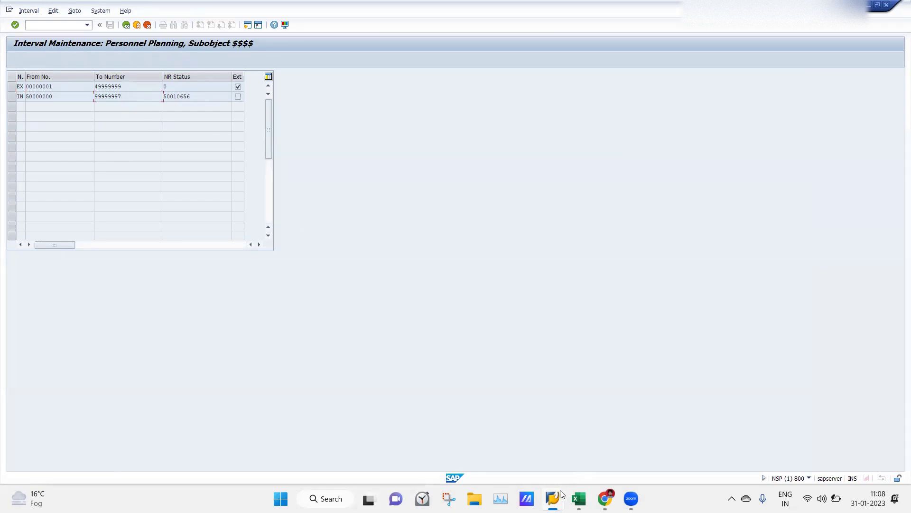
# Step: Check TOV1's object ID in the Maintain object session, and return to the Interval Maintenance session to compare it with the intervals
pyautogui.moveTo(557, 496)
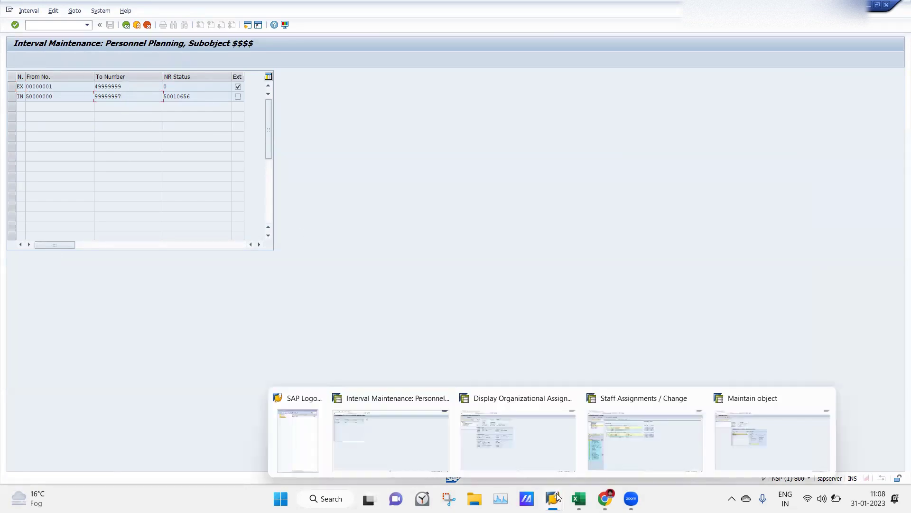
pyautogui.click(729, 417)
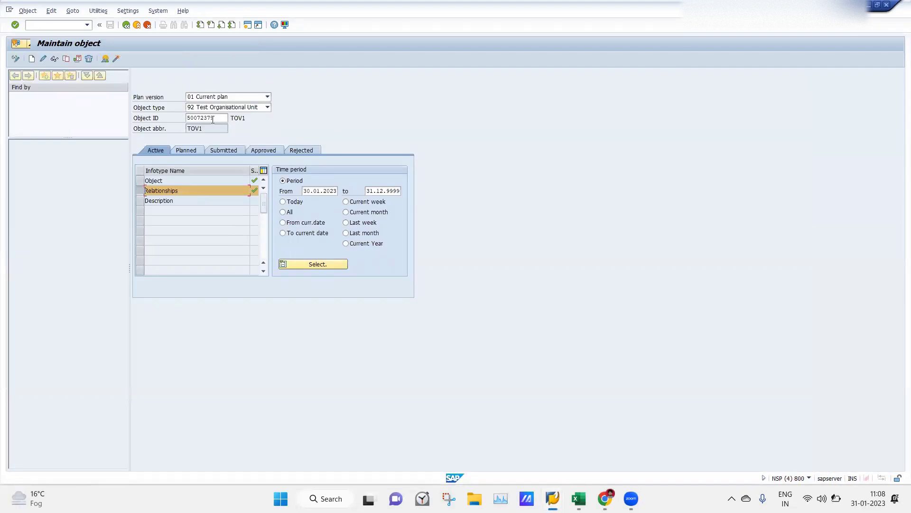
pyautogui.moveTo(553, 498)
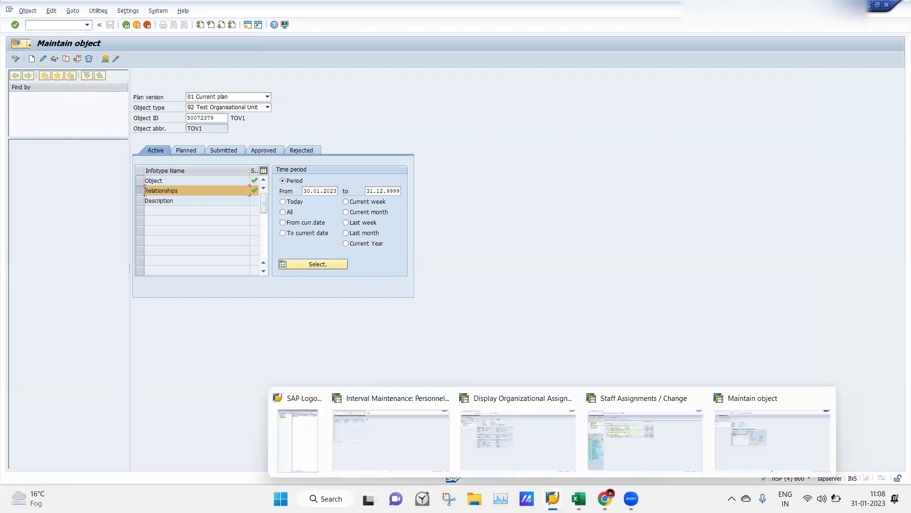
pyautogui.click(360, 443)
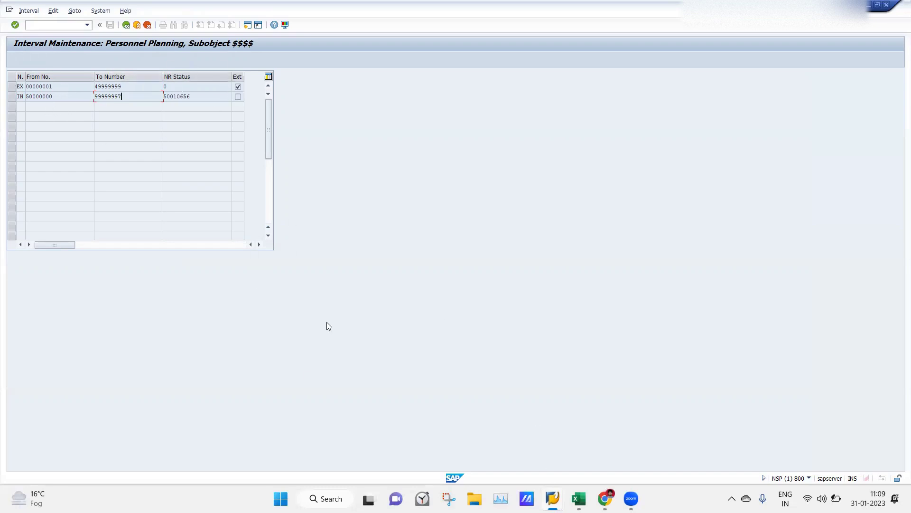
# Step: In the Maintain object session, try to create an Object infotype record for object type 92 with object ID 50000007
pyautogui.moveTo(553, 498)
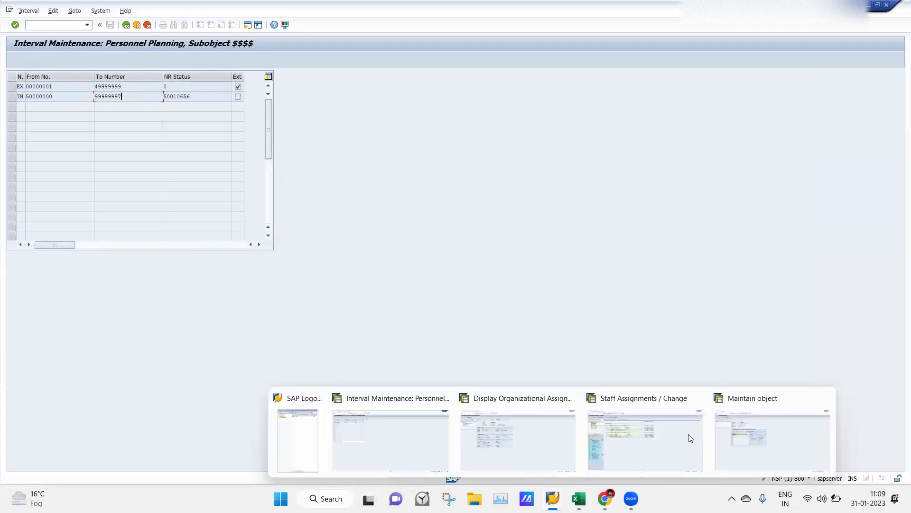
pyautogui.click(736, 417)
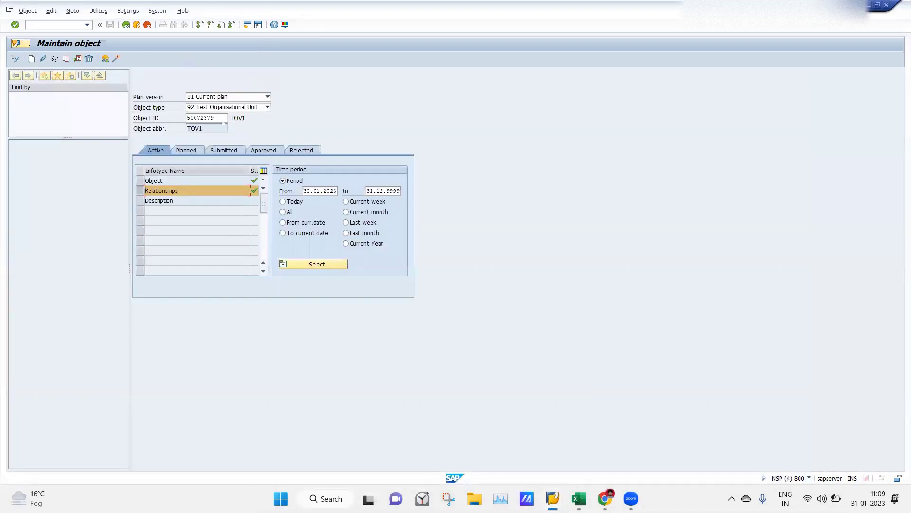
pyautogui.press('BackSpace')
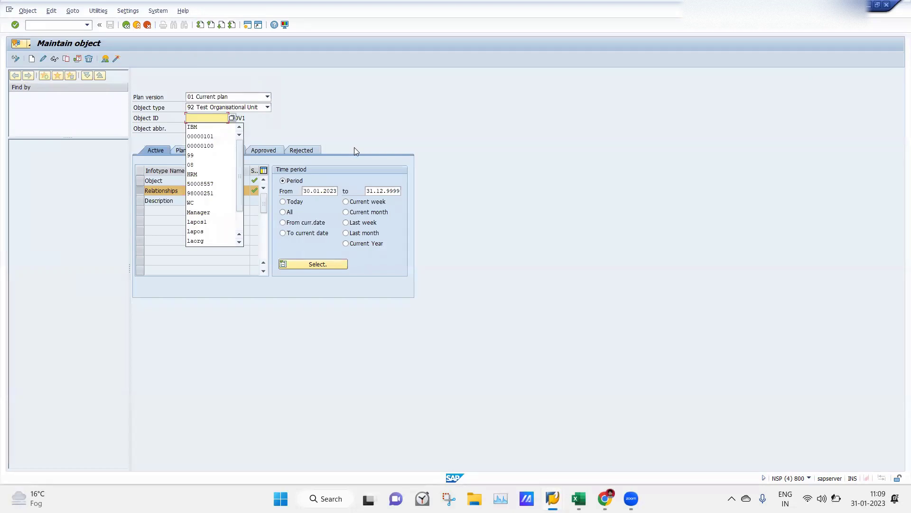
pyautogui.click(342, 123)
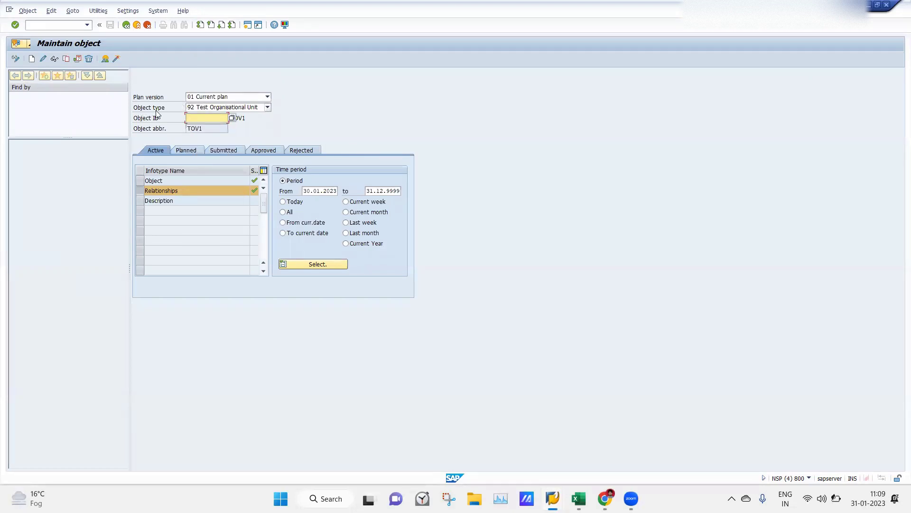
pyautogui.click(204, 119)
pyautogui.write('500')
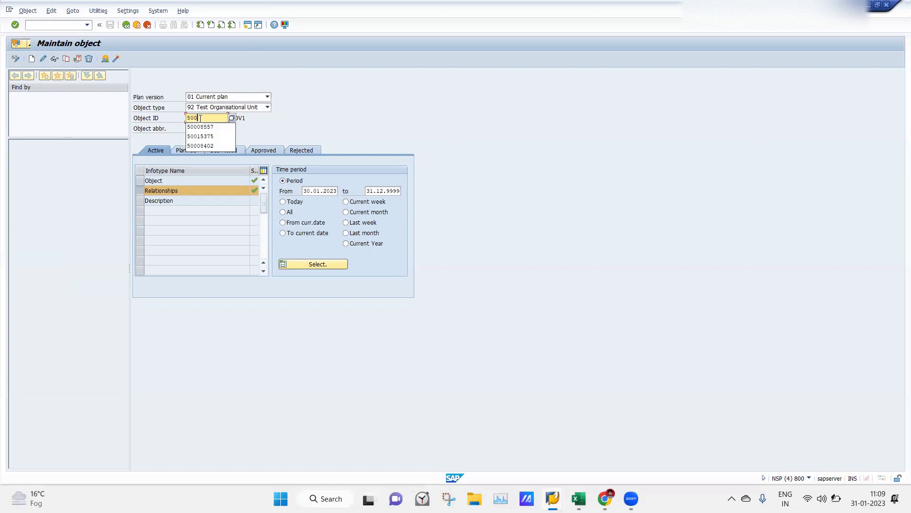
pyautogui.write('00007')
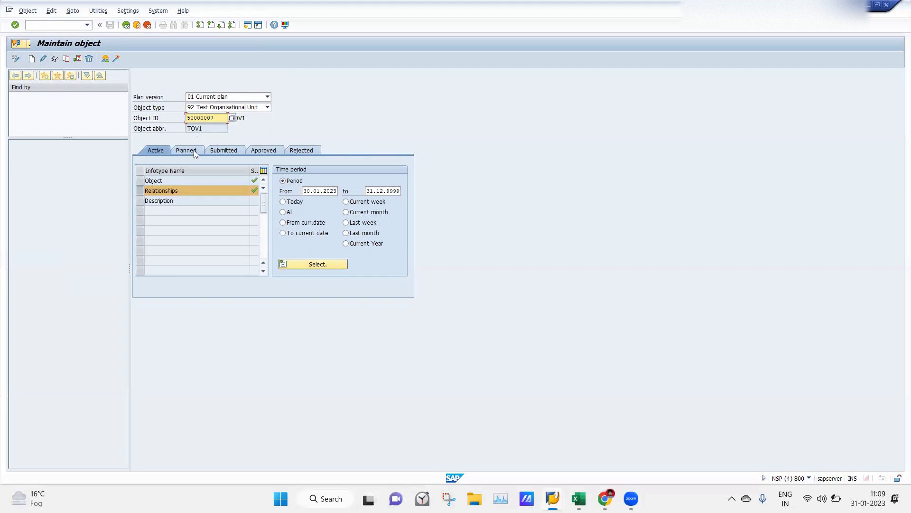
pyautogui.click(139, 180)
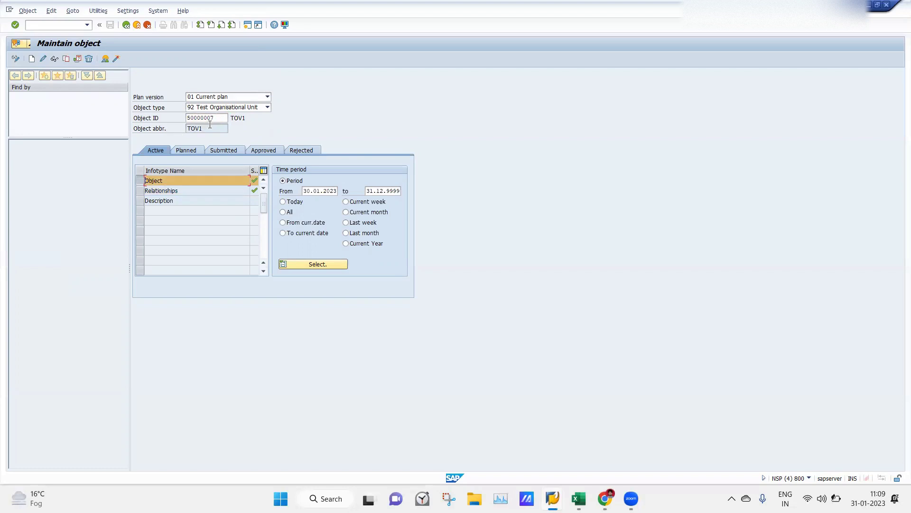
pyautogui.click(32, 59)
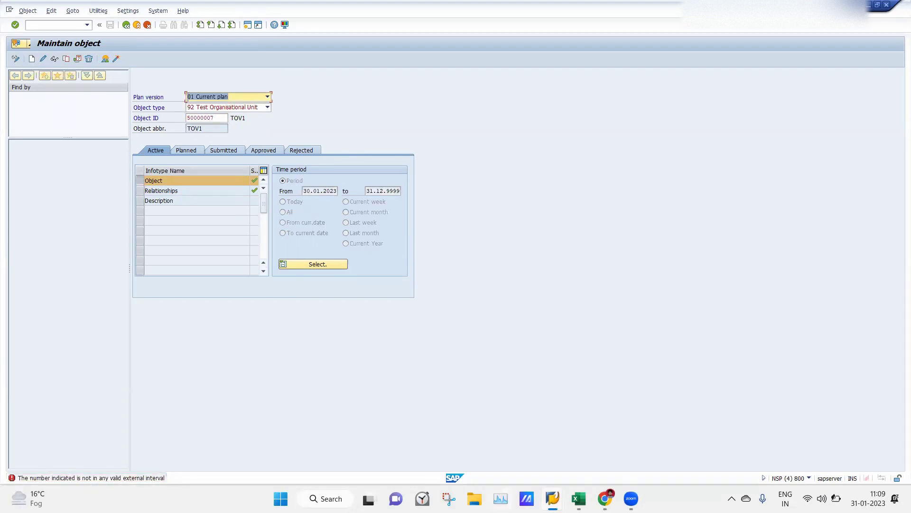
# Step: Review the subgroup $$$$ number intervals in the Interval Maintenance session, and return to the Maintain object session
pyautogui.moveTo(552, 499)
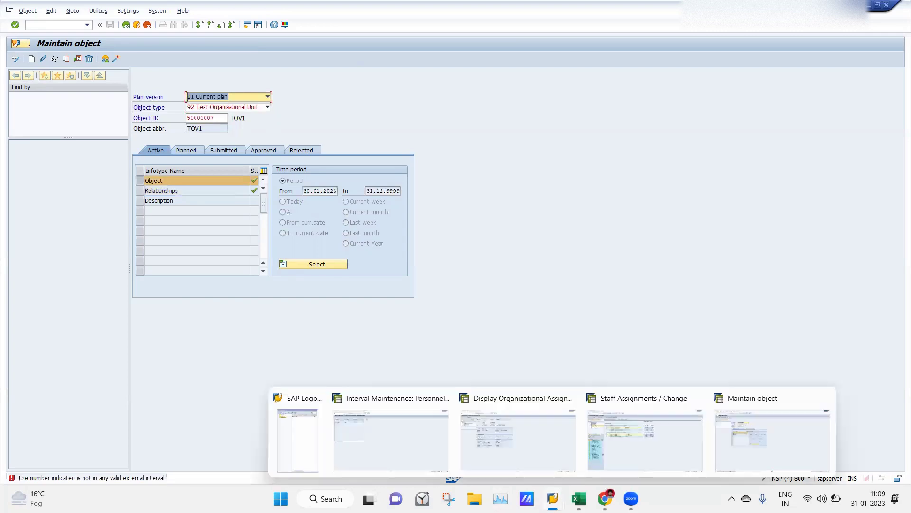
pyautogui.click(411, 425)
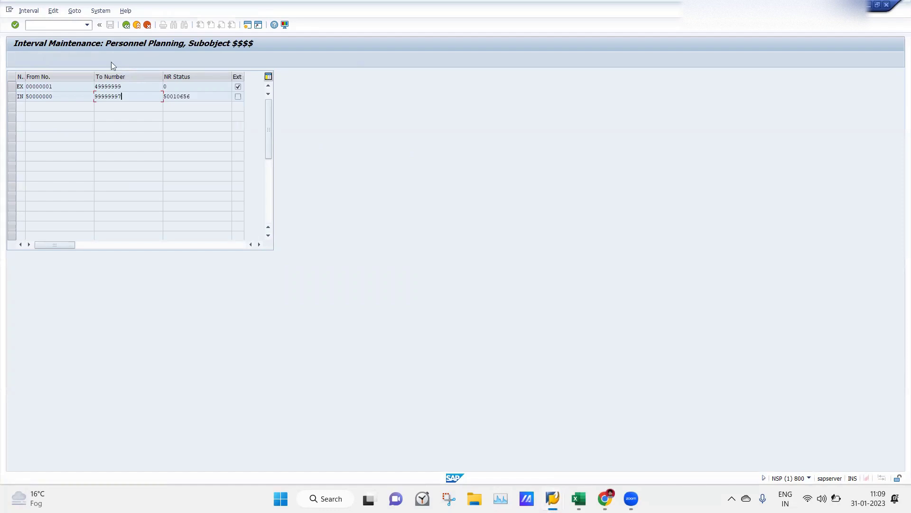
pyautogui.moveTo(552, 498)
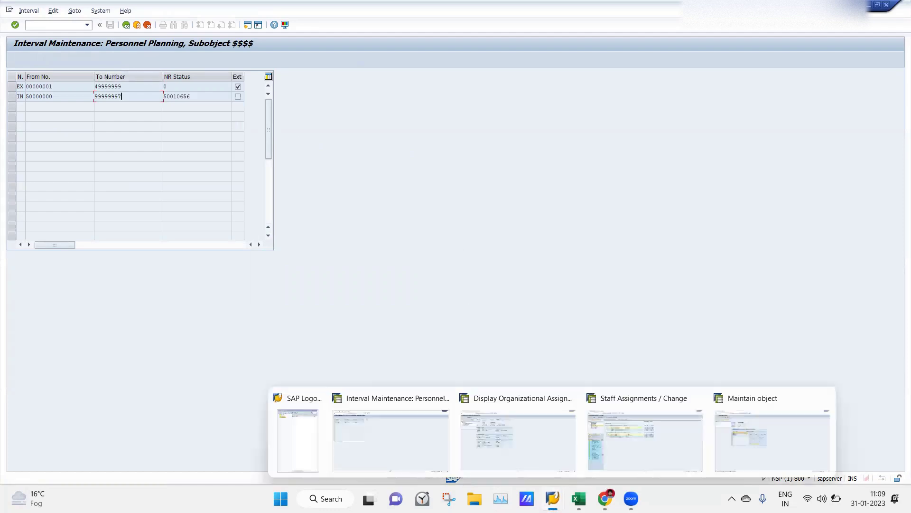
pyautogui.click(739, 427)
# Step: Try to create an Object infotype record for object type 92 with object ID 00000145, and cancel it without saving
pyautogui.doubleClick(221, 119)
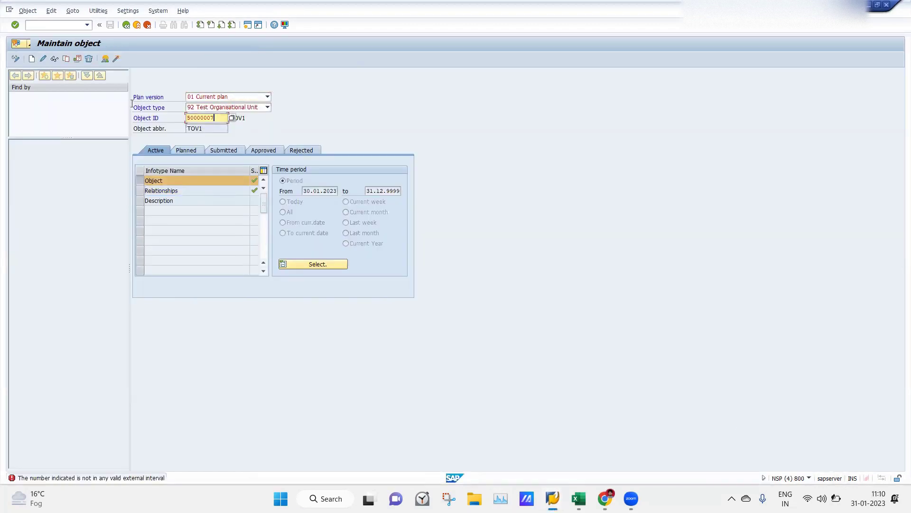
pyautogui.write('00000')
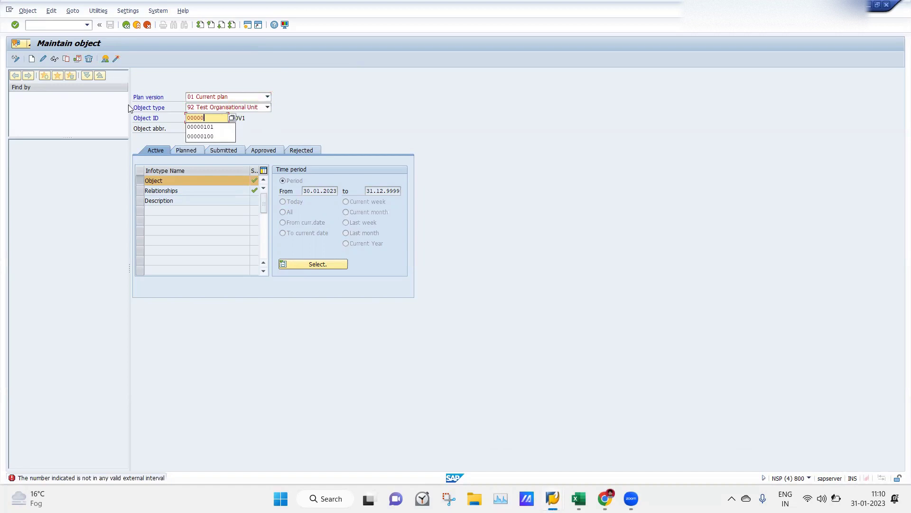
pyautogui.write('145')
pyautogui.press('Return')
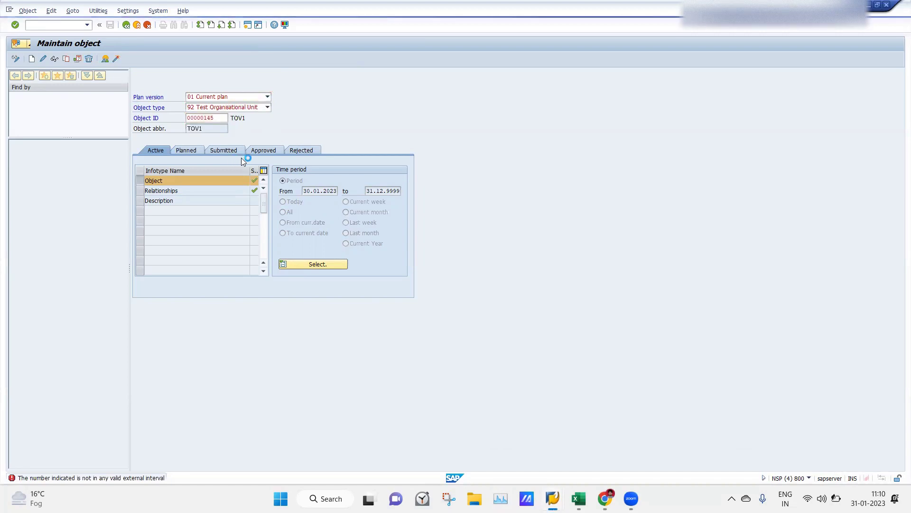
pyautogui.click(127, 25)
pyautogui.click(149, 25)
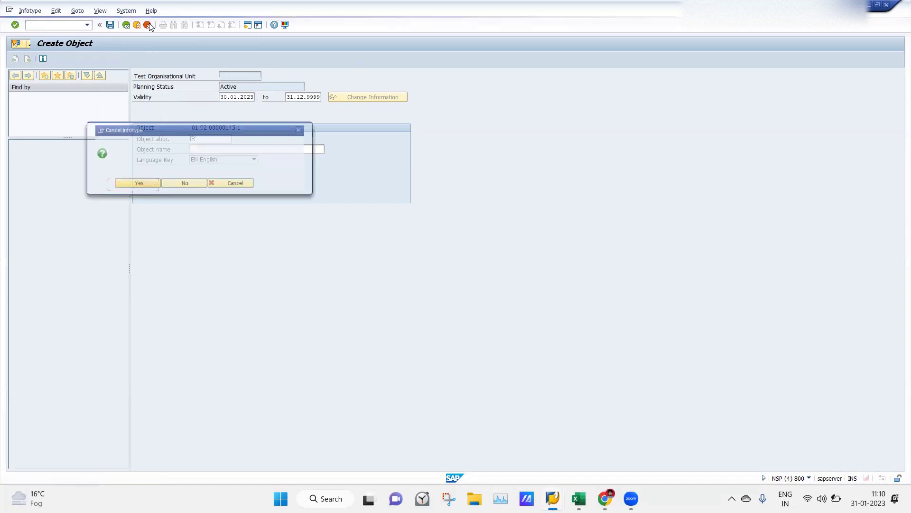
pyautogui.click(135, 184)
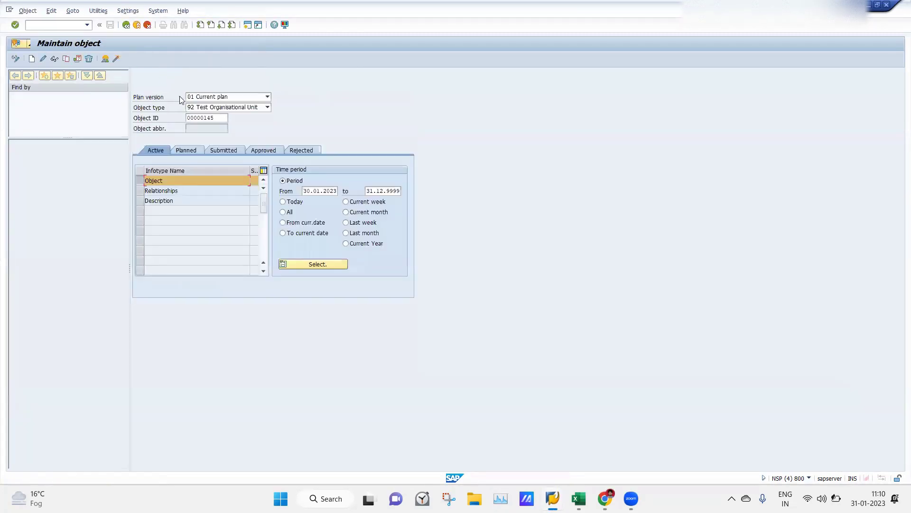
# Step: Switch to the Interval Maintenance session, and leave range maintenance and the Number Assignment overview for the IMG structure
pyautogui.moveTo(560, 498)
pyautogui.click(219, 97)
pyautogui.click(219, 97)
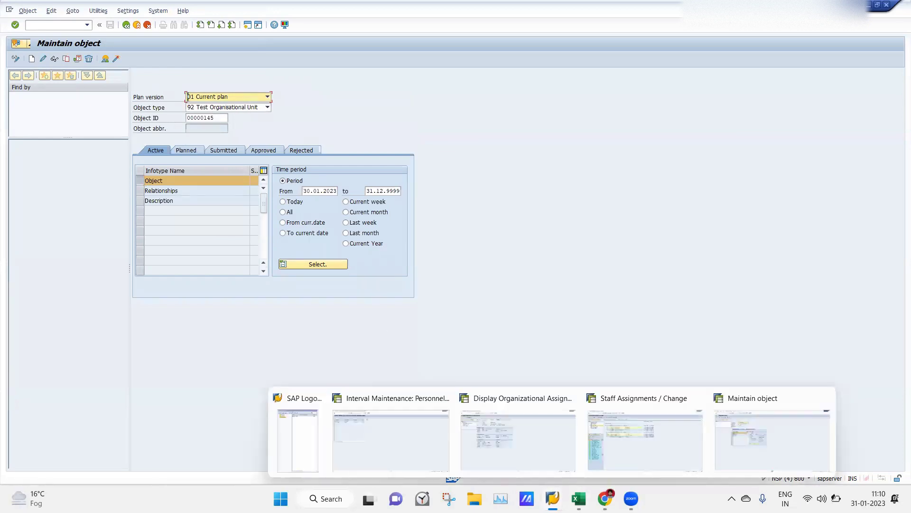
pyautogui.click(395, 453)
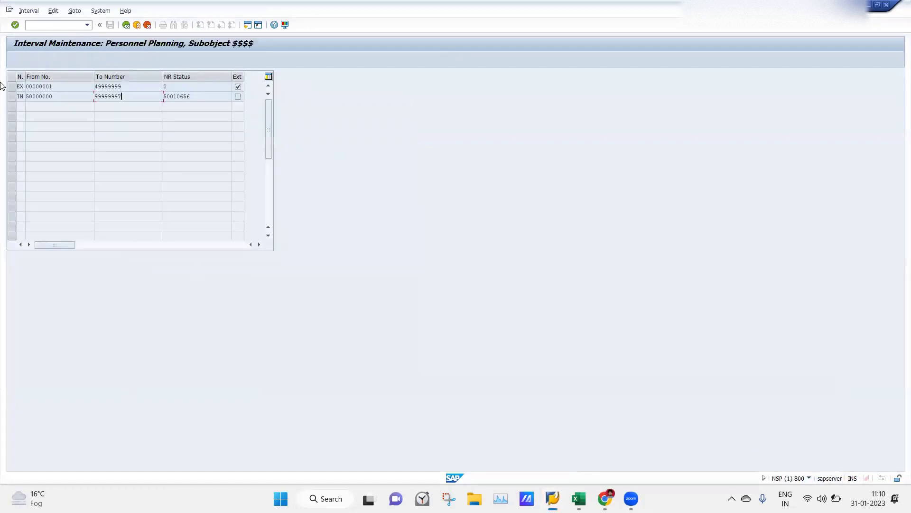
pyautogui.click(127, 25)
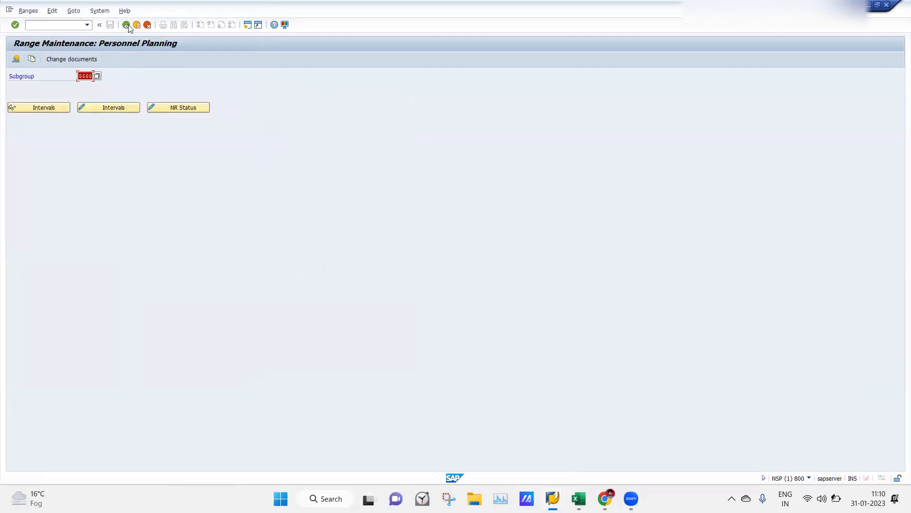
pyautogui.click(126, 25)
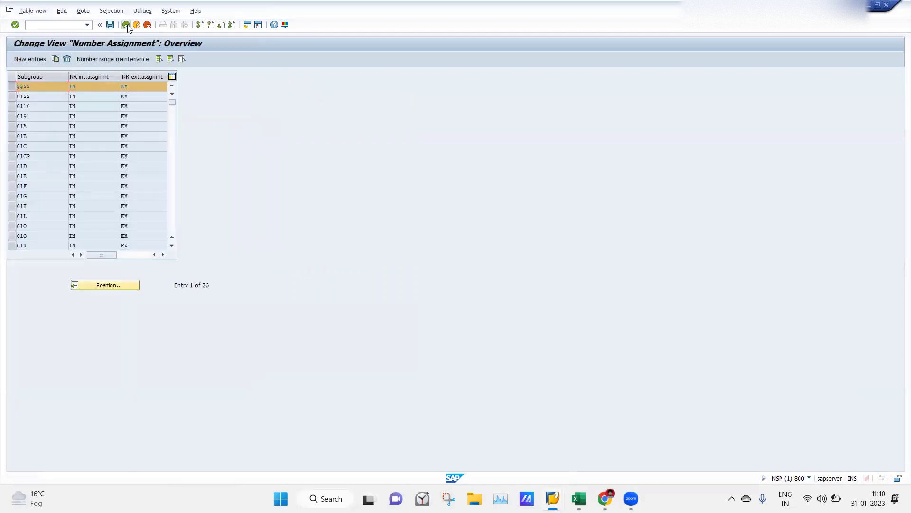
pyautogui.click(127, 25)
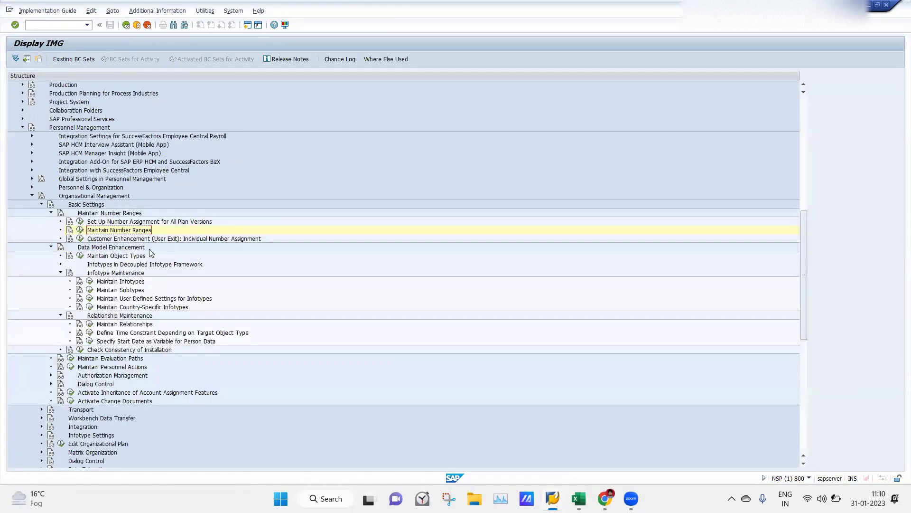
# Step: Try to add subgroup 0192 as a new entry under Maintain Number Ranges, and discard it
pyautogui.click(80, 230)
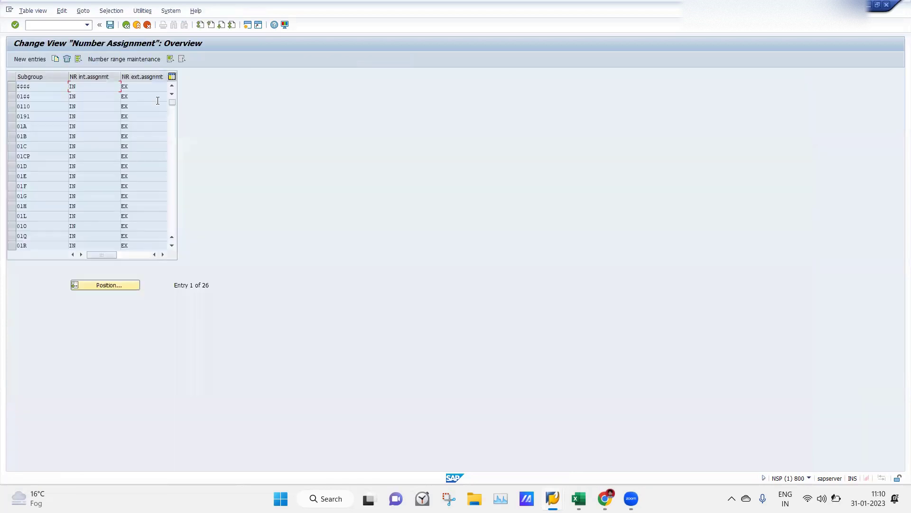
pyautogui.click(26, 59)
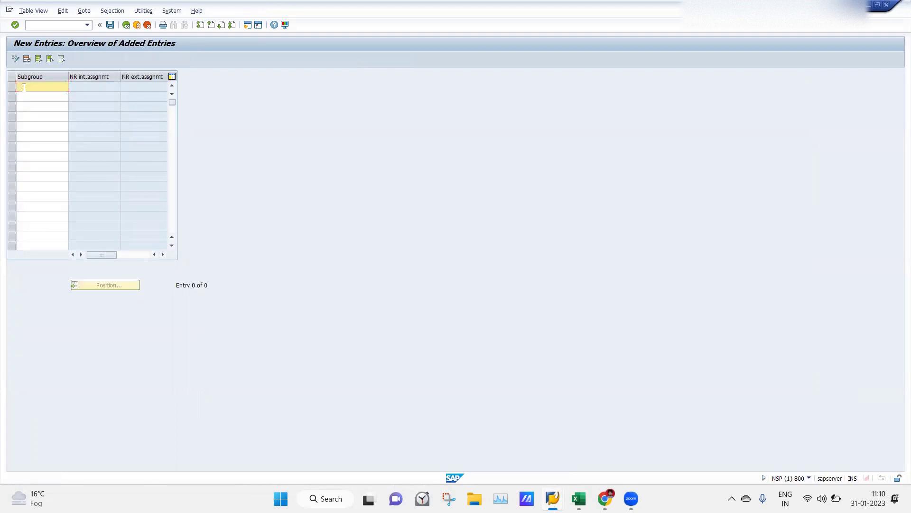
pyautogui.write('0192')
pyautogui.press('Return')
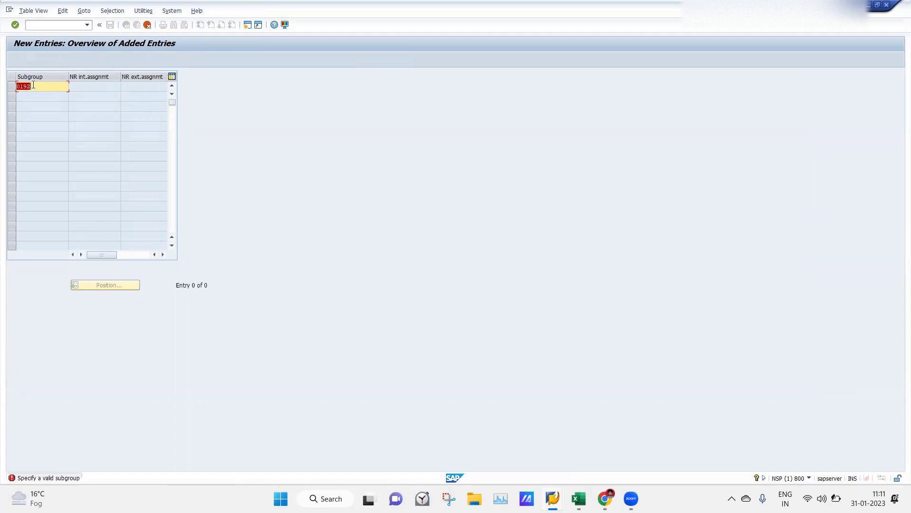
pyautogui.click(34, 87)
pyautogui.press('BackSpace')
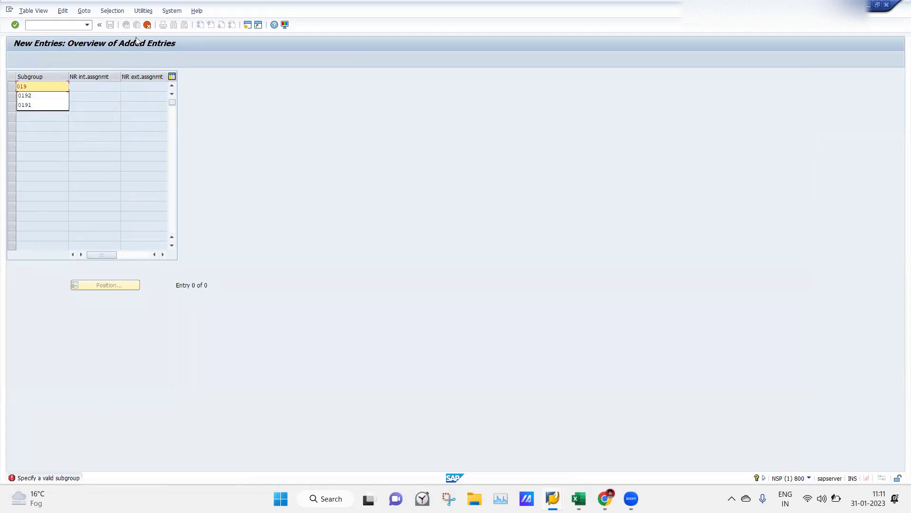
pyautogui.click(148, 25)
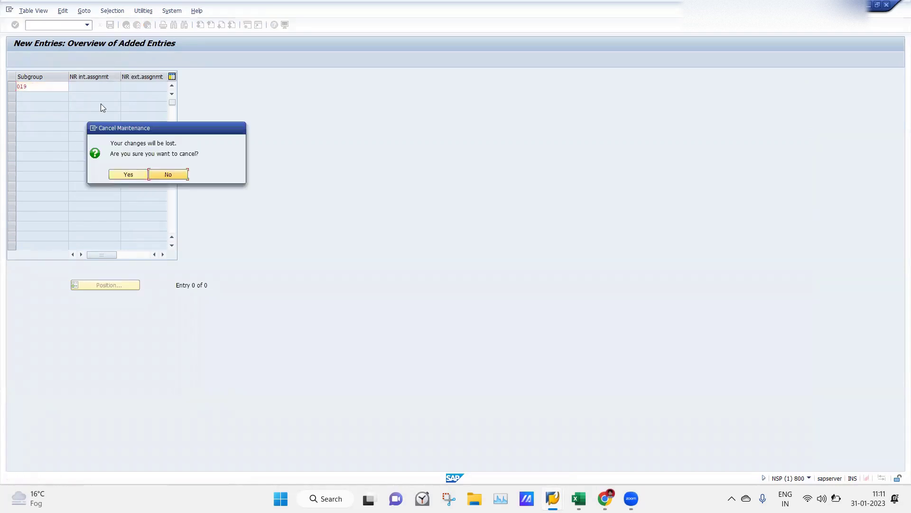
pyautogui.click(128, 173)
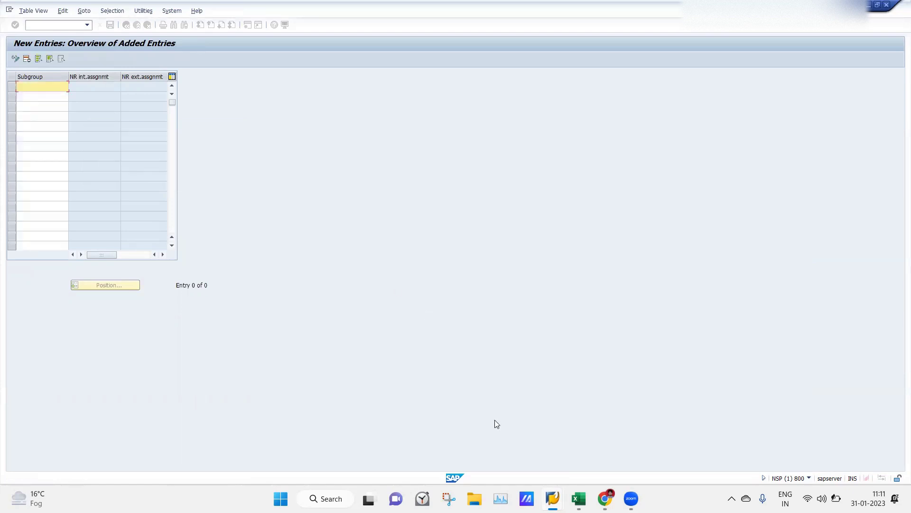
pyautogui.click(127, 25)
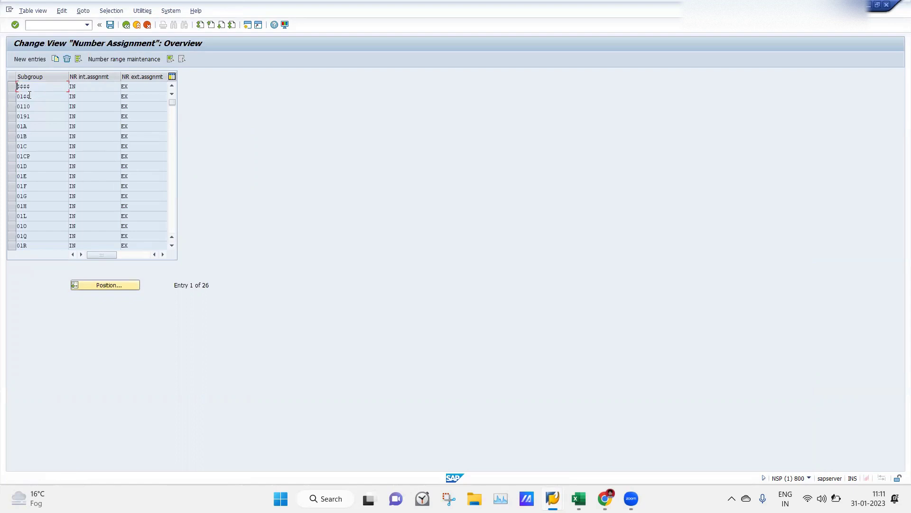
# Step: Retry adding subgroup 0192 to the Number Assignment view, discard the entry, and go back to the IMG
pyautogui.click(32, 59)
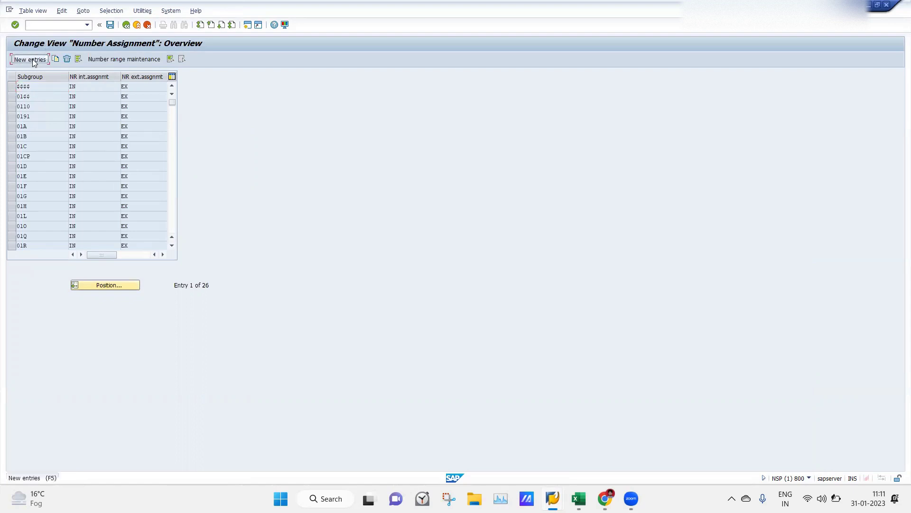
pyautogui.write('0192')
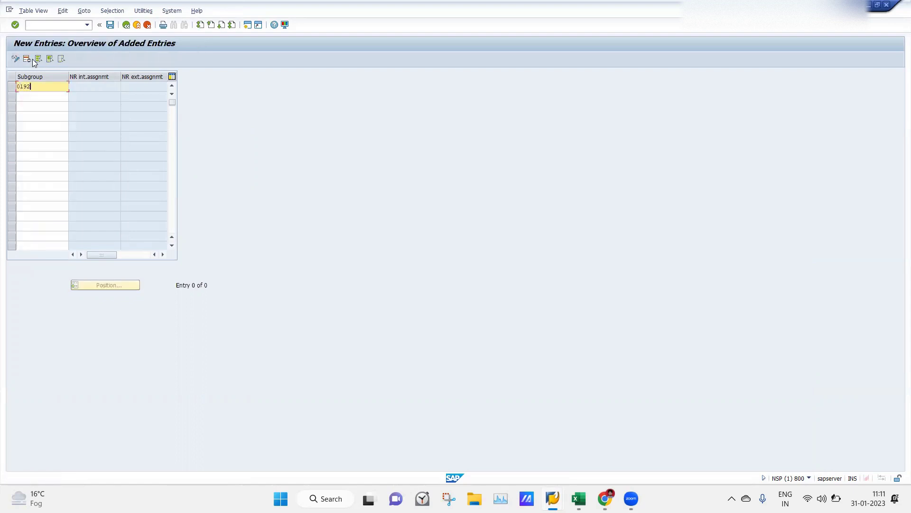
pyautogui.press('Return')
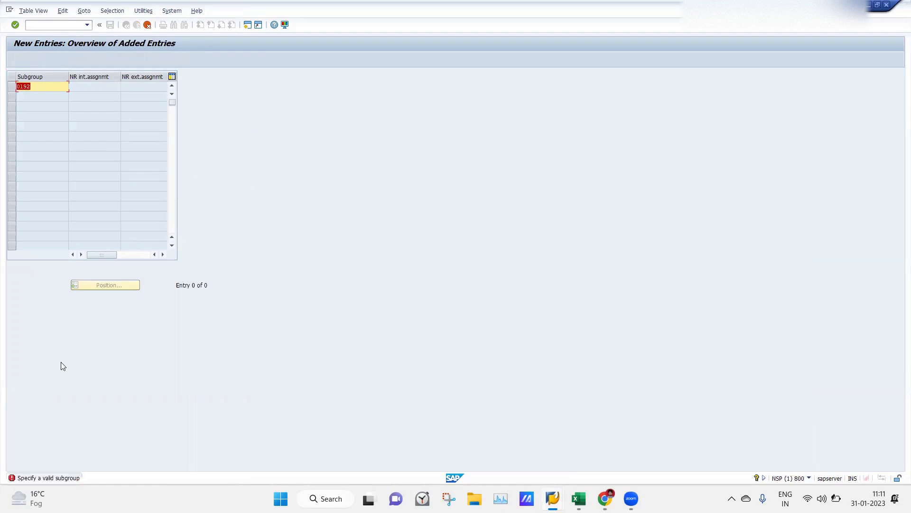
pyautogui.click(147, 24)
pyautogui.click(123, 177)
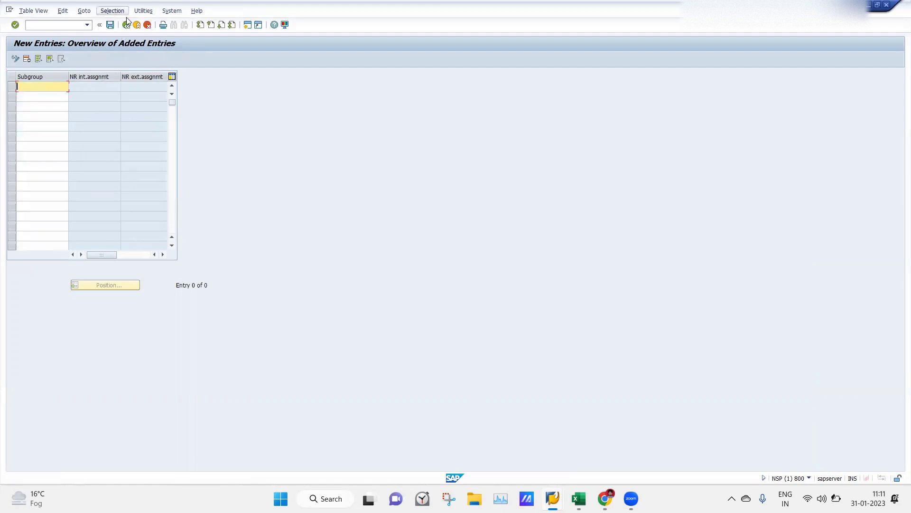
pyautogui.click(127, 24)
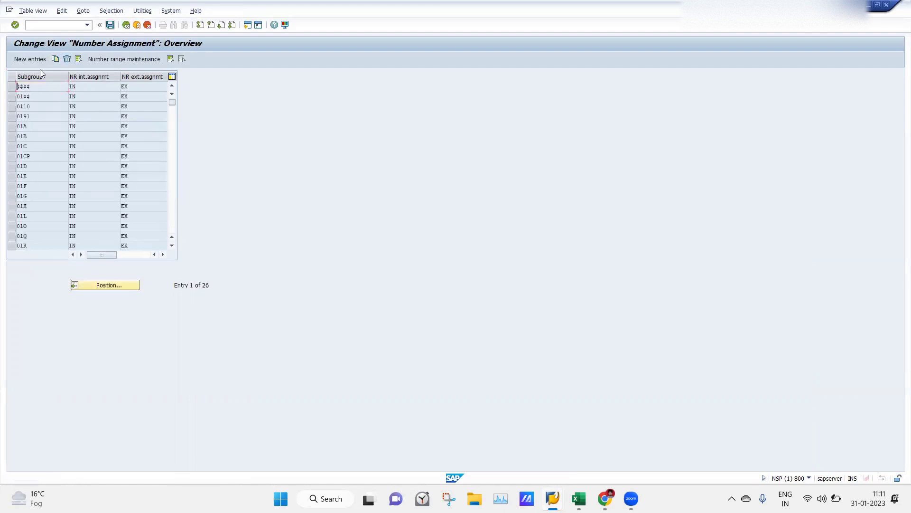
pyautogui.click(126, 24)
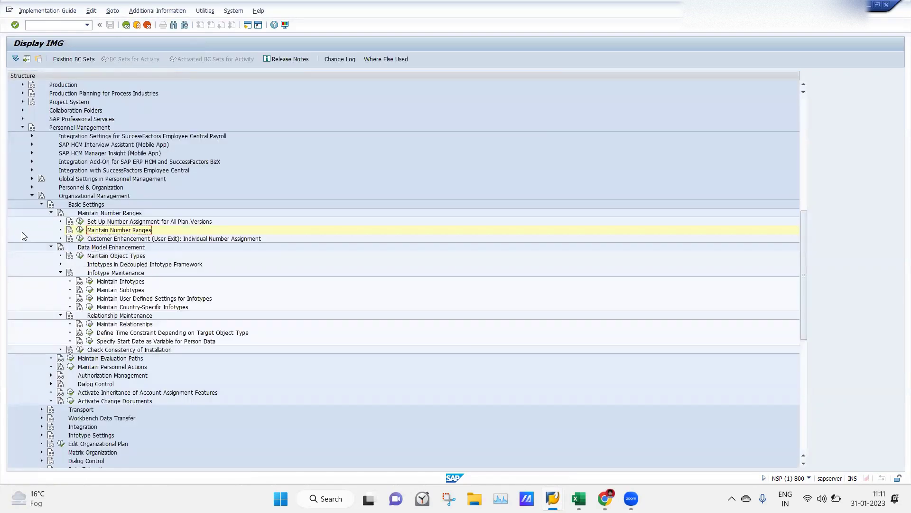
# Step: Check the object type 92 entry under Maintain Object Types, and return to the IMG
pyautogui.click(82, 256)
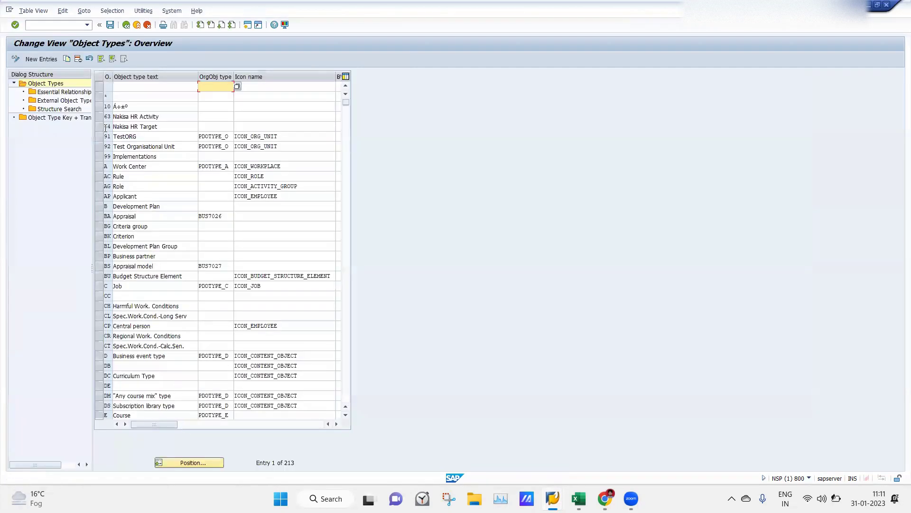
pyautogui.click(100, 146)
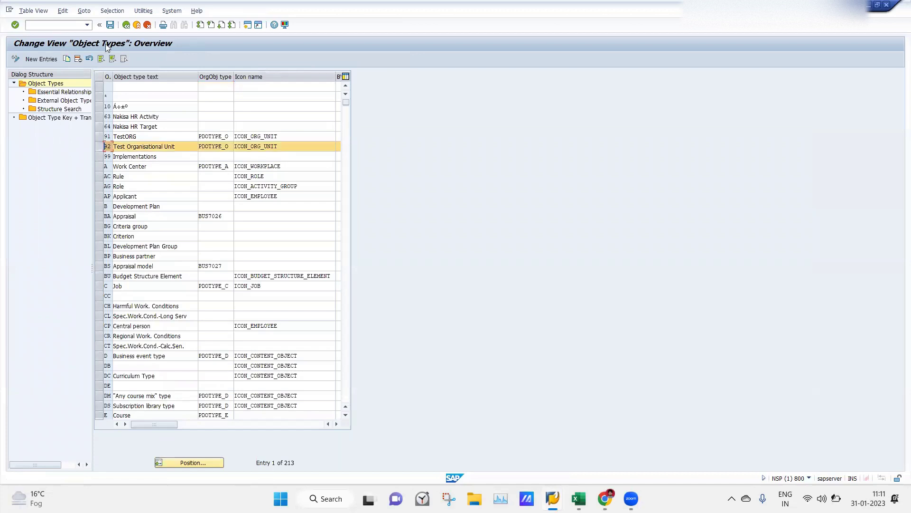
pyautogui.click(126, 26)
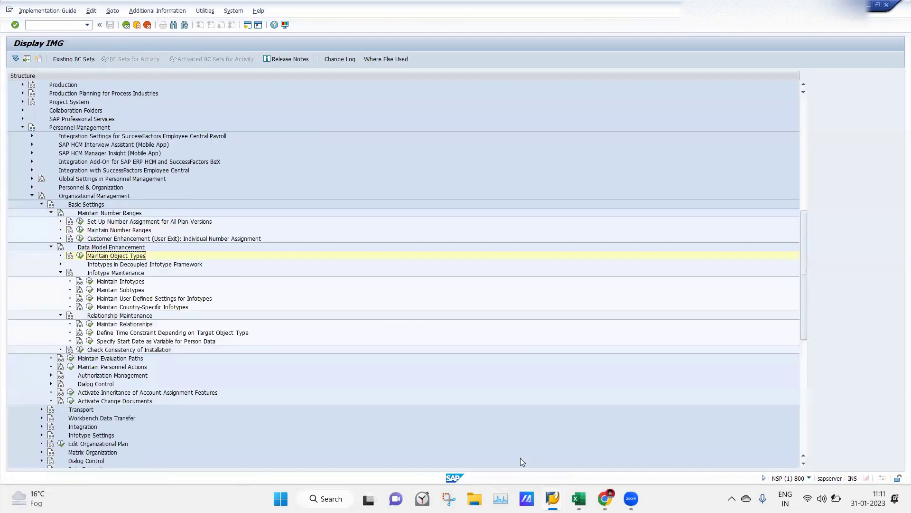
# Step: Close the Maintain object session and return to the Display IMG session
pyautogui.moveTo(553, 499)
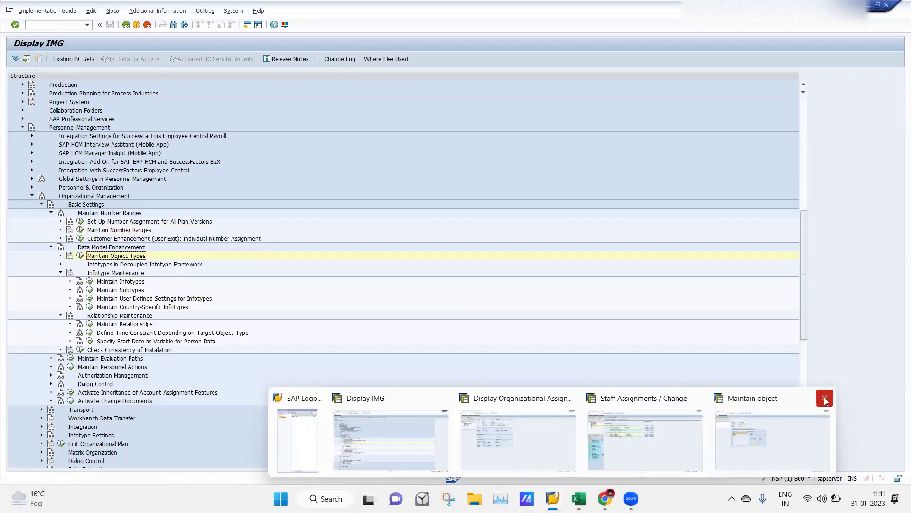
pyautogui.click(825, 397)
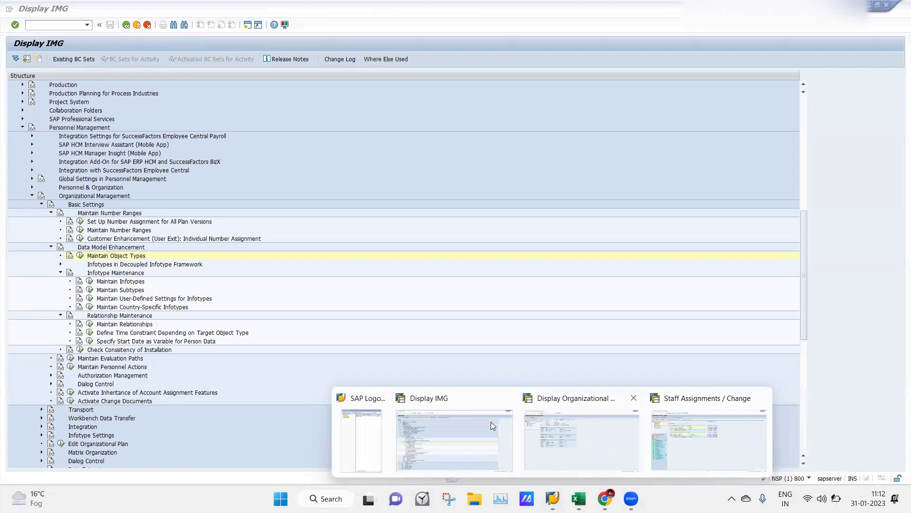
pyautogui.click(490, 422)
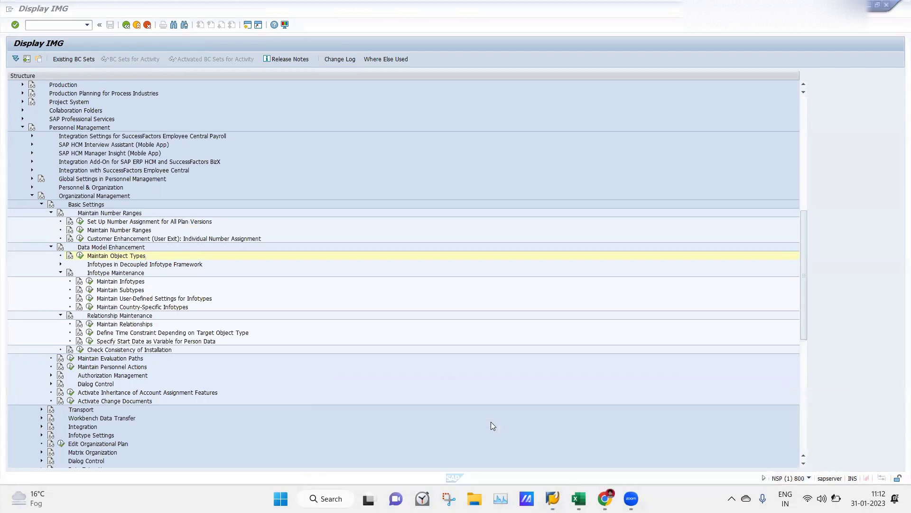
# Step: Look at the object types overview again, and reopen the Number Assignment overview through Maintain Number Ranges
pyautogui.click(79, 257)
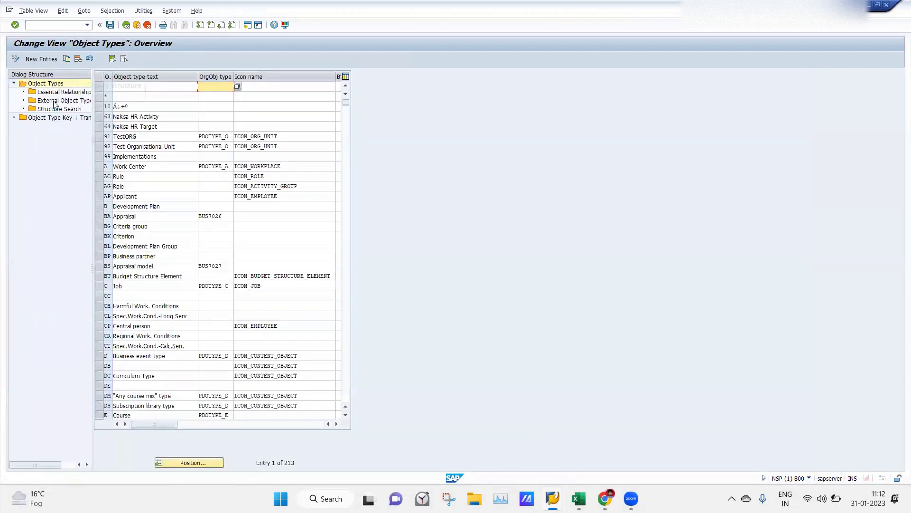
pyautogui.click(126, 26)
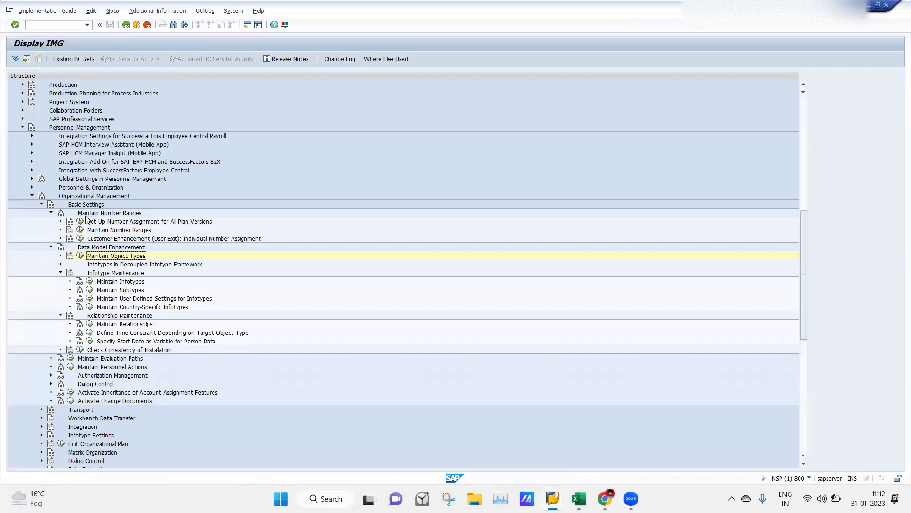
pyautogui.click(80, 230)
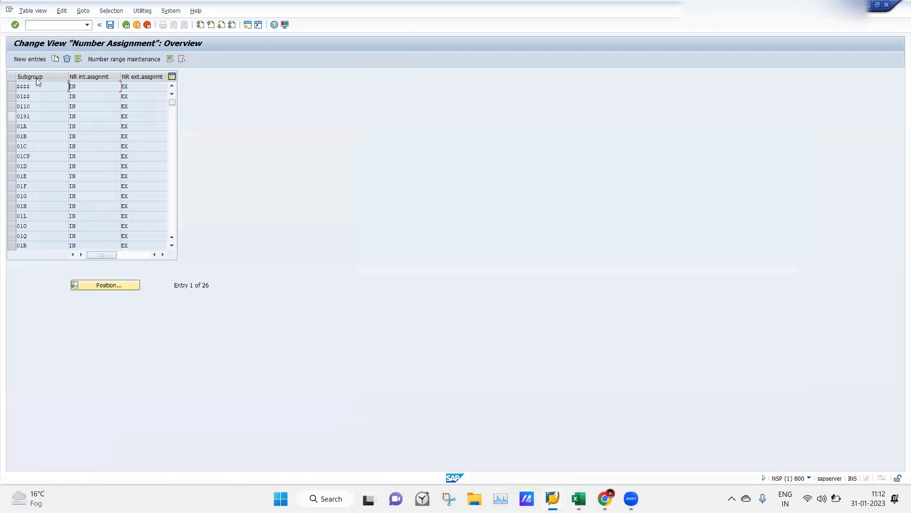
# Step: Try to add subgroup 0192 as a new Number Assignment entry, and check the help for the subgroup field
pyautogui.click(30, 59)
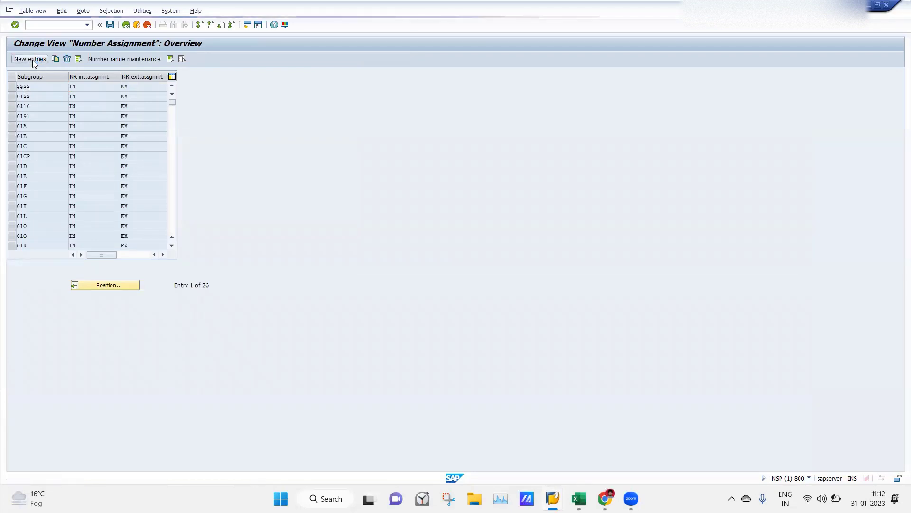
pyautogui.write('0192')
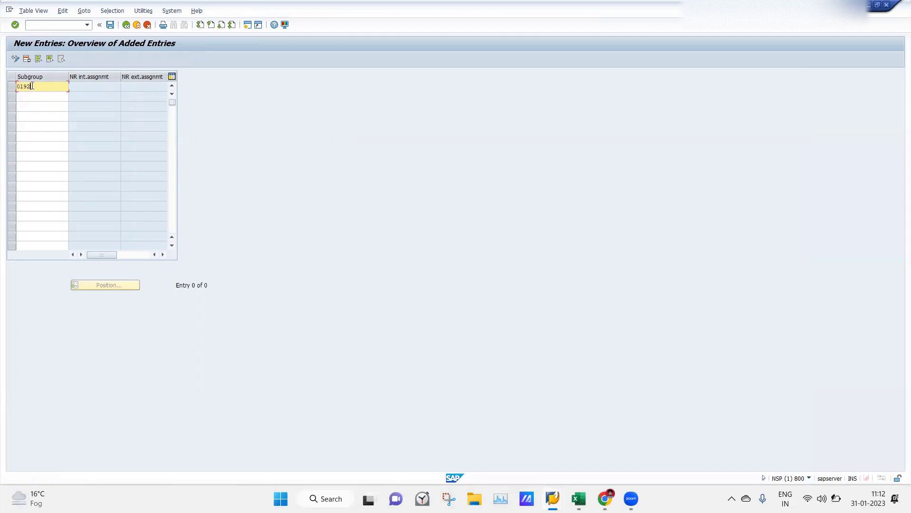
pyautogui.press('Return')
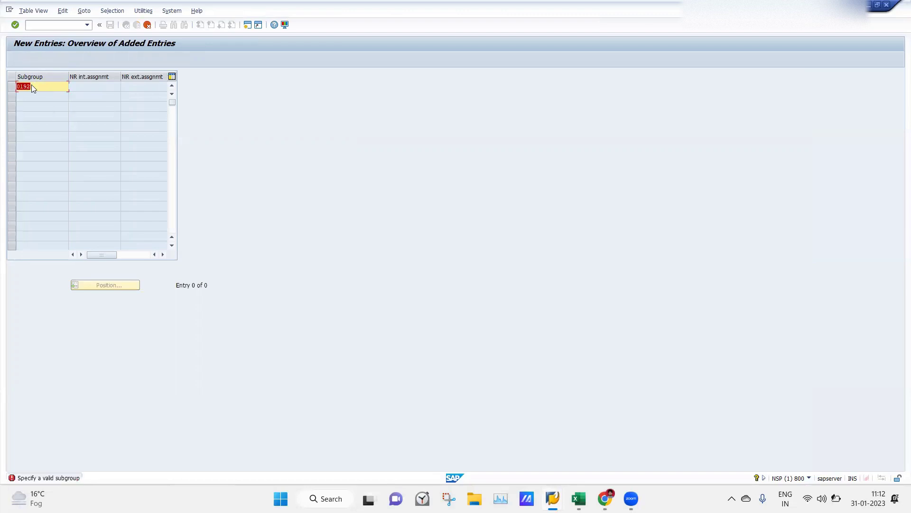
pyautogui.press('F1')
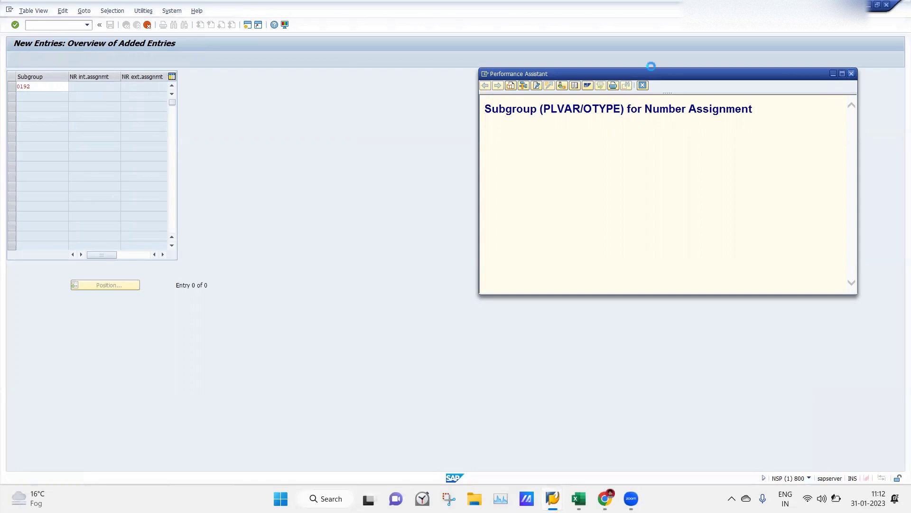
pyautogui.click(851, 74)
# Step: Try subgroup 0191 in the new entry instead, discard the entry, and go back to the Number Assignment overview
pyautogui.click(40, 83)
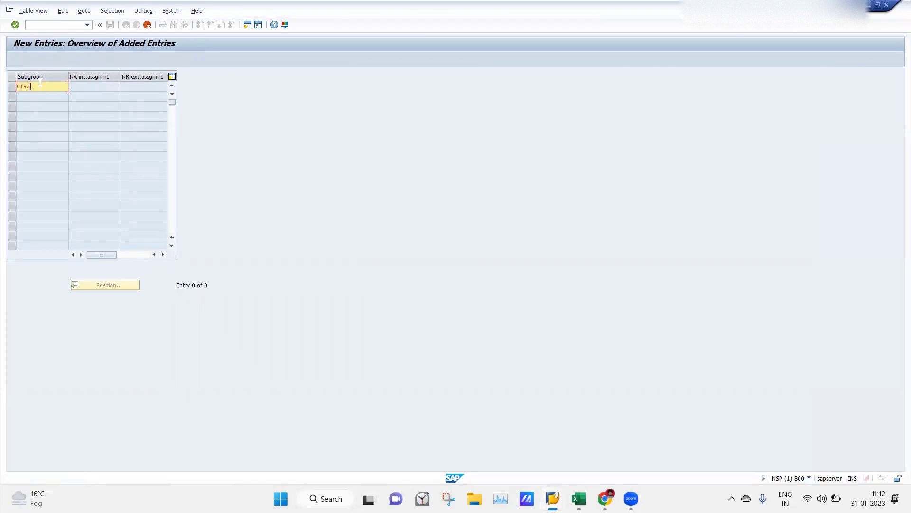
pyautogui.press('BackSpace')
pyautogui.write('1')
pyautogui.press('Return')
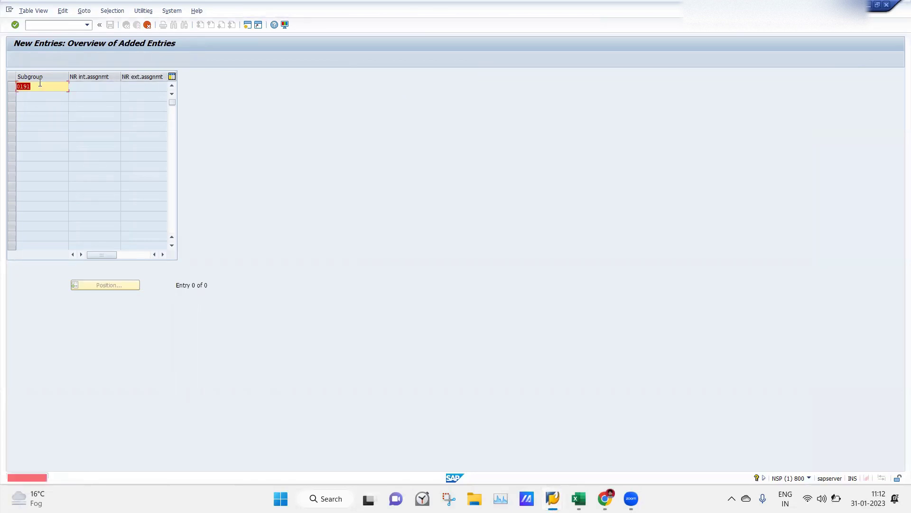
pyautogui.click(40, 83)
pyautogui.press('BackSpace')
pyautogui.press('BackSpace')
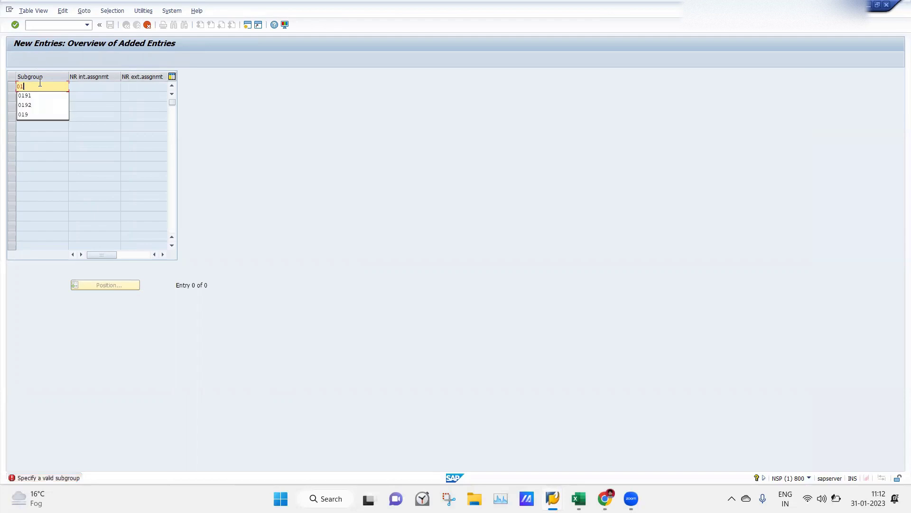
pyautogui.click(147, 24)
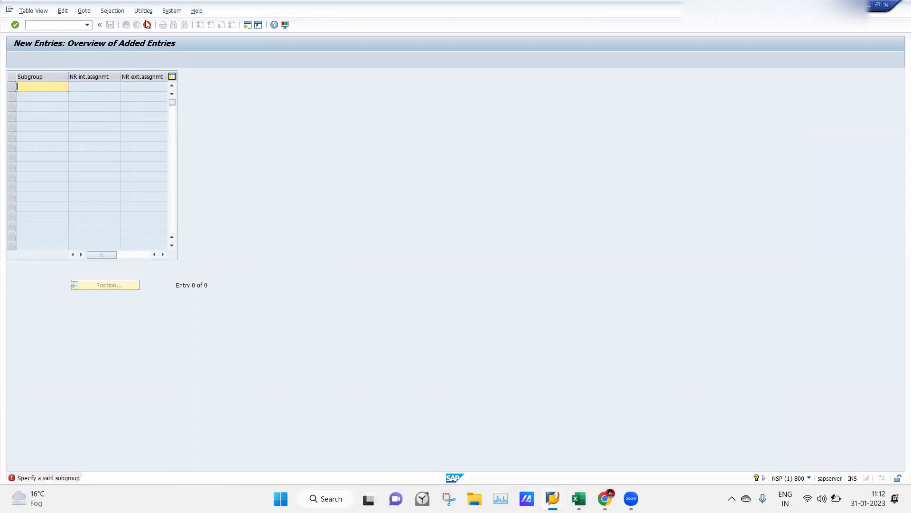
pyautogui.click(148, 25)
pyautogui.click(127, 174)
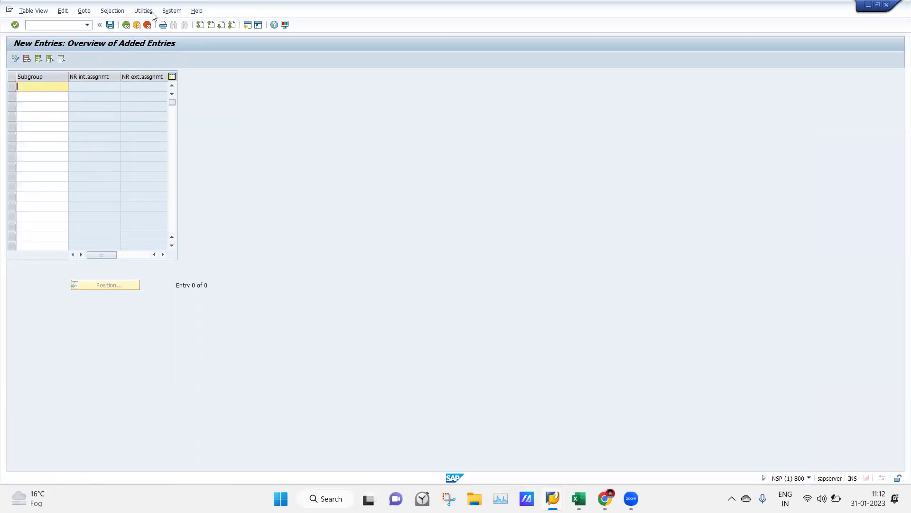
pyautogui.click(126, 24)
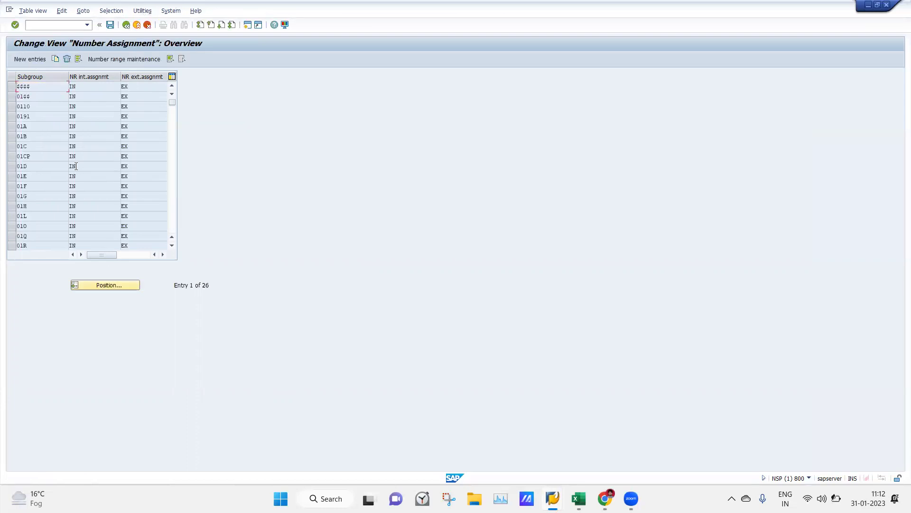
# Step: Look up subgroup 0192 by position in the Number Assignment overview
pyautogui.click(104, 285)
pyautogui.write('0192')
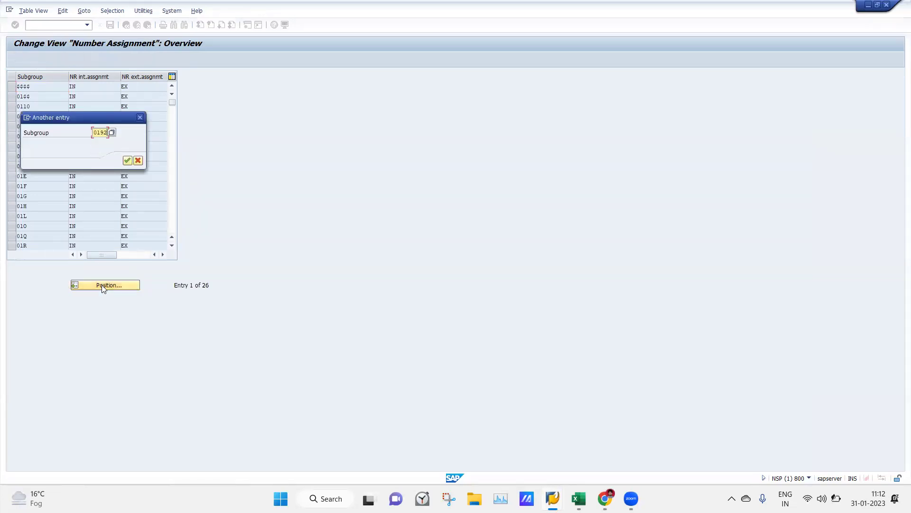
pyautogui.press('Return')
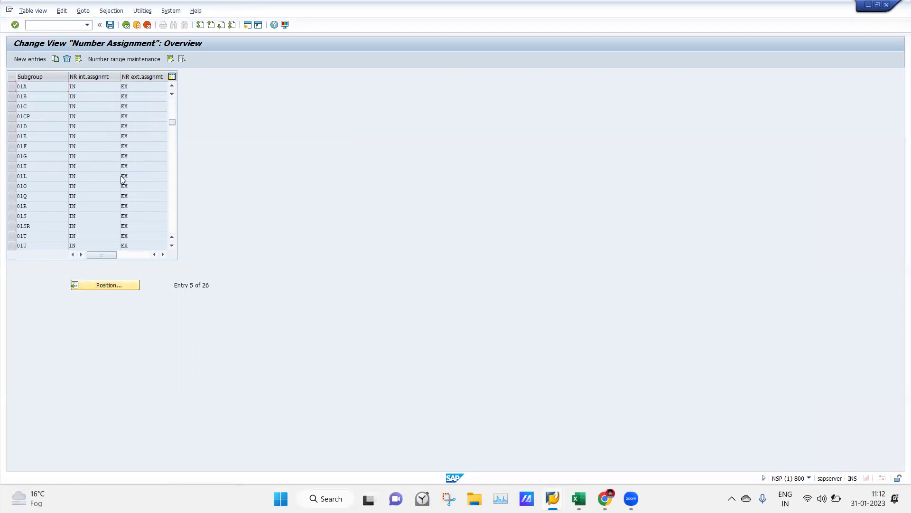
# Step: End the Number Assignment transaction with /n and return to the SAP Easy Access screen
pyautogui.click(61, 26)
pyautogui.write('/n')
pyautogui.press('Return')
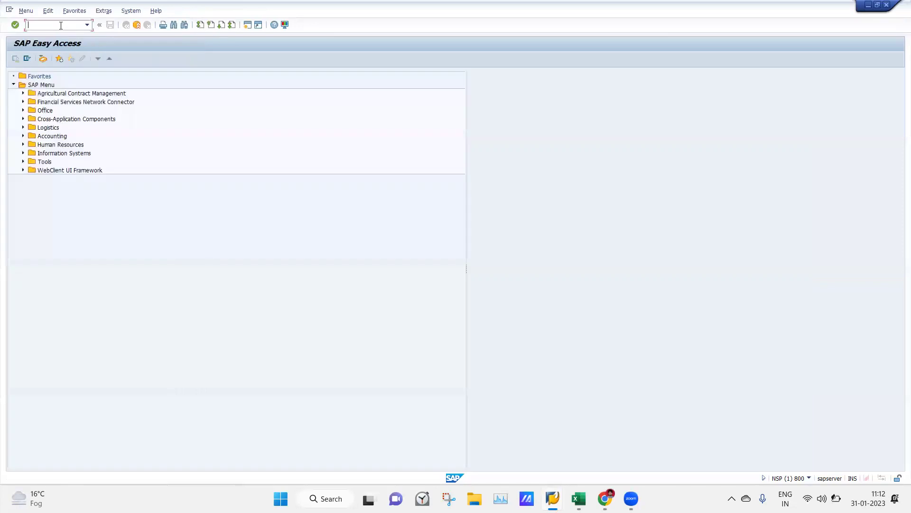